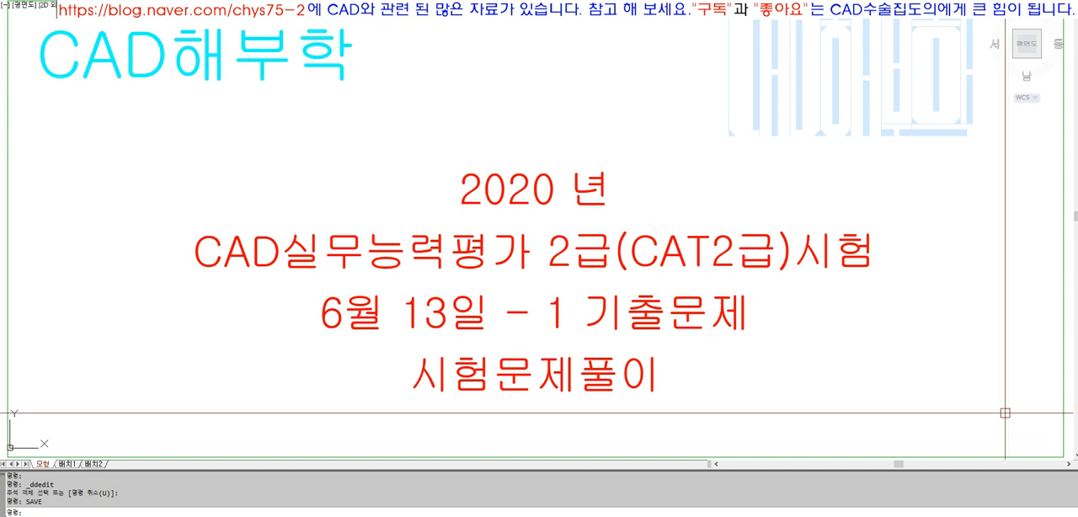
Insert the copied exam sheet image at the title frame's lower-right corner with the default scale of 1 and rotation of 0
left_click(1036, 69)
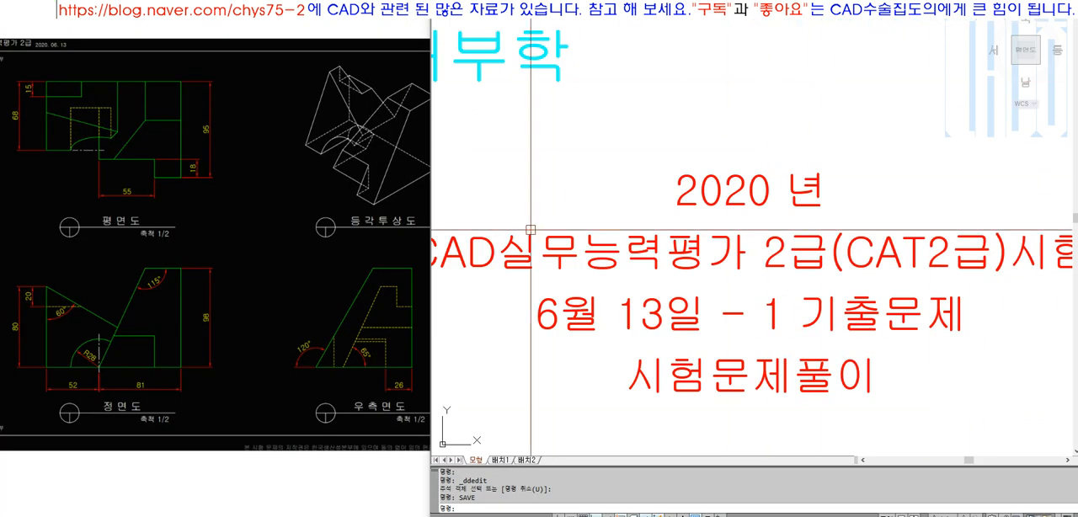
left_click(287, 193)
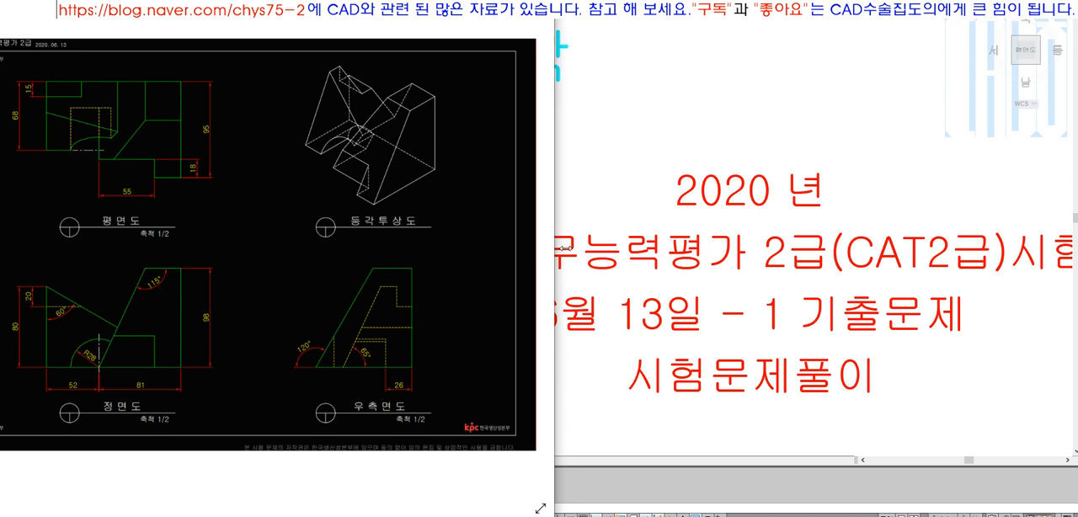
left_click(637, 249)
scroll(610, 248, "down", 4)
key("ctrl+v")
left_click(771, 299)
key("Return")
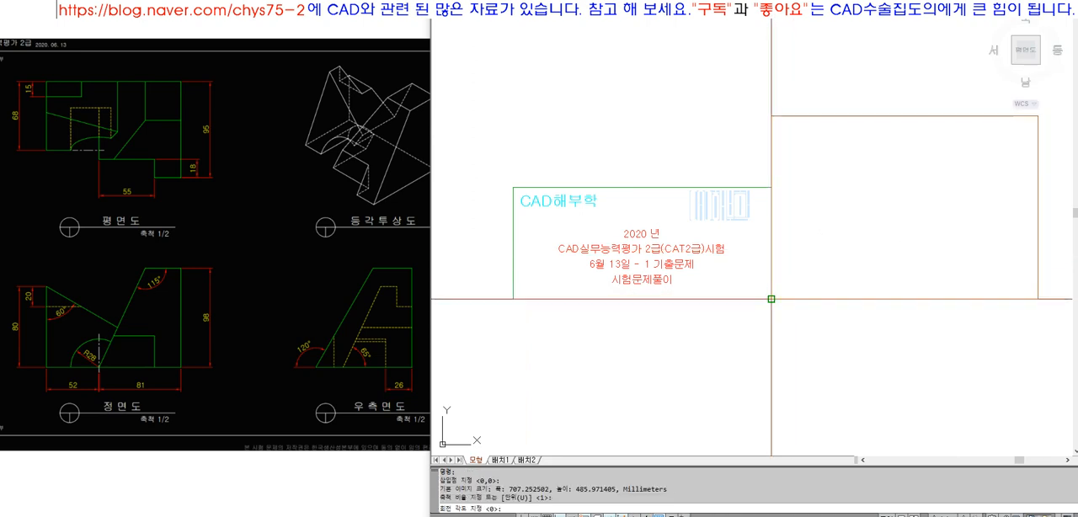
key("Return")
Fit the inserted exam sheet in the view and frame the square region at the plan view's upper right
type("z")
key("Return")
type("o")
key("Return")
left_click(925, 116)
key("Return")
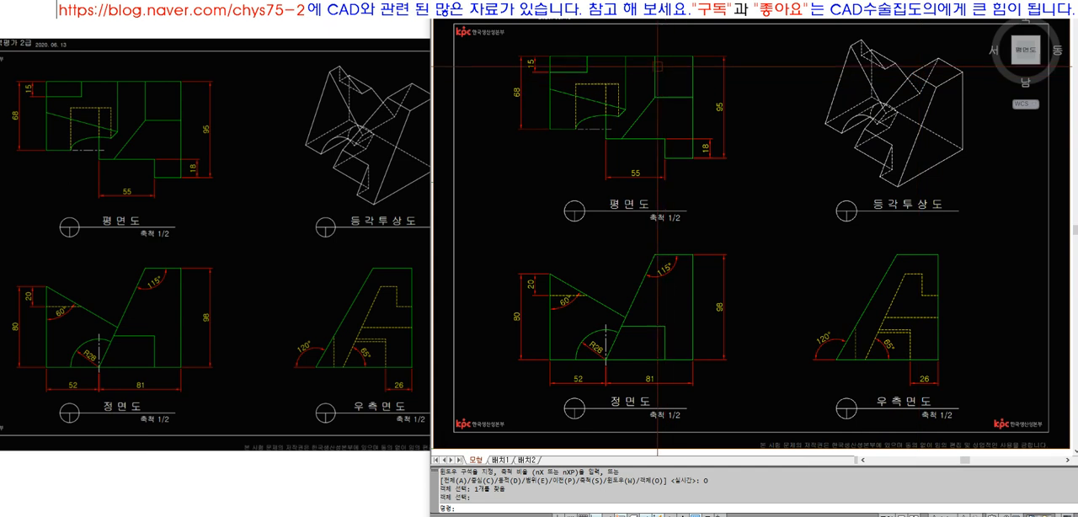
type("Z")
key("space")
left_click(634, 47)
left_click(708, 123)
type("REC")
key("space")
key("Escape")
Trace the square region in the plan view's upper-right corner with a closed polyline
type("PL")
key("space")
left_click(664, 78)
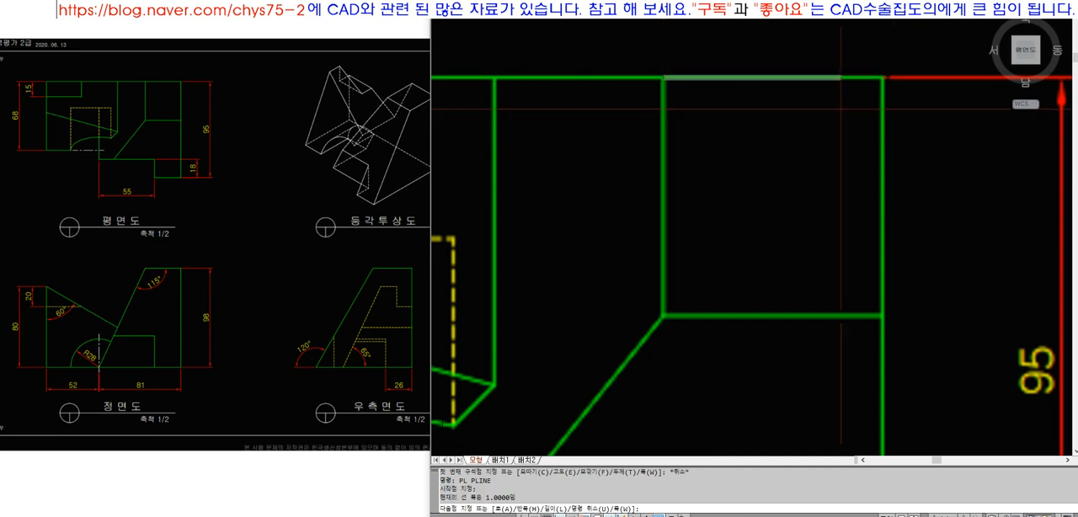
left_click(883, 78)
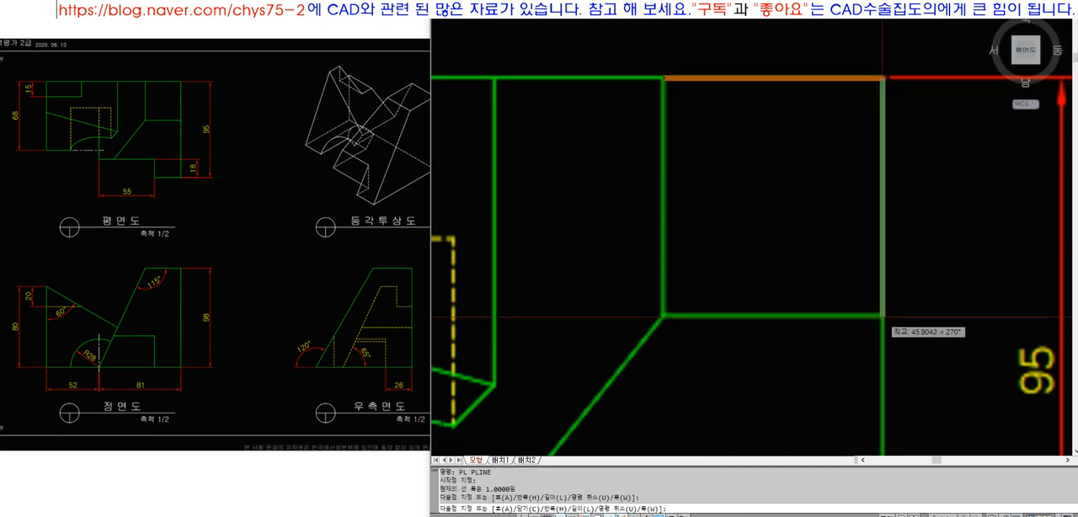
left_click(883, 317)
left_click(664, 318)
type("C")
key("Return")
Trace the front view's top edge, from the 115° corner to its right end, with a polyline
scroll(634, 172, "down", 8)
type("Z")
key("space")
left_click(507, 127)
left_click(921, 423)
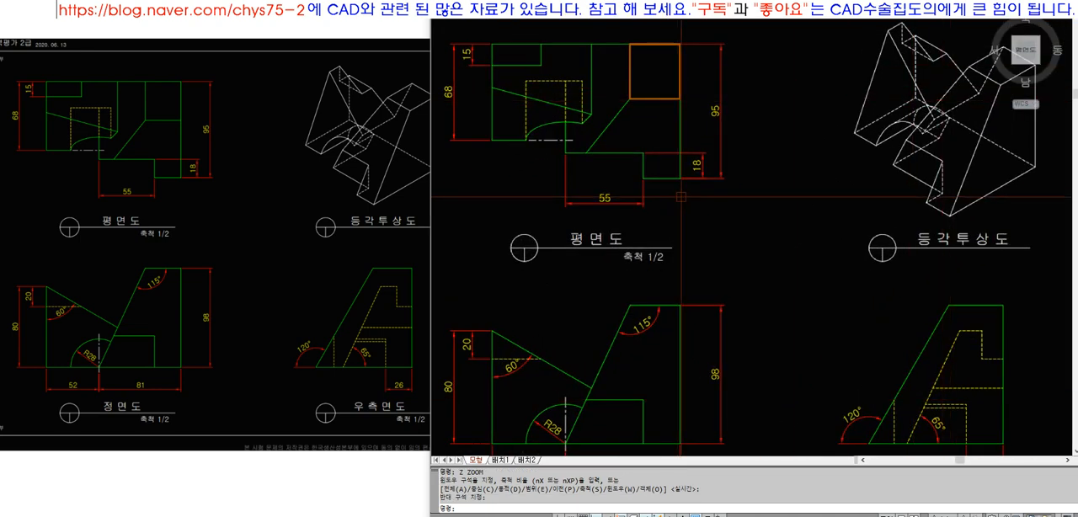
type("PL")
key("space")
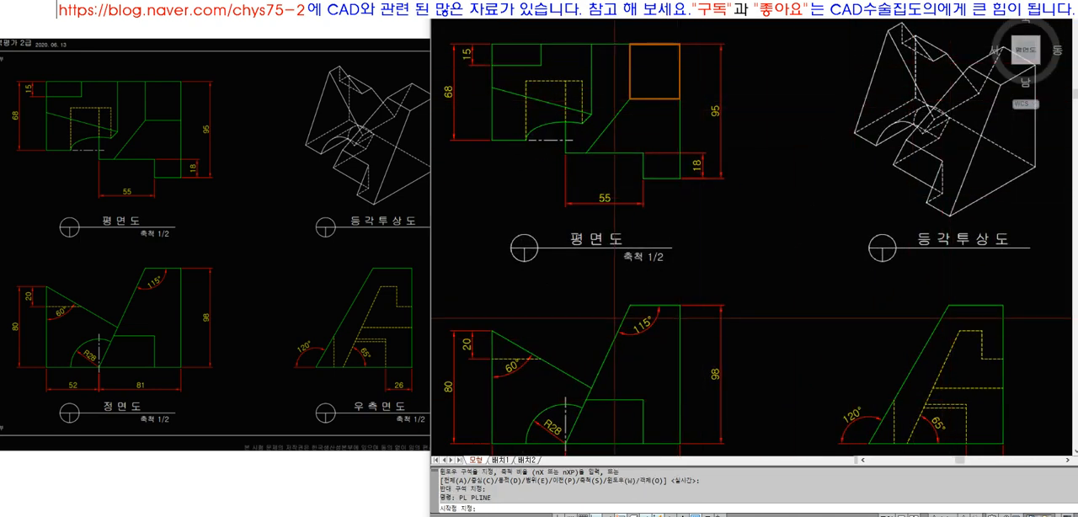
scroll(644, 307, "up", 6)
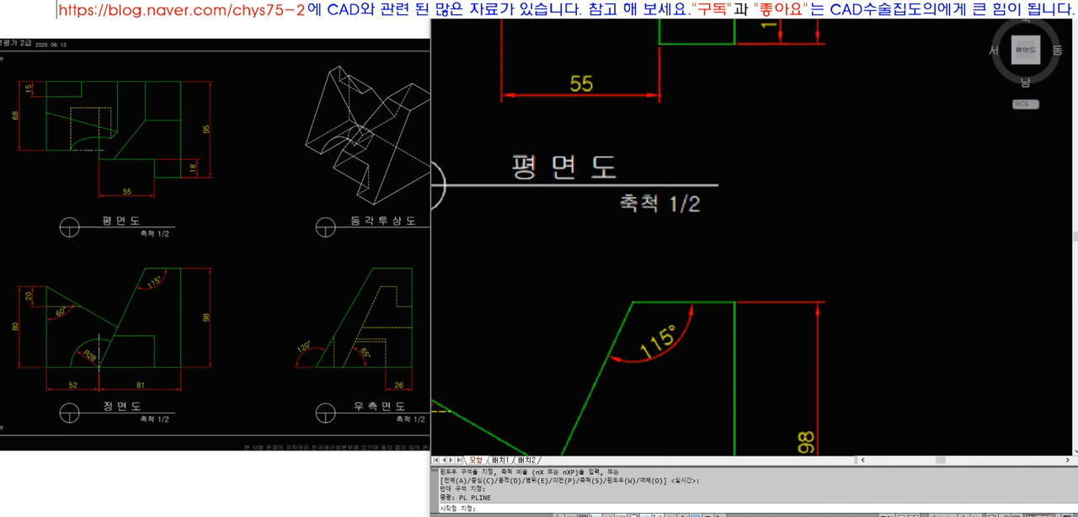
left_click(610, 308)
left_click(815, 307)
key("space")
scroll(647, 202, "down", 6)
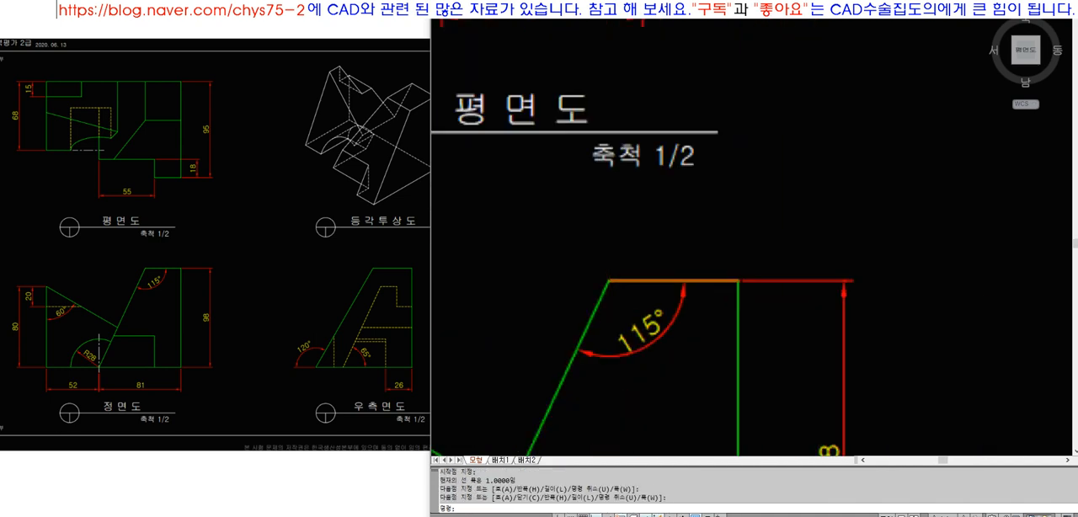
Copy the traced front-view top edge horizontally over to the top edge of the right side view
scroll(647, 202, "up", 3)
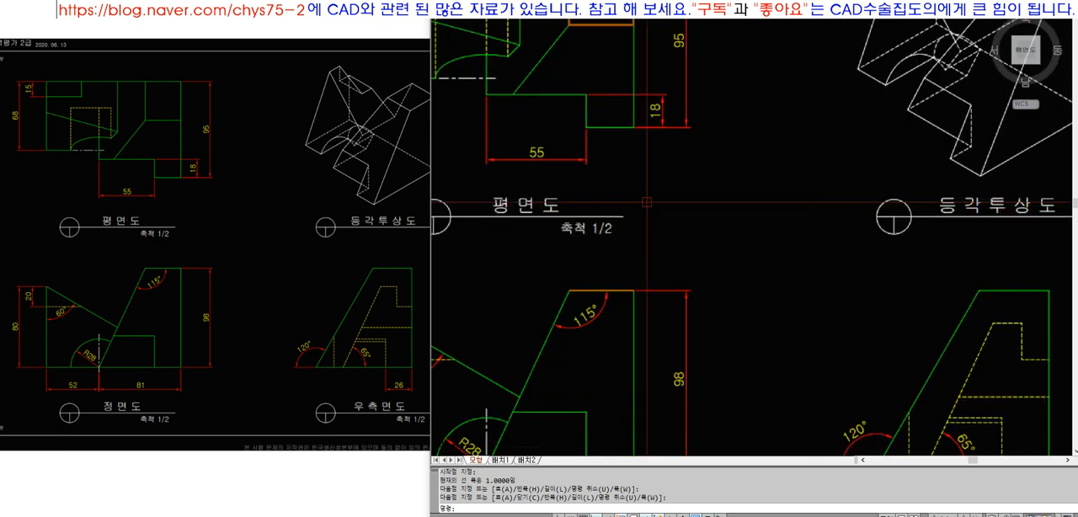
scroll(676, 165, "down", 2)
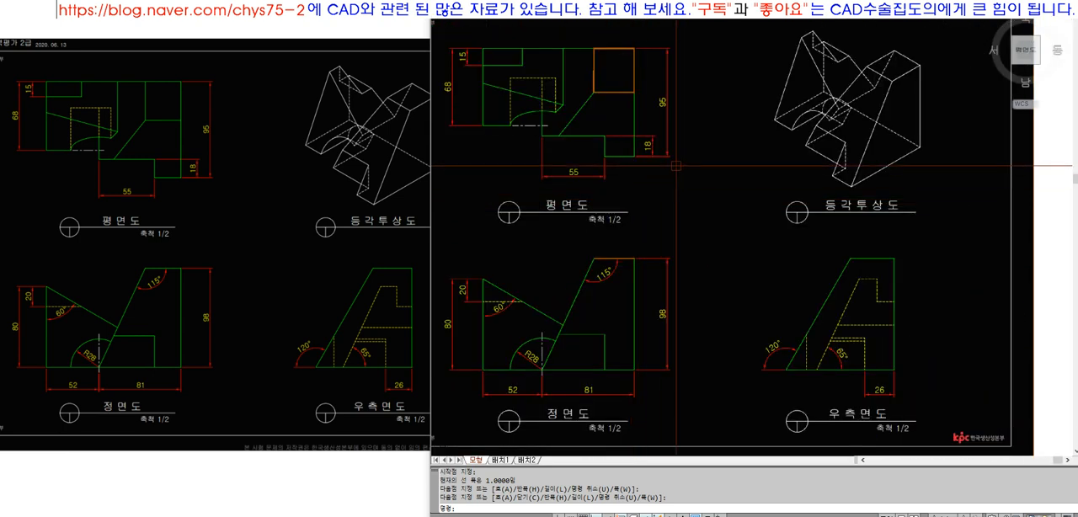
key("Escape")
key("Escape")
type("co")
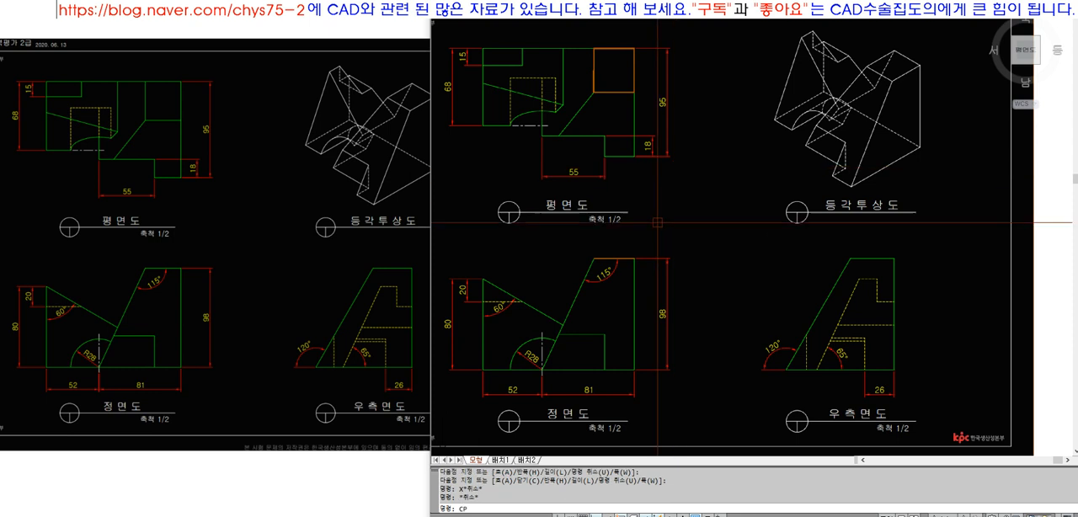
key("space")
left_click(649, 265)
left_click(626, 293)
key("space")
left_click(614, 291)
scroll(876, 269, "up", 5)
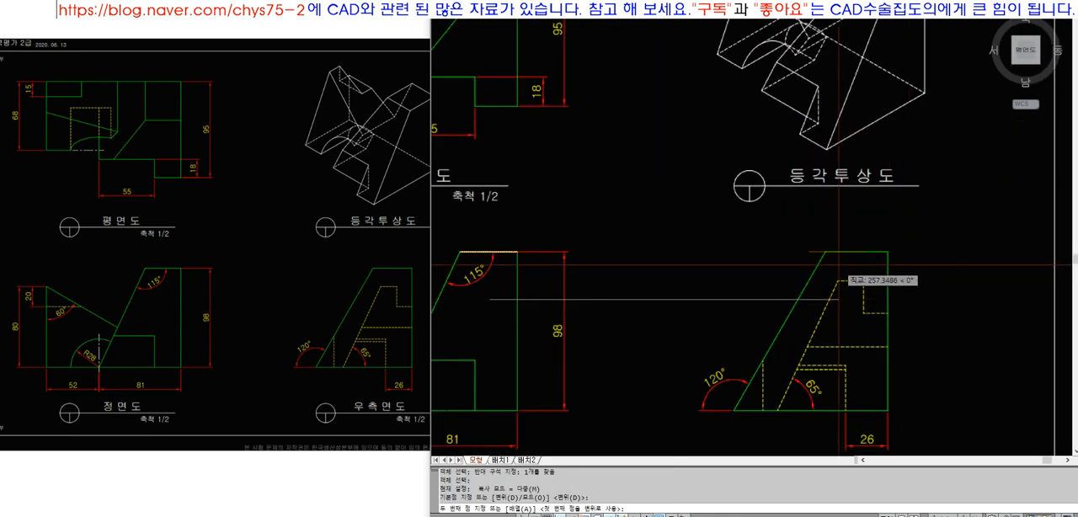
left_click(848, 267)
key("Escape")
key("Escape")
Stretch the left end of the copied line to the left corner of the right side view's top edge
scroll(951, 196, "up", 4)
type("s")
left_click(951, 202)
left_click(876, 299)
key("space")
left_click(951, 320)
left_click(981, 319)
scroll(934, 235, "down", 5)
scroll(887, 240, "up", 5)
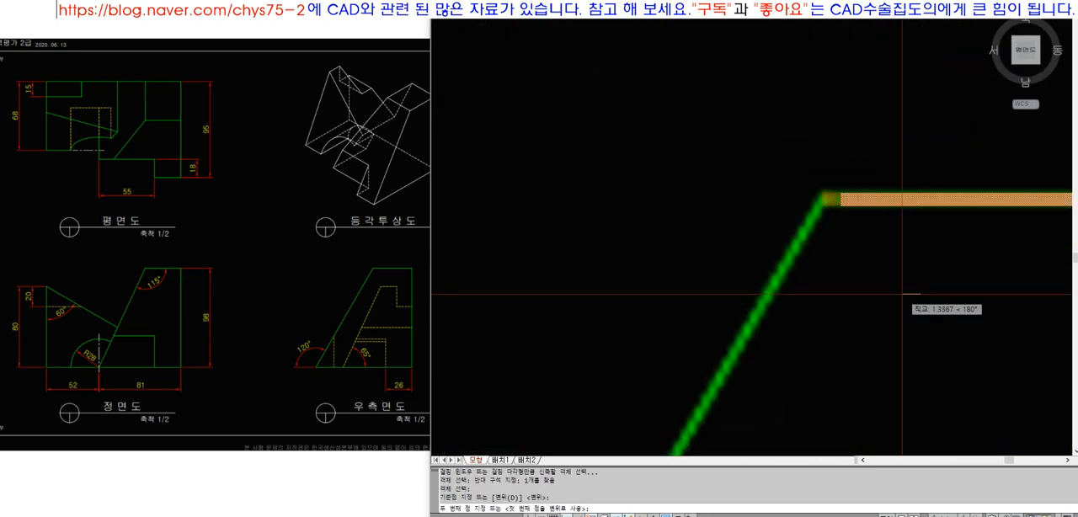
scroll(794, 303, "down", 5)
scroll(795, 302, "down", 5)
Draw a vertical projection line down from the plan square's lower-left corner and extend it to the front view's top edge
type("z")
left_click(622, 180)
left_click(842, 315)
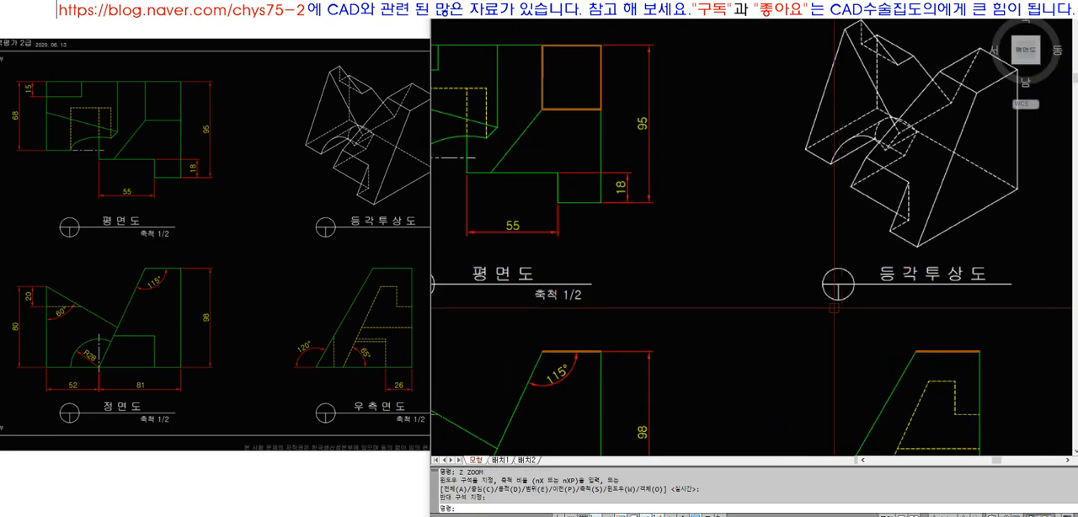
type("l")
left_click(542, 110)
left_click(572, 279)
type("ex")
left_click(561, 253)
left_click(529, 268)
Copy the vertical projection line from the plan square's lower-left corner to its lower-right corner
type("co")
left_click(586, 137)
left_click(531, 169)
key("space")
left_click(542, 110)
left_click(601, 109)
key("space")
Draw a horizontal line from the right end of the front view's top edge to the left end of the side view's
type("l;")
key("Escape")
type("l")
left_click(600, 350)
left_click(915, 350)
key("space")
key("space")
Project lines from the plan square's lower-right corner and the side view top edge's left end, joining them with Fillet
left_click(600, 110)
left_click(866, 112)
key("space")
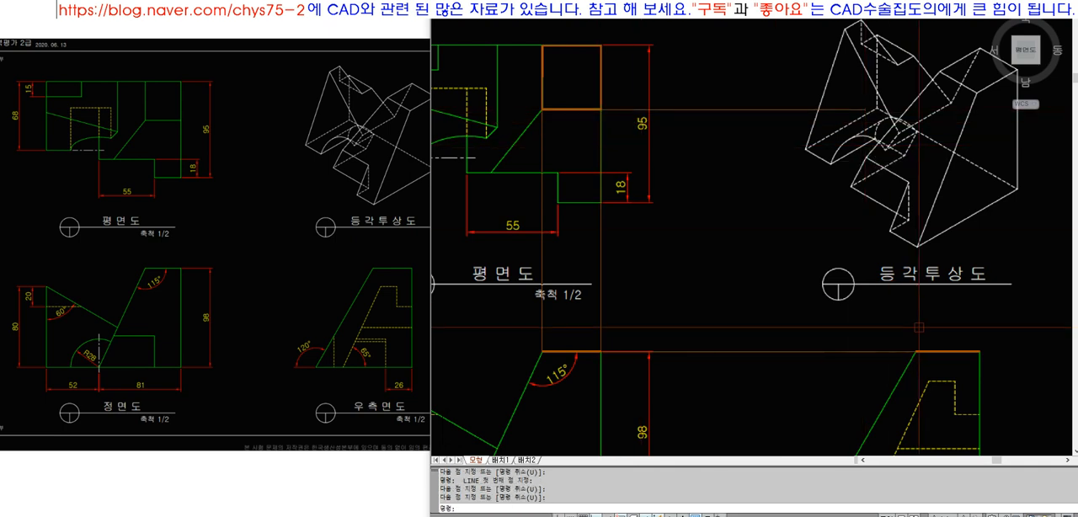
key("space")
left_click(916, 351)
left_click(916, 173)
key("space")
type("f")
left_click(916, 182)
left_click(857, 109)
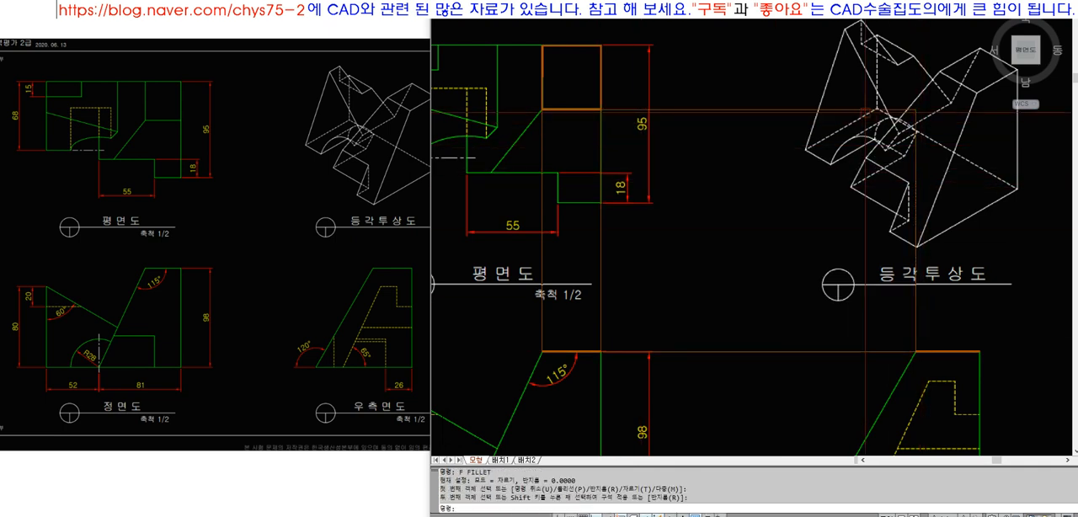
Project lines from the plan square's upper-right corner and the side view top edge's right end, joining them with Fillet
type("l")
left_click(600, 45)
left_click(873, 57)
key("space")
key("space")
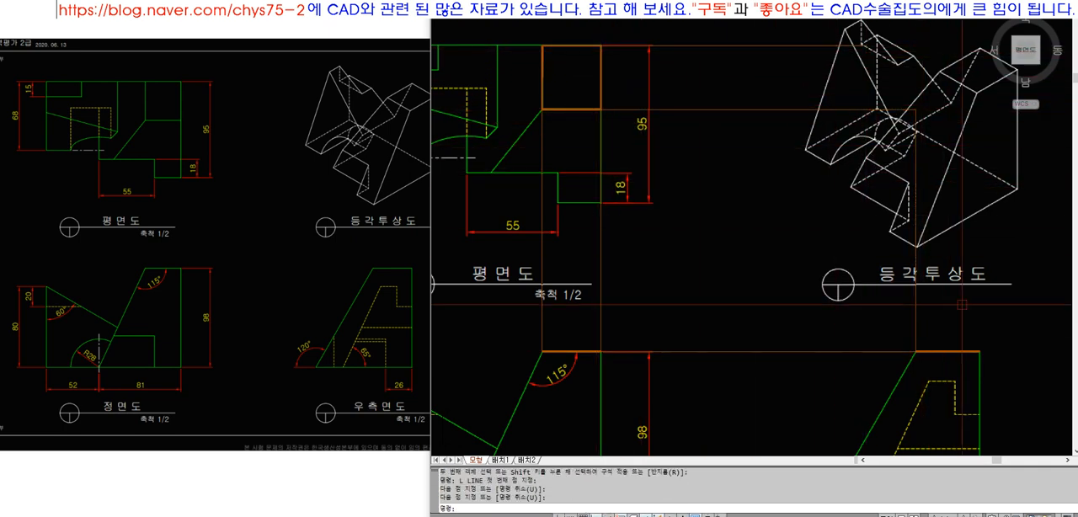
left_click(979, 351)
left_click(977, 192)
key("space")
type("f")
left_click(980, 209)
left_click(904, 46)
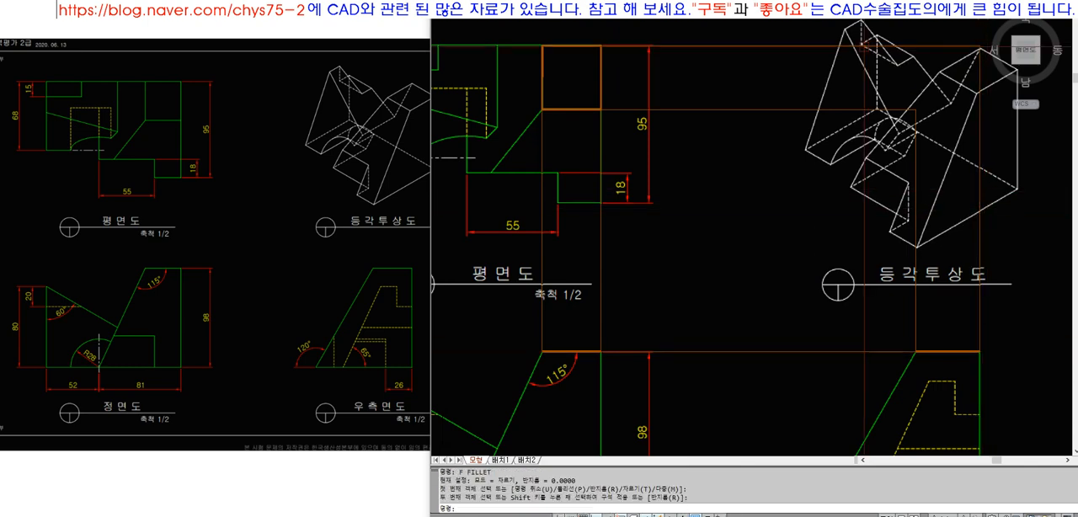
Examine how the two vertical projection lines link the plan square to the front view's top edge
scroll(774, 101, "down", 4)
type("z")
left_click(603, 55)
left_click(876, 294)
left_click(718, 216)
left_click(638, 204)
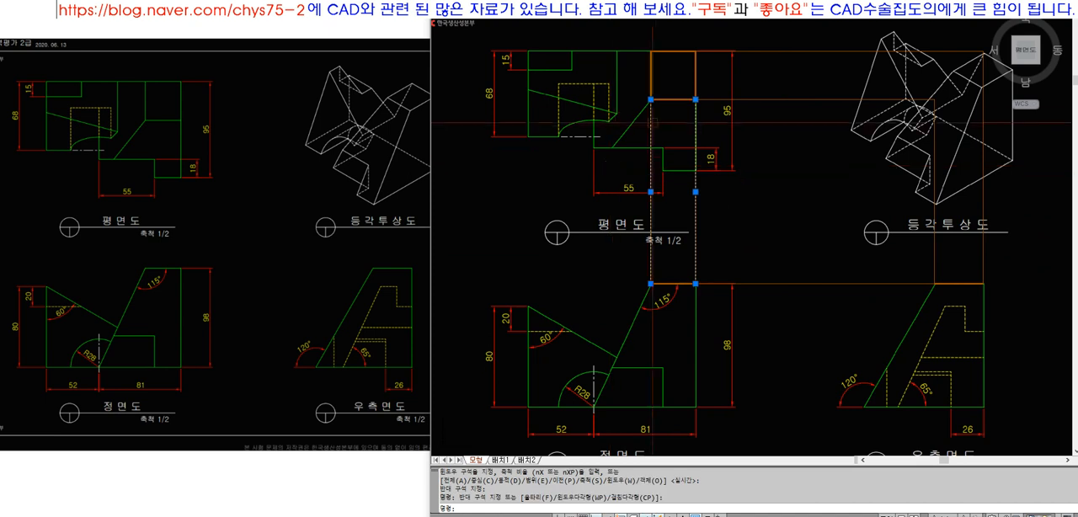
mouse_move(650, 100)
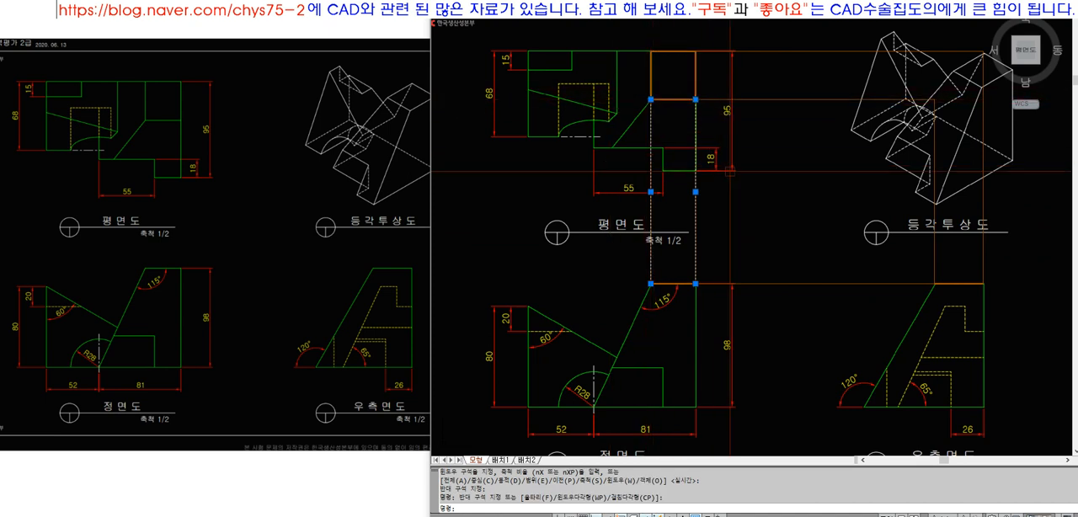
key("Escape")
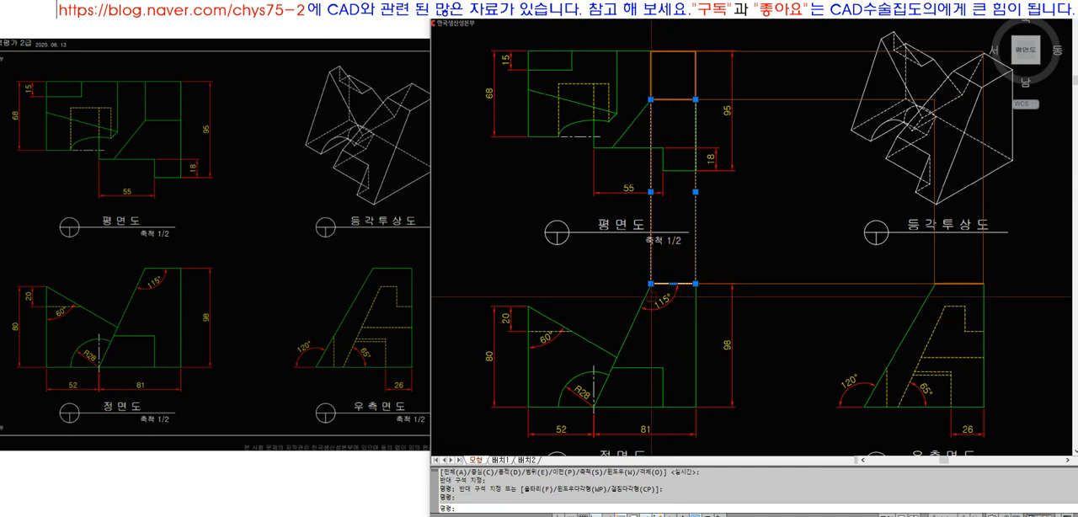
left_click(673, 283)
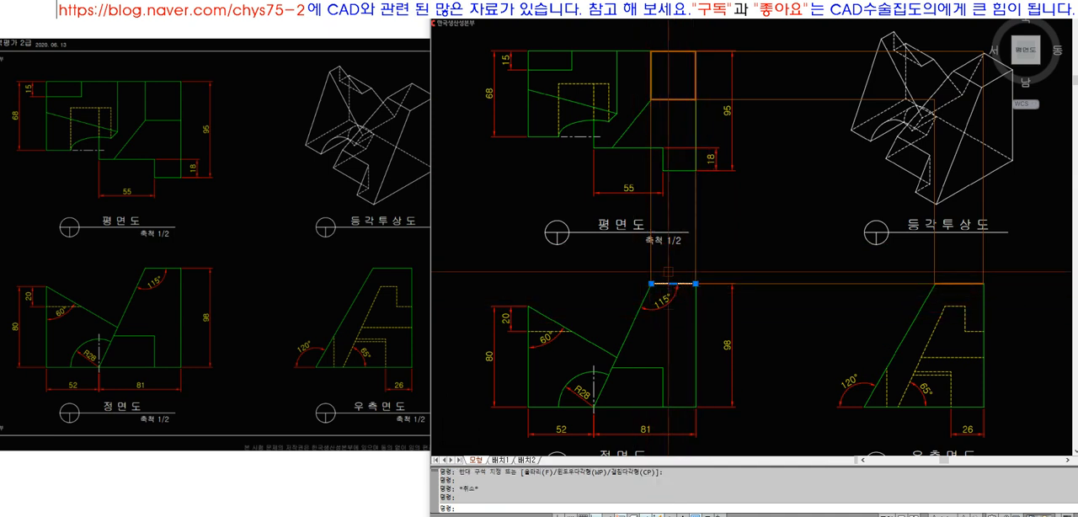
key("Escape")
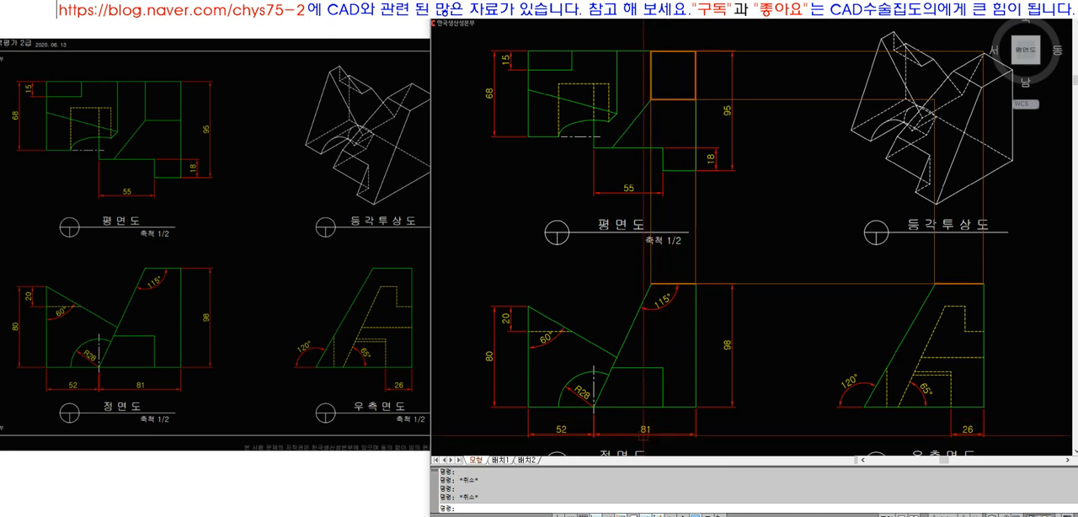
left_click(697, 376)
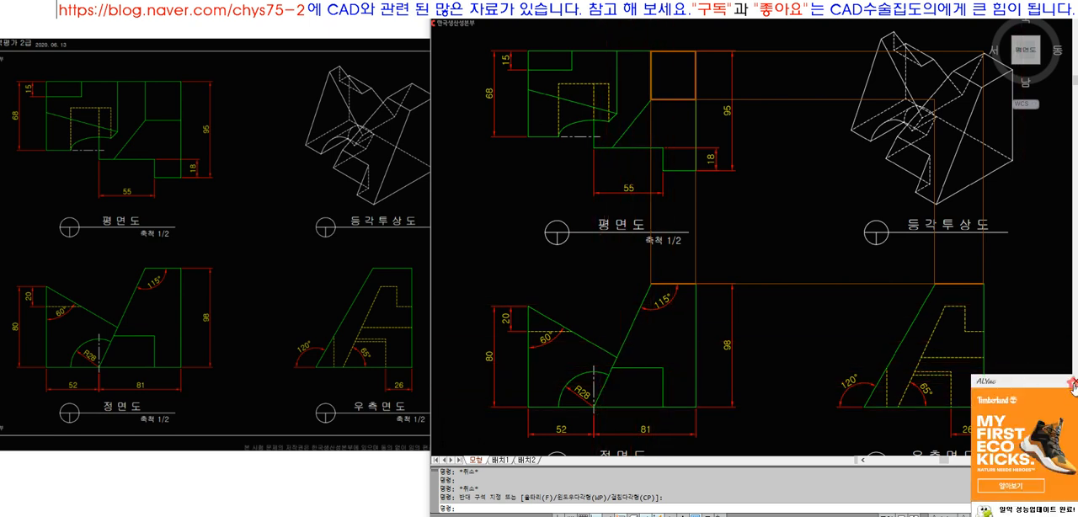
Close the advertisement popup and inspect the plan square's lower-left corner with its vertical projection line
left_click(1073, 385)
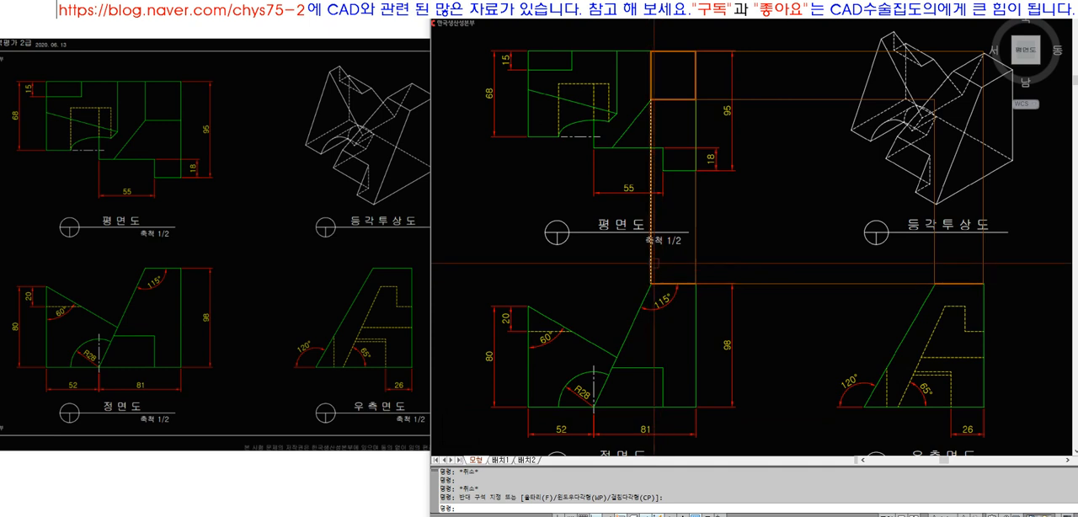
left_click(652, 108)
key("Escape")
left_click(651, 84)
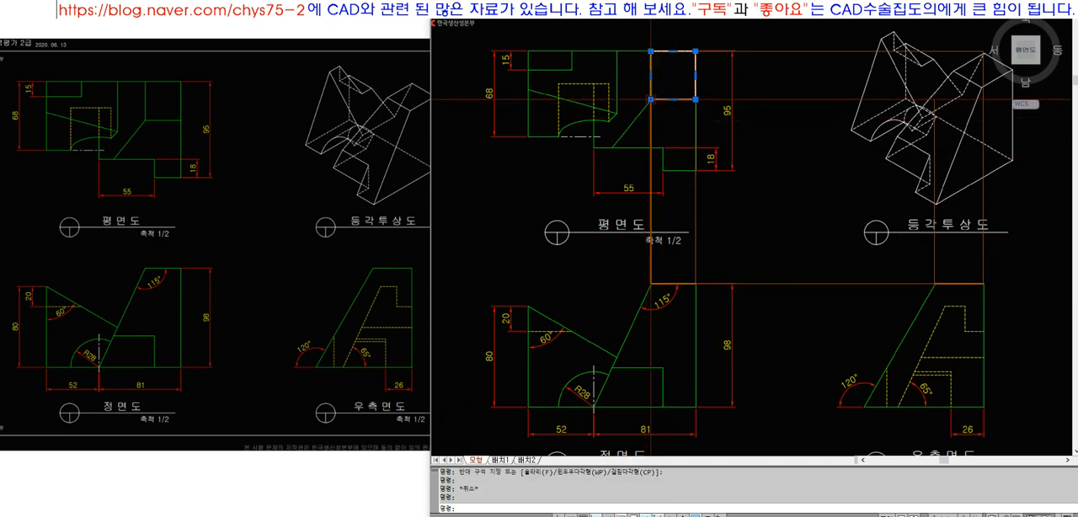
mouse_move(653, 101)
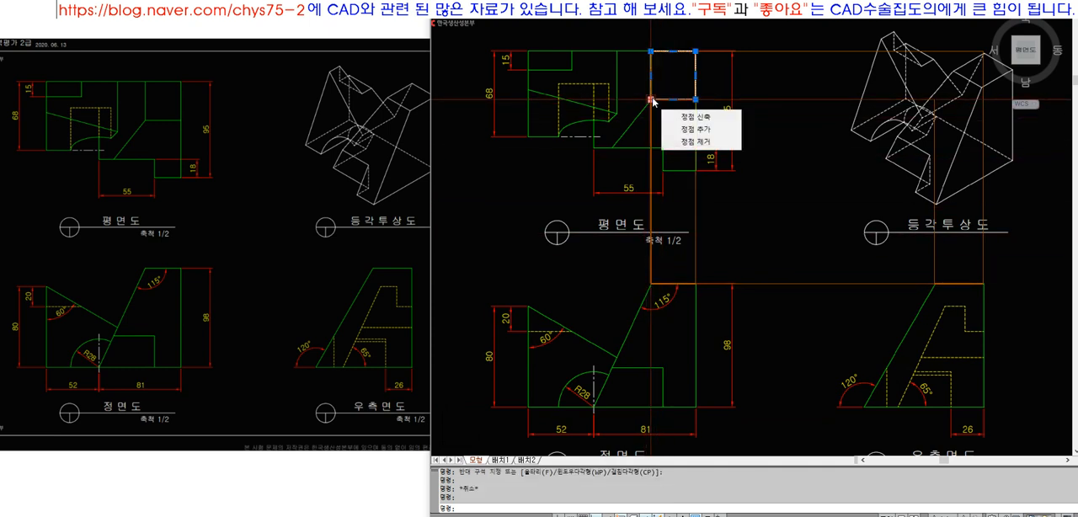
key("Escape")
key("Escape")
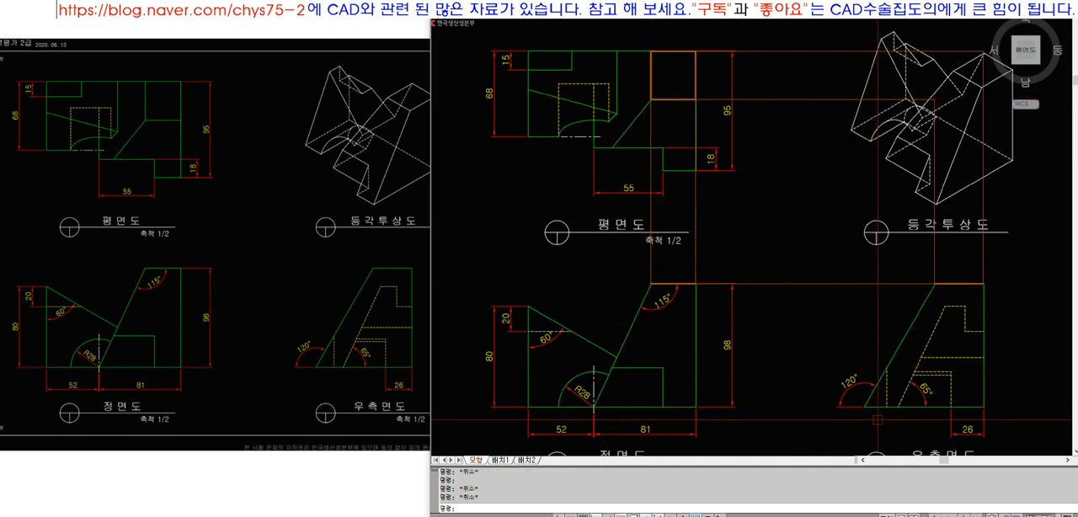
Examine how the horizontal projection lines from the plan square relate to the top edge of the right side view
left_click(731, 52)
left_click(730, 99)
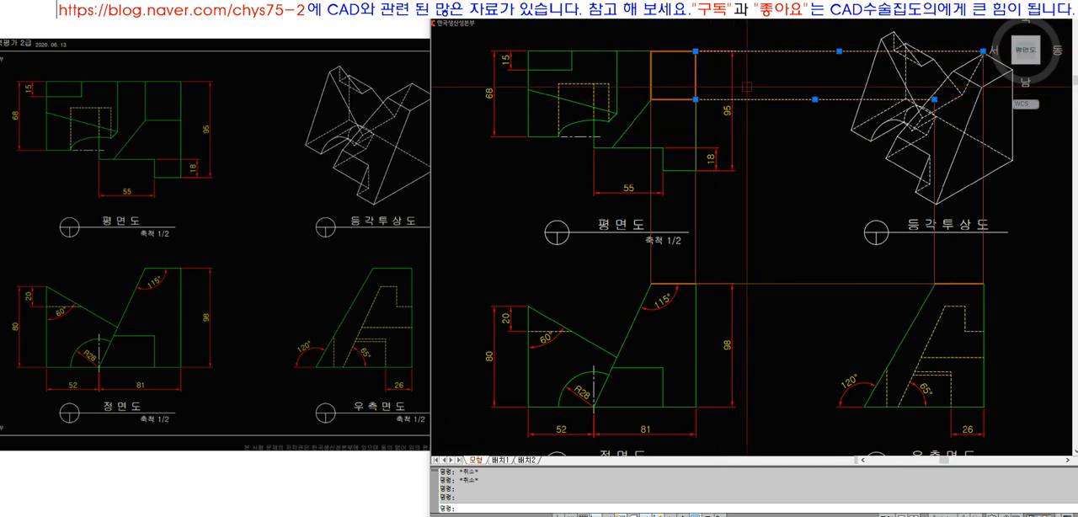
key("Escape")
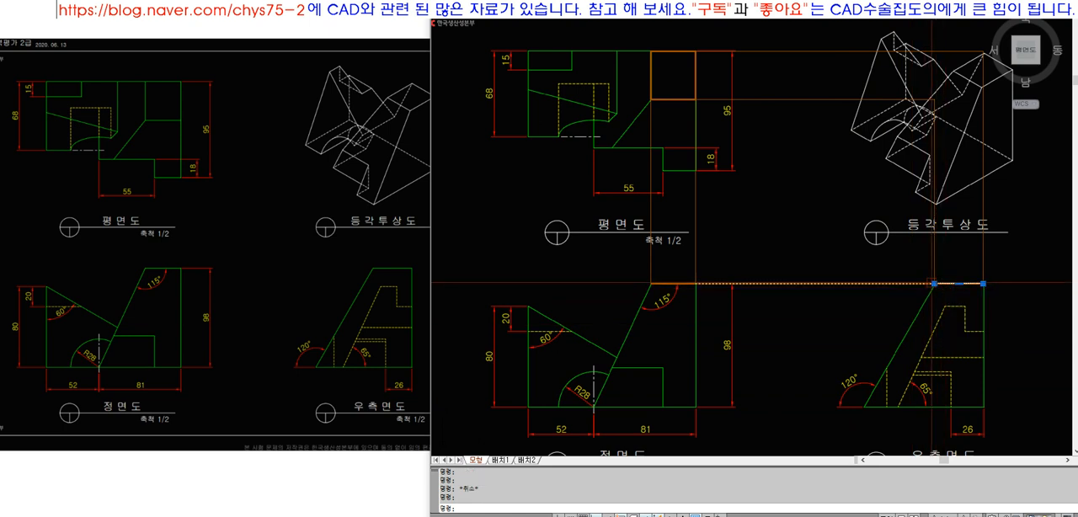
key("Escape")
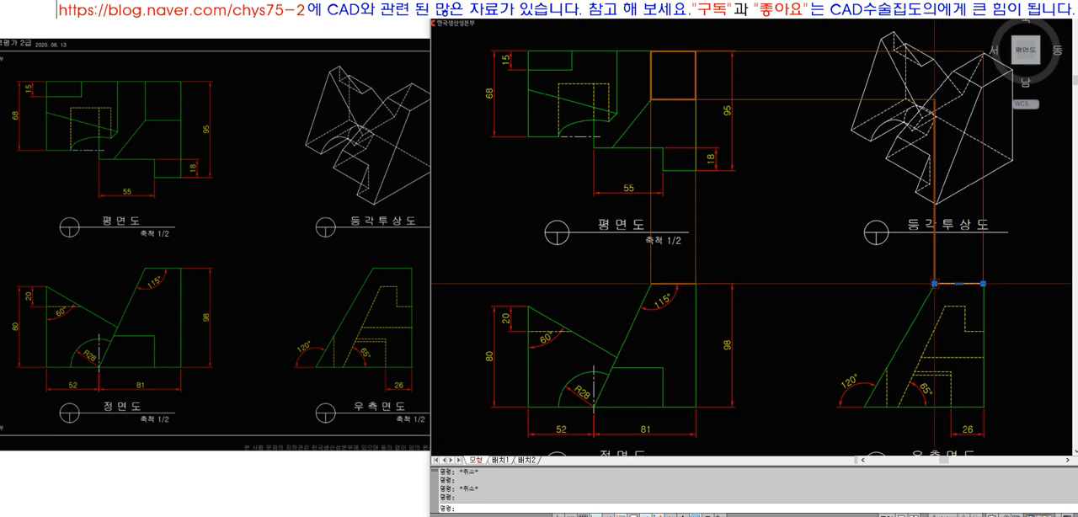
key("Escape")
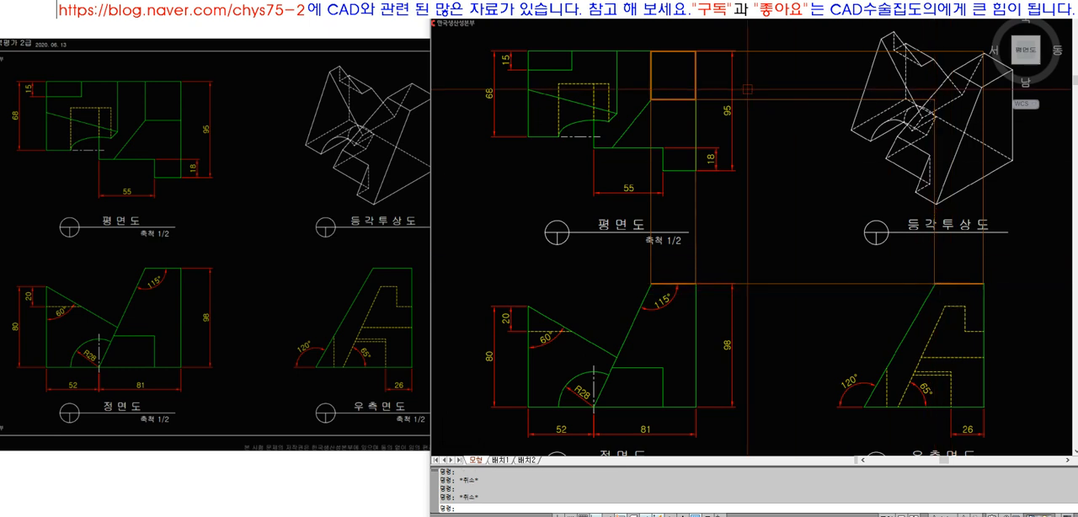
left_click(767, 37)
left_click(745, 116)
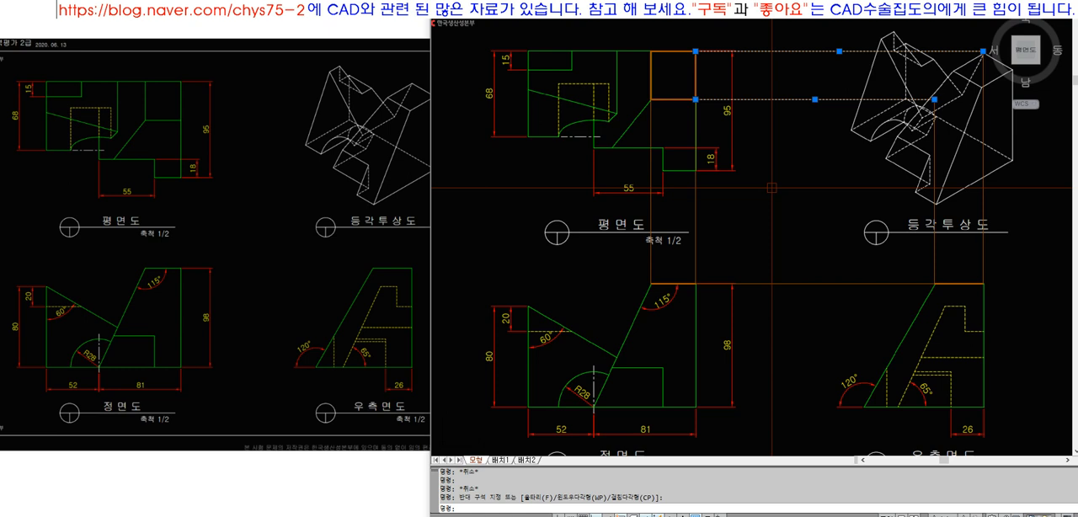
Examine how the highlighted plan square corresponds to the top edges of the front view and right side view
key("Escape")
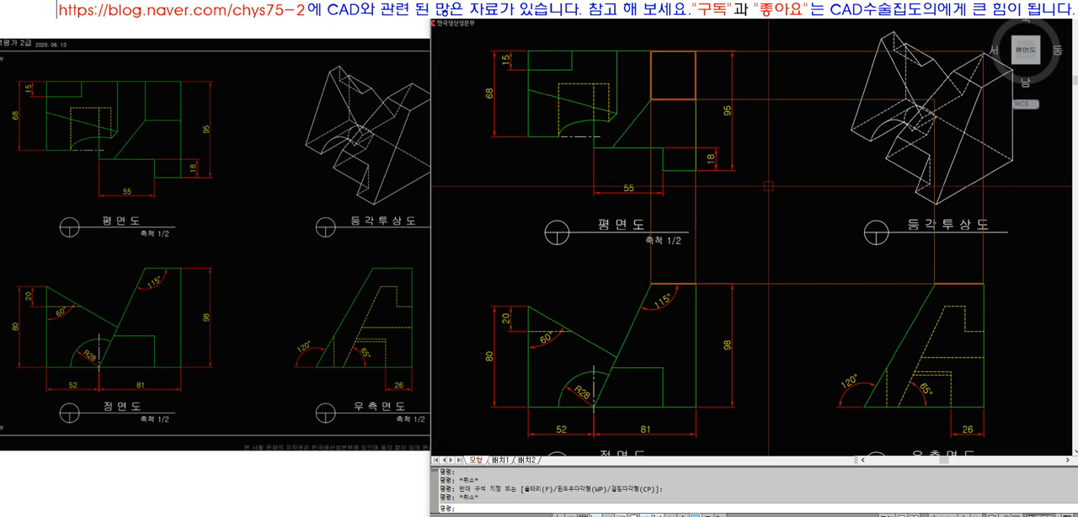
left_click(637, 36)
left_click(709, 123)
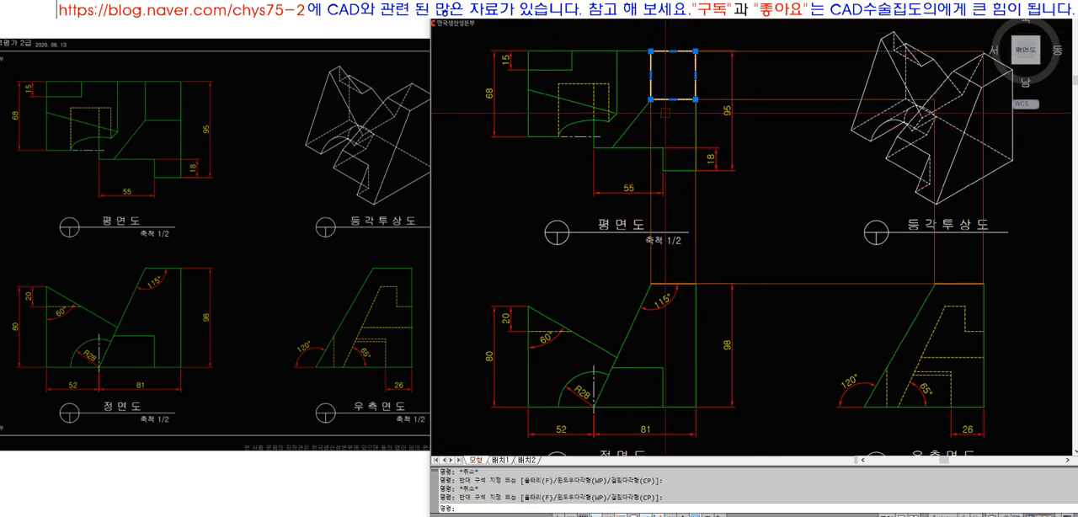
key("Escape")
left_click(657, 285)
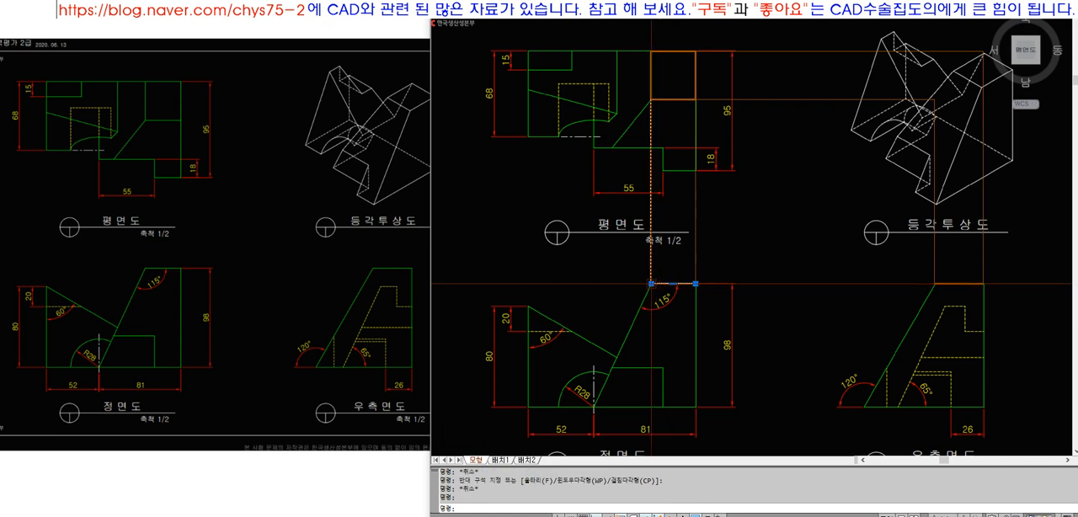
key("Escape")
left_click(938, 285)
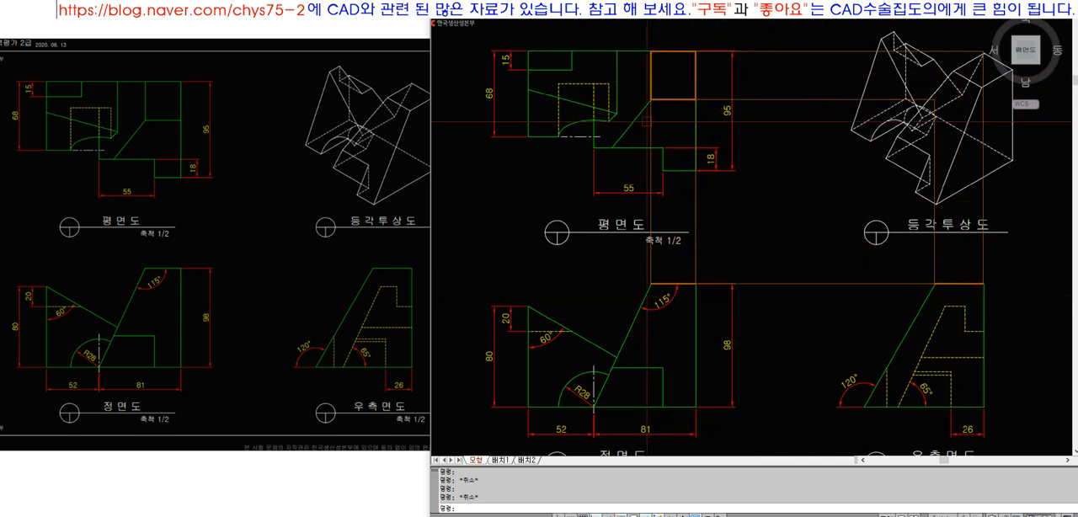
key("Escape")
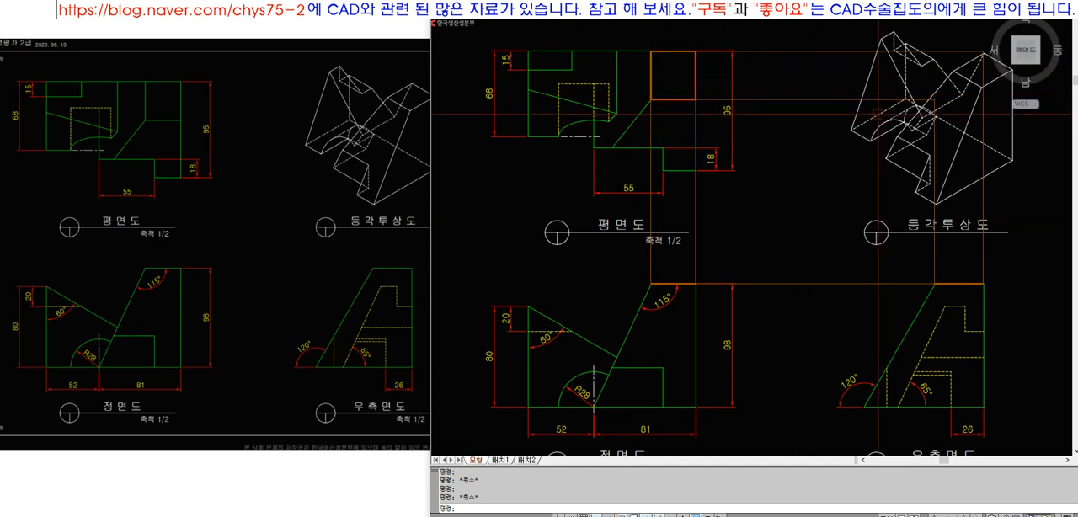
Erase the highlighted plan square, the top-edge highlights and all projection lines between the views
left_click(998, 314)
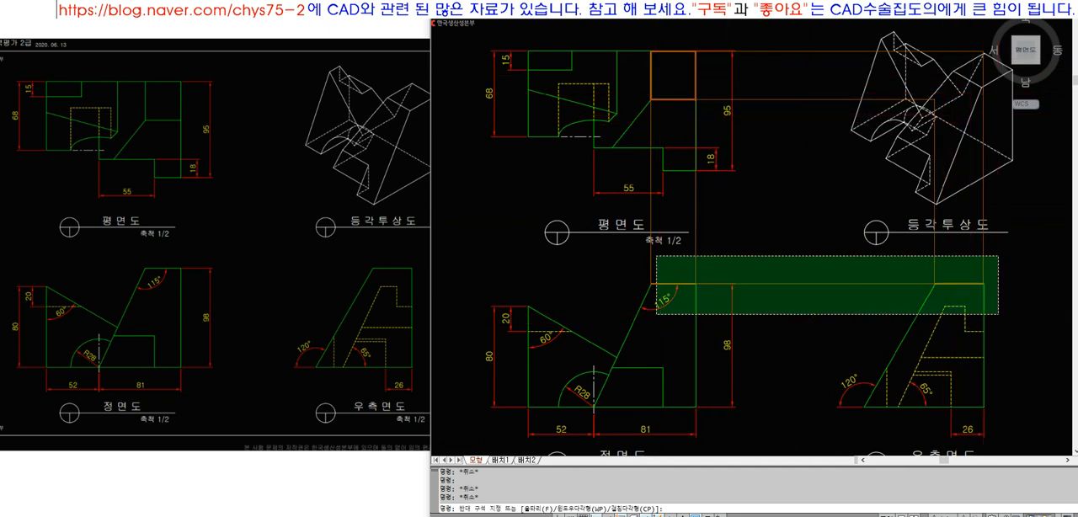
left_click(634, 245)
type("e")
key("space")
left_click(773, 215)
key("space")
left_click(671, 40)
key("space")
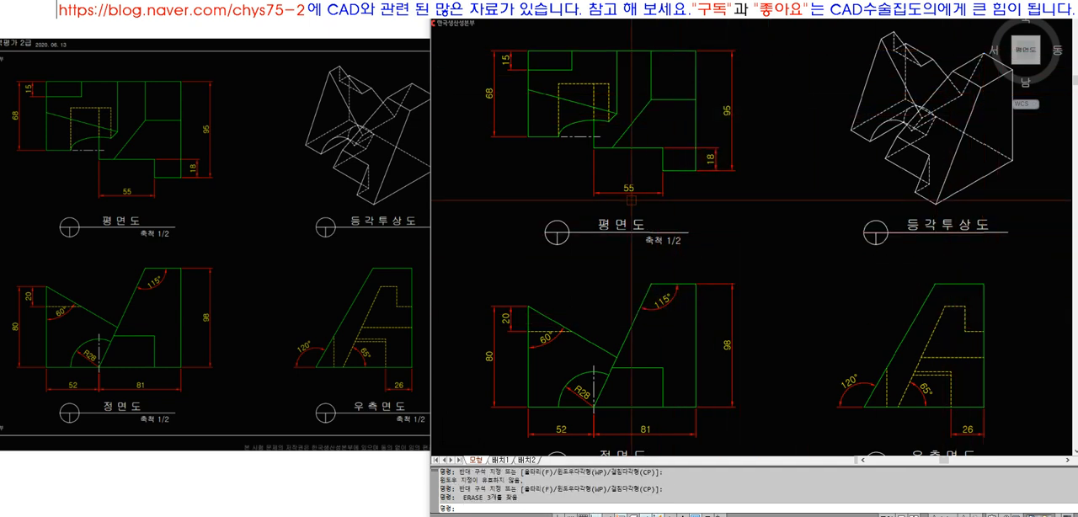
Examine the isometric view closely in the reference drawing, then return to the CAD drawing
left_click(360, 196)
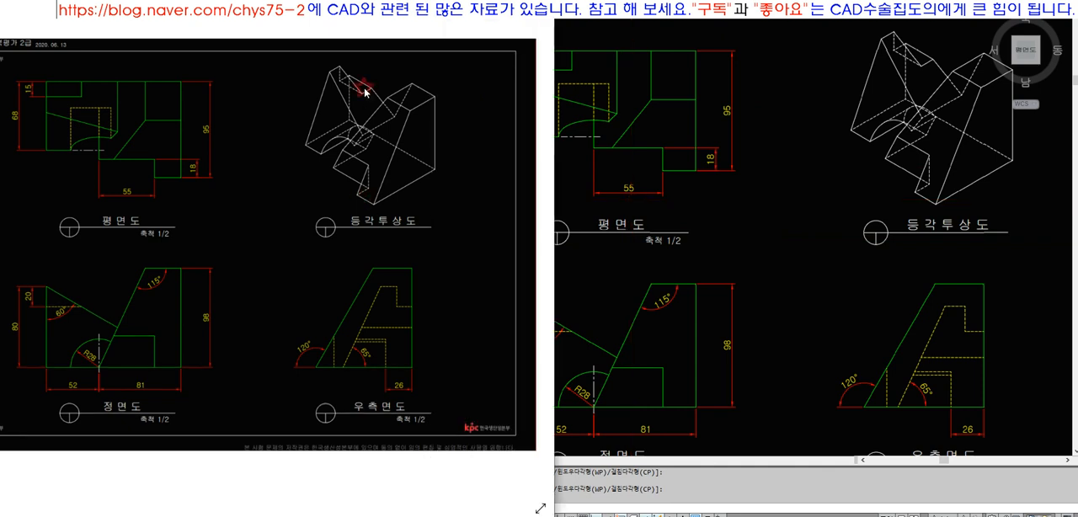
scroll(365, 91, "up", 2)
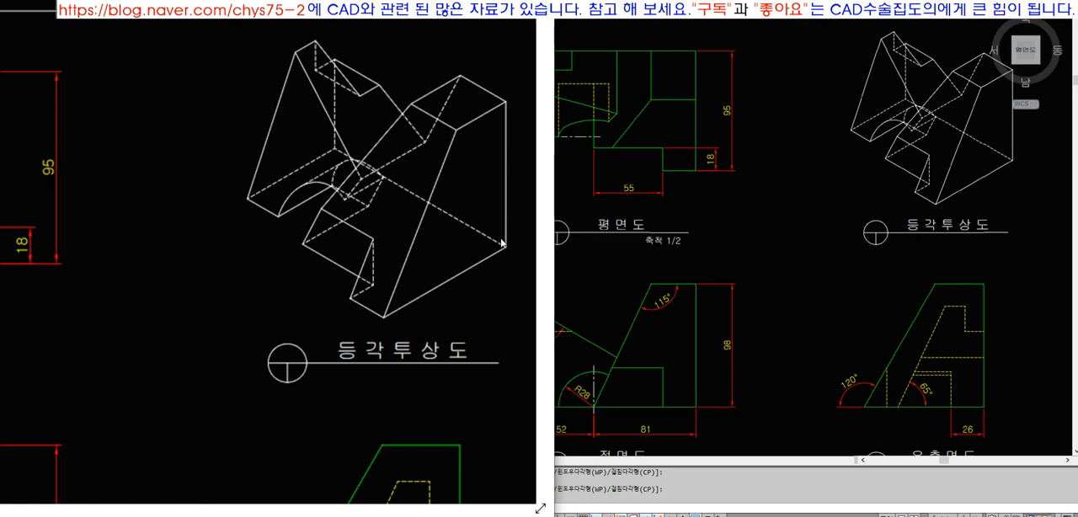
left_click(693, 242)
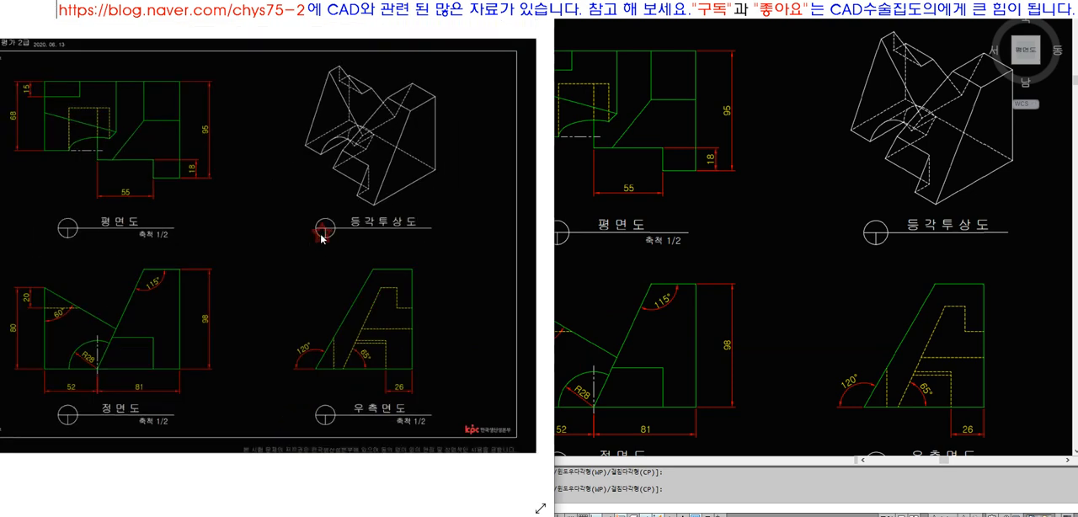
Outline the small 15 mm deep rectangle at the plan's upper-left corner with a closed polyline
type("z")
key("space")
left_click(515, 43)
left_click(625, 106)
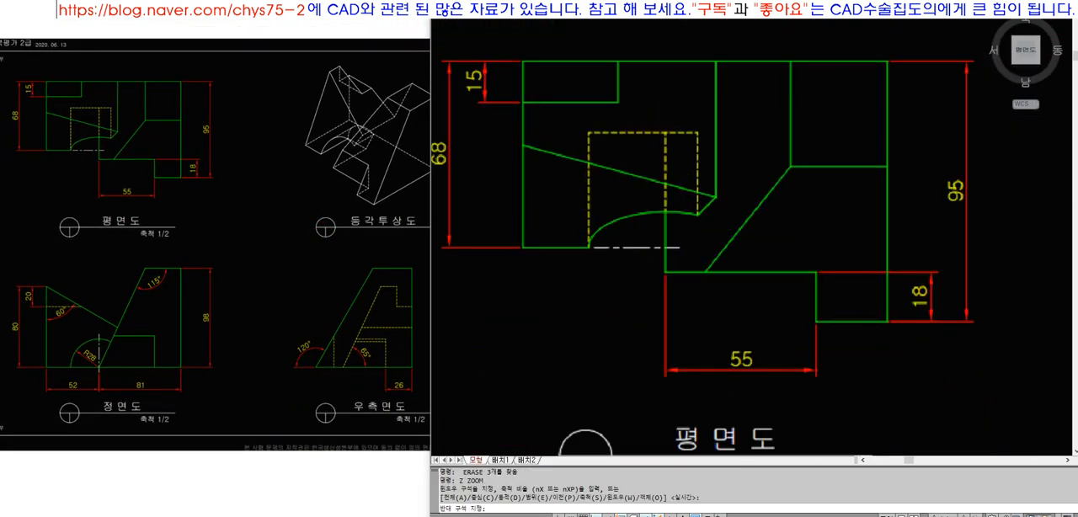
type("pl")
key("space")
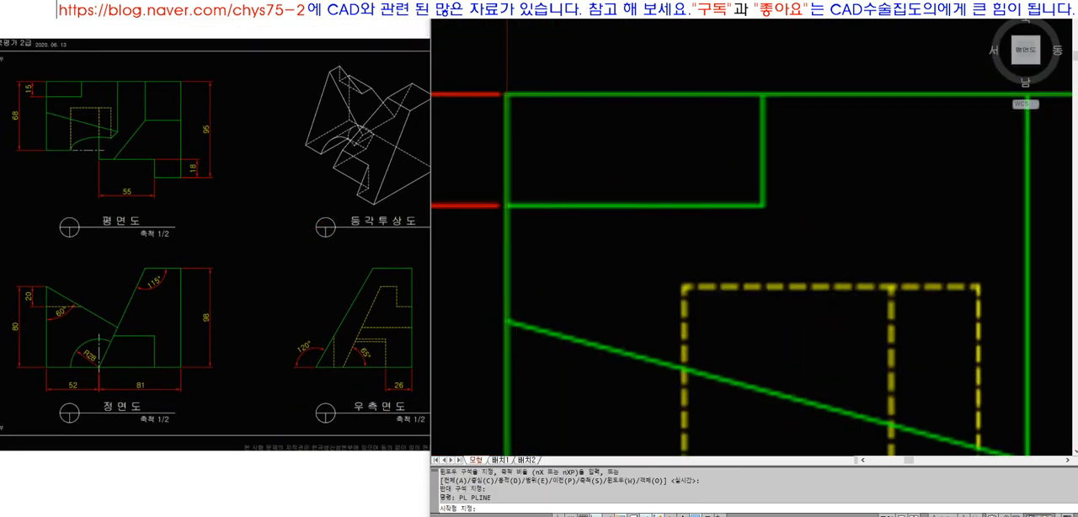
left_click(506, 94)
left_click(762, 95)
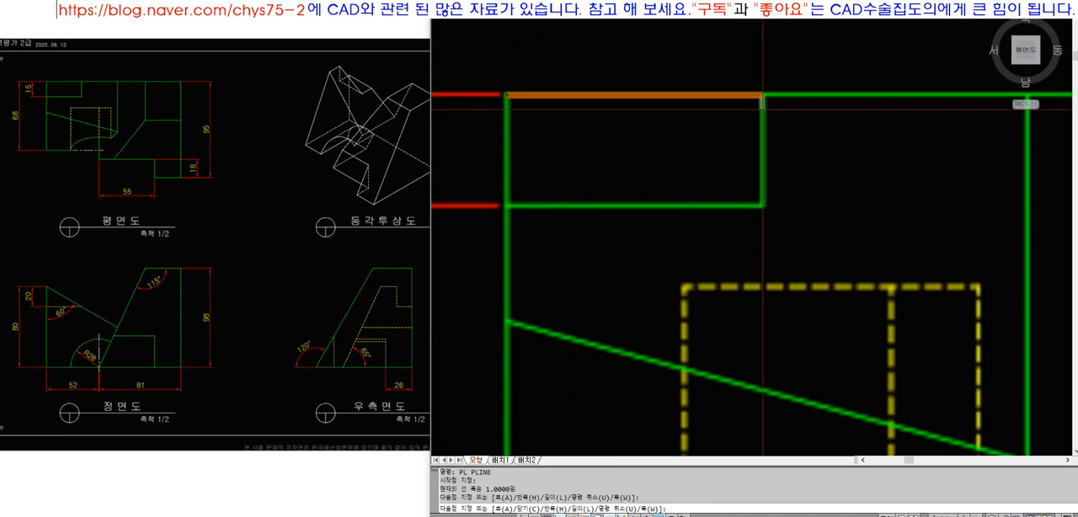
left_click(762, 203)
type("c")
key("space")
Send the reference image to the back with DRAWORDER so the plan rectangle's outline shows above it
scroll(560, 145, "down", 6)
type("dr")
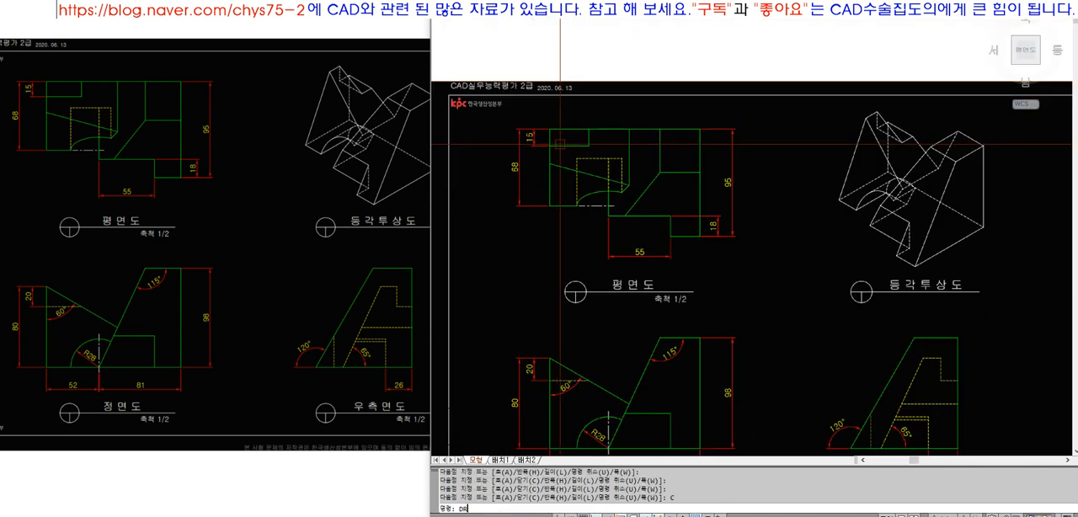
type("aworder")
key("space")
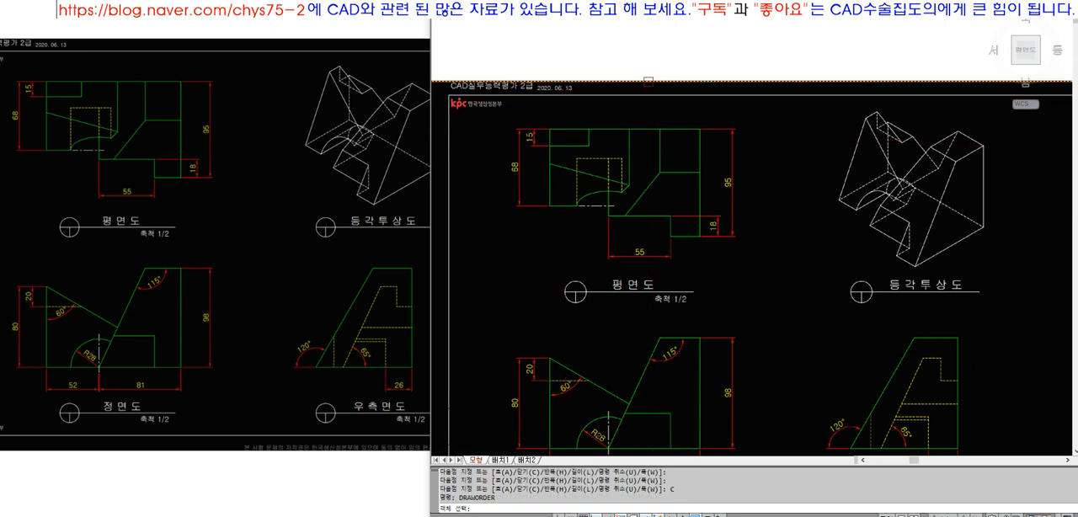
left_click(648, 82)
key("space")
type("b")
key("space")
scroll(550, 113, "down", 3)
Trace the front view's horizontal hidden line below the 20 mm dimension with a polyline, ending at the sloped edge
type("z")
key("space")
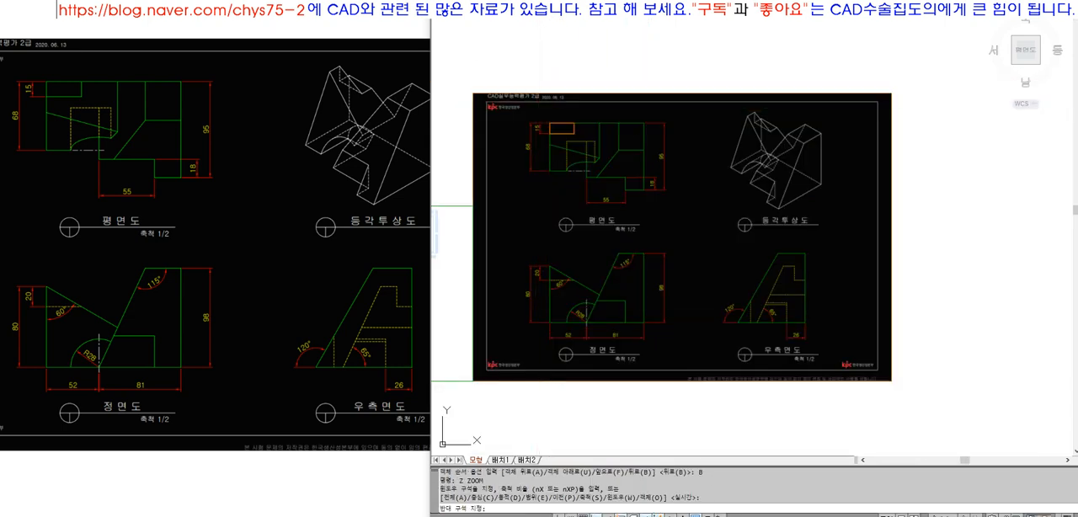
left_click(828, 334)
type("pl")
key("space")
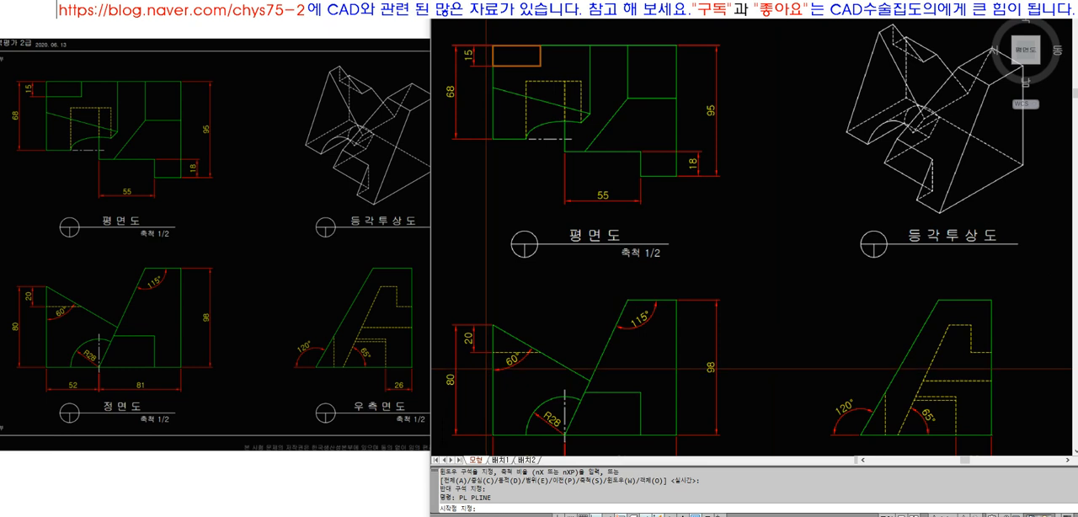
scroll(486, 371, "up", 6)
left_click(494, 345)
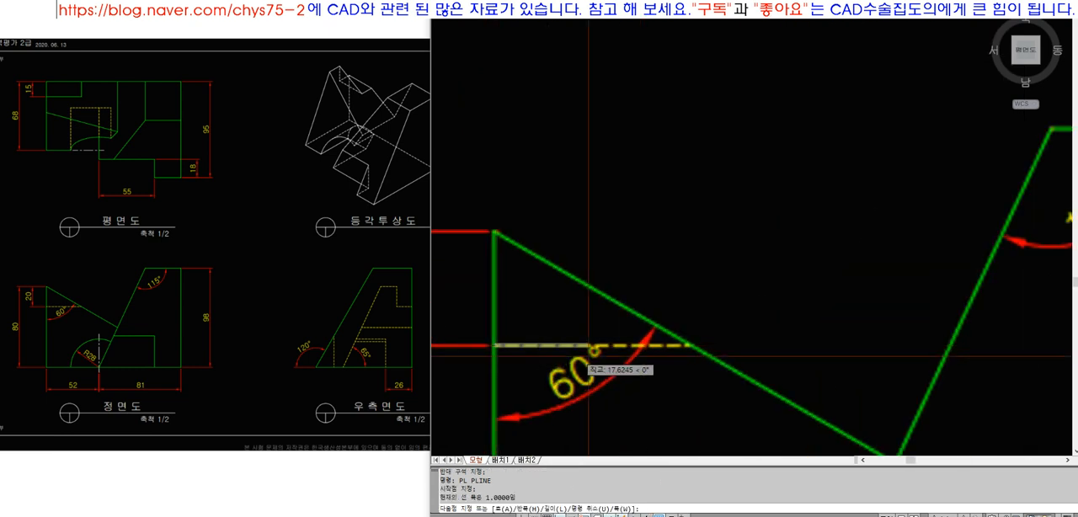
left_click(692, 346)
key("space")
Change the linetype of the polyline over the front view's hidden line to HIDDEN
left_click(656, 345)
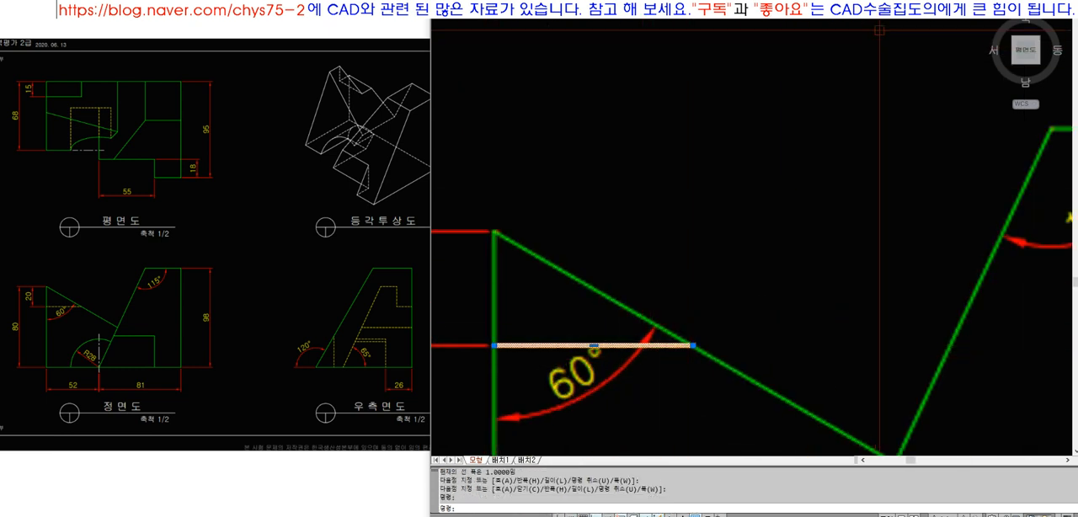
left_click(935, 10)
left_click(936, 51)
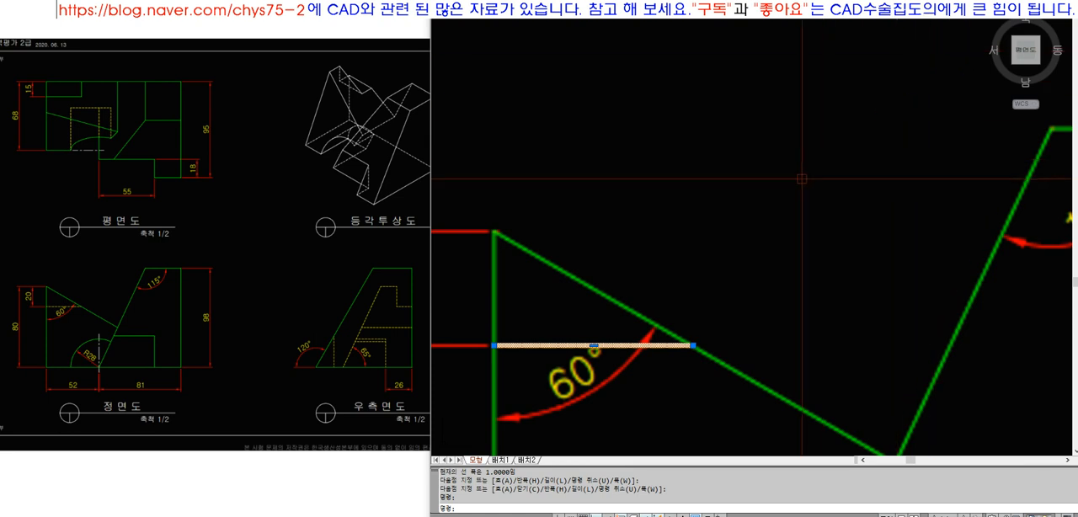
left_click(936, 10)
left_click(944, 42)
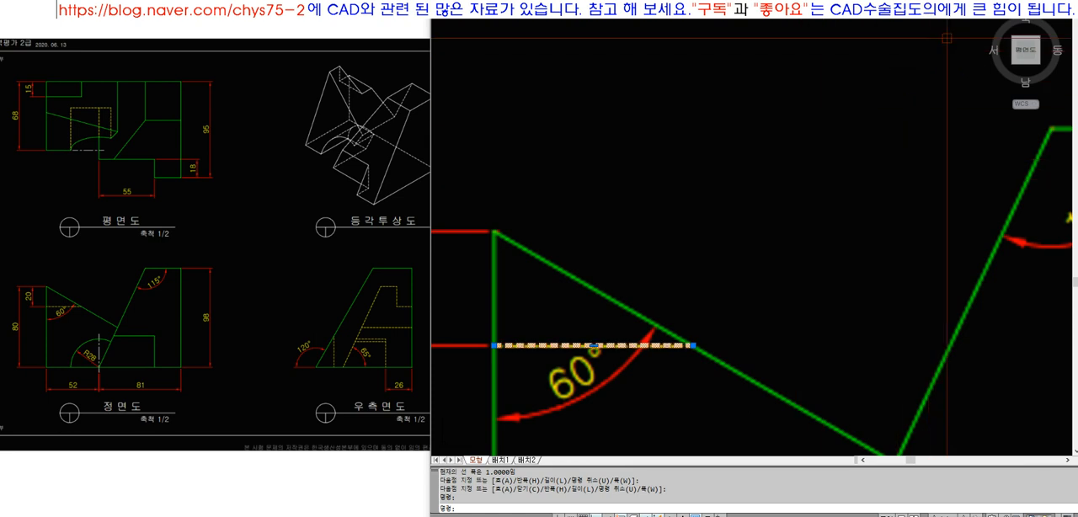
Set the linetype scale of the front view's traced hidden line to 1.5
key("Escape")
left_click(621, 345)
right_click(622, 345)
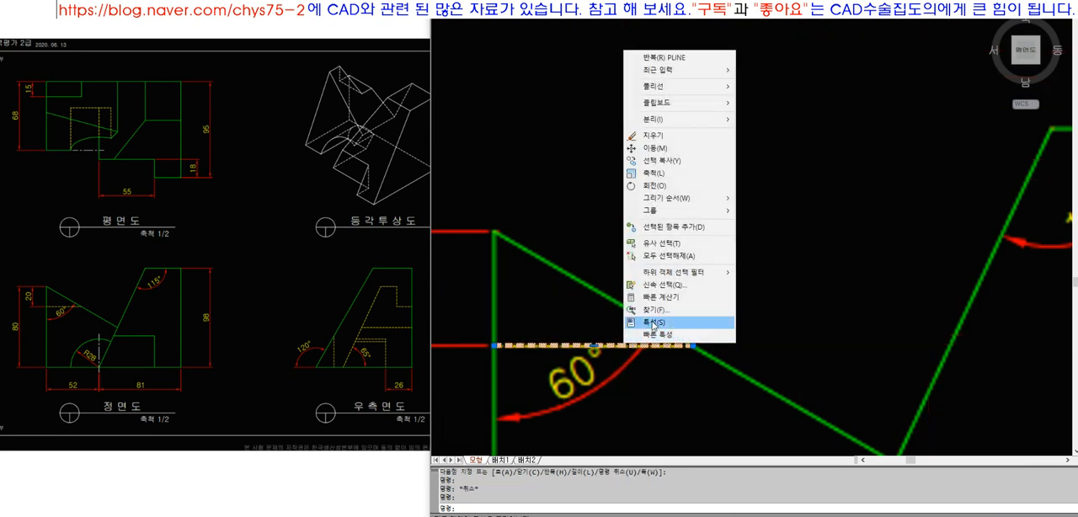
left_click(654, 325)
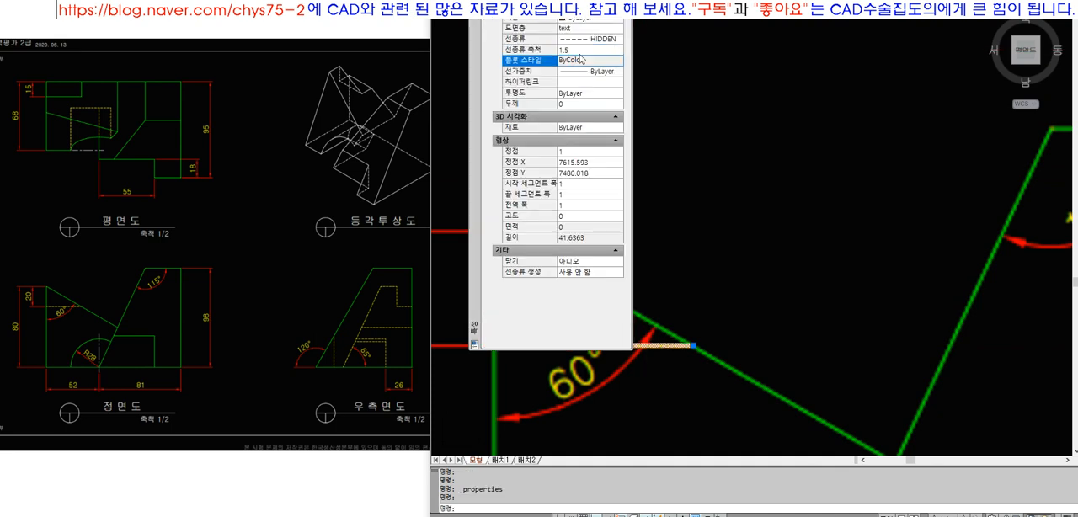
key("Return")
key("ctrl+1")
Set the linetype scale of the front view's traced hidden line to 7
left_click(621, 346)
right_click(621, 347)
left_click(666, 329)
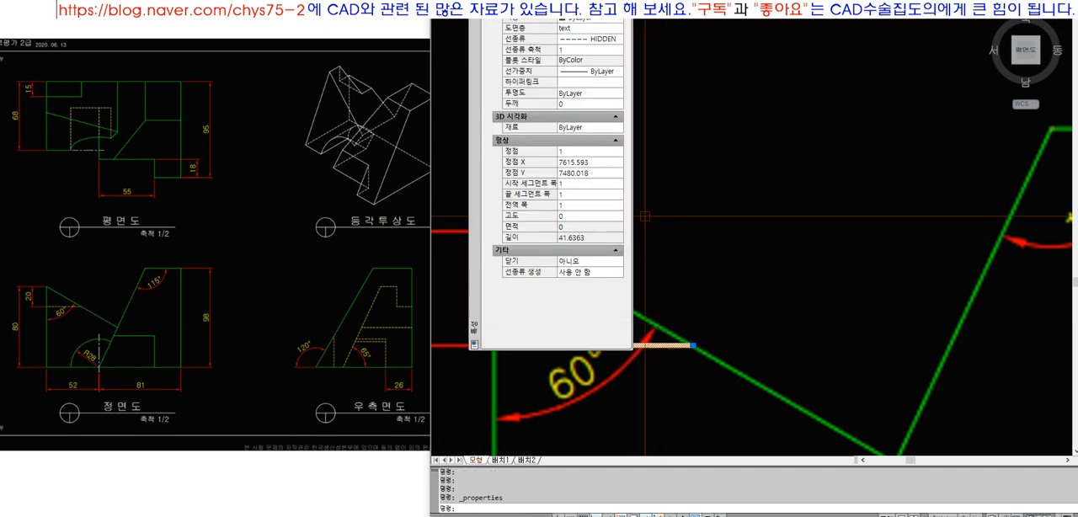
left_click(569, 51)
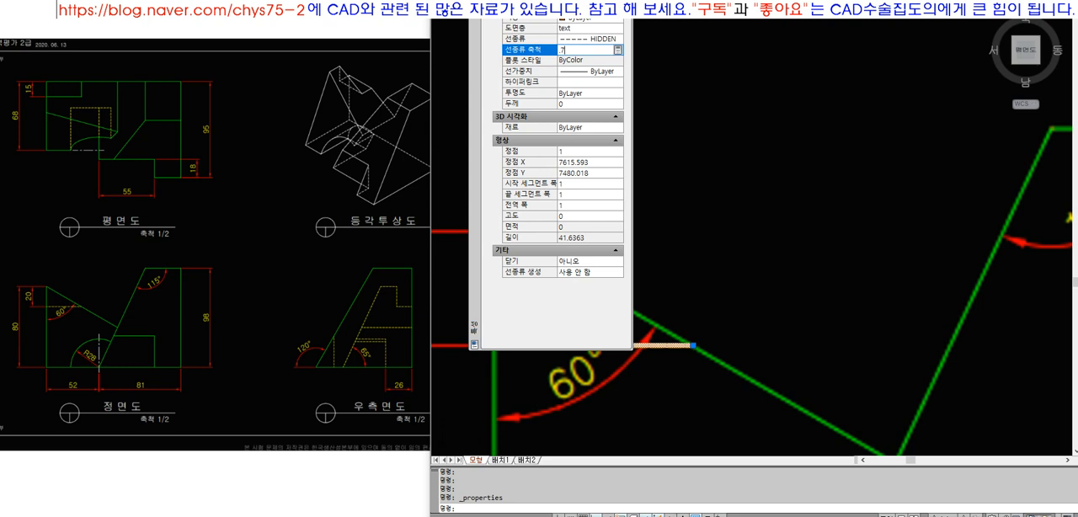
key("ctrl+1")
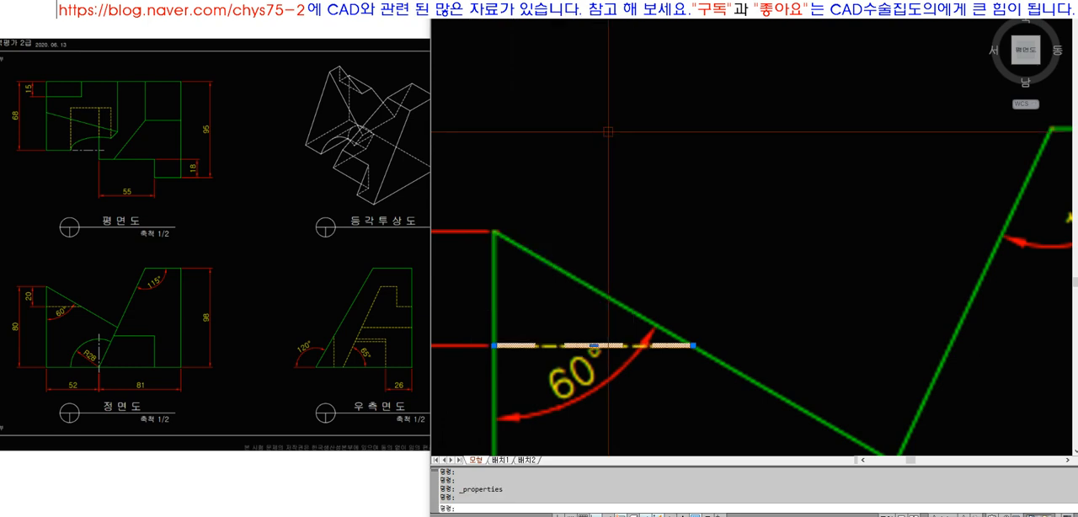
key("Escape")
Copy the traced hidden line horizontally from the front view onto the matching notch line in the right side view
scroll(602, 277, "down", 8)
type("z")
key("space")
left_click(572, 133)
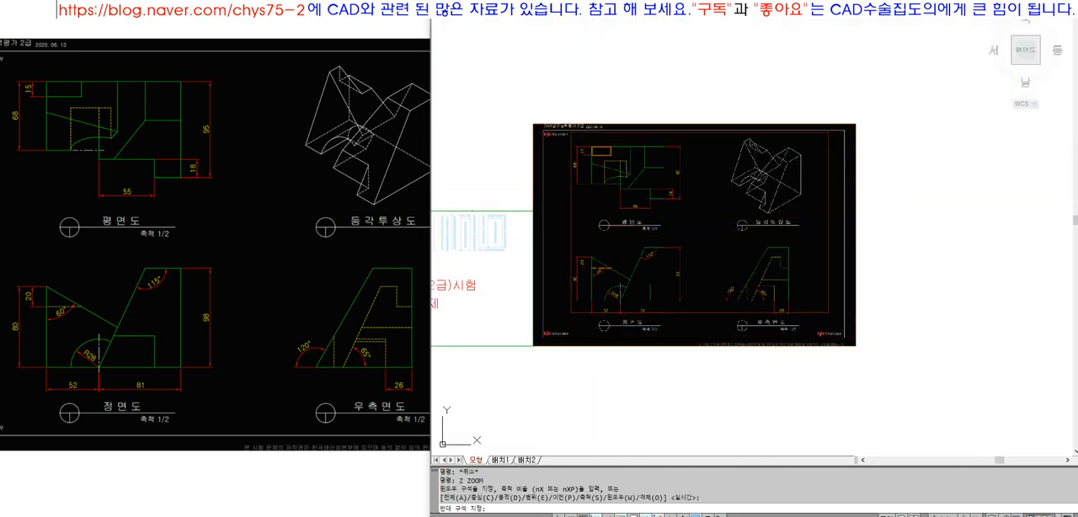
left_click(821, 304)
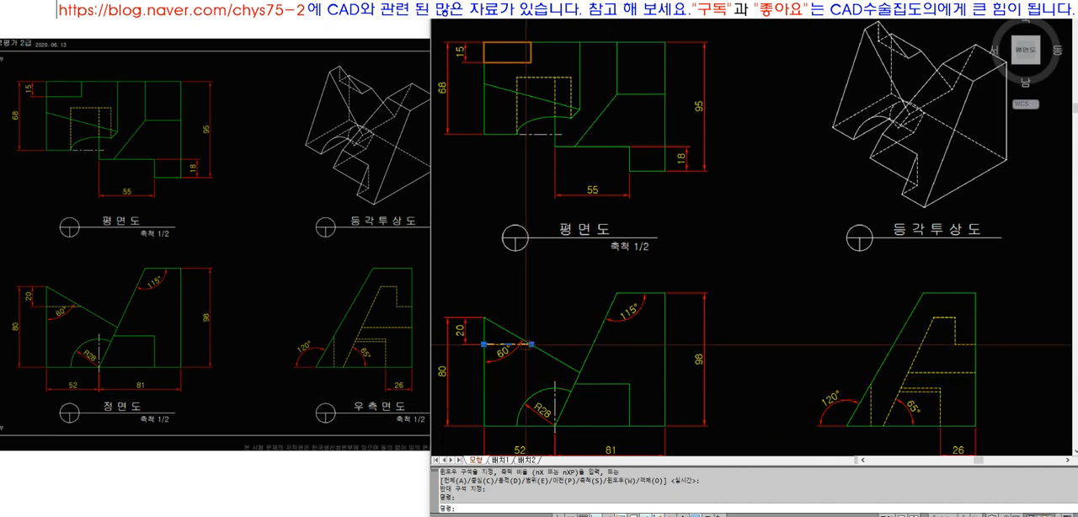
key("Escape")
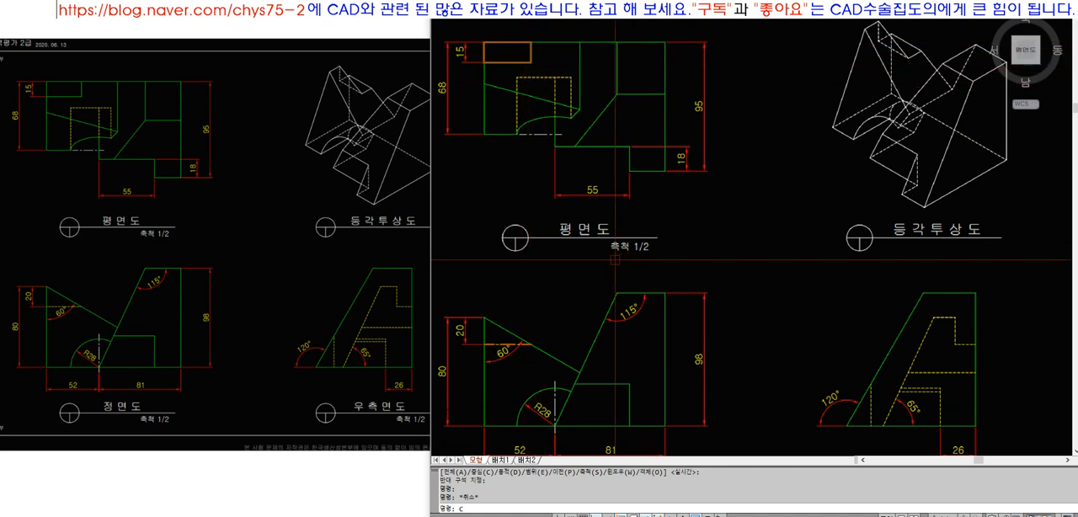
type("co")
key("space")
left_click(545, 372)
left_click(502, 322)
key("space")
left_click(501, 354)
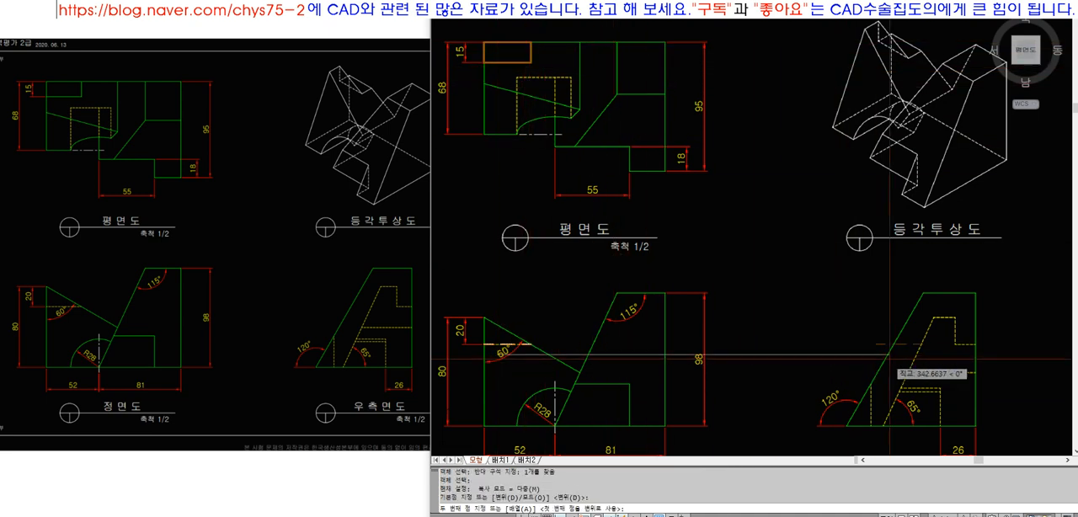
left_click(978, 363)
key("space")
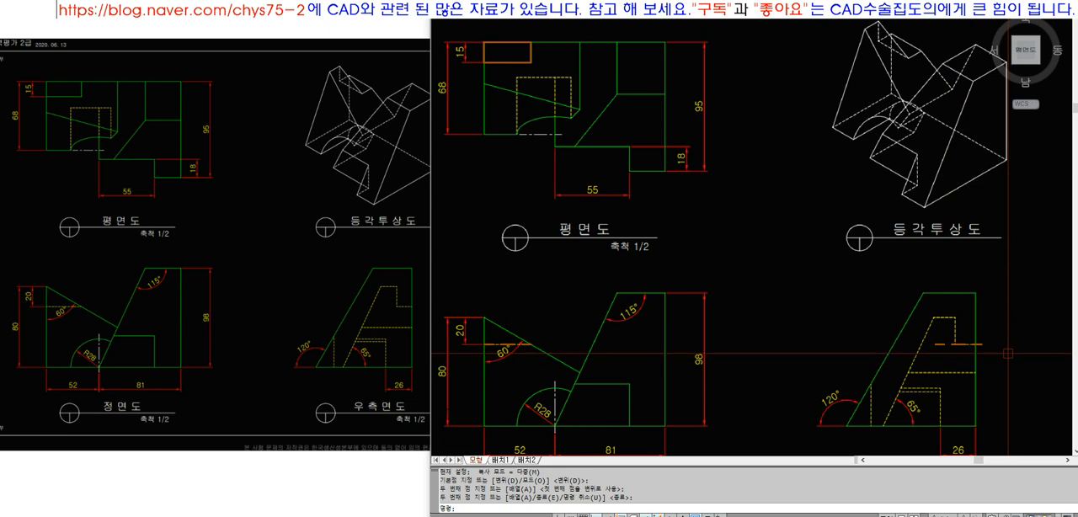
Stretch the copied line's left end to the side view notch's vertical hidden line
scroll(977, 353, "up", 4)
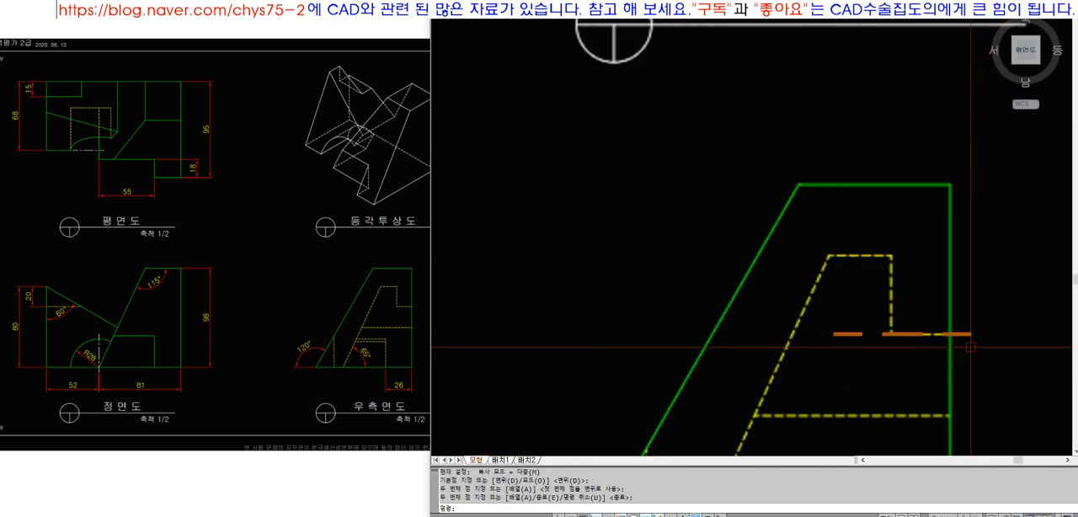
scroll(971, 347, "down", 3)
scroll(962, 347, "up", 5)
type("s")
key("space")
left_click(835, 353)
left_click(790, 310)
Stretch the copied line's right end back to the side view's right vertical edge
key("space")
left_click(845, 404)
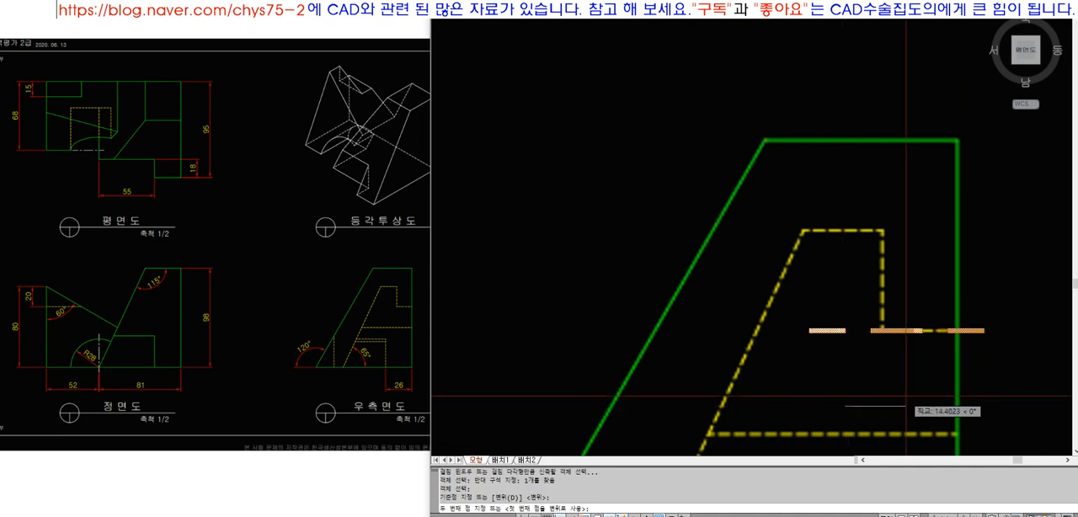
left_click(916, 335)
type("s")
key("space")
left_click(1006, 363)
left_click(970, 312)
key("space")
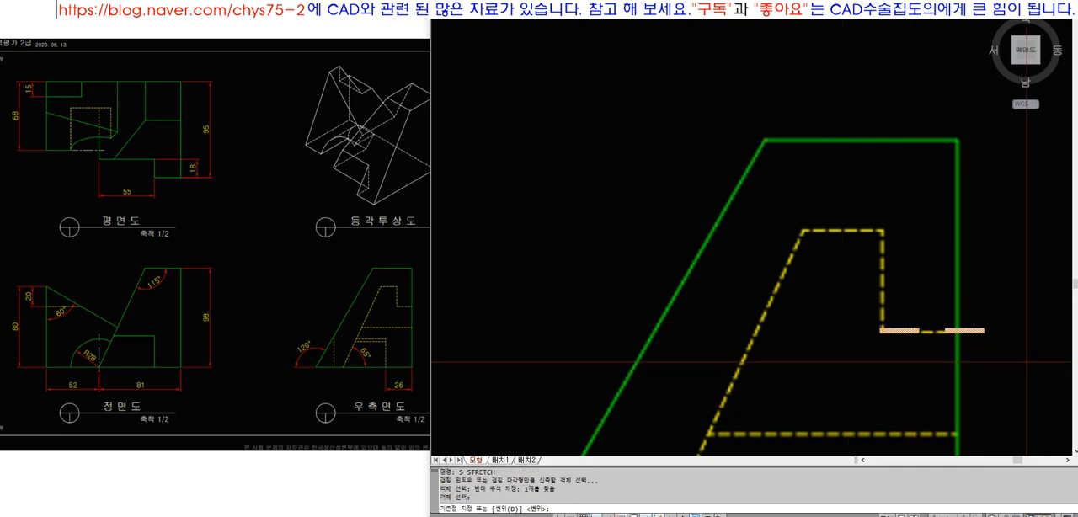
left_click(1032, 378)
left_click(1006, 378)
scroll(843, 278, "down", 6)
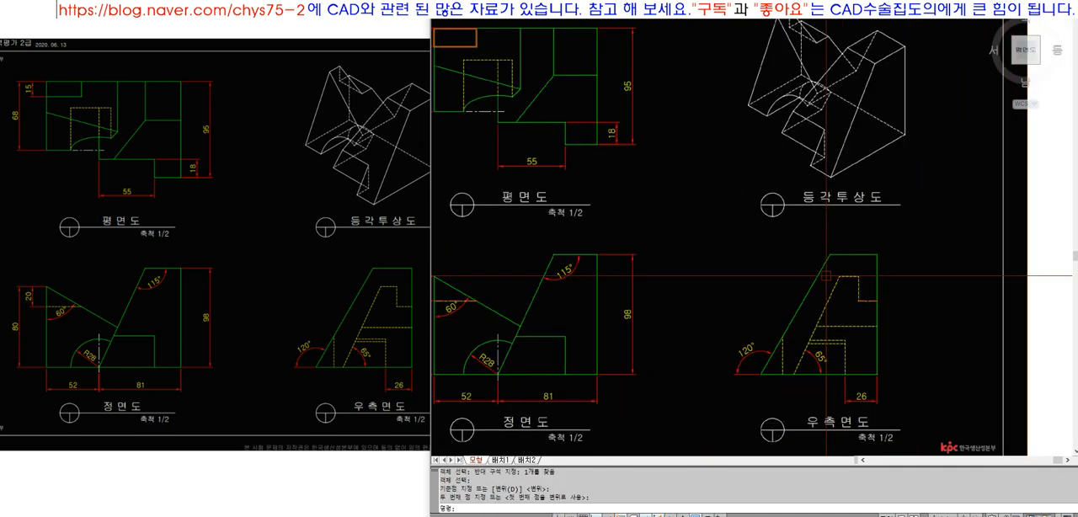
Copy the traced notch line in the right side view onto the notch outline's short top hidden edge
type("z")
key("space")
left_click(606, 226)
left_click(884, 320)
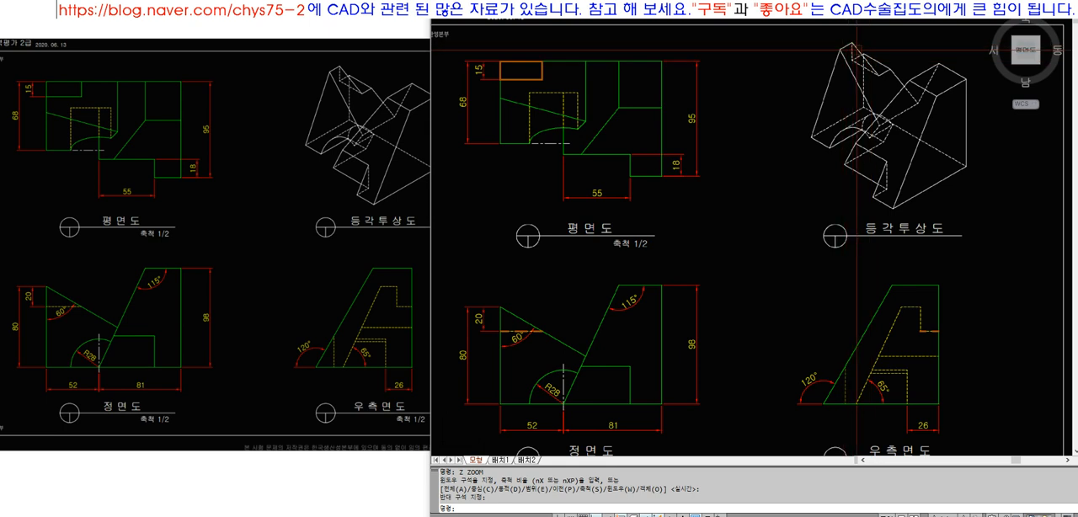
left_click_drag(419, 509, 540, 509)
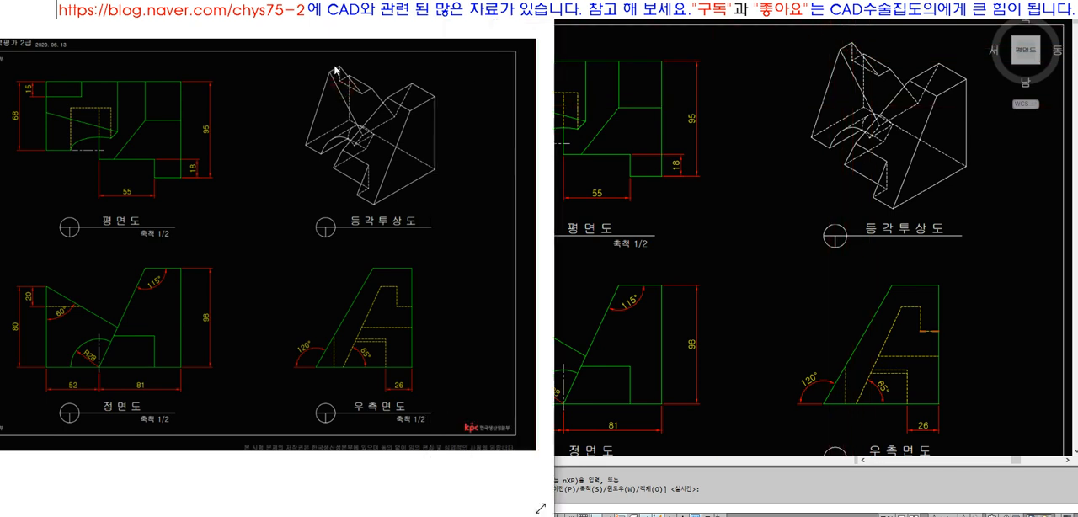
scroll(335, 69, "up", 2)
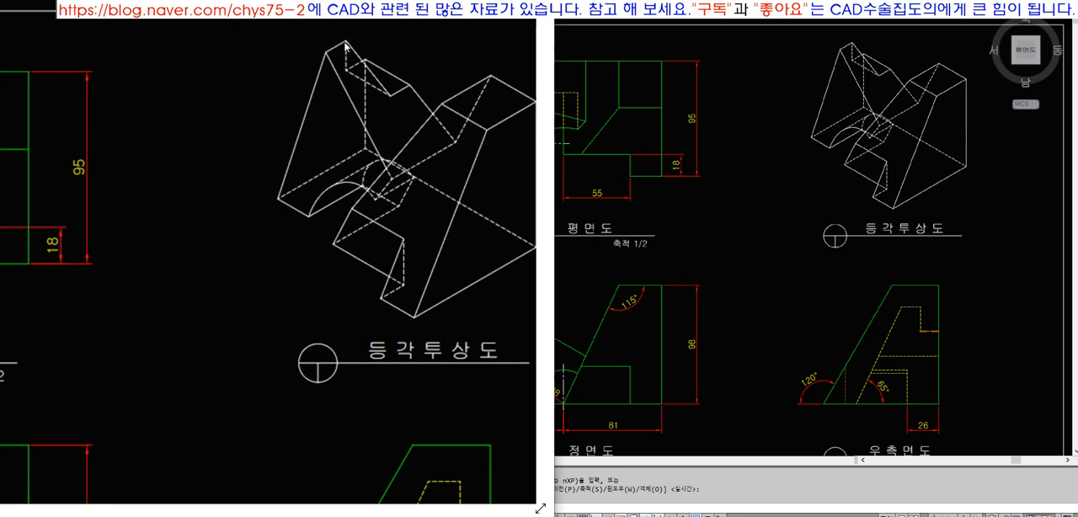
left_click(725, 234)
type("z")
key("space")
left_click(869, 274)
left_click(937, 363)
type("co")
key("space")
left_click(910, 396)
left_click(830, 281)
key("space")
left_click(869, 293)
key("F8")
left_click(775, 172)
key("space")
Erase the copied line from the top hidden edge of the side view's notch outline
left_click(793, 194)
left_click(751, 146)
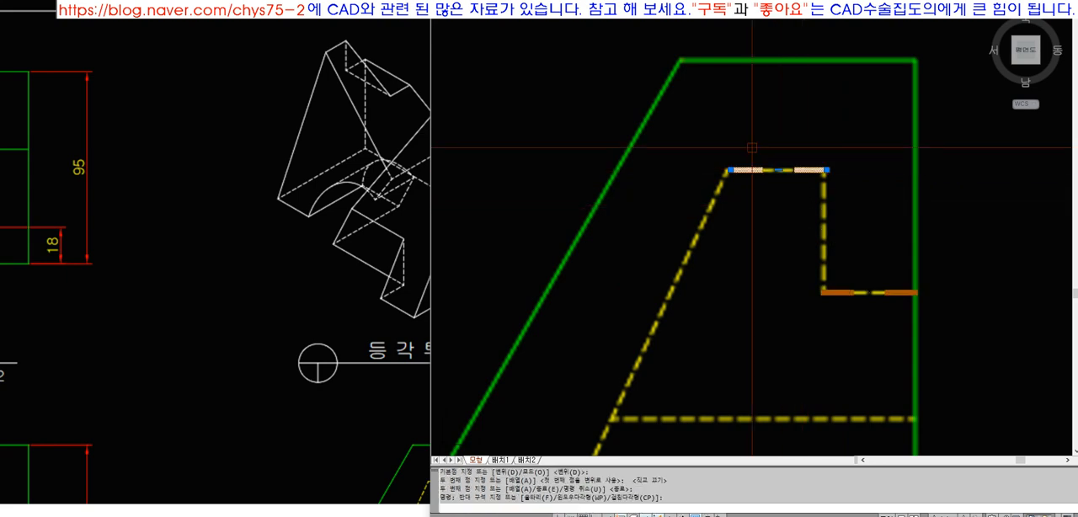
type("e")
key("space")
type("z")
key("space")
type("p")
key("space")
double_click(295, 187)
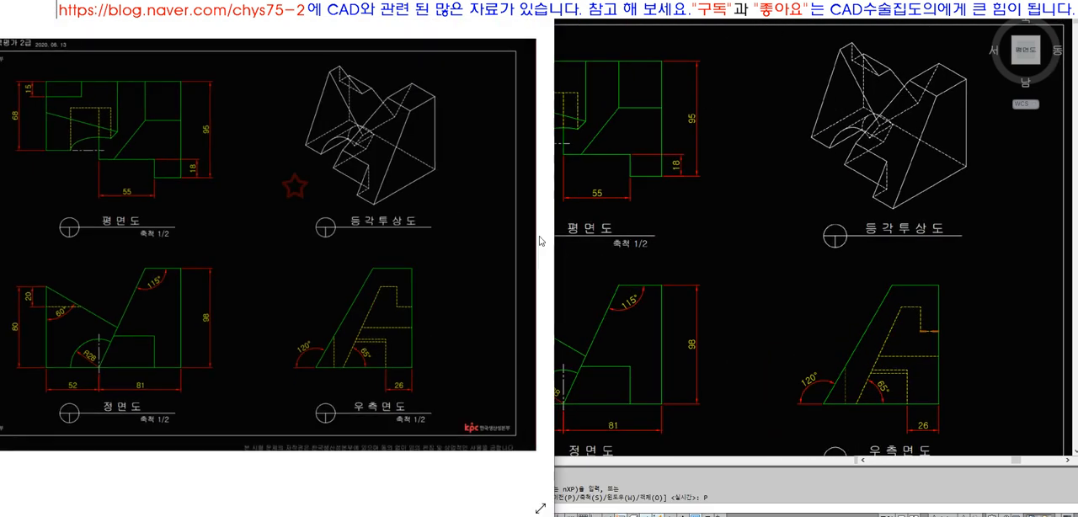
left_click(694, 287)
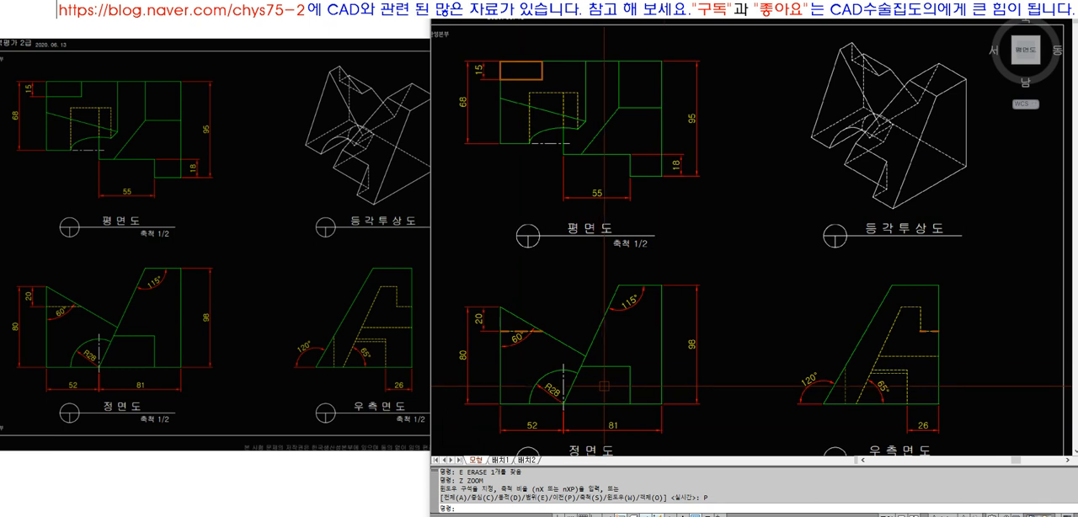
Draw a horizontal projection line from the plan rectangle's lower right corner and a vertical one upward from the side view's notch corner
type("p")
key("Return")
key("Escape")
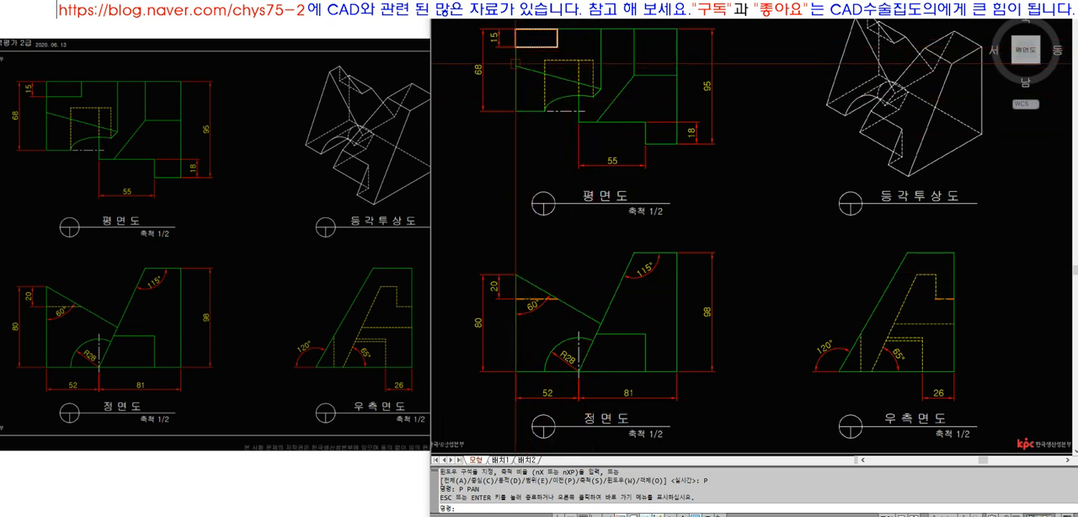
key("Escape")
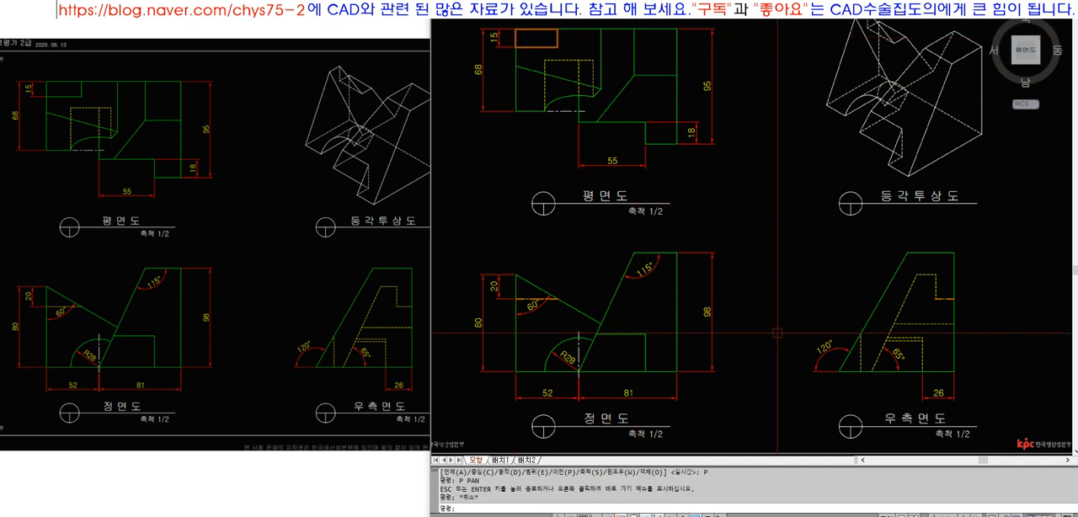
type("l")
key("space")
left_click(557, 47)
key("F8")
left_click(784, 82)
key("space")
key("space")
left_click(935, 299)
left_click(935, 140)
Join the plan's horizontal projection line and the side view's vertical one into a sharp corner with Fillet
key("space")
type("f")
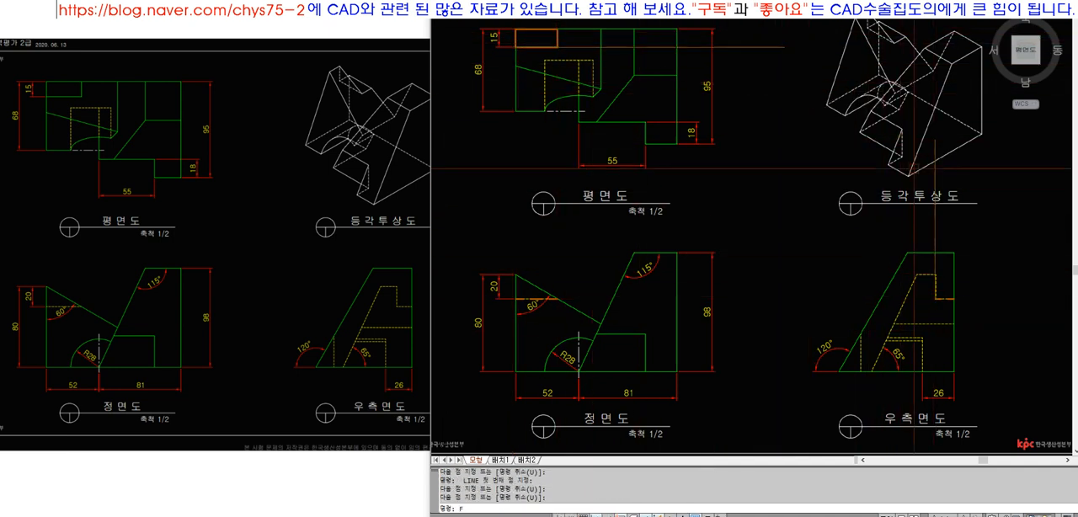
key("space")
left_click(935, 183)
left_click(777, 48)
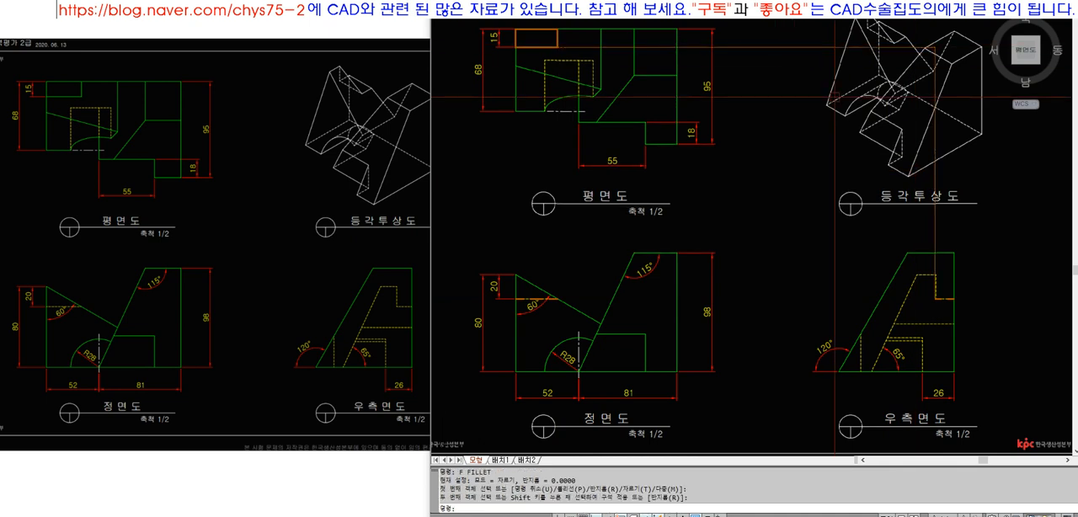
Draw a vertical line from the front view's hidden line end up to the plan rectangle's corner, and a horizontal line toward the side view
type("l")
left_click(558, 300)
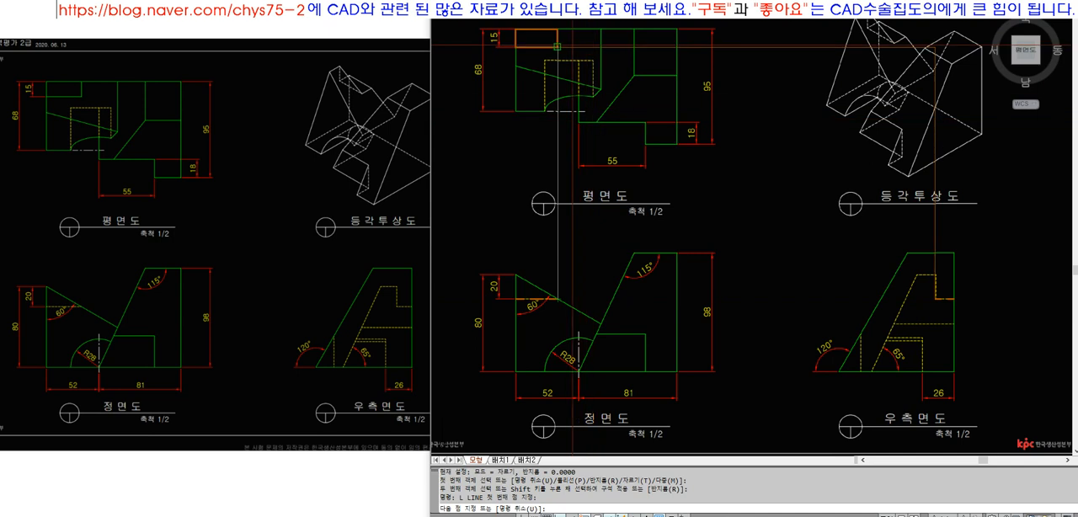
left_click(566, 46)
key("space")
key("space")
left_click(560, 280)
left_click(776, 287)
Extend the front view's horizontal projection line to the vertical projection line at the side view's notch
key("space")
type("ex")
key("space")
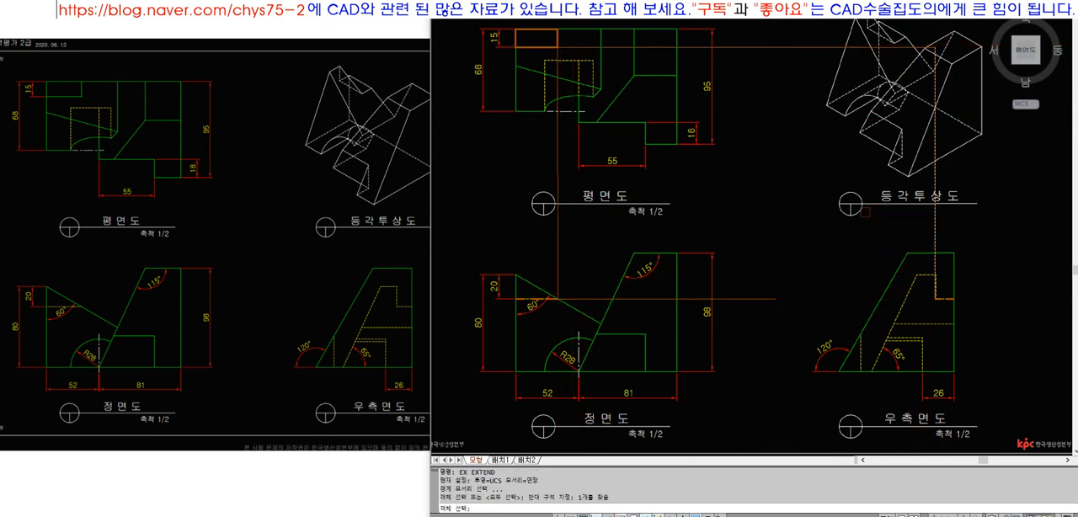
key("space")
left_click_drag(754, 317, 729, 288)
key("space")
left_click_drag(796, 318, 773, 225)
left_click_drag(983, 188, 539, 171)
left_click_drag(832, 149, 713, 26)
key("Escape")
Erase the skewed vertical projection line and redraw it straight down from the plan rectangle's corner
left_click(559, 179)
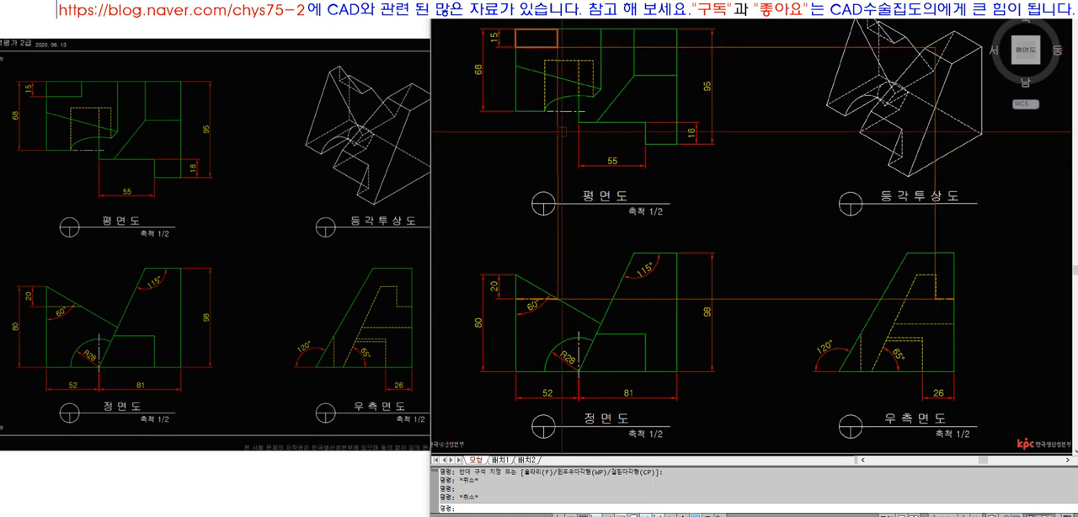
type("e")
key("space")
type("l")
left_click(557, 47)
left_click(573, 209)
key("space")
Join the redrawn vertical line and the front view's horizontal projection line at their corner with Extend and Fillet
type("ex")
left_click(589, 299)
key("space")
left_click(558, 201)
key("space")
type("f")
key("space")
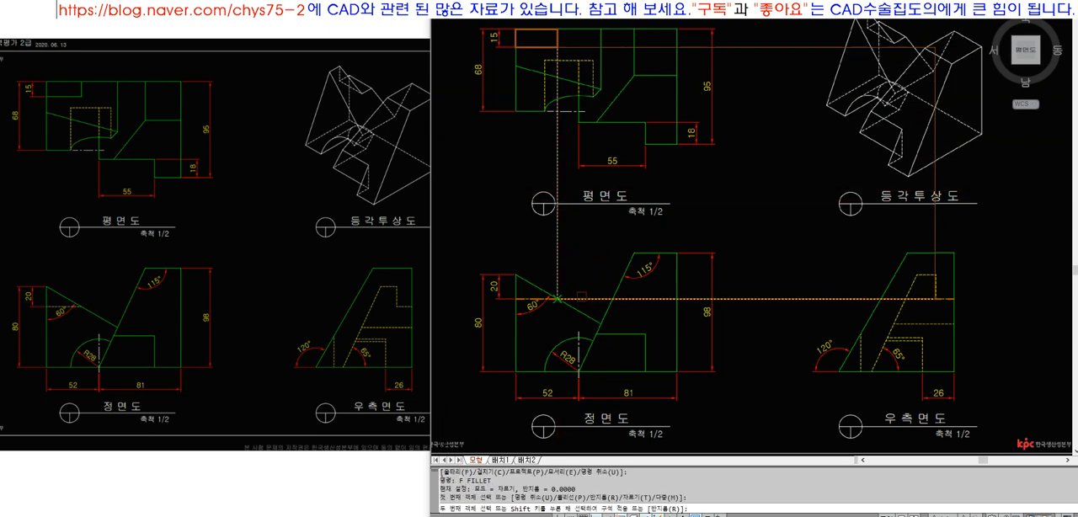
left_click(581, 297)
left_click(589, 300)
Select the four projection lines linking the notch corners of the three views and erase them
left_click(586, 215)
left_click(543, 201)
left_click(734, 126)
left_click(712, 35)
left_click(965, 217)
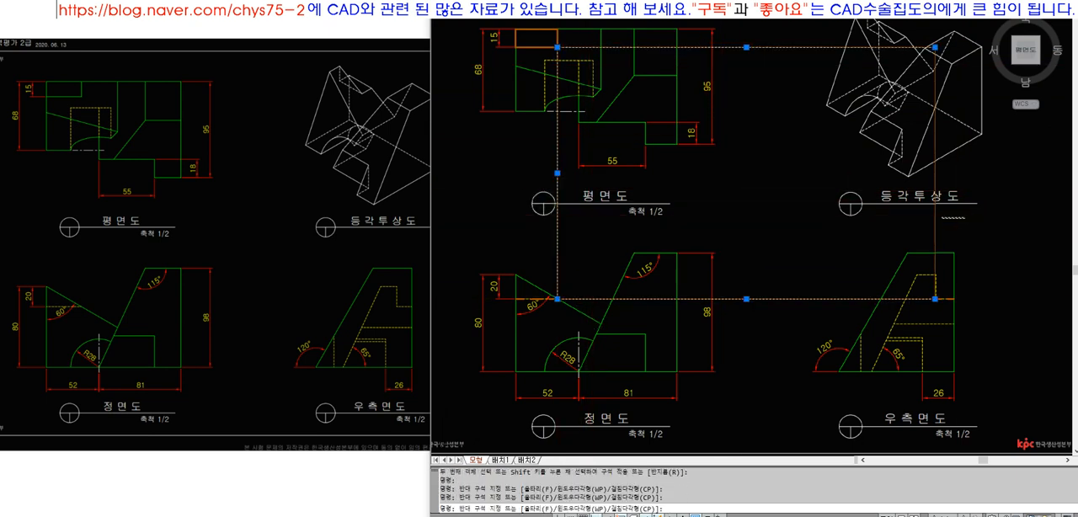
left_click(878, 210)
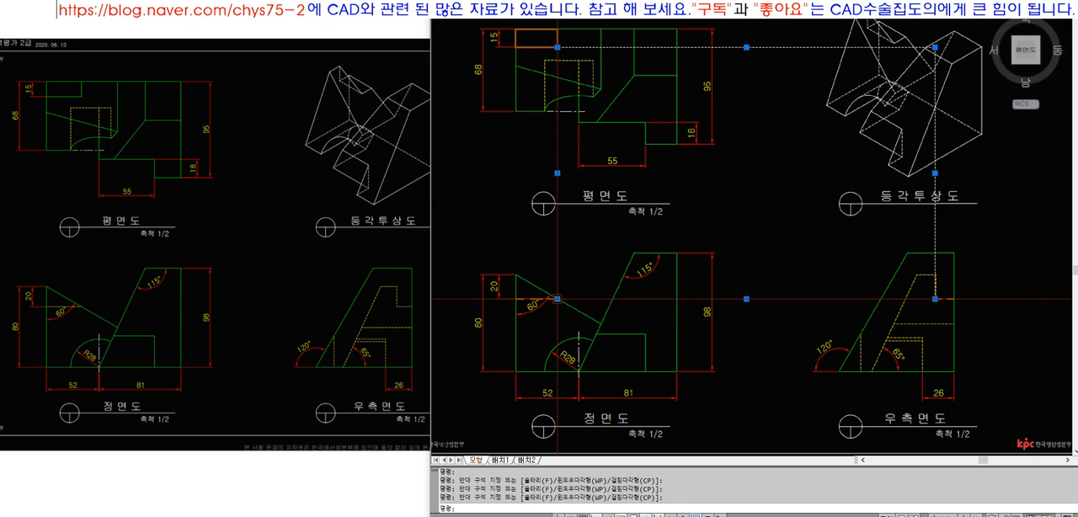
left_click(581, 118)
left_click(539, 169)
type("e")
left_click(779, 84)
left_click(742, 34)
key("space")
key("space")
left_click(821, 328)
left_click(783, 282)
key("space")
left_click(979, 243)
left_click(884, 219)
key("space")
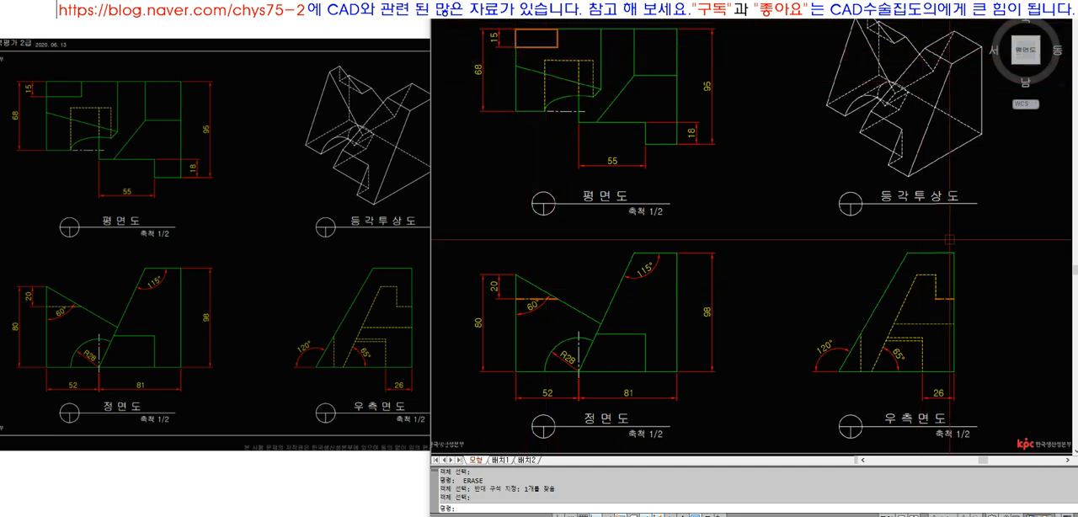
Erase the highlight rectangle in the plan view and the traced notch lines in the front and side views
key("Escape")
left_click(557, 45)
type("E")
key("space")
key("space")
left_click(582, 263)
left_click(547, 329)
left_click(949, 285)
left_click(942, 313)
key("space")
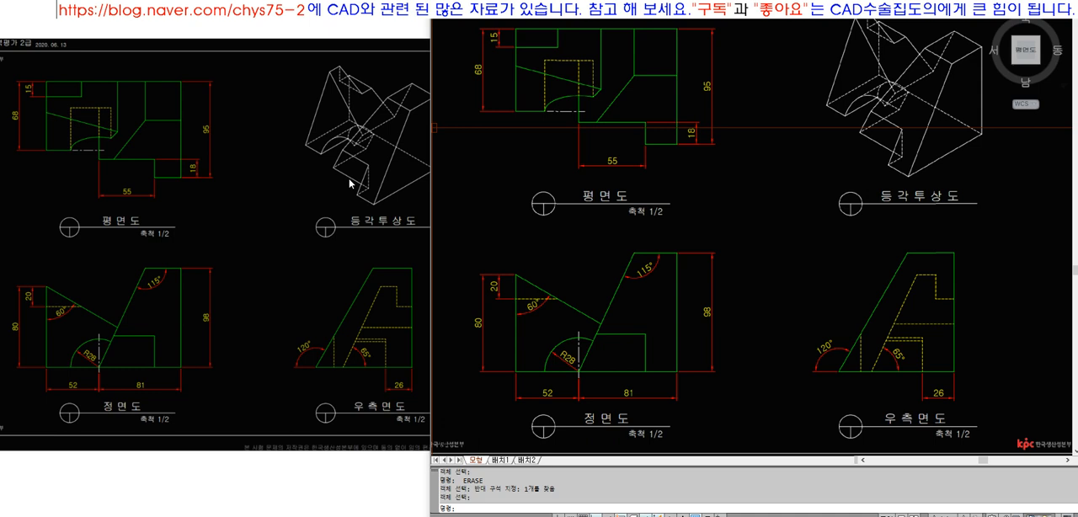
left_click_drag(419, 509, 541, 509)
left_click(602, 230)
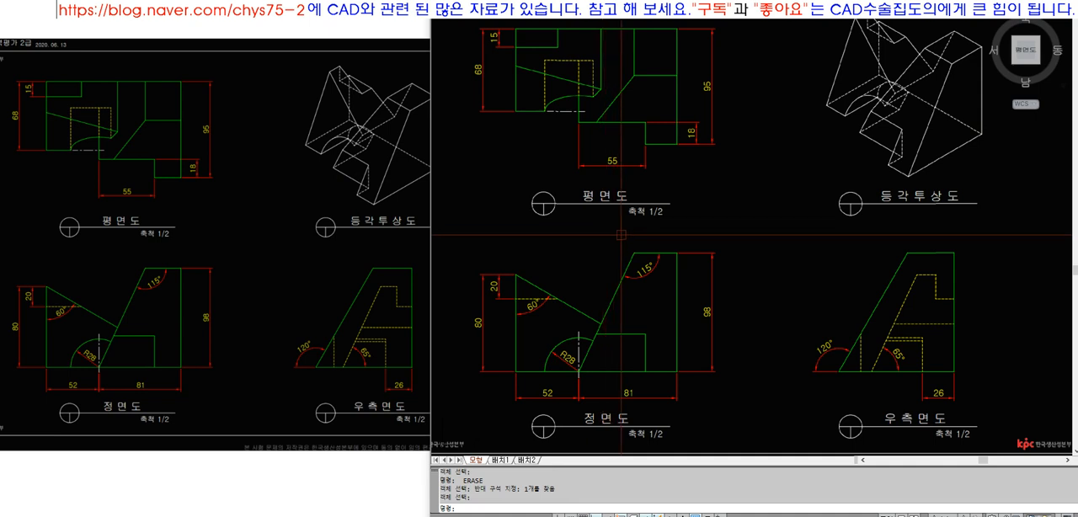
left_click(370, 202)
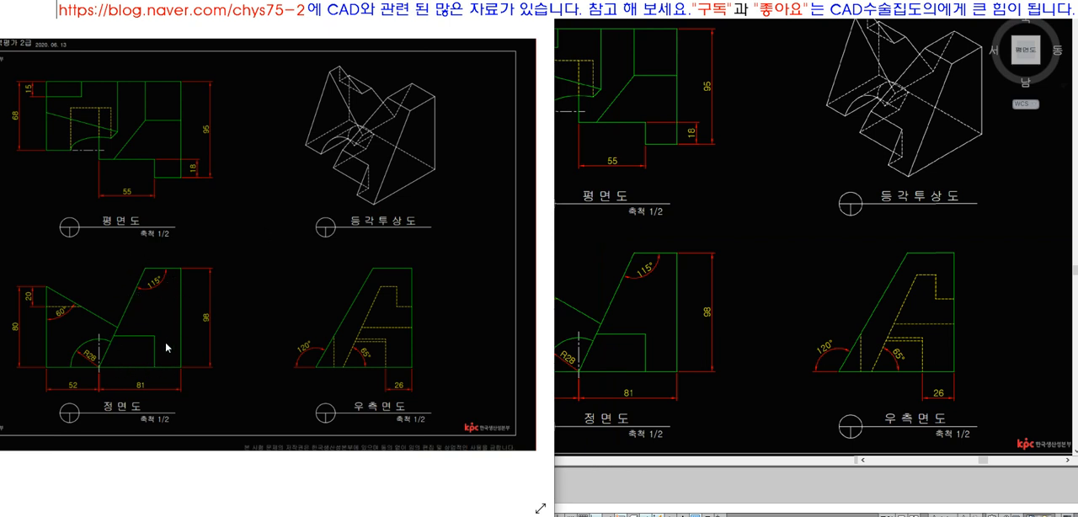
left_click(627, 211)
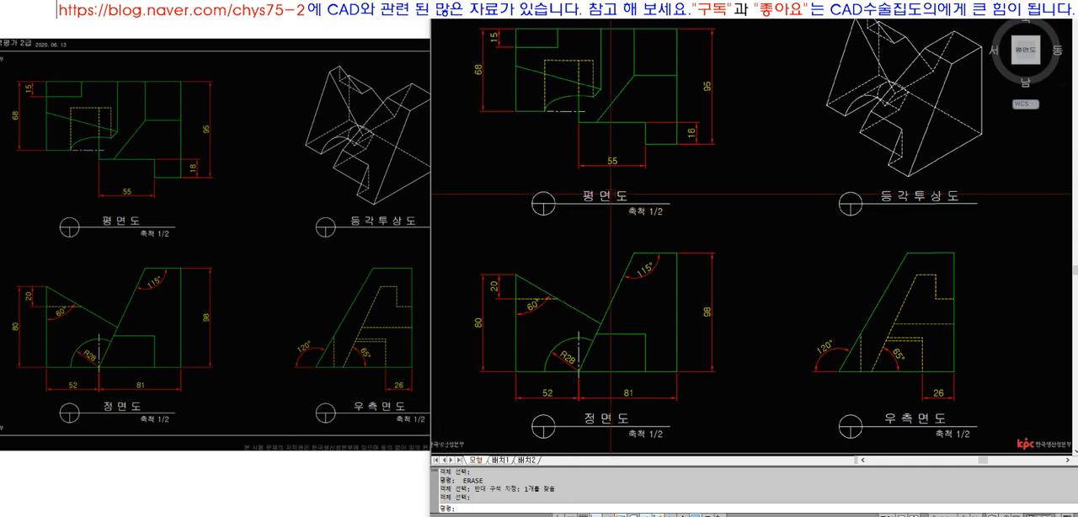
Trace the middle inclined face in the plan view with a closed polyline following the top edge, diagonal, lower edge and arc side
type("Z")
key("space")
left_click(558, 23)
left_click(650, 129)
type("PL")
key("space")
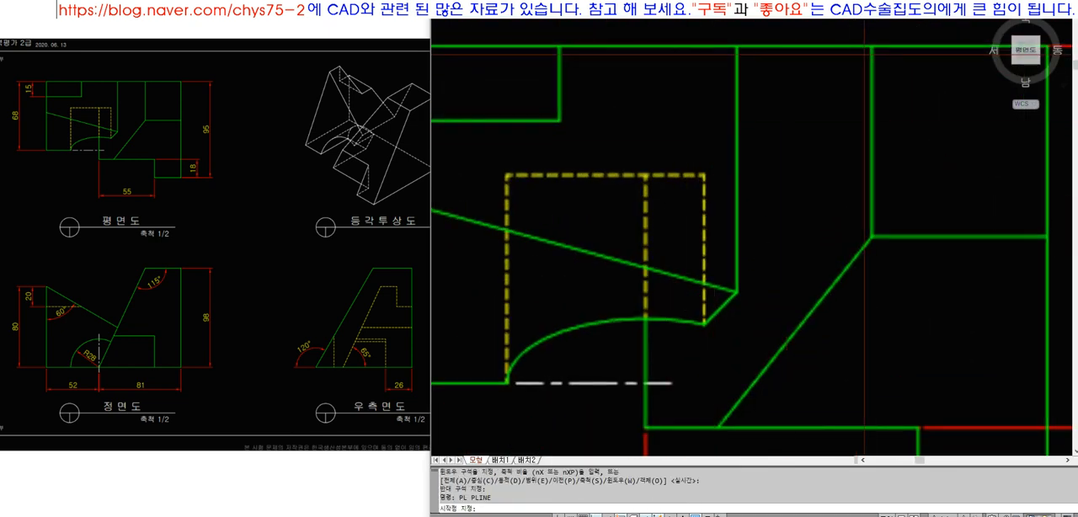
left_click(871, 47)
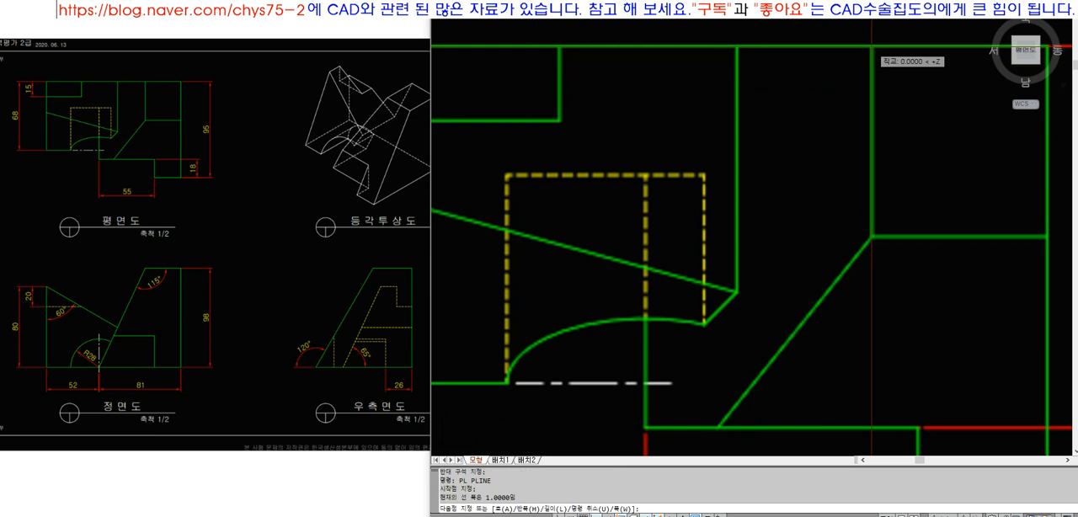
left_click(871, 237)
key("F8")
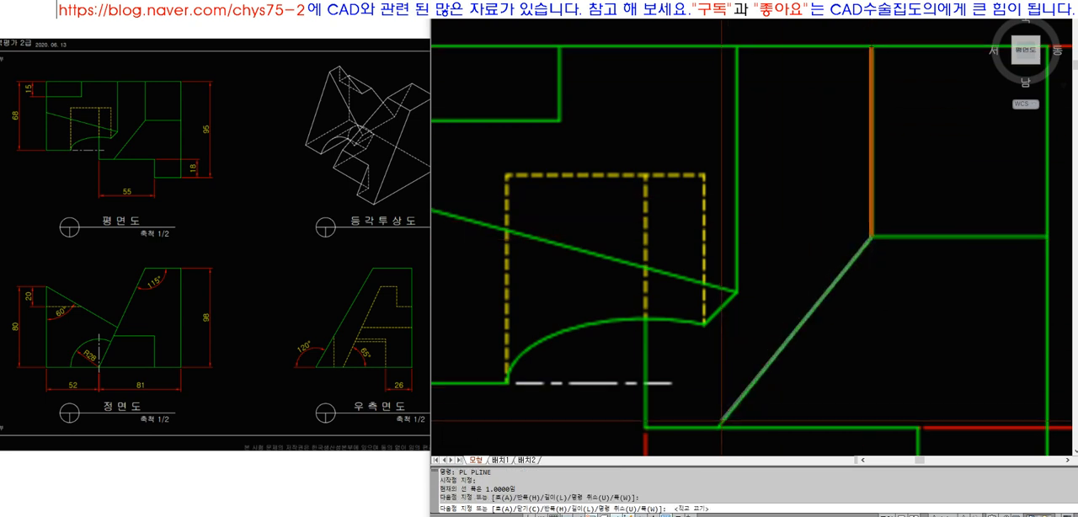
left_click(718, 427)
key("F8")
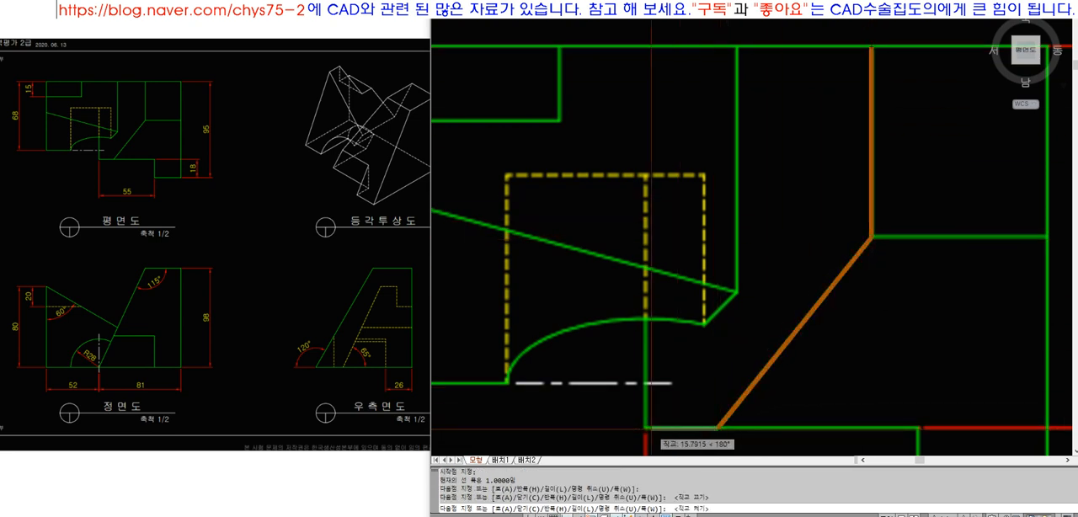
left_click(645, 428)
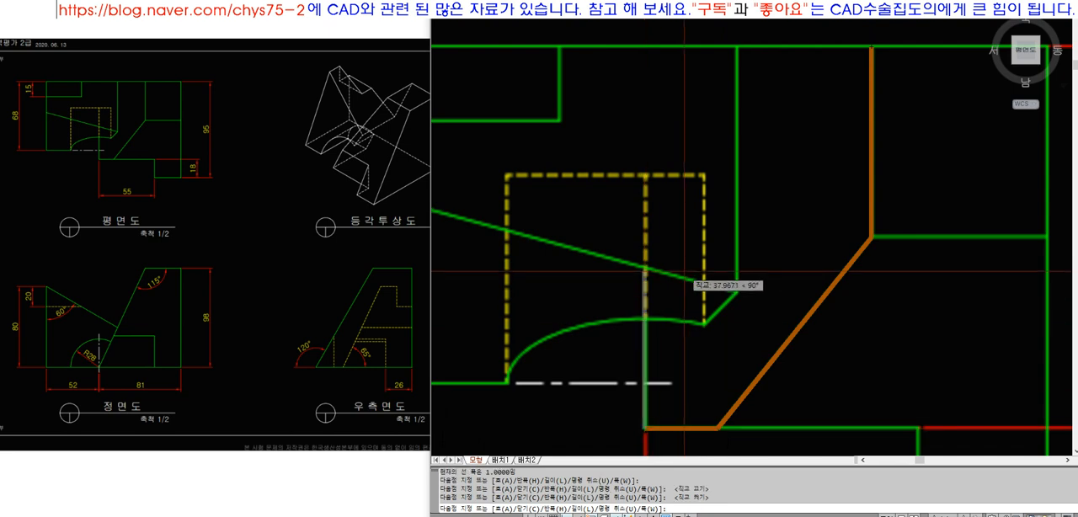
left_click(645, 317)
key("F8")
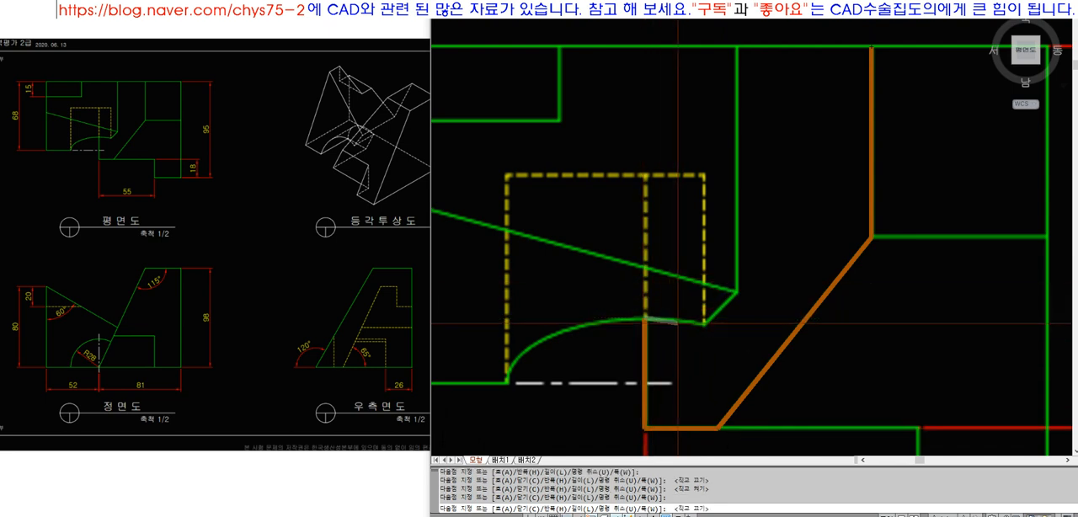
left_click(737, 292)
left_click(872, 46)
key("Return")
scroll(748, 138, "down", 5)
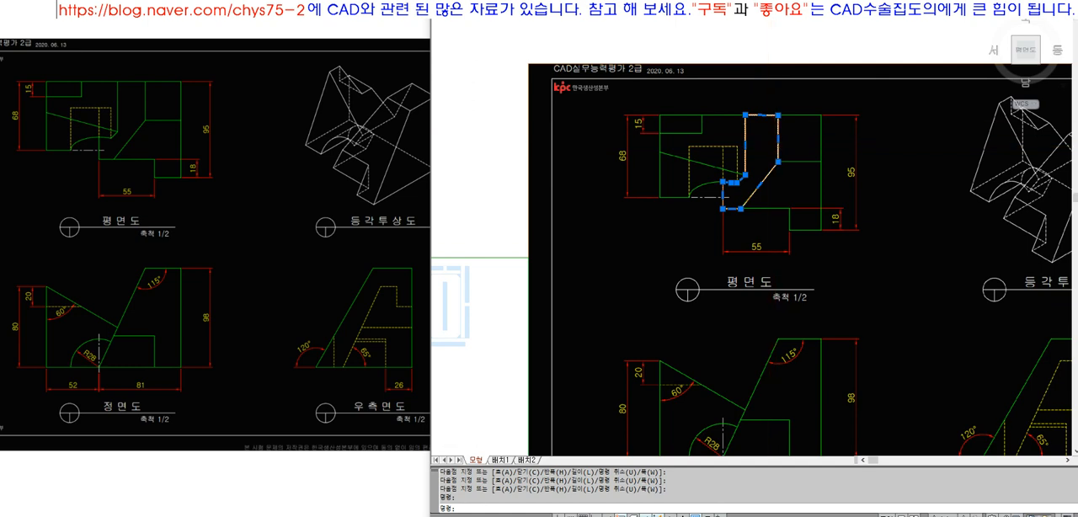
Trace the matching inclined edge in the front view with a polyline from the 115° corner down to the base
scroll(749, 120, "down", 3)
type("Z")
key("space")
left_click(684, 116)
left_click(917, 342)
type("PL")
key("space")
scroll(698, 284, "up", 5)
left_click(659, 260)
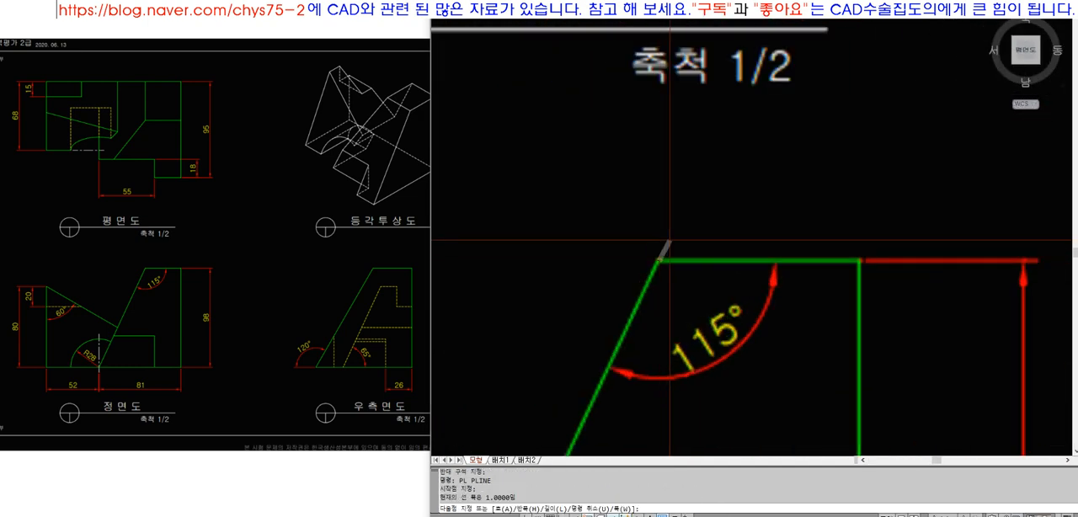
scroll(659, 260, "down", 6)
scroll(632, 352, "up", 4)
scroll(631, 352, "up", 2)
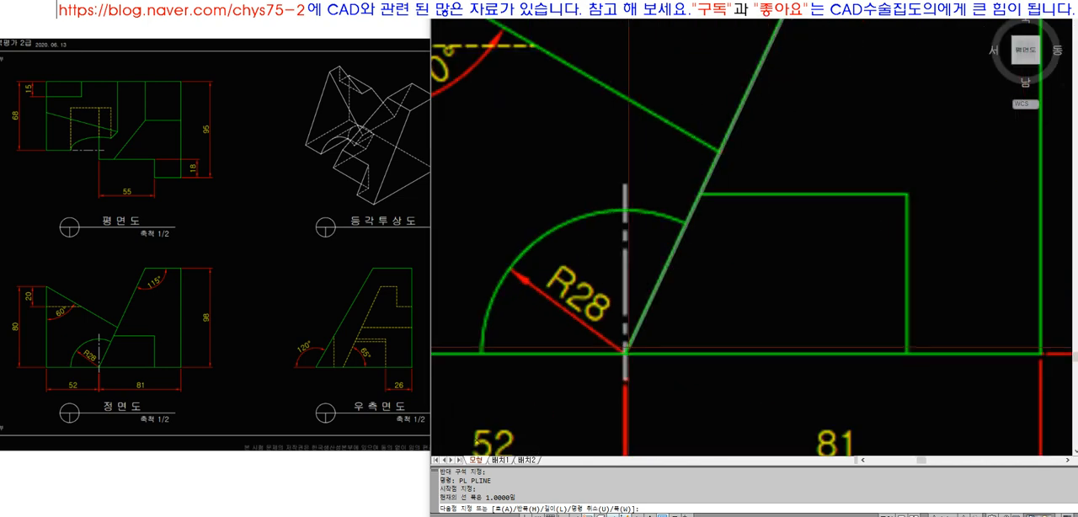
left_click(621, 356)
key("space")
Trace the side view's slanted edge with a polyline from its top corner down to the vertical hidden line
scroll(621, 357, "down", 5)
scroll(627, 217, "down", 5)
type("Z")
key("space")
left_click(600, 119)
left_click(805, 296)
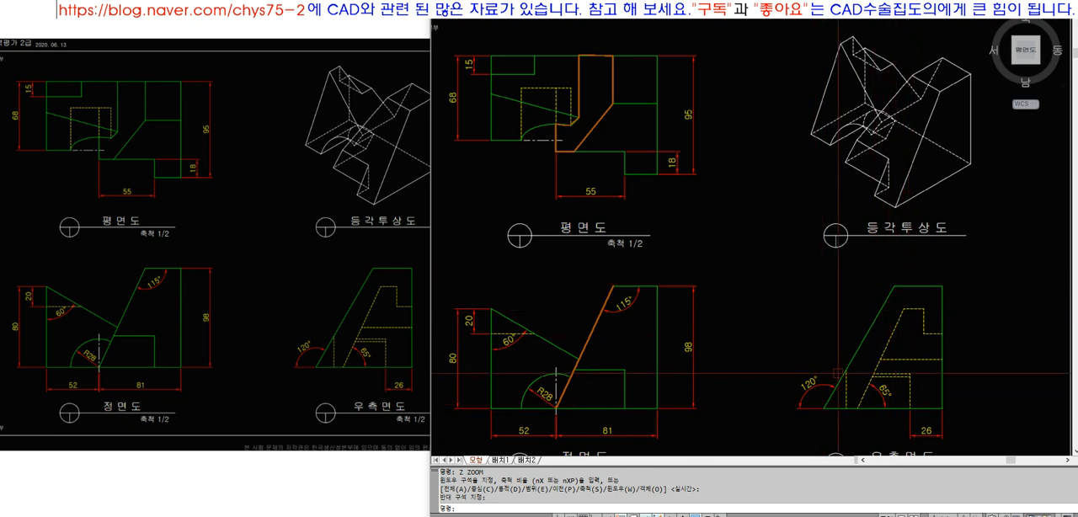
type("pl")
key("Return")
scroll(893, 359, "up", 2)
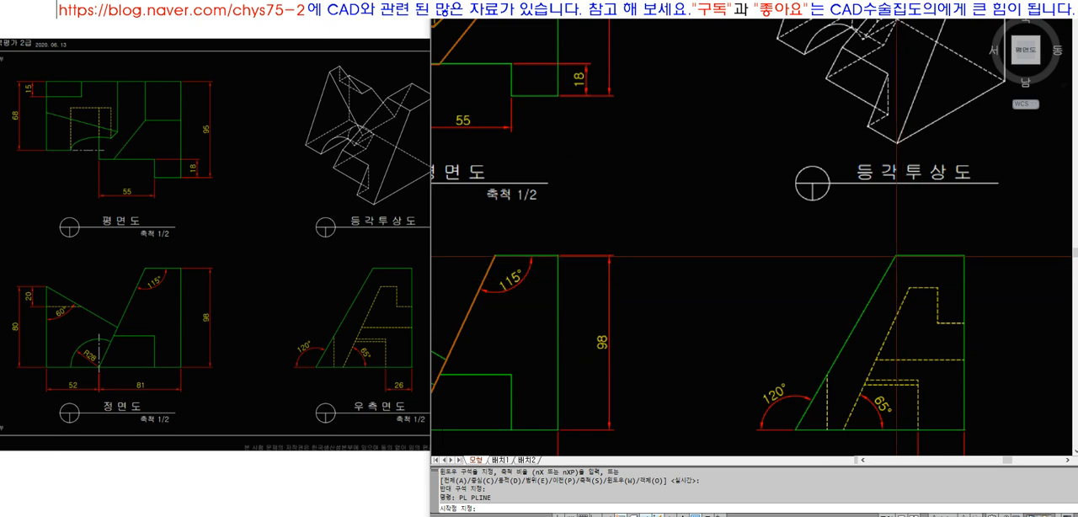
left_click(829, 374)
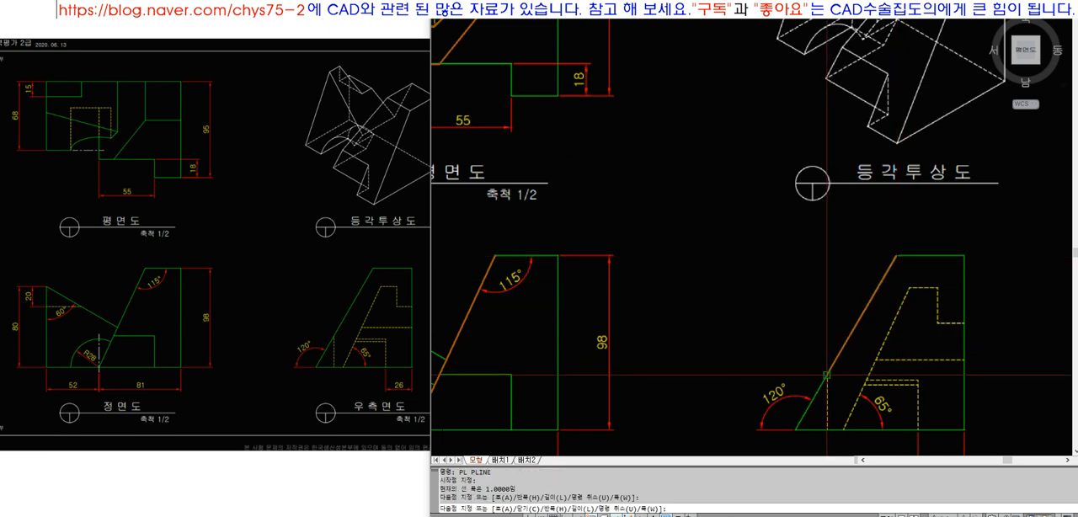
key("Return")
scroll(827, 375, "down", 2)
left_click(608, 154)
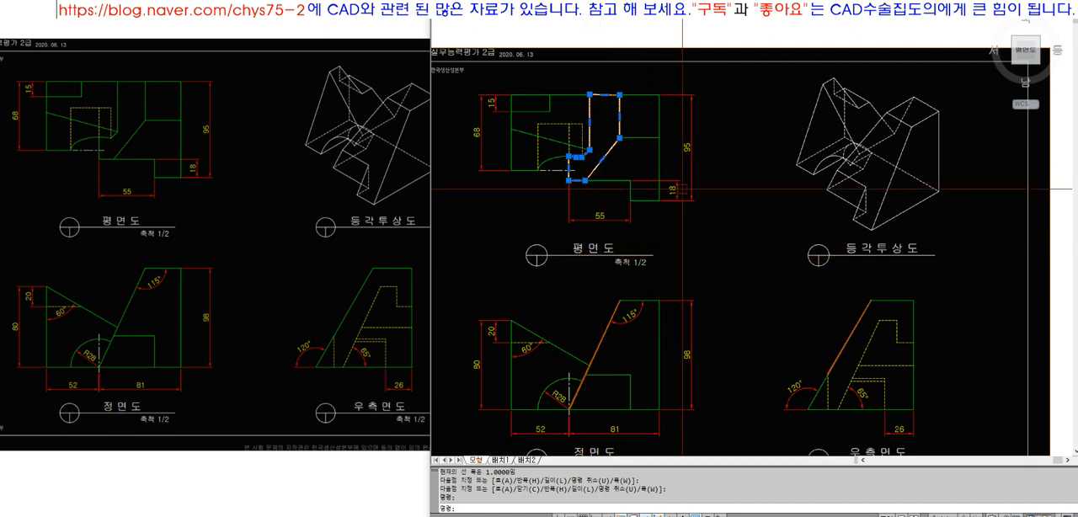
key("Escape")
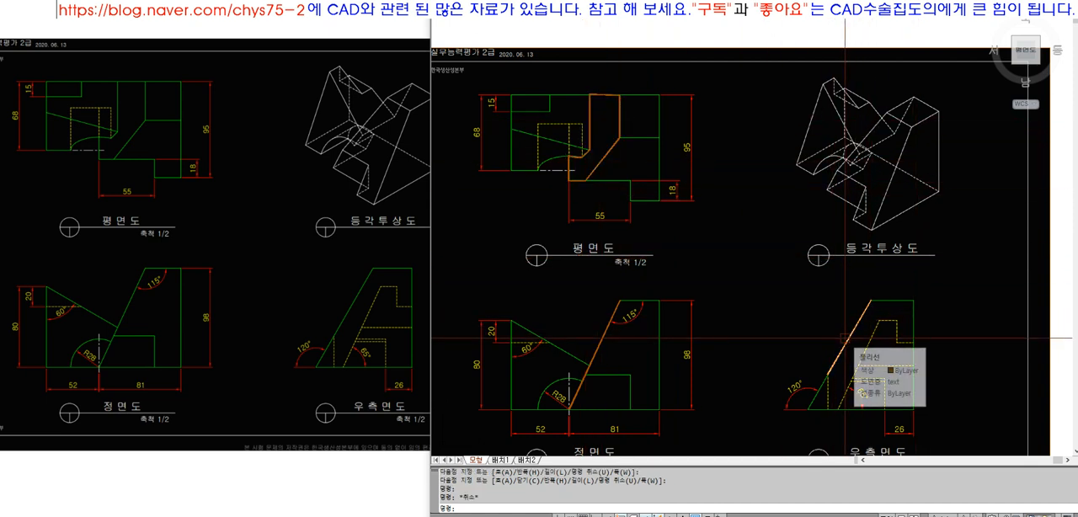
type("pl")
key("Return")
key("Escape")
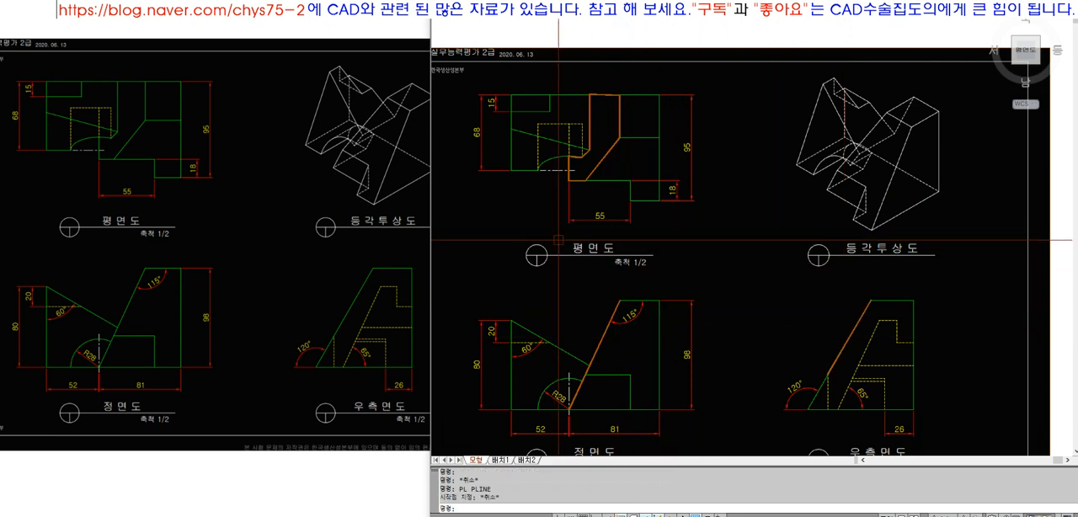
key("Escape")
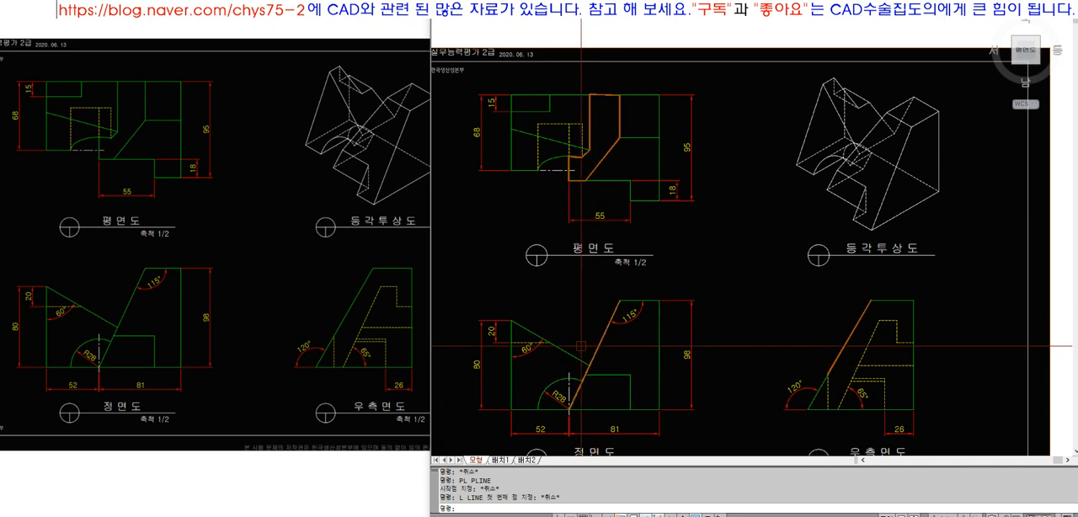
scroll(570, 403, "up", 2)
scroll(565, 398, "up", 2)
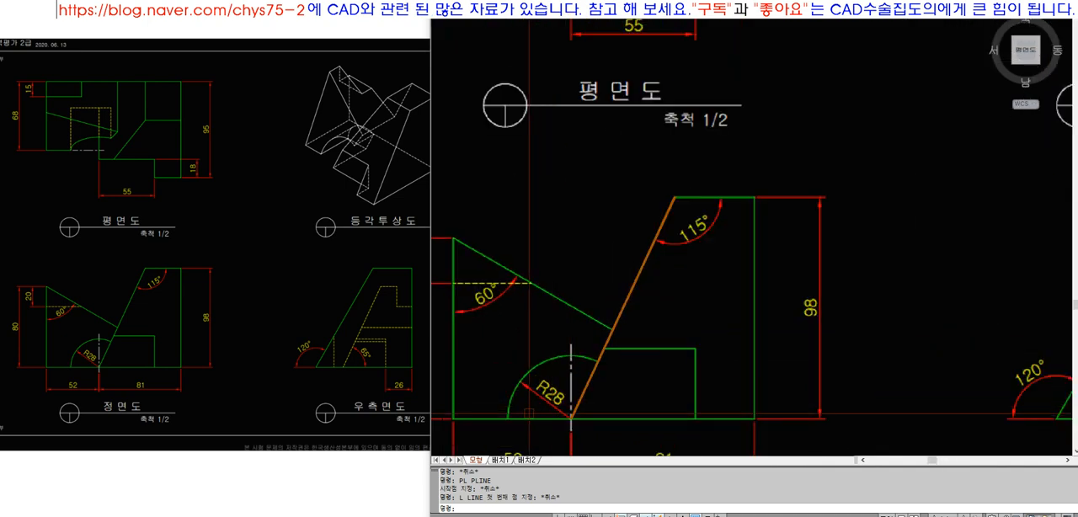
scroll(603, 328, "down", 3)
scroll(584, 384, "up", 1)
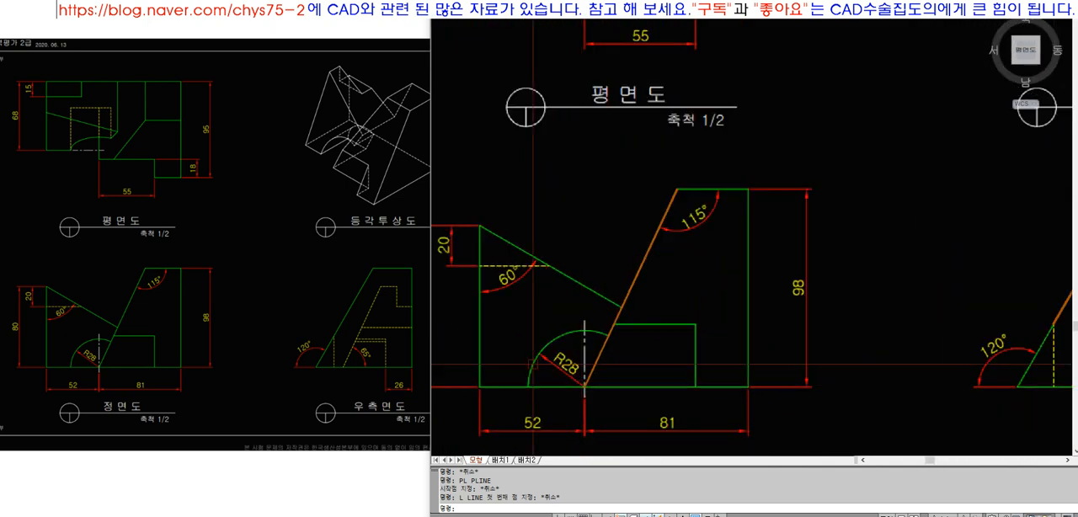
scroll(569, 340, "down", 3)
scroll(609, 343, "up", 2)
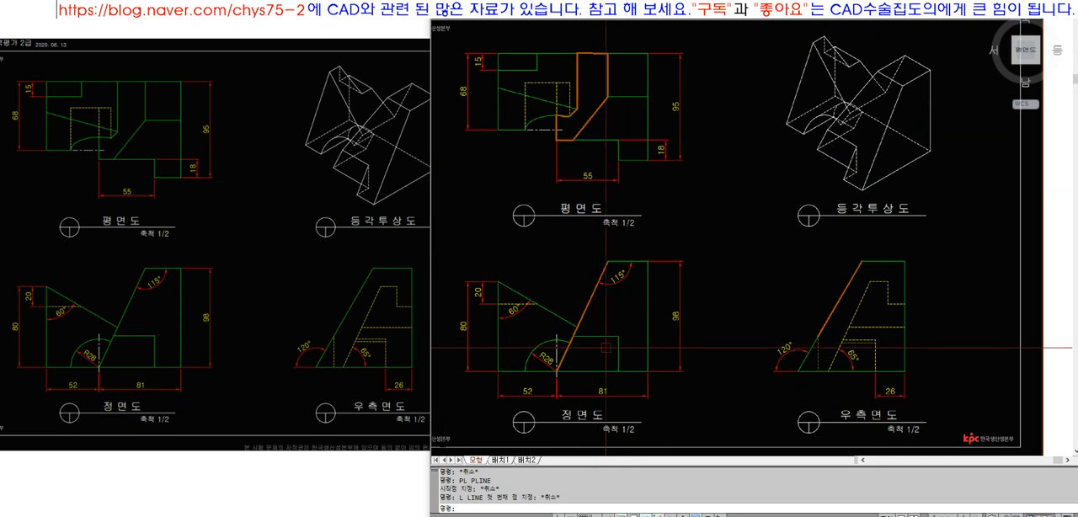
key("Escape")
Draw a vertical projection line from where the front view's 60° slope meets the inclined edge, extending it up to the plan view outline
scroll(562, 323, "up", 3)
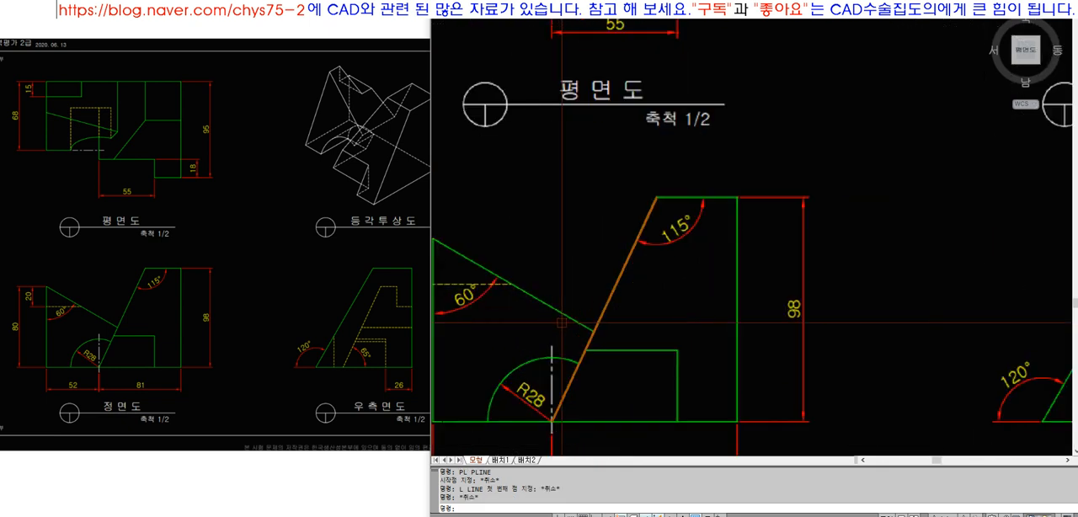
type("l")
key("Return")
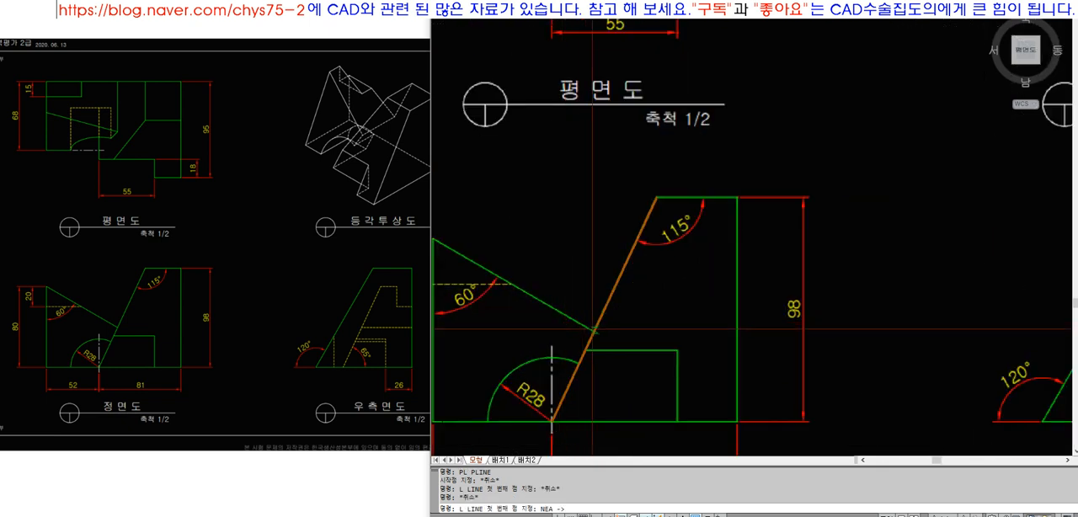
left_click(593, 331)
scroll(593, 331, "down", 3)
key("F8")
left_click(593, 187)
key("Return")
type("ex")
key("Return")
left_click(588, 171)
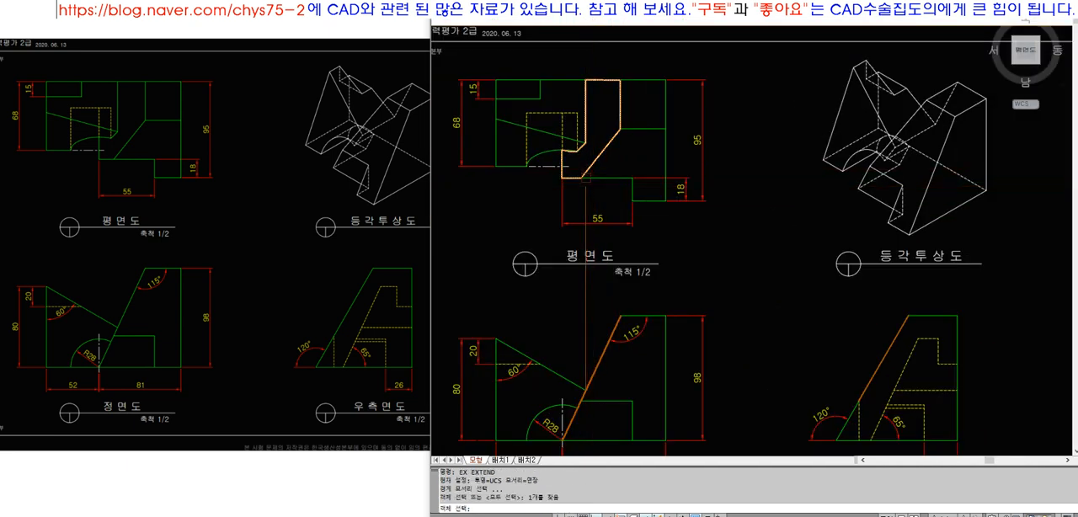
key("Return")
left_click(591, 201)
Project the base end of the front view's inclined edge vertically up and extend it to the traced outline in the plan view
type("ex")
key("Return")
left_click(587, 172)
key("Return")
type("ex")
key("Return")
left_click(585, 174)
key("Escape")
key("Escape")
key("Escape")
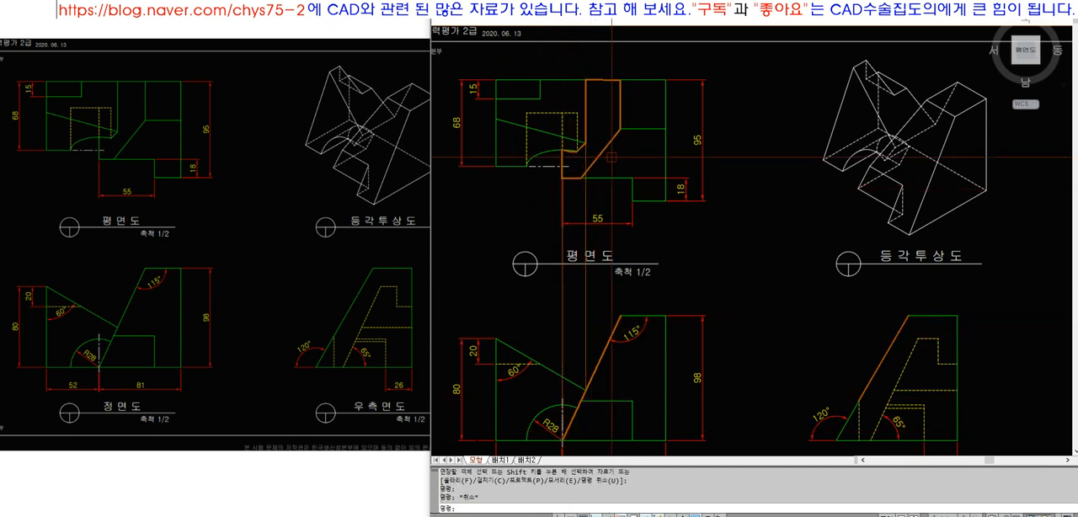
Draw a vertical line from the front view's 115° corner and extend it up to the traced outline in the plan view
type("l")
key("Return")
left_click(621, 316)
left_click(632, 187)
key("Return")
type("ex")
key("Return")
left_click(603, 151)
key("Return")
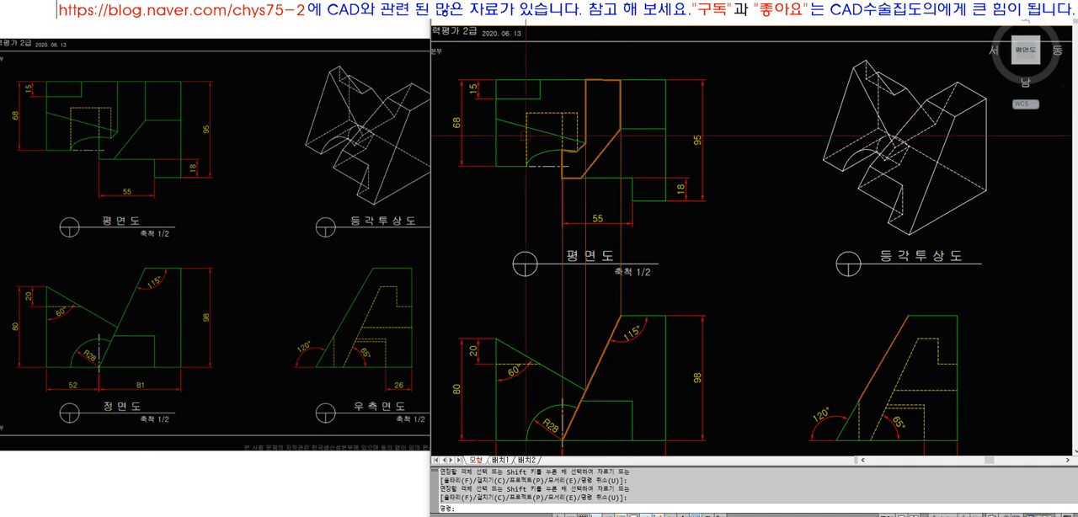
Erase the three vertical projection lines between the plan and front views
scroll(621, 115, "down", 4)
scroll(636, 154, "up", 3)
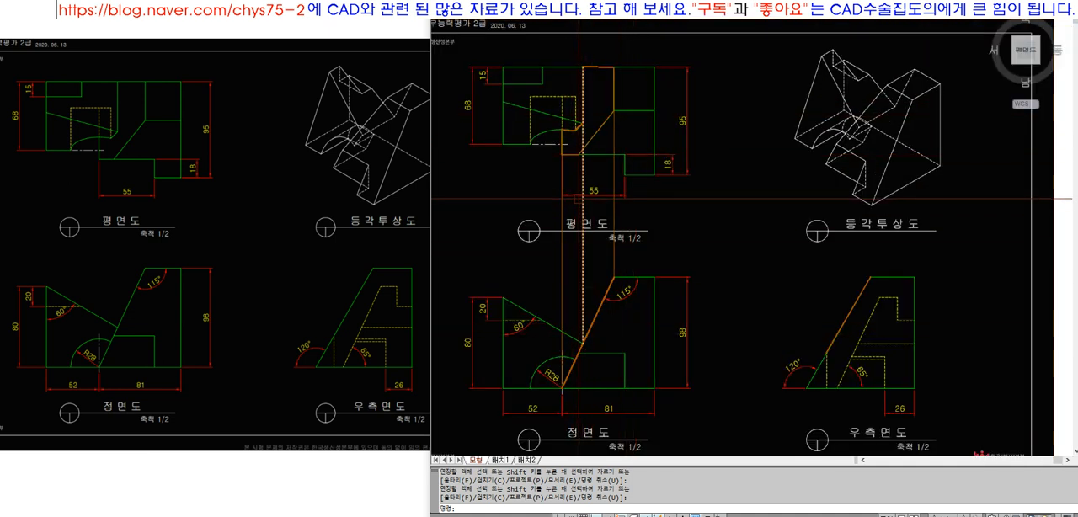
left_click(630, 227)
left_click(553, 210)
type("e")
key("space")
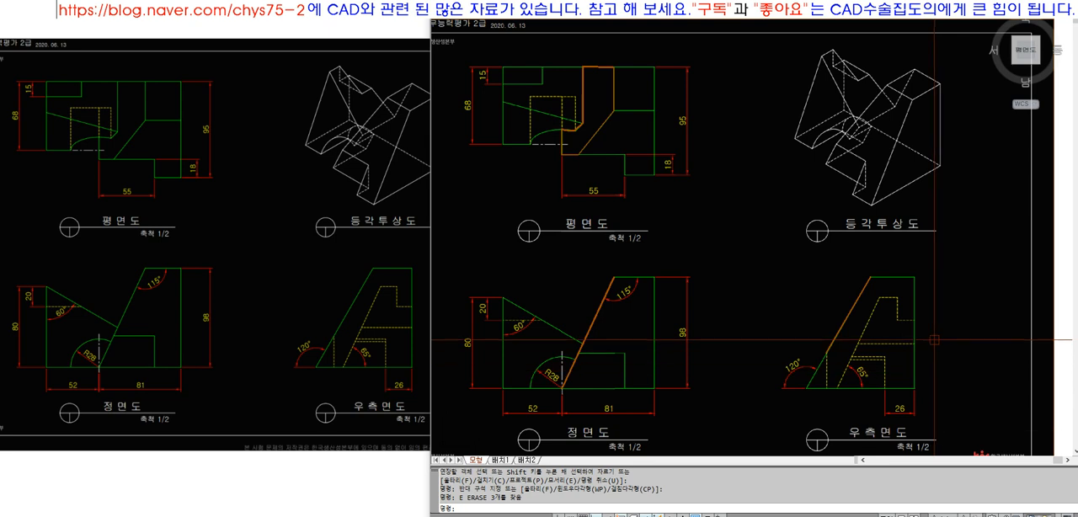
Erase the traced slanted edges in the front and side views and the traced outline in the plan view
type("e")
key("space")
left_click(880, 375)
left_click(560, 267)
key("space")
key("space")
left_click(657, 186)
left_click(539, 63)
key("space")
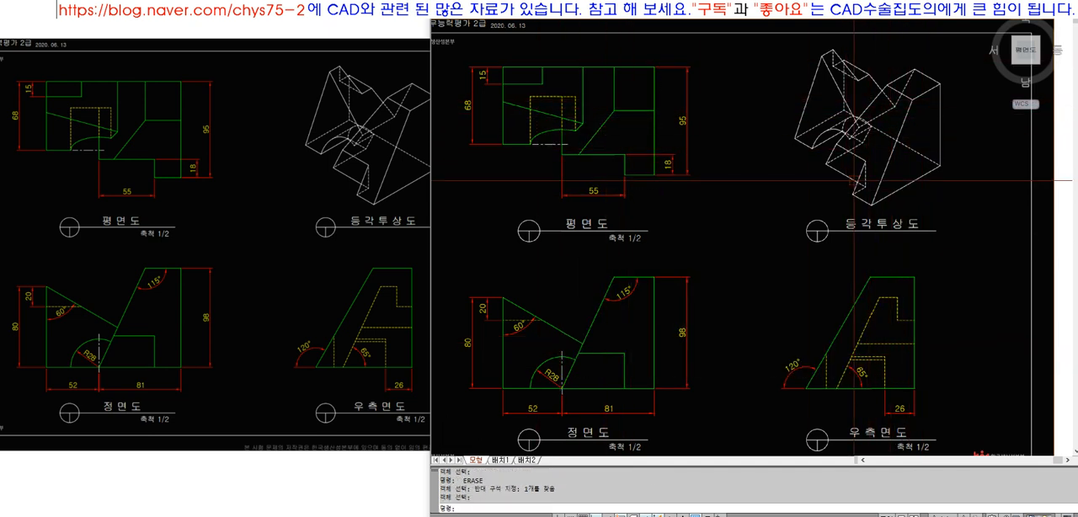
Trace the stepped face beside the plan view's diagonal with a closed polyline following the outer edge, the 18 mm step and the diagonal
scroll(650, 68, "up", 5)
type("pl")
key("space")
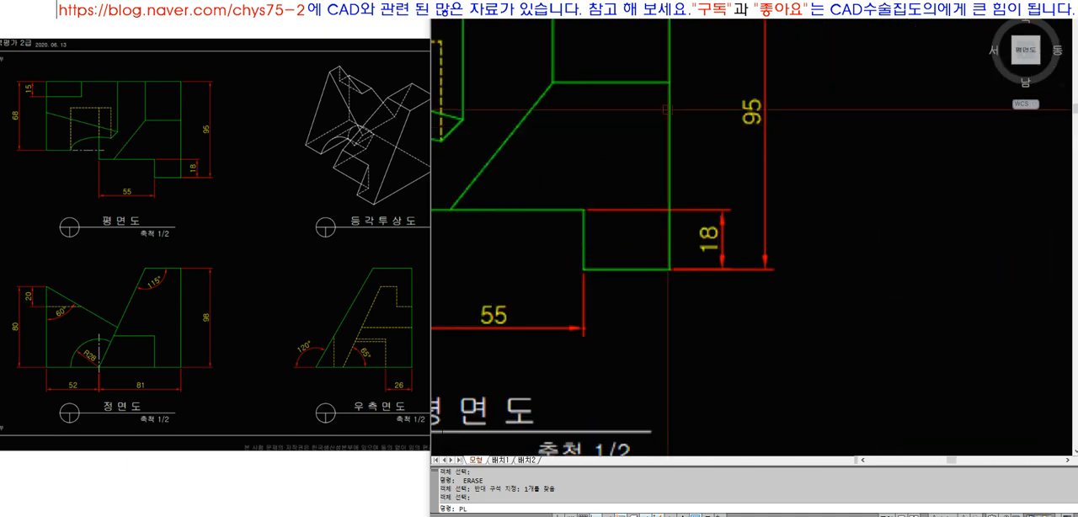
scroll(650, 68, "up", 5)
left_click(674, 80)
scroll(674, 151, "down", 3)
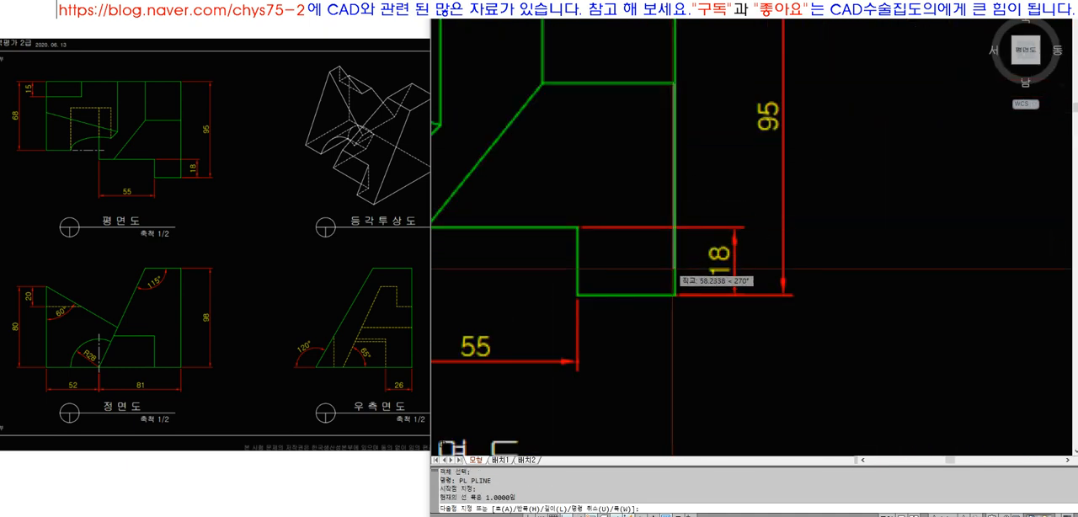
left_click(674, 294)
left_click(535, 294)
left_click(536, 198)
scroll(737, 236, "down", 3)
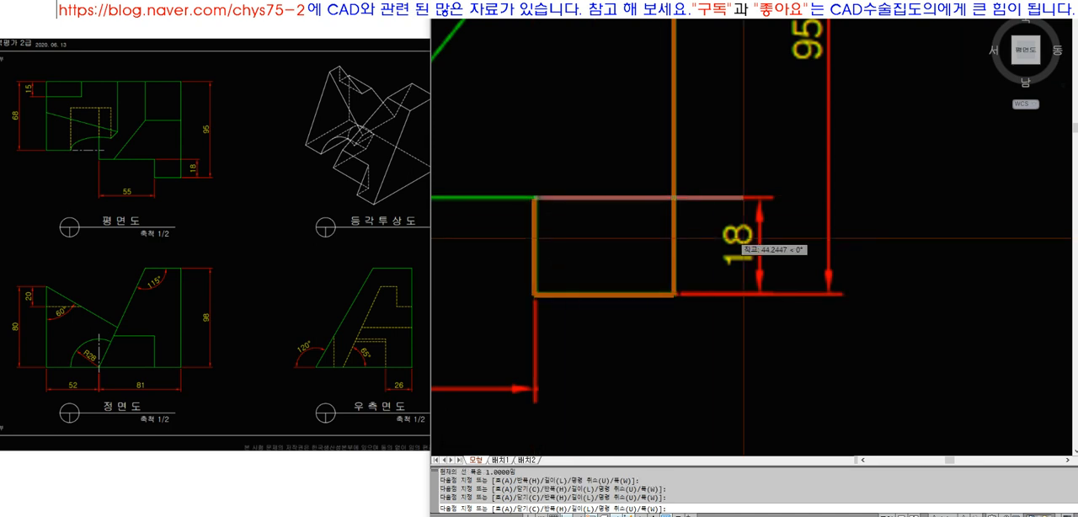
scroll(611, 231, "up", 2)
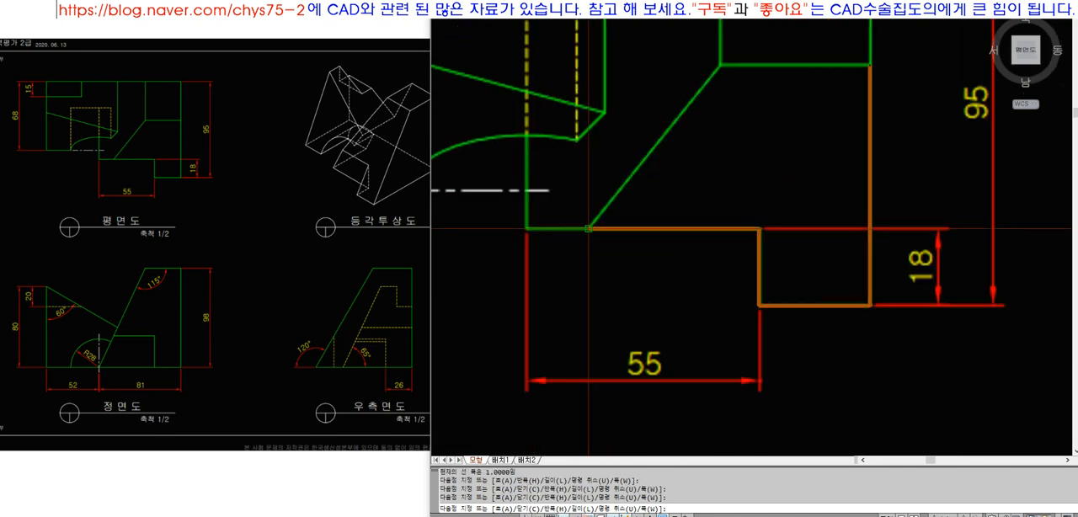
left_click(588, 228)
key("F8")
type("C")
key("Return")
scroll(612, 172, "down", 6)
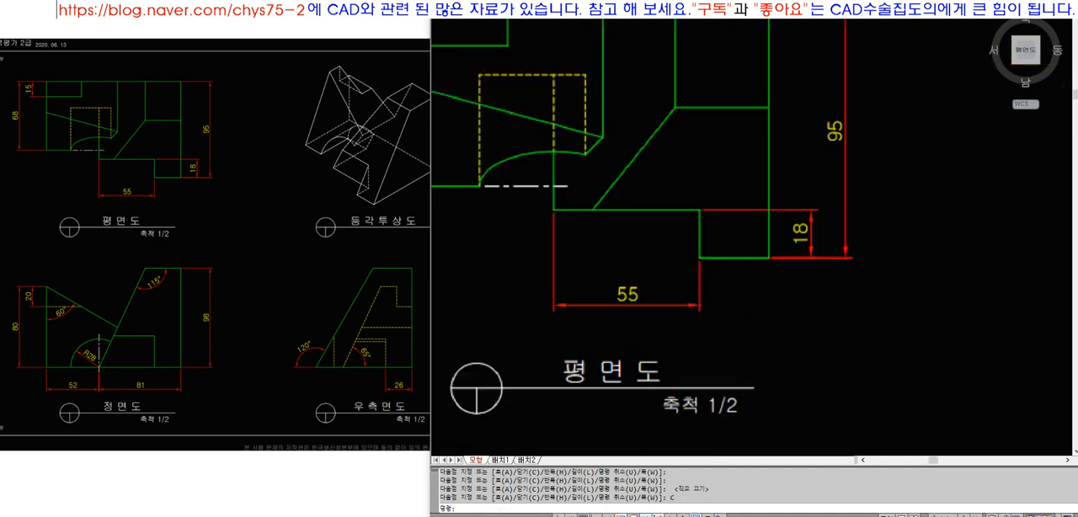
Send the drawing image to the back with DRAWORDER so it lies behind the traced outline
type("DRAWORDER")
key("Return")
left_click(723, 64)
key("Return")
type("B")
key("Return")
Run a polyline from the plan view's lower outer corner down to the front view's base corner and along the base, undoing the notch segment
type("Z")
key("Return")
left_click(868, 340)
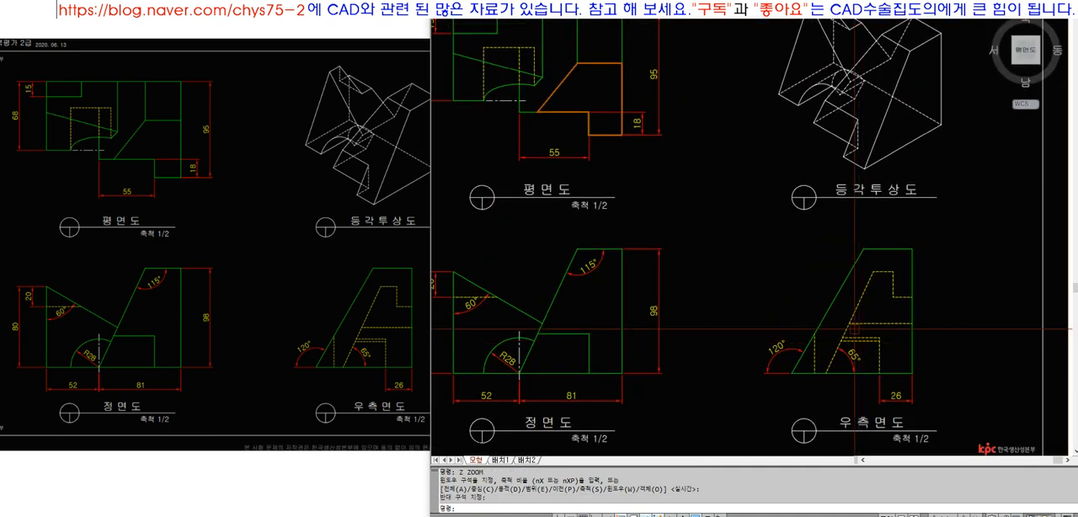
type("PL")
key("Return")
left_click(622, 135)
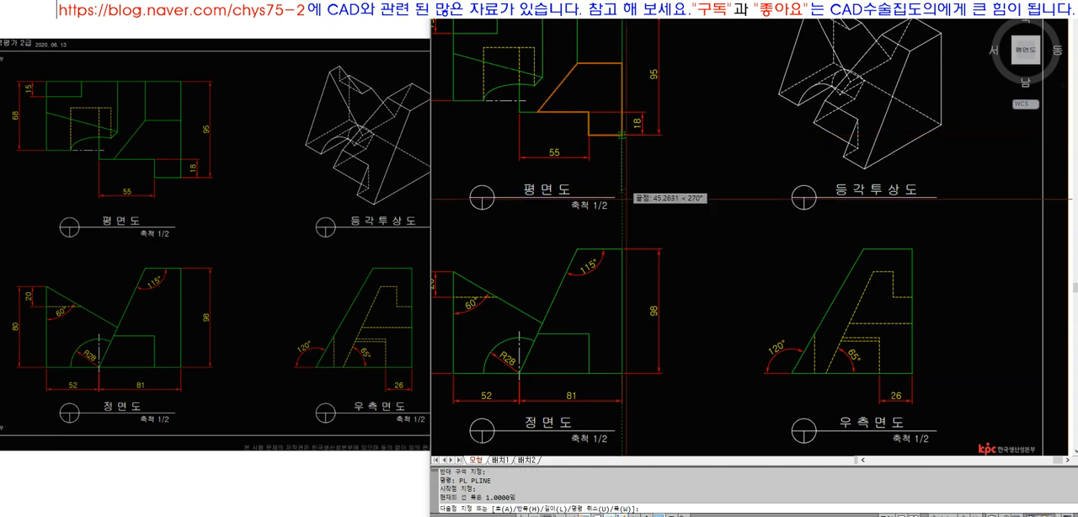
scroll(622, 373, "up", 5)
left_click(630, 369)
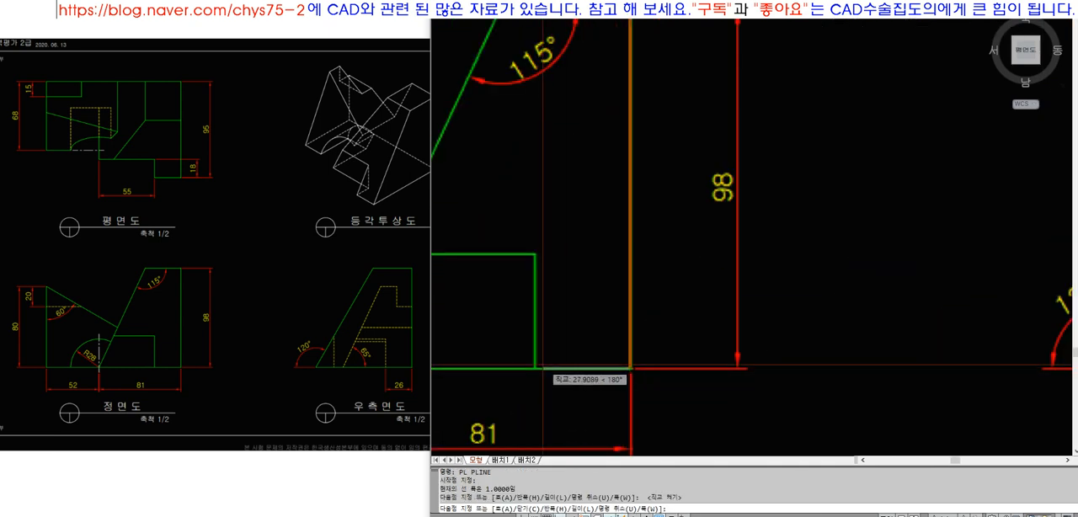
left_click(536, 369)
left_click(536, 261)
scroll(628, 279, "down", 5)
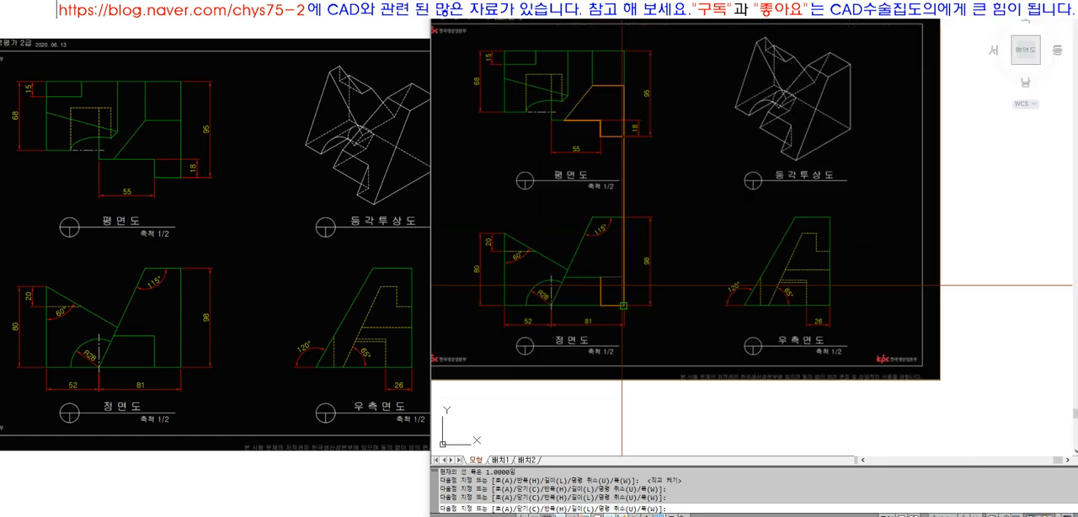
scroll(580, 274, "up", 5)
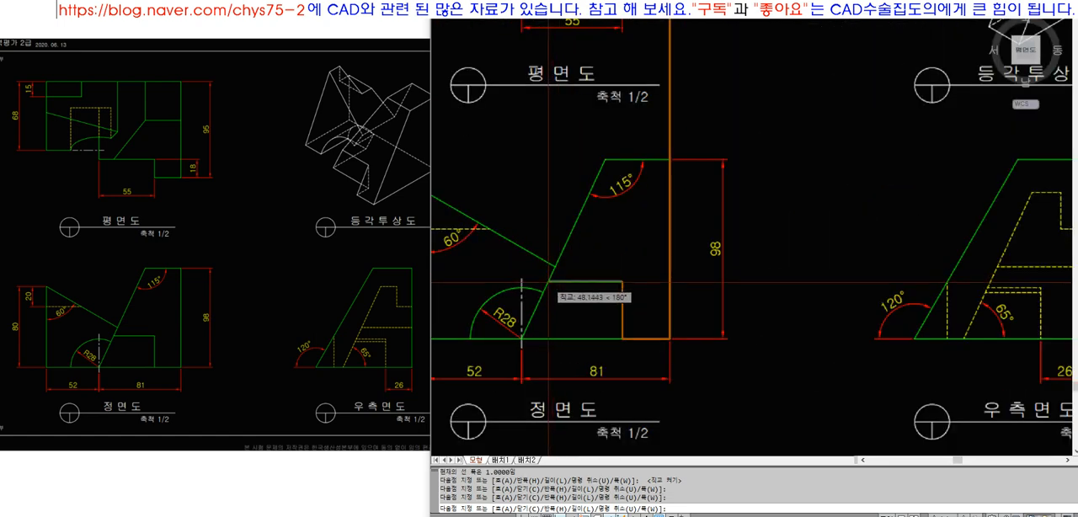
type("U")
key("Return")
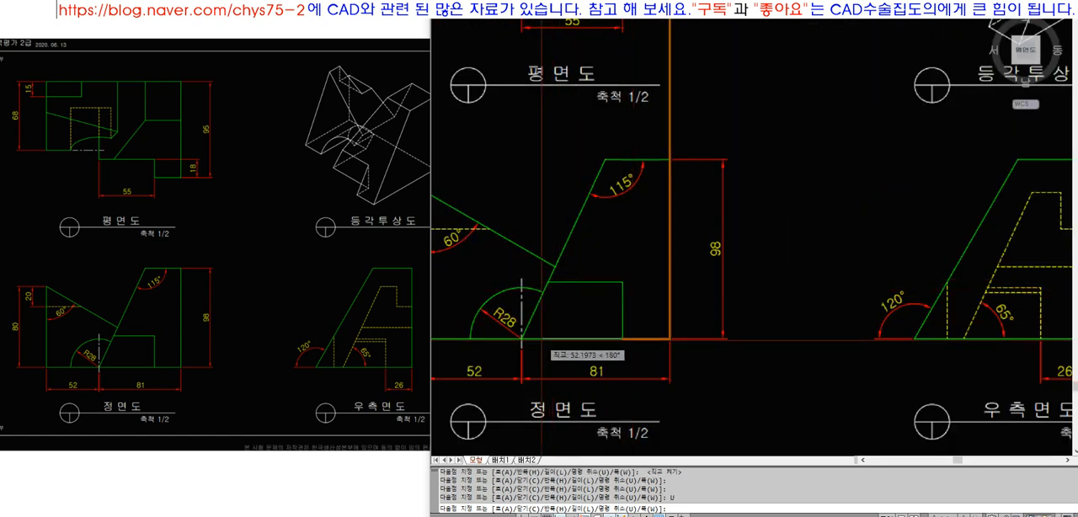
Complete the front view trace along the base, inclined edge and top edge, and trim off the vertical piece above it
scroll(522, 340, "up", 3)
key("F8")
scroll(522, 340, "down", 4)
scroll(581, 208, "up", 3)
left_click(581, 207)
left_click(639, 210)
type("EX")
left_click(686, 226)
key("space")
left_click(634, 208)
type("TR")
left_click(651, 208)
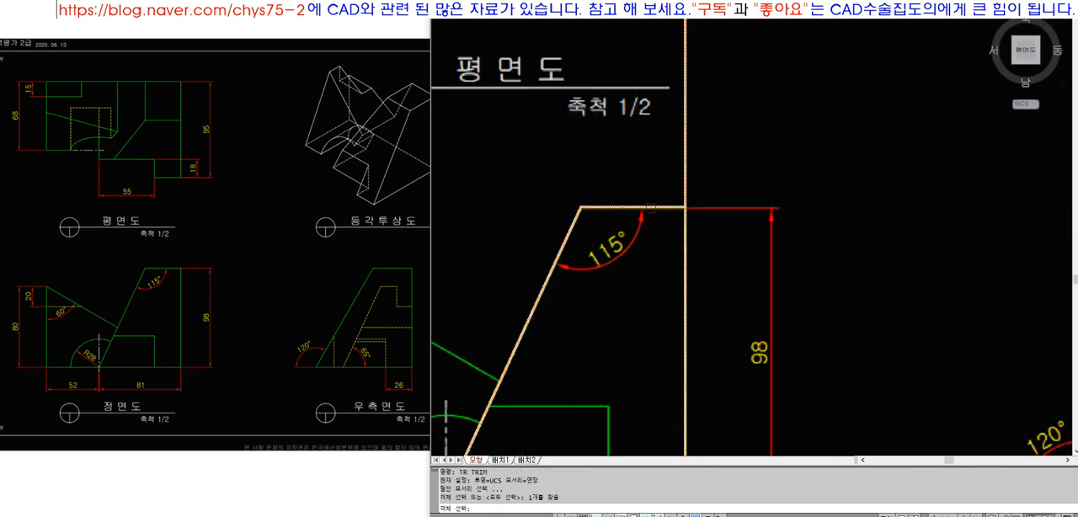
scroll(653, 211, "down", 5)
scroll(657, 212, "up", 1)
key("space")
left_click(672, 197)
Trace the side view's slanted edge with a polyline from its top corner down to the base at the 120° angle
type("Z")
left_click(515, 44)
left_click(981, 375)
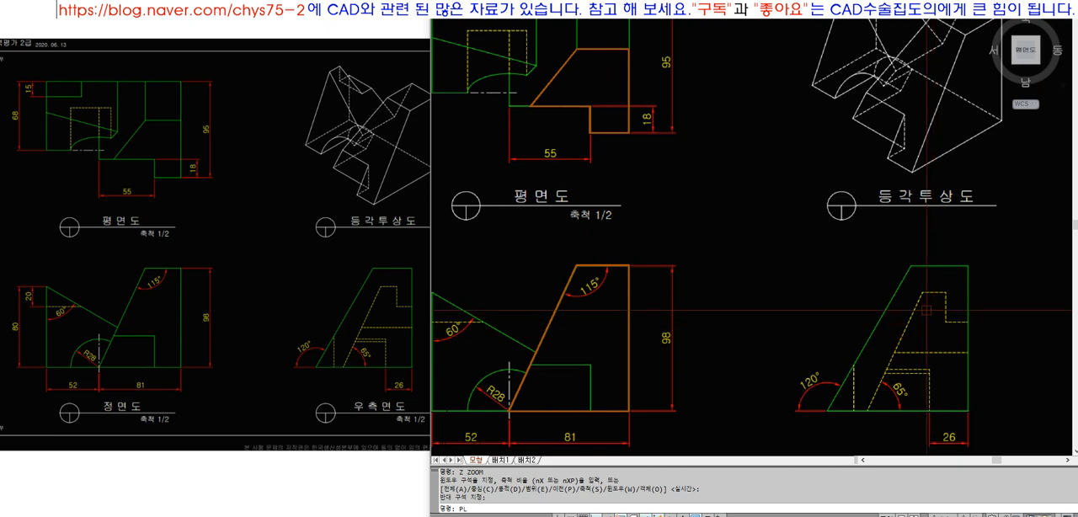
type("pl")
key("space")
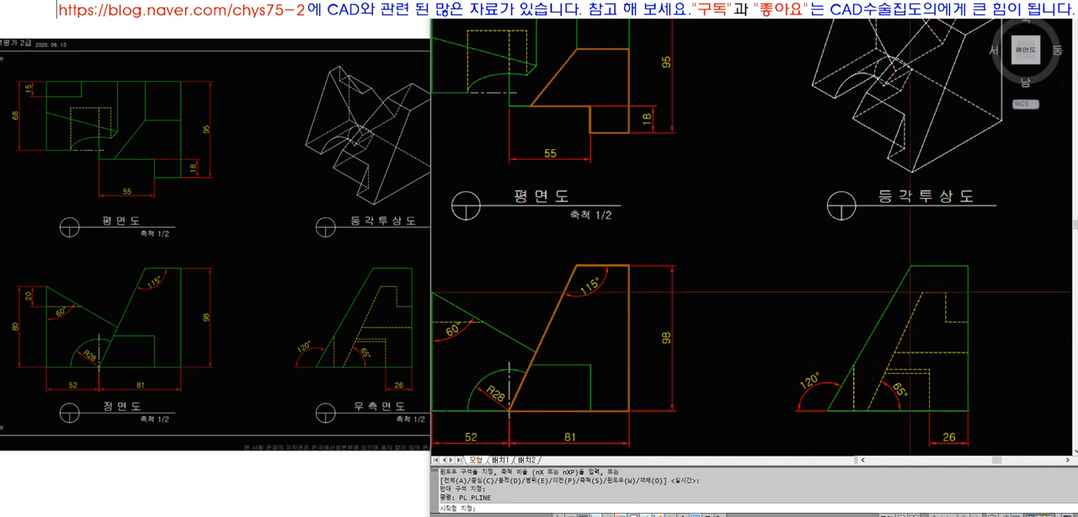
scroll(895, 305, "up", 6)
left_click(896, 234)
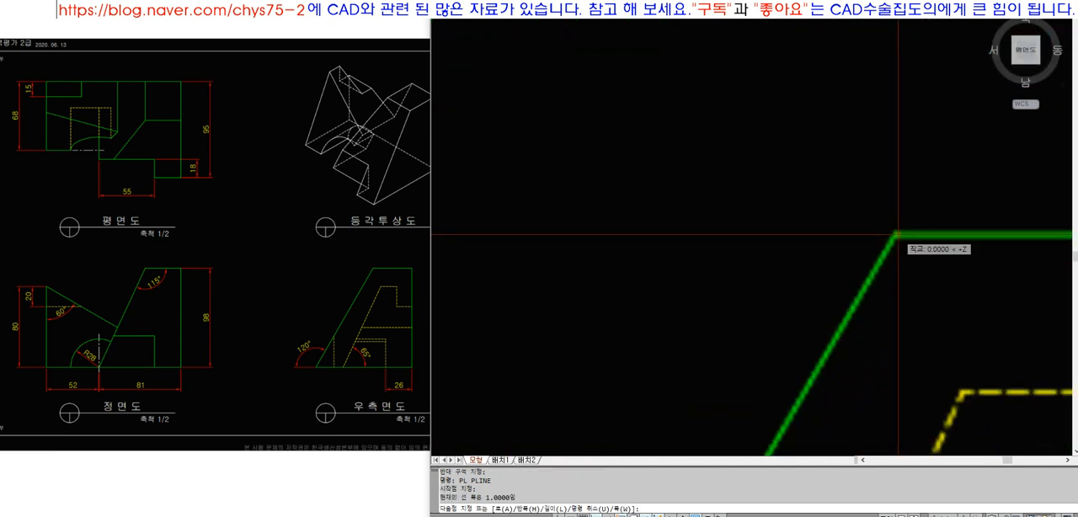
scroll(897, 234, "down", 5)
scroll(834, 421, "up", 5)
scroll(824, 365, "up", 1)
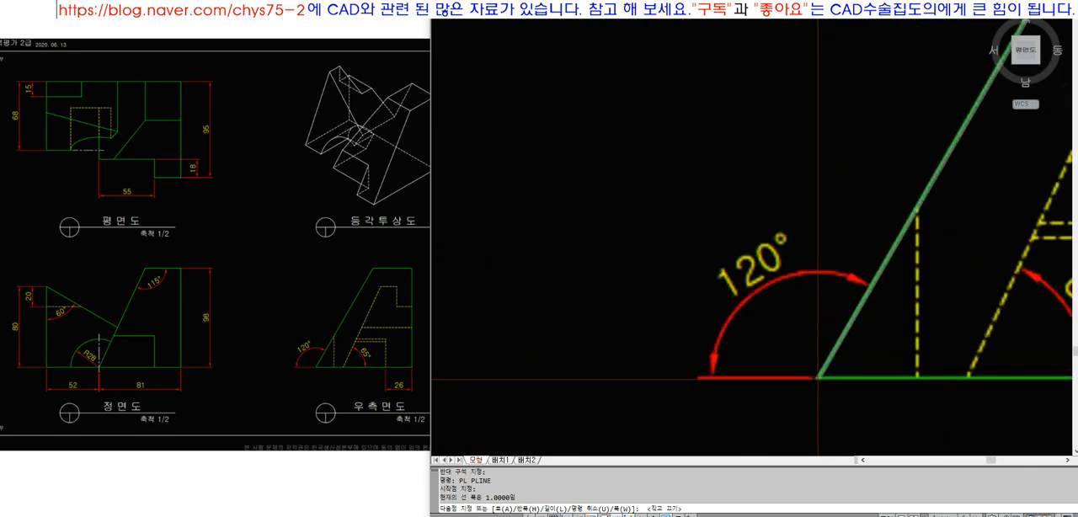
left_click(818, 377)
key("space")
Draw a horizontal polyline from the inner corner of the plan view's 18 mm step outward toward the isometric view
scroll(818, 378, "down", 5)
type("z")
key("space")
left_click(601, 131)
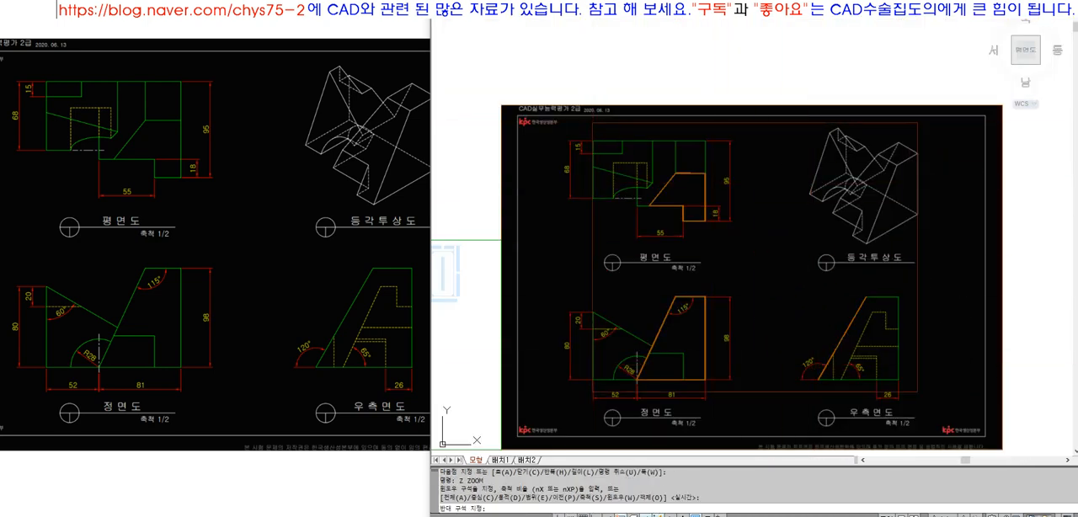
left_click(918, 393)
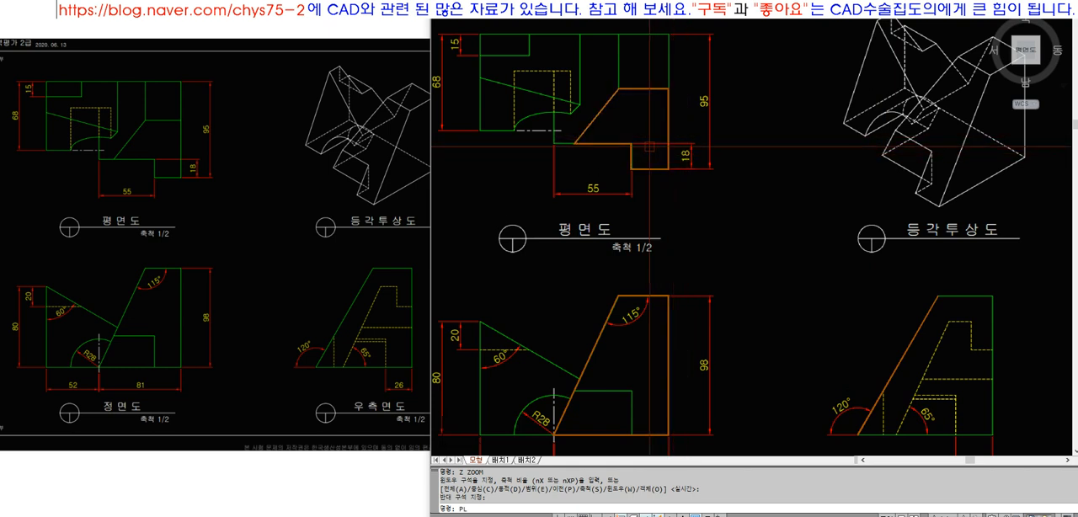
type("pl")
key("Return")
left_click(632, 143)
left_click(788, 143)
key("Return")
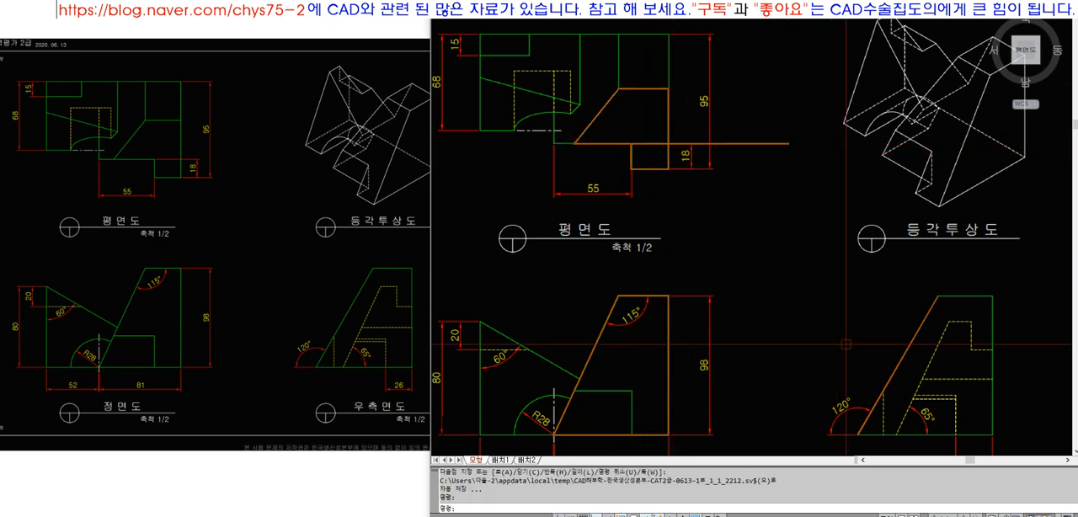
Draw a vertical projection line up from the side view's hidden line and extend it to meet the horizontal line from the plan view
type("L LINE 첫 번째 점 지정:")
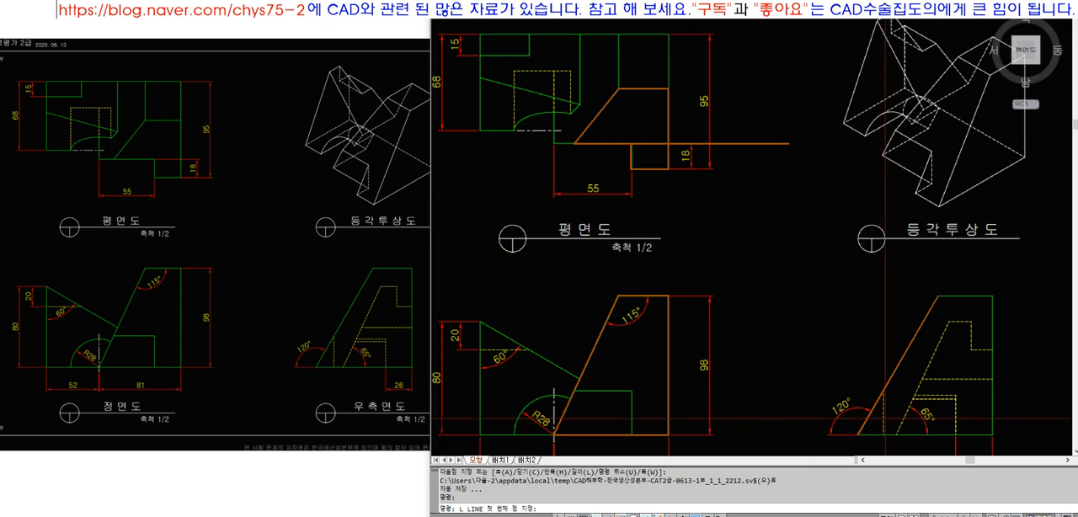
key("Escape")
type("ex")
key("Return")
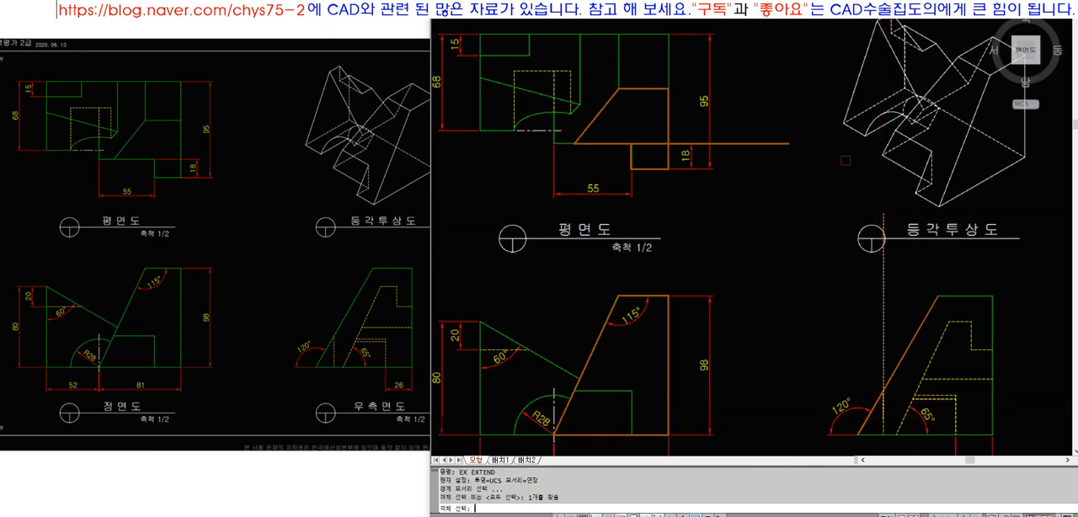
key("Return")
type("EX")
key("Return")
key("Return")
left_click(885, 240)
left_click(893, 243)
left_click(916, 248)
Match the vertical projection line's properties to the horizontal polyline, and erase the horizontal polyline
key("Return")
type("MA")
key("Return")
left_click(858, 145)
left_click_drag(899, 187, 876, 165)
key("Return")
left_click(852, 146)
type("E")
Draw a horizontal projection line from the top of the vertical line toward the plan view and extend it to the 18 mm step
key("Return")
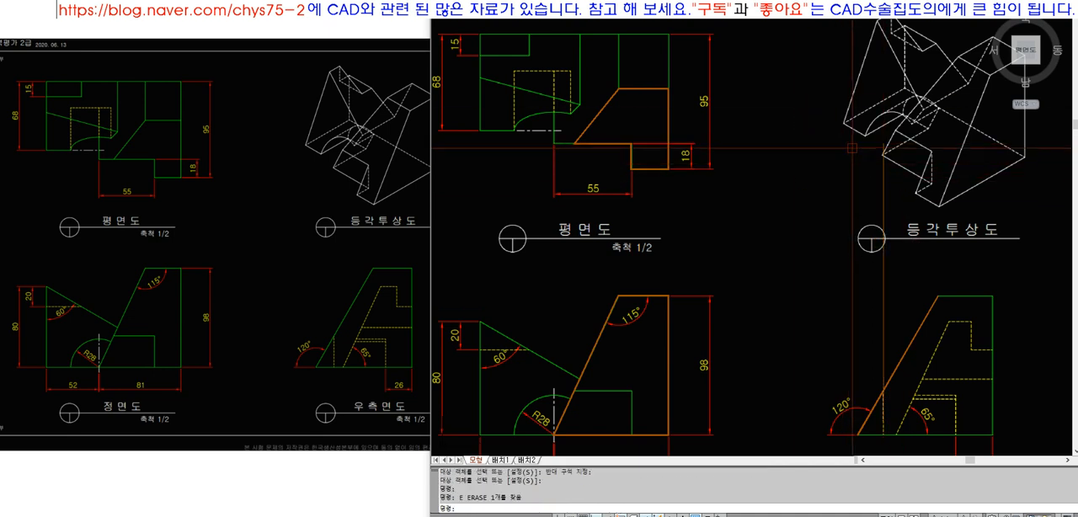
left_click(884, 144)
left_click(809, 173)
key("Return")
type("EX")
key("Return")
left_click(649, 160)
left_click(608, 147)
key("Return")
Trim the vertical projection line at the side view's slanted edge
key("Return")
type("TR")
key("Return")
left_click(900, 362)
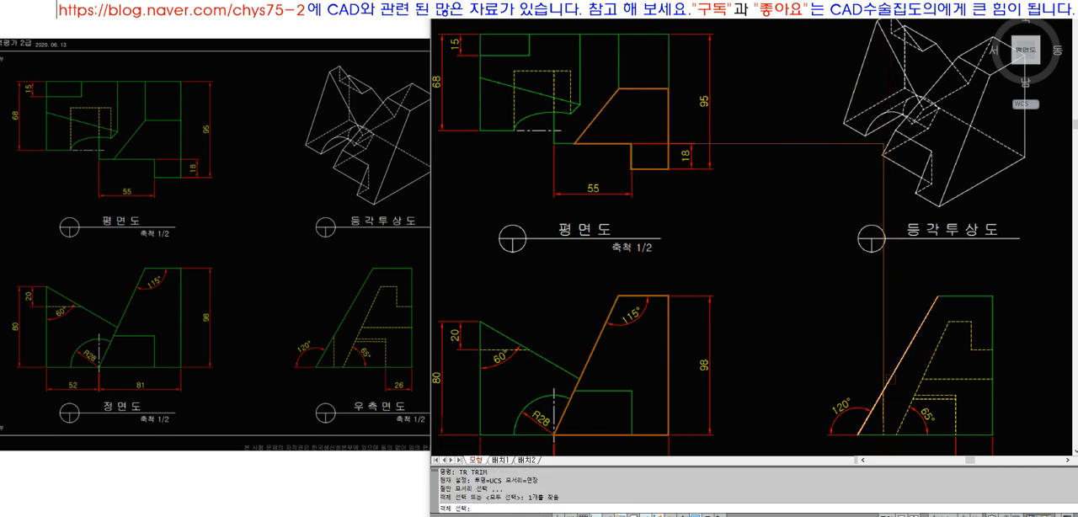
key("Return")
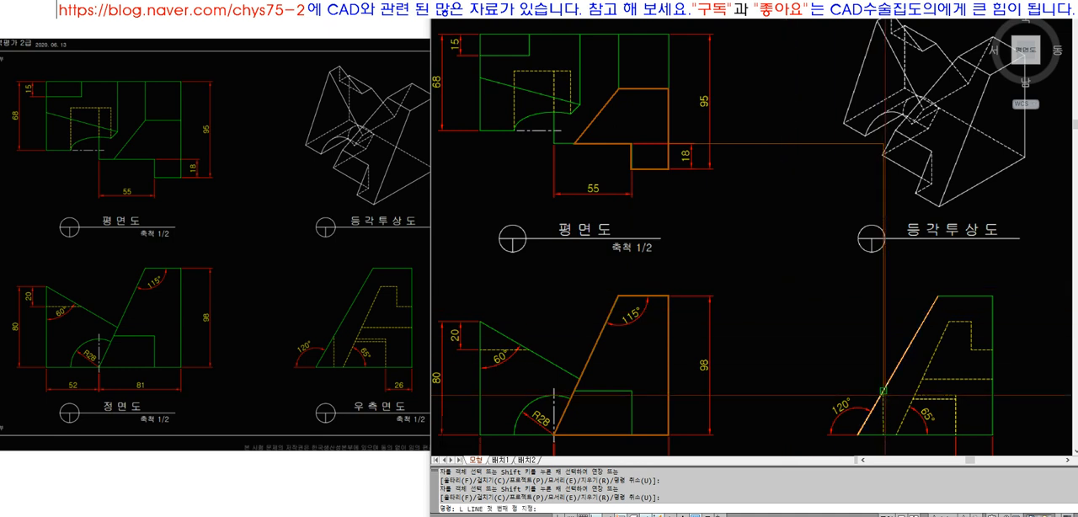
Draw a horizontal projection line from the point on the side view's slanted edge to the upper outer corner of the front view's inner rectangle
type("l")
key("Return")
left_click(884, 392)
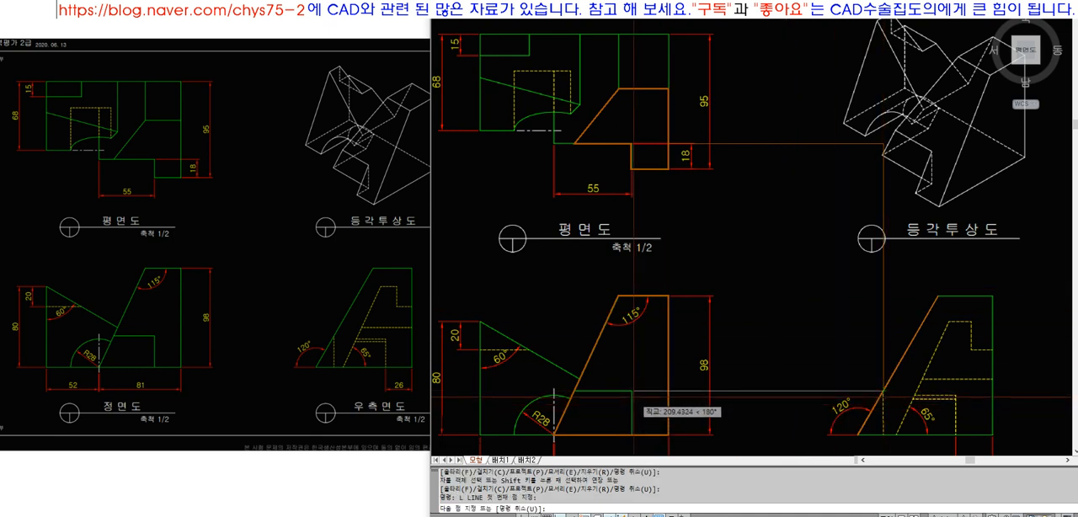
left_click(633, 392)
key("Return")
key("Return")
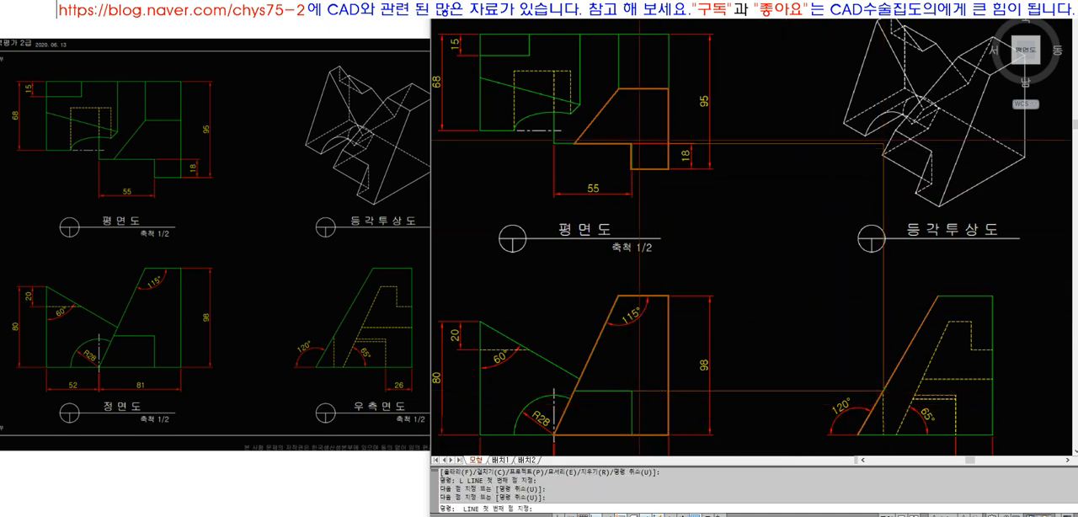
Draw a vertical projection line down from the inner corner of the plan view's 18 mm step and extend it to the front view's inner rectangle
left_click(631, 143)
left_click(646, 368)
key("Return")
type("ex")
key("Return")
key("Return")
left_click(632, 354)
key("Return")
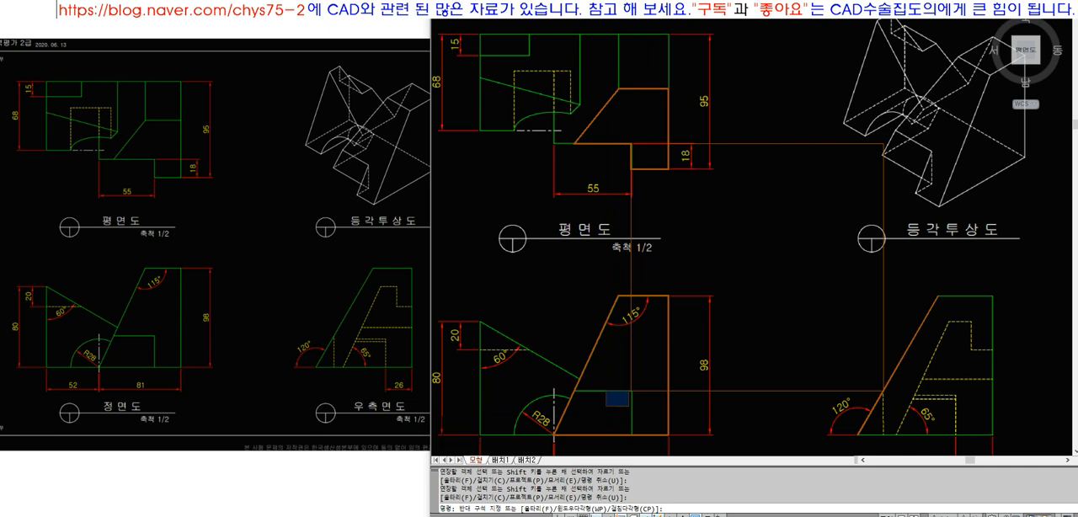
key("Escape")
key("Escape")
key("Escape")
key("Escape")
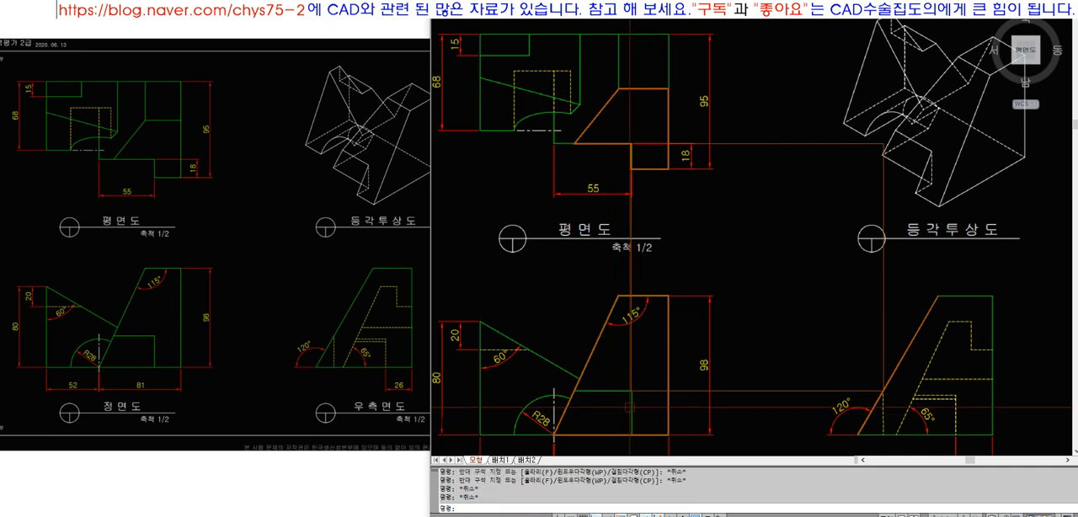
Erase all traced polylines and projection lines across the plan, front and side views
type("e")
key("Return")
left_click(933, 411)
left_click(606, 125)
key("Return")
Trace the plan view's notched face with a polyline from the 15 mm step, around the outline and back along the sloping line
scroll(600, 150, "down", 5)
type("z")
key("Return")
left_click(526, 90)
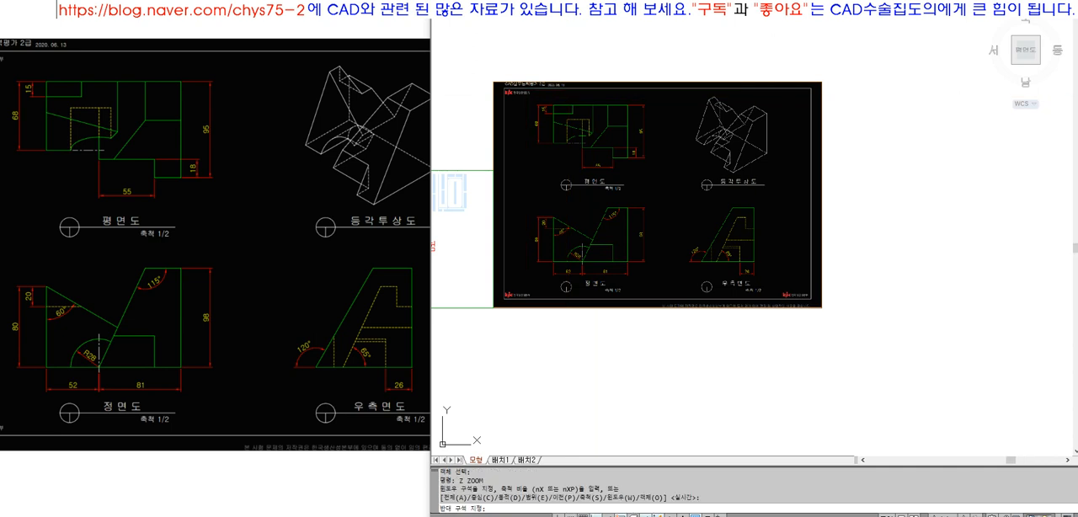
left_click(771, 282)
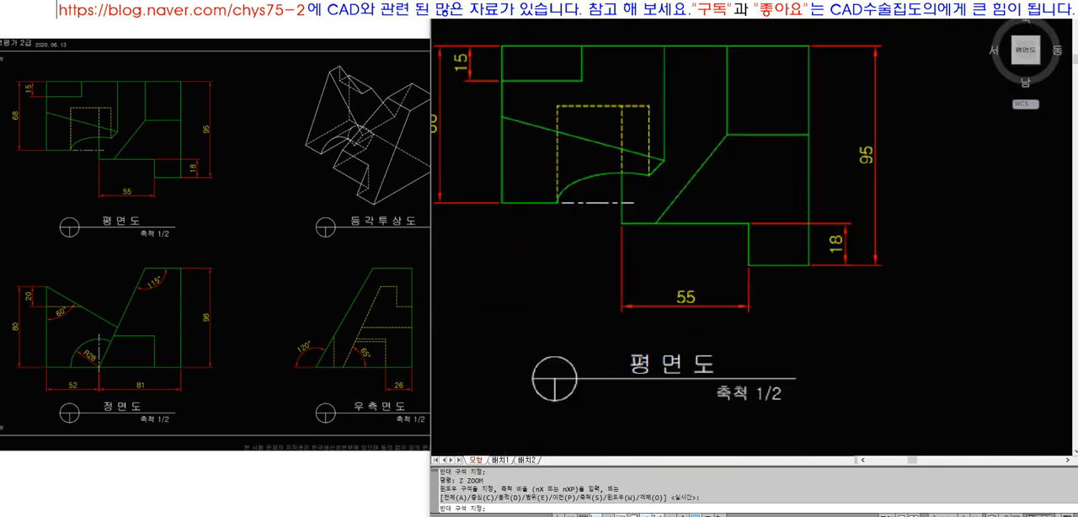
type("pl")
key("Return")
left_click(482, 135)
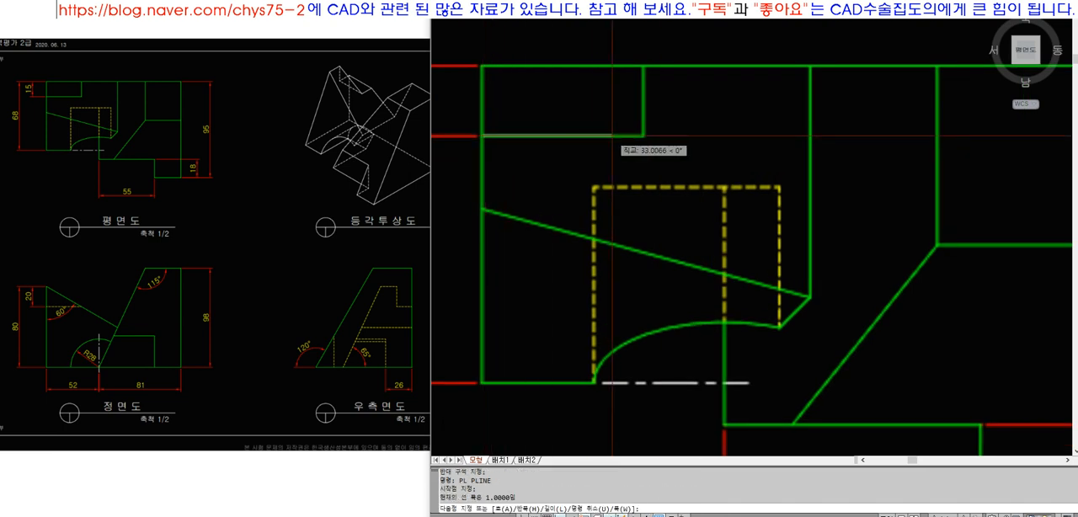
left_click(644, 135)
left_click(644, 65)
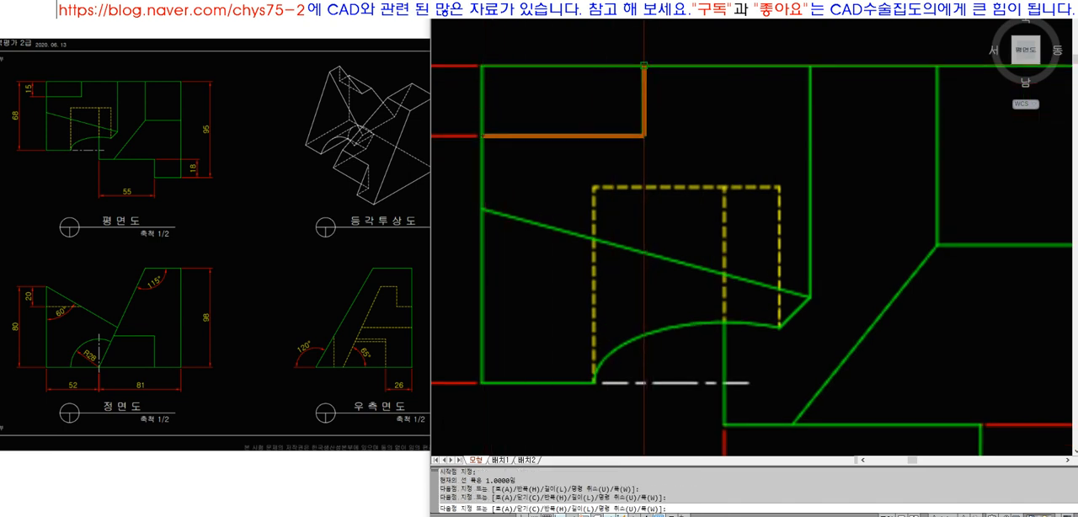
left_click(811, 65)
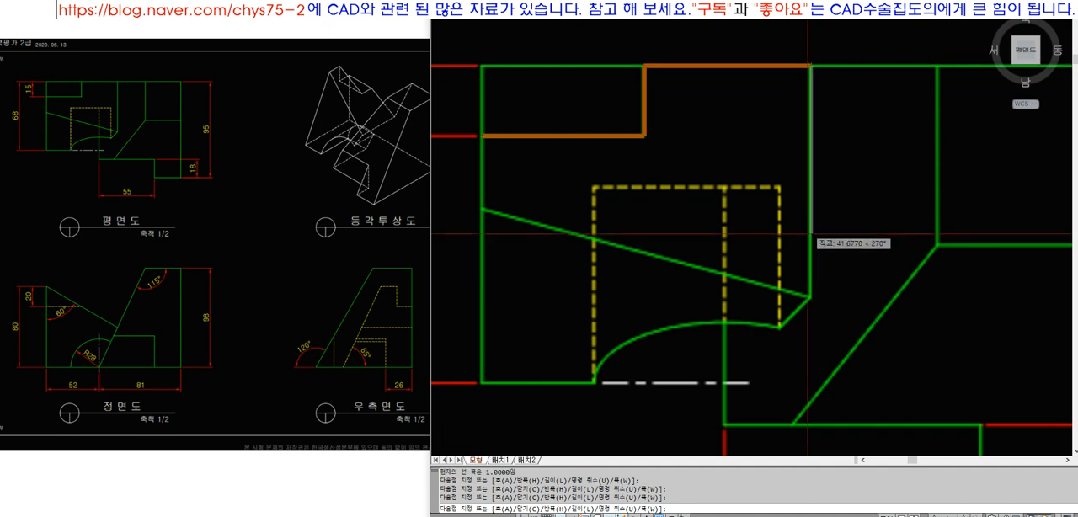
left_click(810, 297)
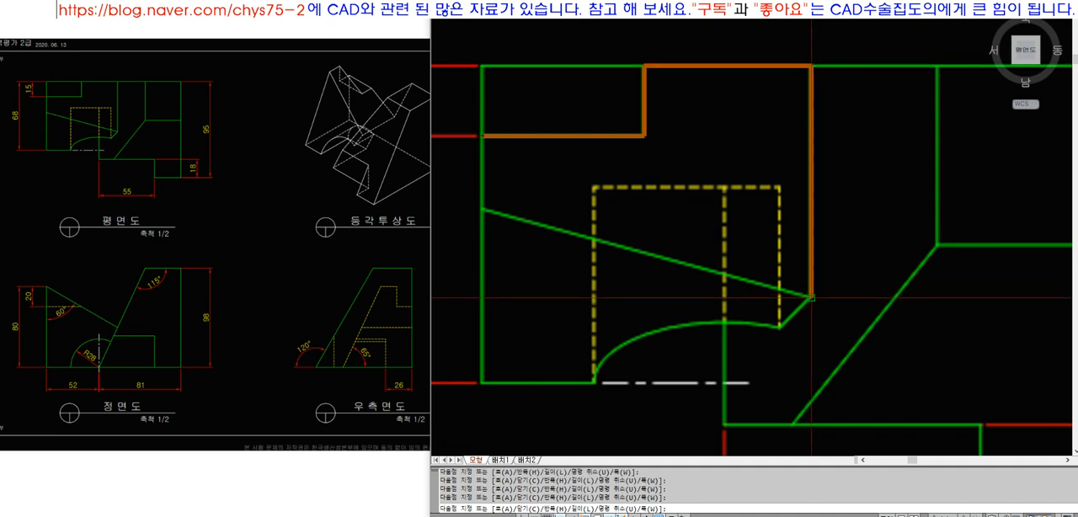
left_click(482, 209)
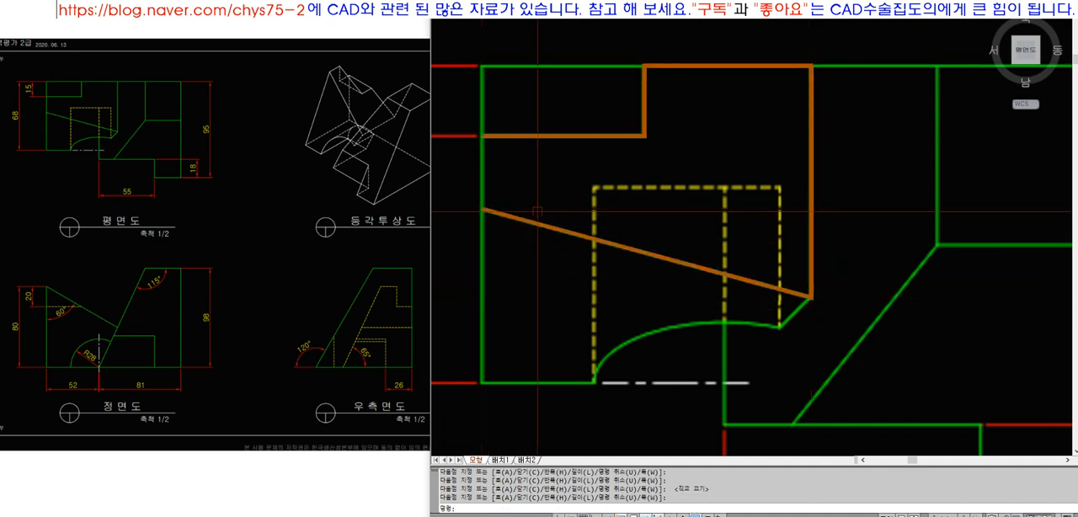
key("Escape")
Close the traced plan face with a polyline along the outer edge between the 15 mm step and the sloping line
type("PL")
key("space")
left_click(483, 136)
left_click(483, 210)
key("space")
scroll(540, 145, "down", 6)
type("Z")
key("space")
scroll(517, 99, "down", 3)
type("Z")
key("space")
left_click(507, 97)
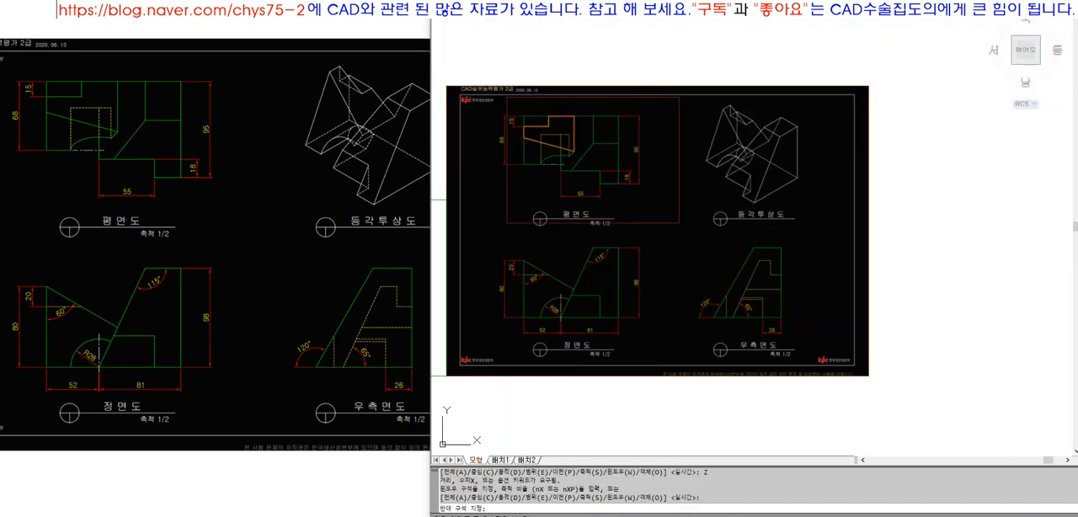
left_click(800, 333)
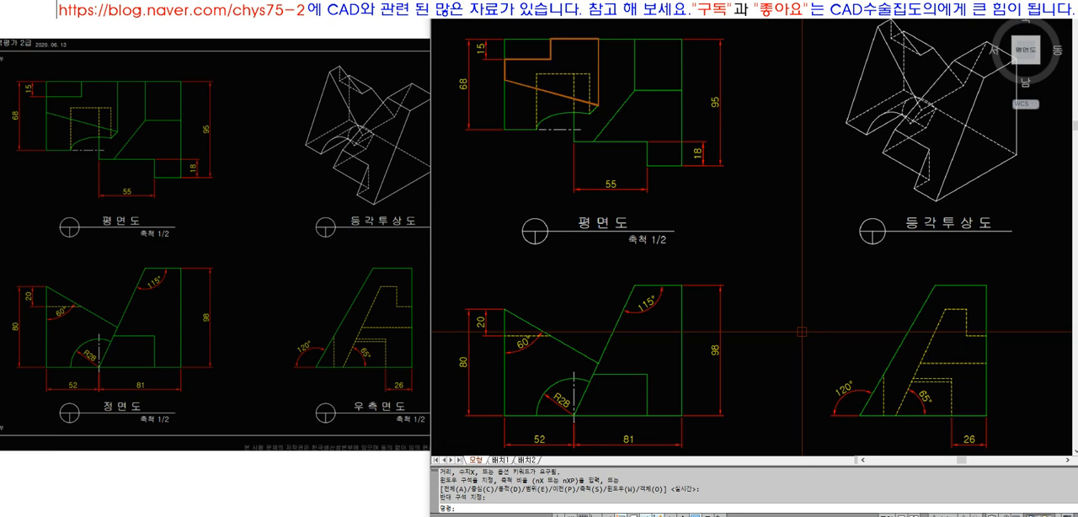
type("PL")
key("space")
key("Escape")
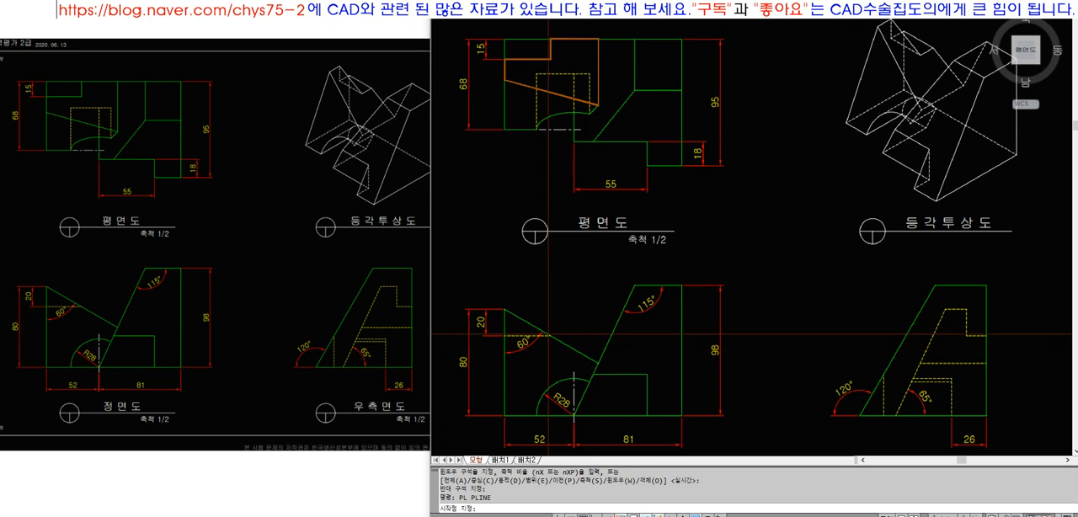
scroll(594, 278, "up", 6)
scroll(542, 157, "down", 5)
key("space")
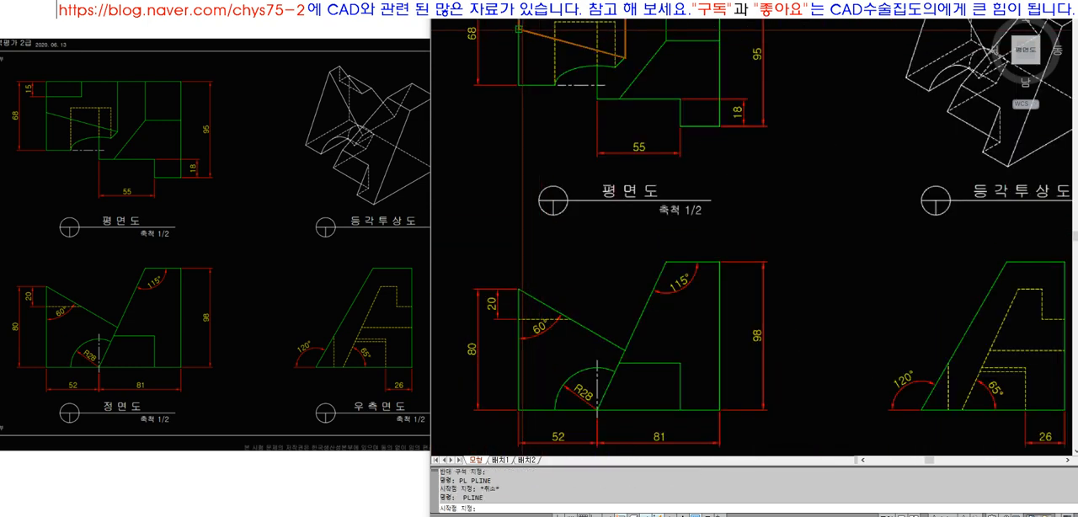
key("F8")
scroll(499, 264, "up", 2)
key("Escape")
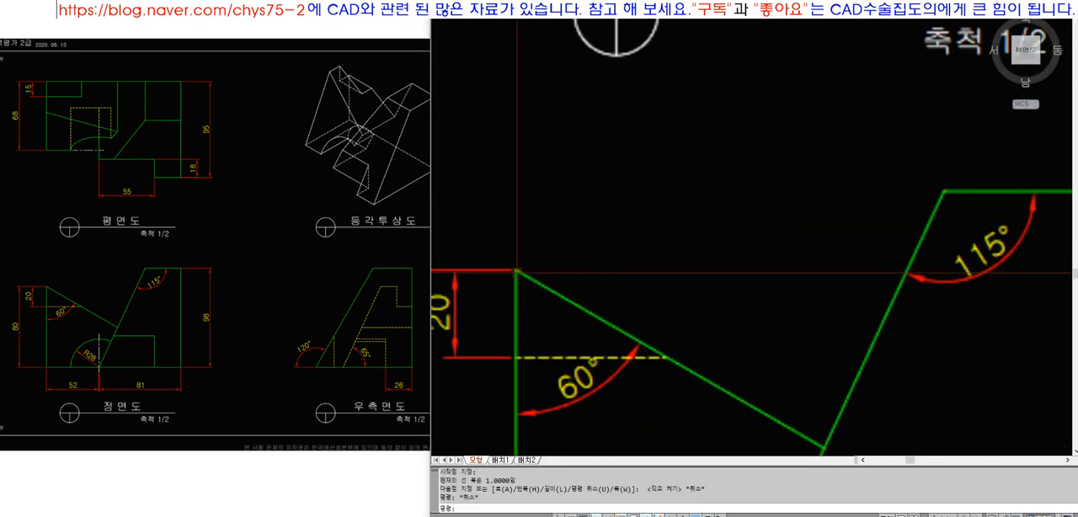
key("Escape")
Draw a vertical projection line from the plan view's outer end of the sloping line down to the front view's 80 mm high corner
scroll(536, 310, "down", 5)
type("L")
key("space")
scroll(562, 152, "down", 5)
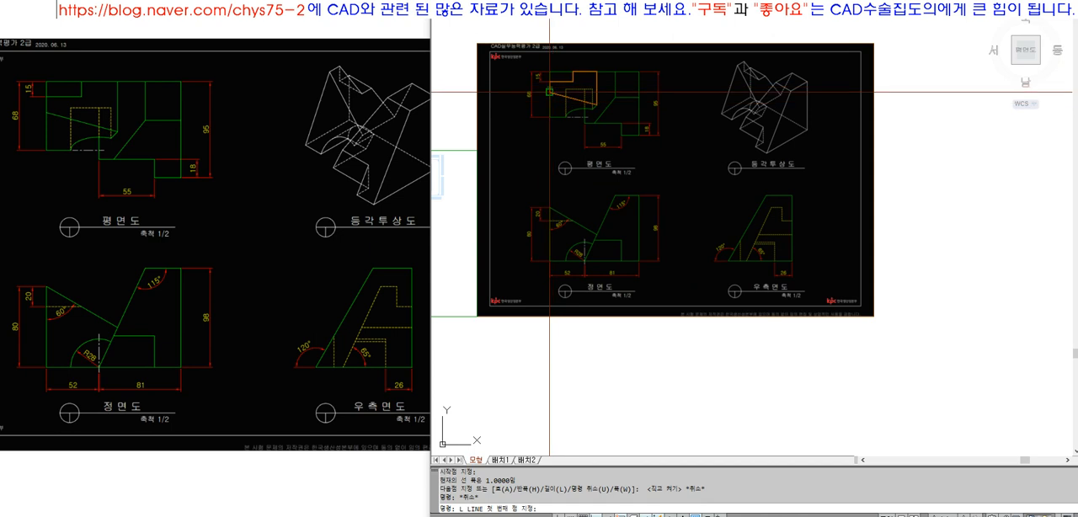
left_click(549, 91)
scroll(548, 212, "up", 6)
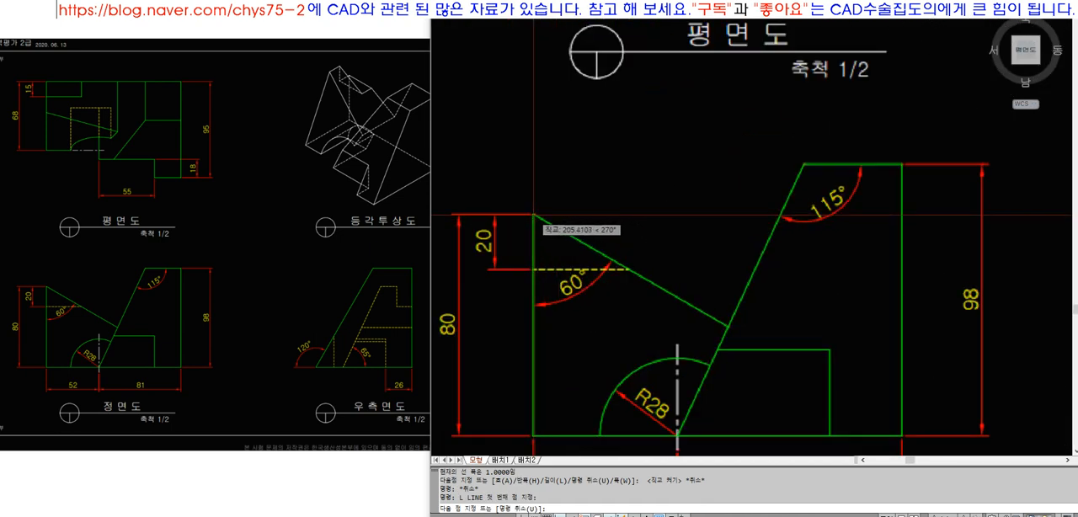
left_click(532, 216)
key("space")
Trace the front view's 60° sloping edge with a polyline from its upper corner to the 115° slanted edge
type("PL")
key("space")
left_click(532, 216)
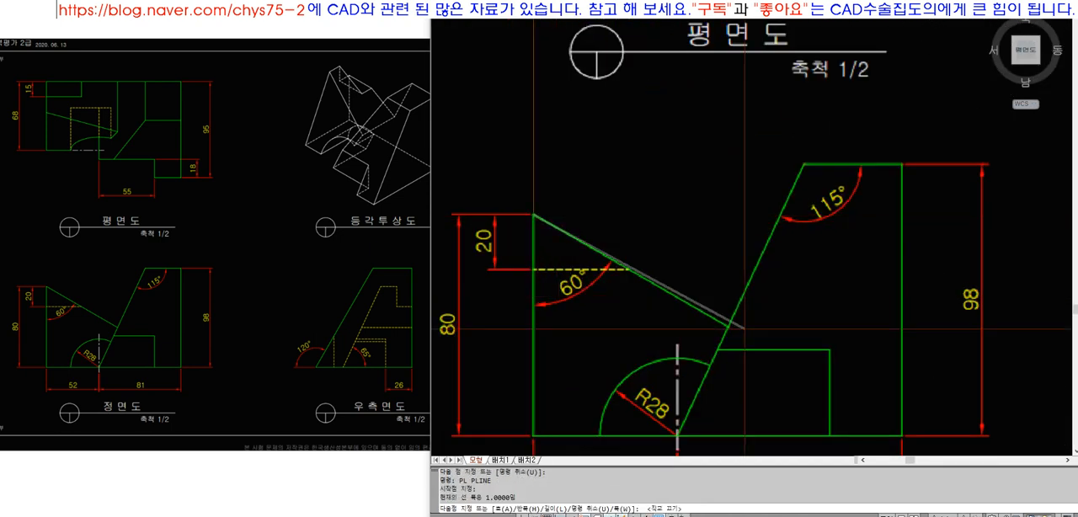
scroll(724, 325, "up", 4)
left_click(709, 326)
key("space")
scroll(710, 326, "down", 5)
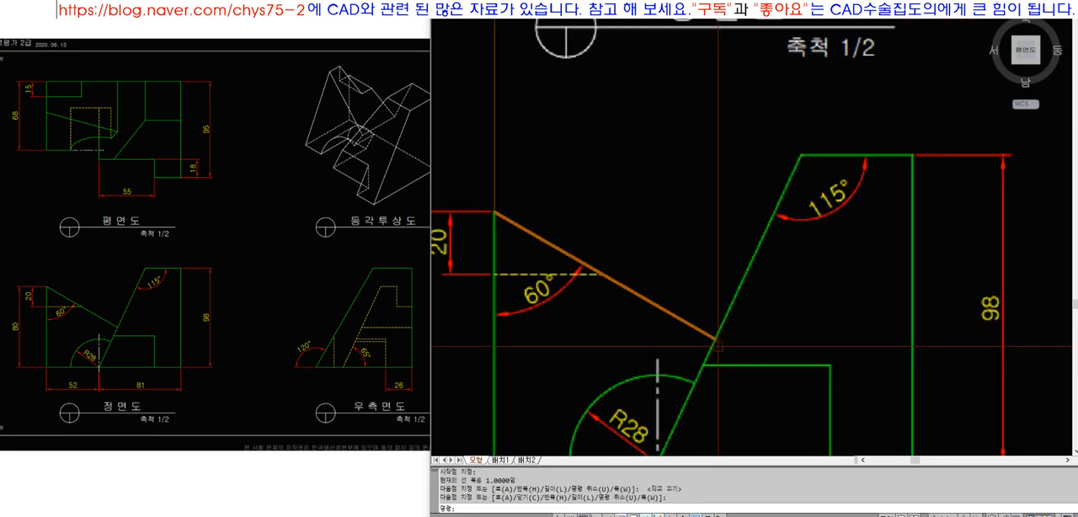
left_click(691, 106)
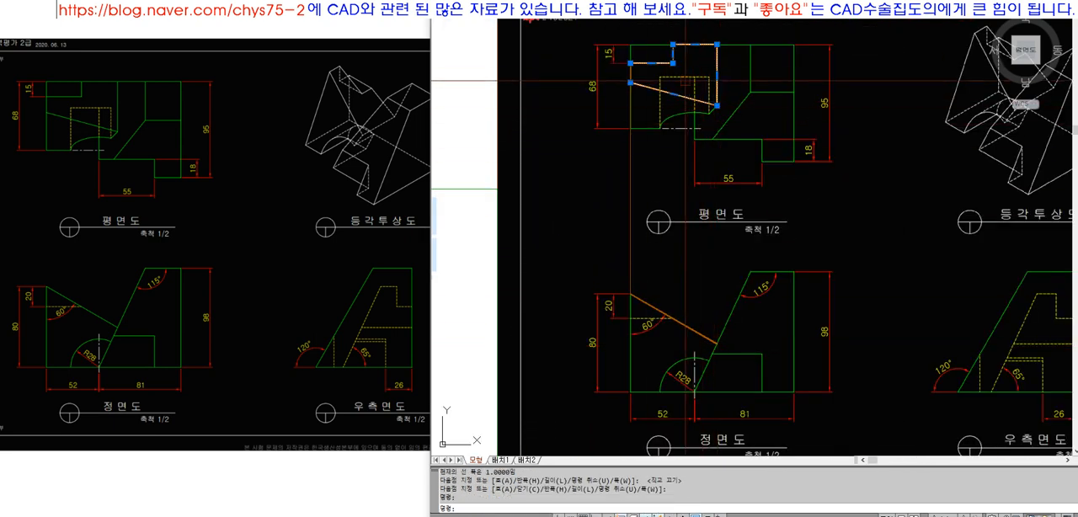
scroll(662, 274, "down", 5)
type("Z")
key("space")
left_click(615, 148)
left_click(887, 345)
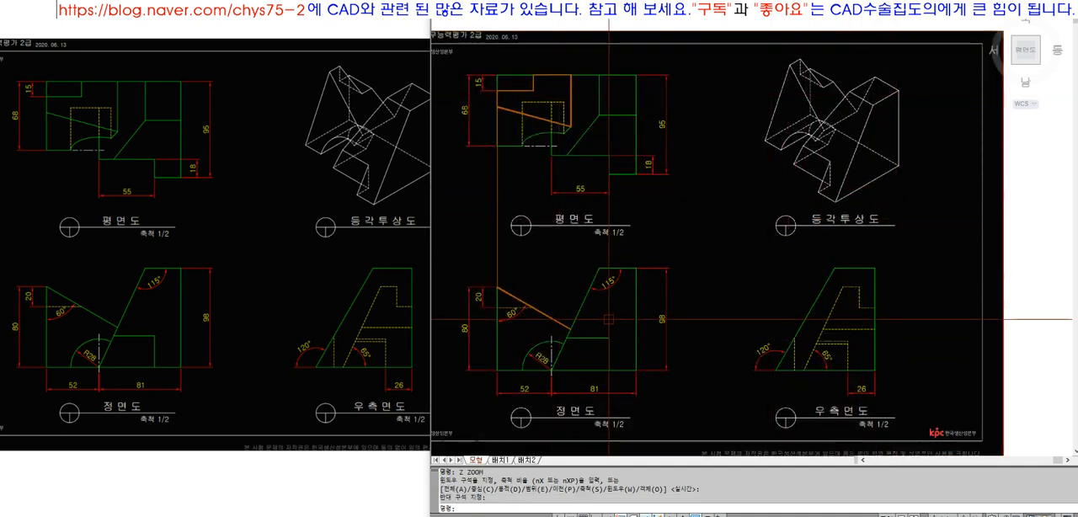
type("L")
key("space")
left_click(573, 330)
key("F8")
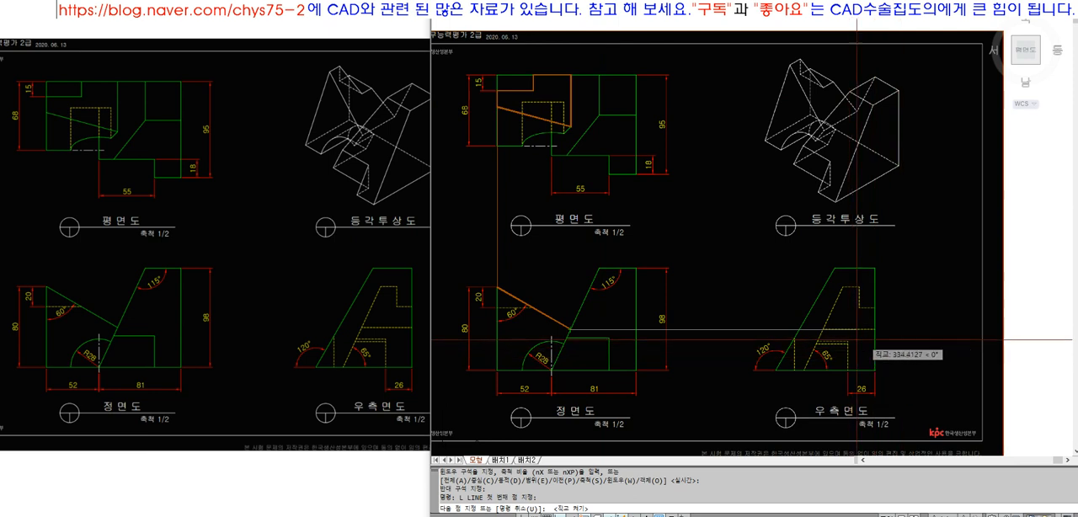
key("Escape")
Draw a horizontal projection line from the lower end of the front view's 60° edge across to the side view's vertical outer edge
key("space")
left_click(573, 330)
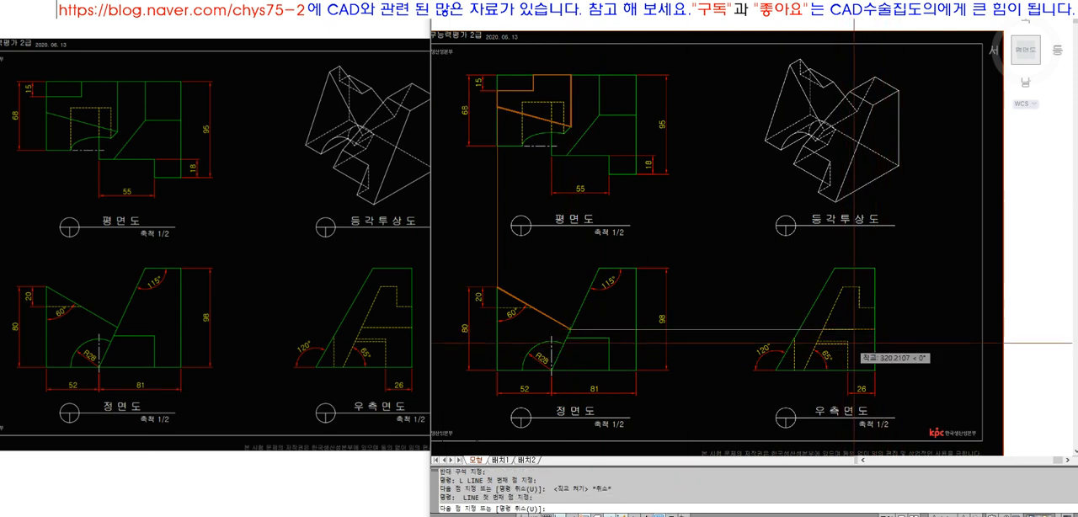
scroll(855, 343, "up", 5)
left_click(874, 329)
key("space")
Trace the side view's hidden stepped face as a closed polyline, following the slanted hidden edge, its top, the notch and the outer edge
type("PL")
key("space")
left_click(773, 321)
key("F8")
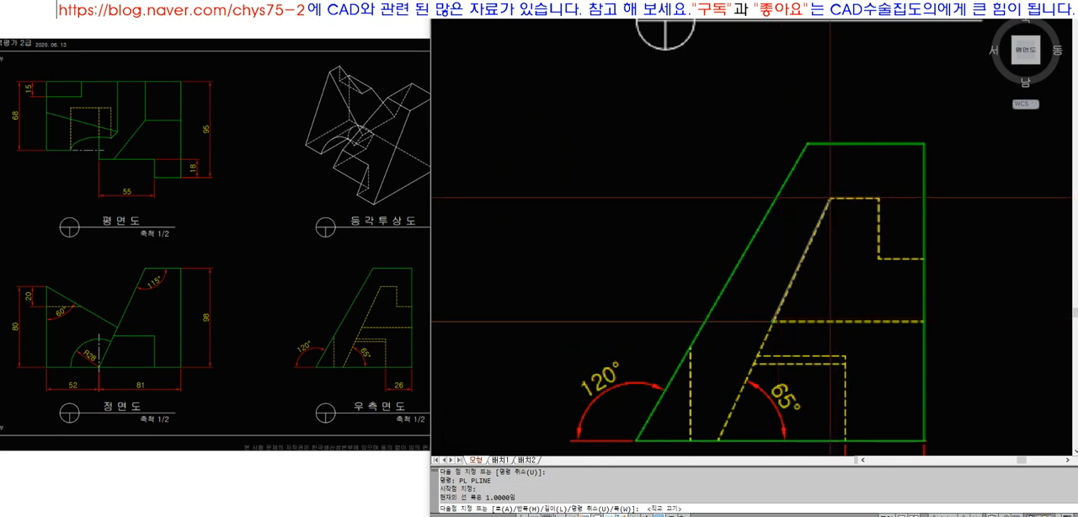
left_click(830, 199)
scroll(876, 199, "down", 4)
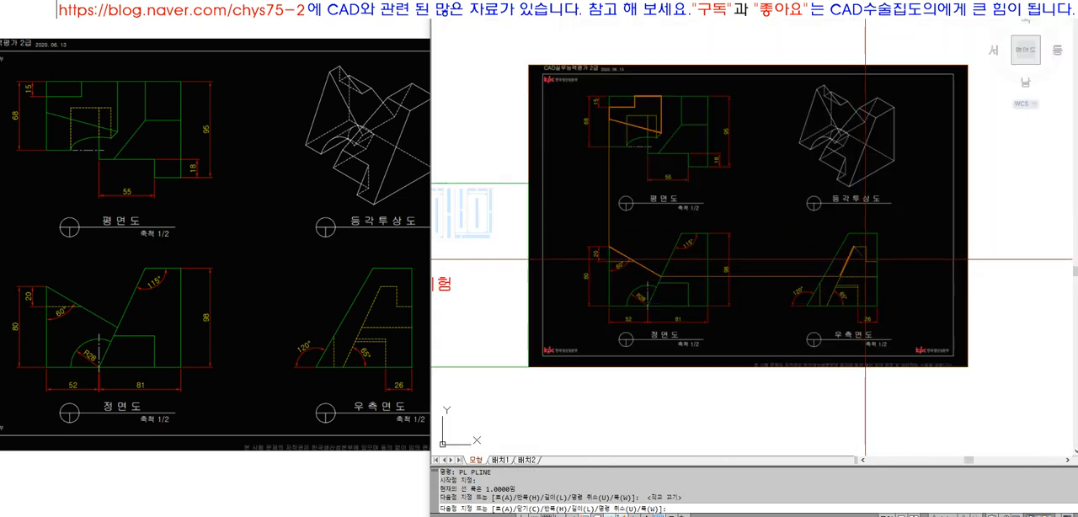
scroll(868, 209, "up", 4)
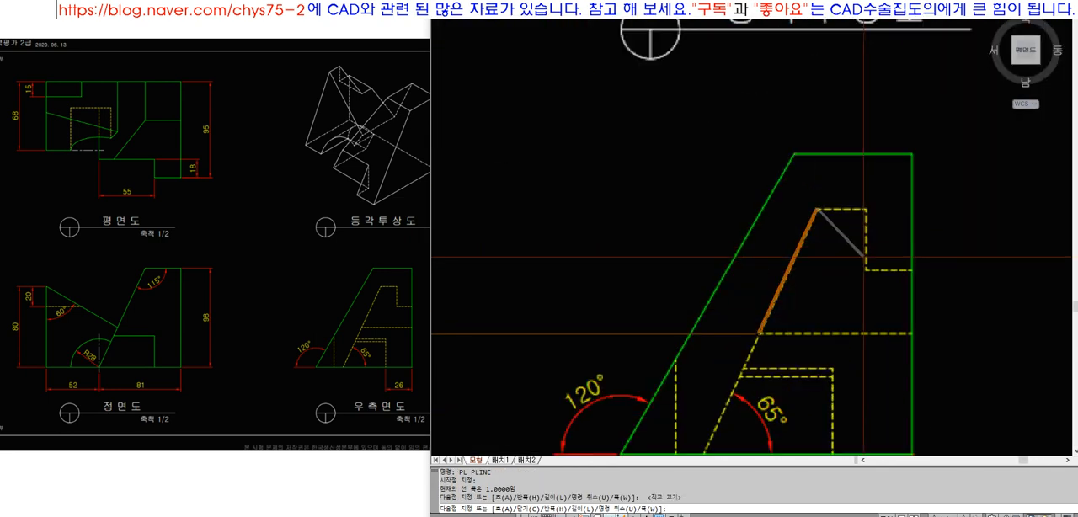
key("F8")
left_click(866, 208)
left_click(866, 270)
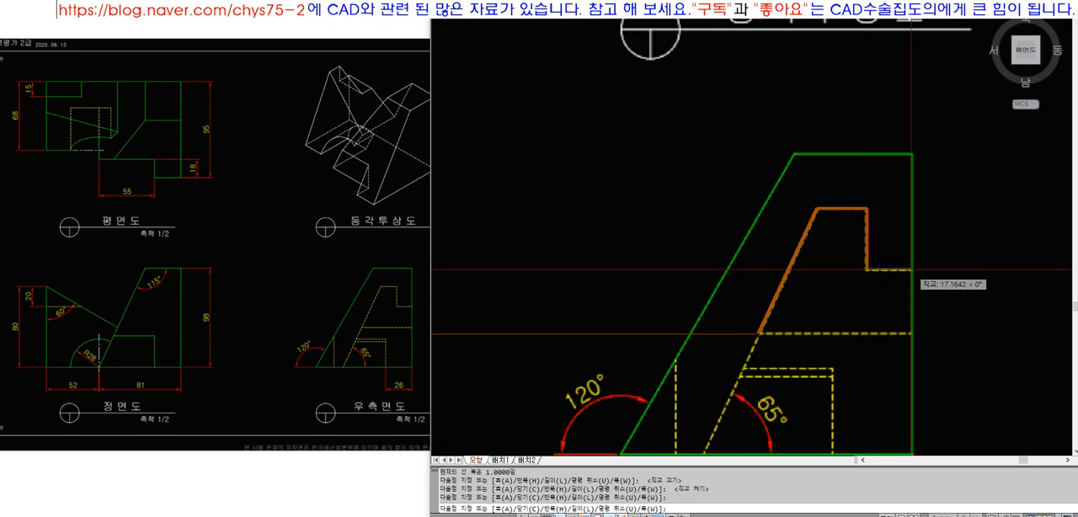
left_click(910, 270)
key("space")
Select the side view's traced face to compare it with the matching plan face and front edge
scroll(871, 310, "down", 8)
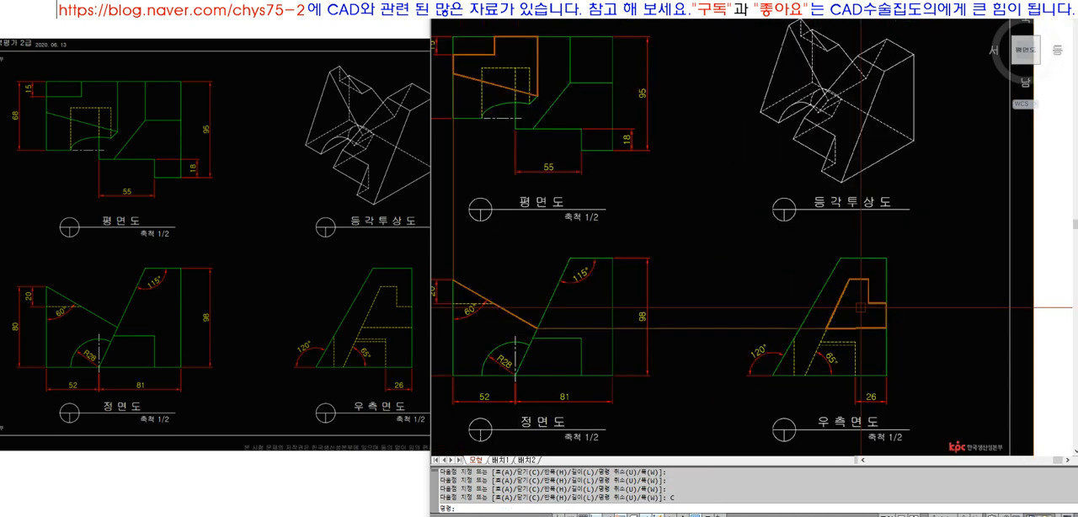
type("Z")
key("space")
left_click(651, 161)
left_click(883, 341)
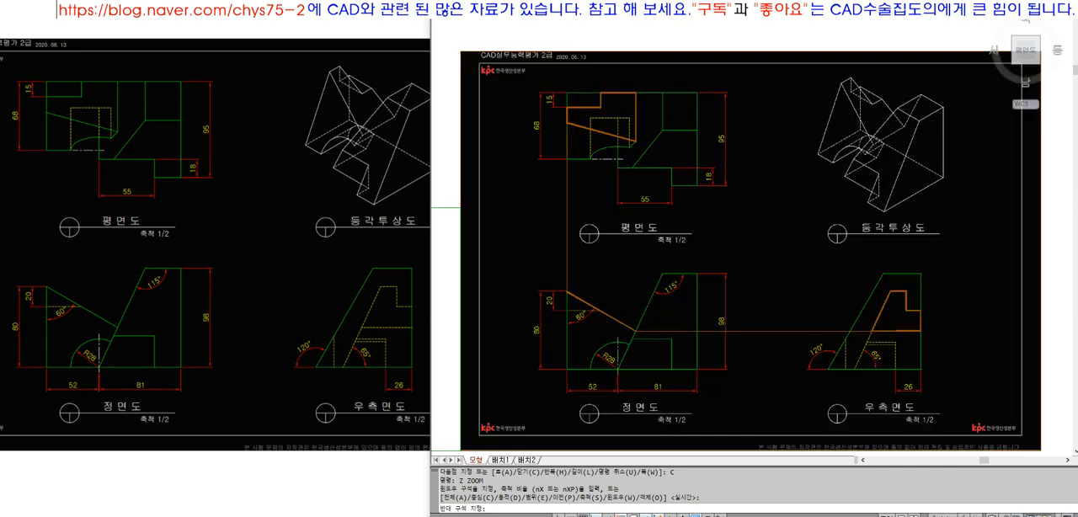
left_click(899, 346)
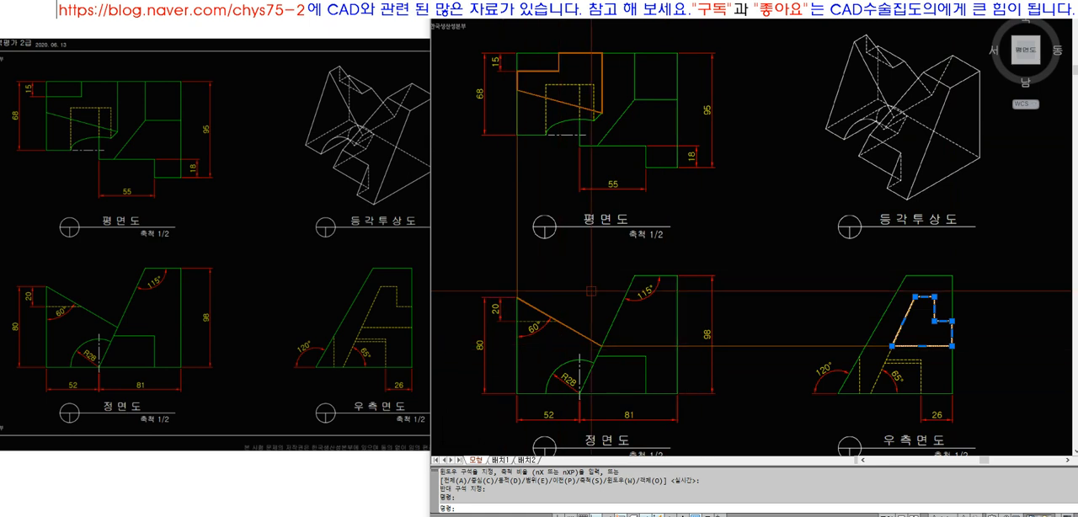
key("Escape")
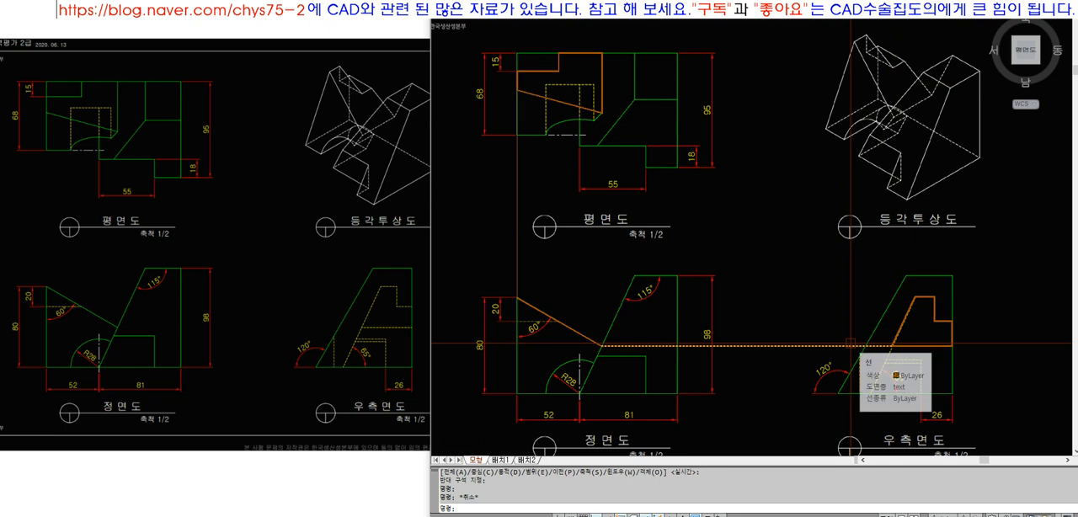
left_click(928, 327)
mouse_move(934, 321)
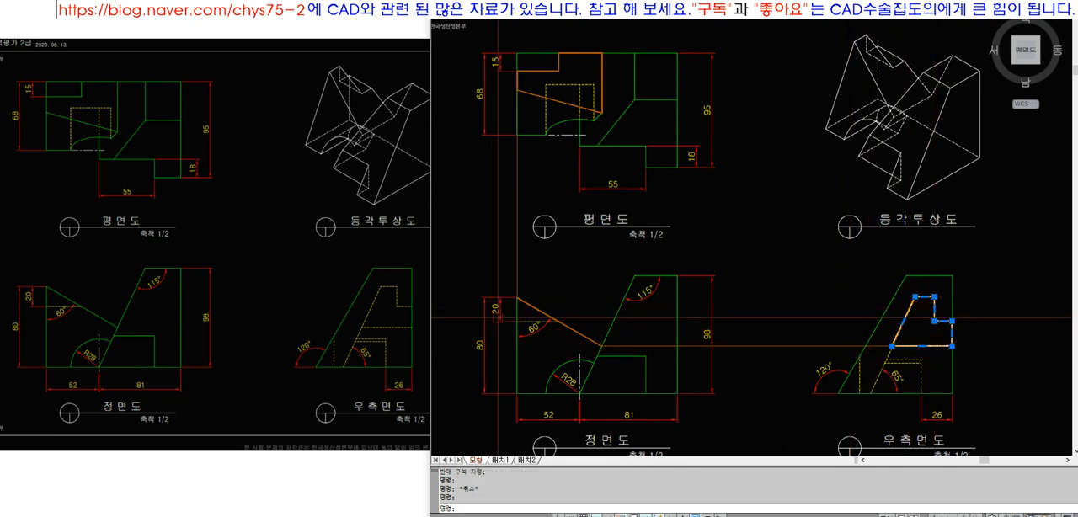
Draw a horizontal projection line from the front view's 60° edge, at the hidden line level, toward the side view
key("Escape")
key("Escape")
type("L")
key("Return")
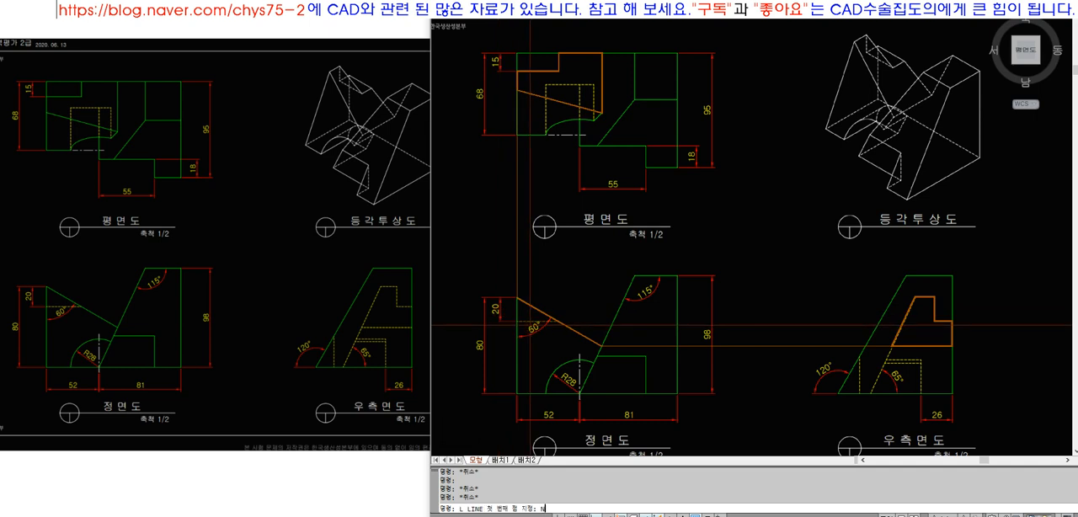
left_click(556, 321)
left_click(839, 321)
key("Return")
Extend the new horizontal projection line to the notch of the side view's traced stepped face
type("EX")
key("Return")
left_click(806, 314)
left_click(786, 337)
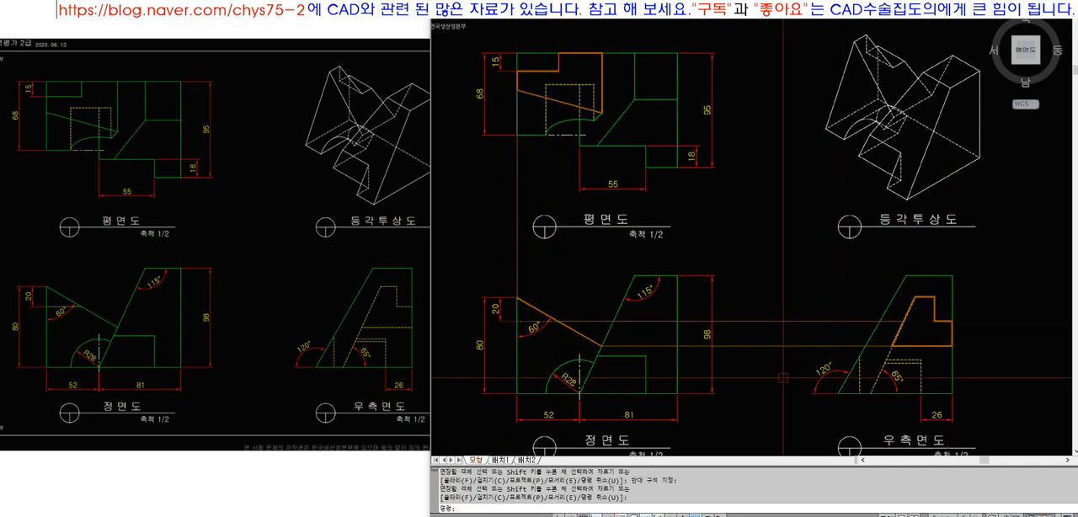
key("Return")
left_click(899, 322)
key("Return")
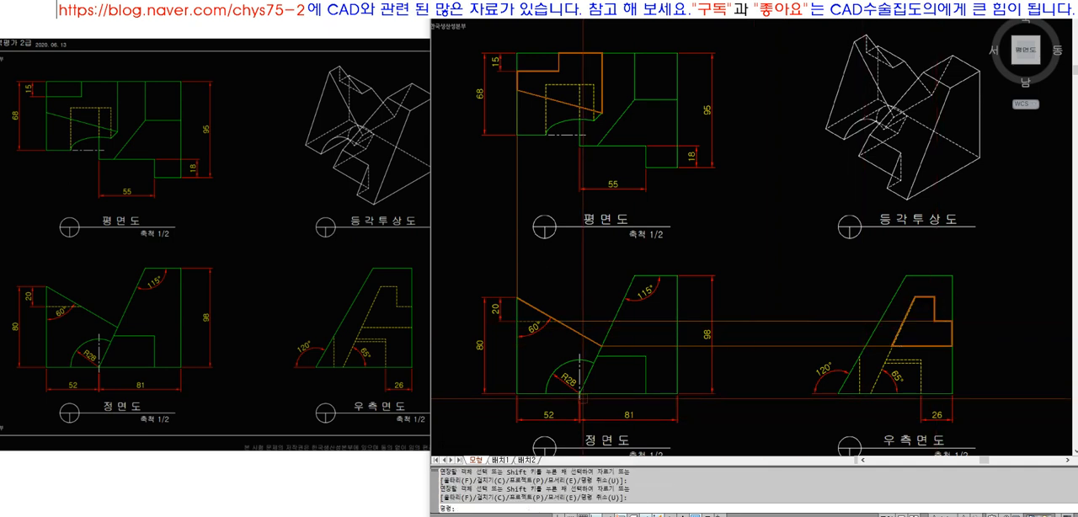
Draw a vertical projection line from the hidden line's end on the 60° edge up to the plan's traced step and extend it to meet
type("L")
key("Return")
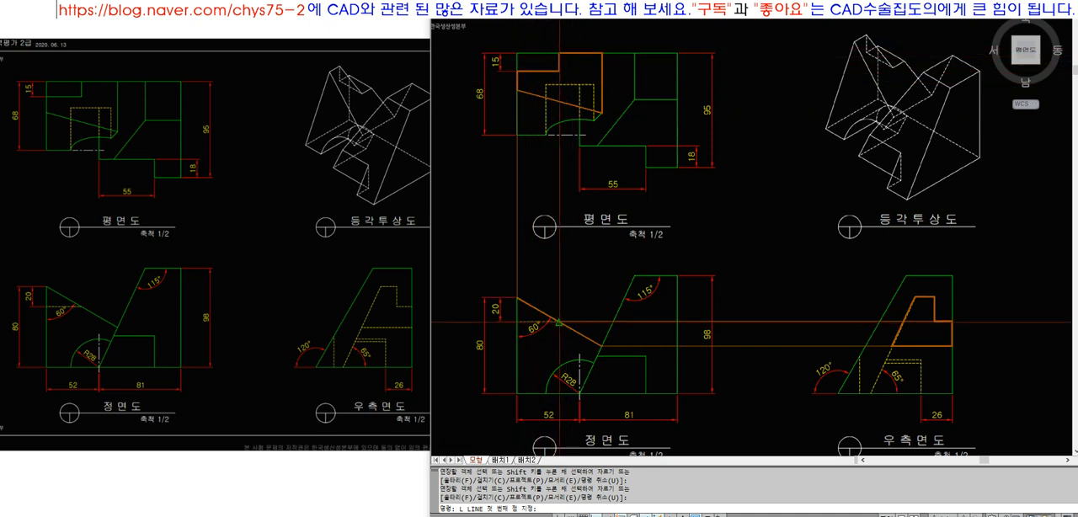
left_click(556, 323)
left_click(575, 83)
key("space")
type("ex")
key("space")
key("space")
left_click(558, 89)
key("space")
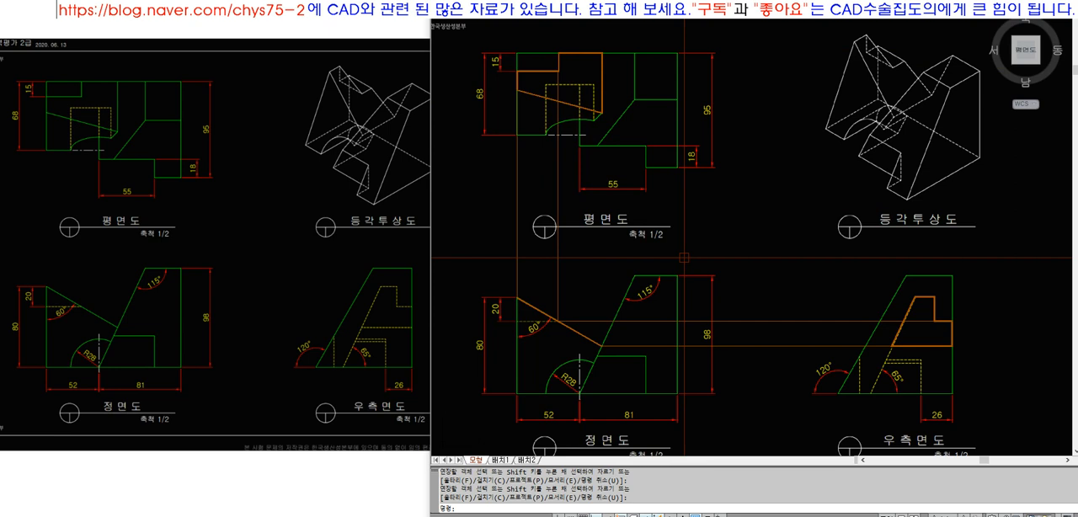
Erase the traced faces, the projection lines and the leftover segment on the plan view's outer edge
left_click(965, 404)
left_click(579, 156)
type("e")
key("Return")
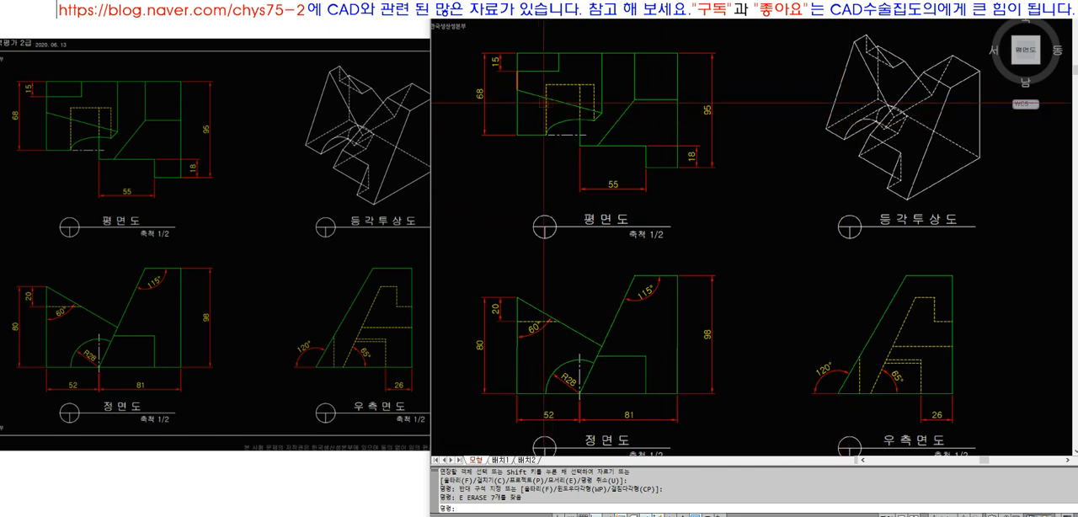
left_click(517, 82)
type("e")
key("Return")
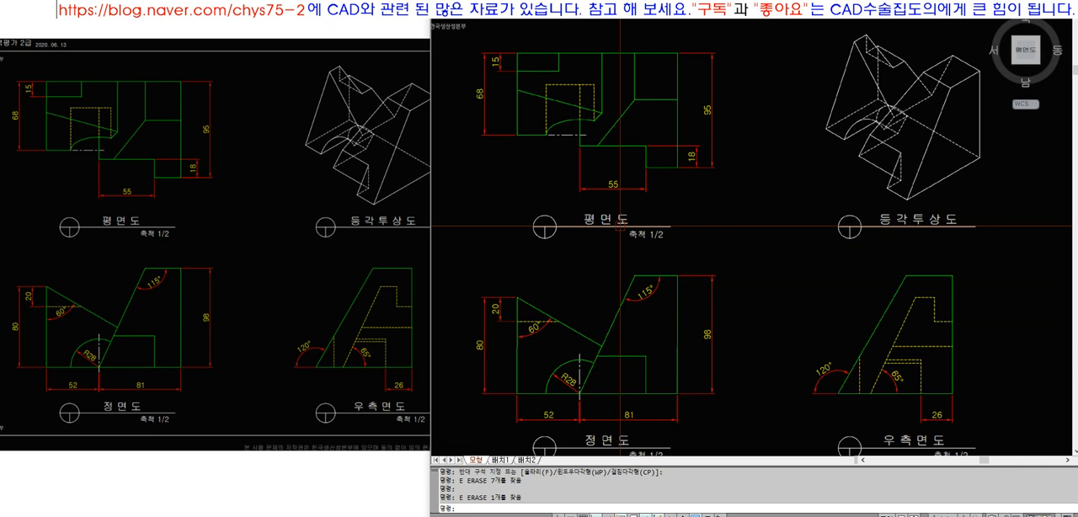
Erase the exam problem sheet from the drawing area
scroll(622, 223, "down", 2)
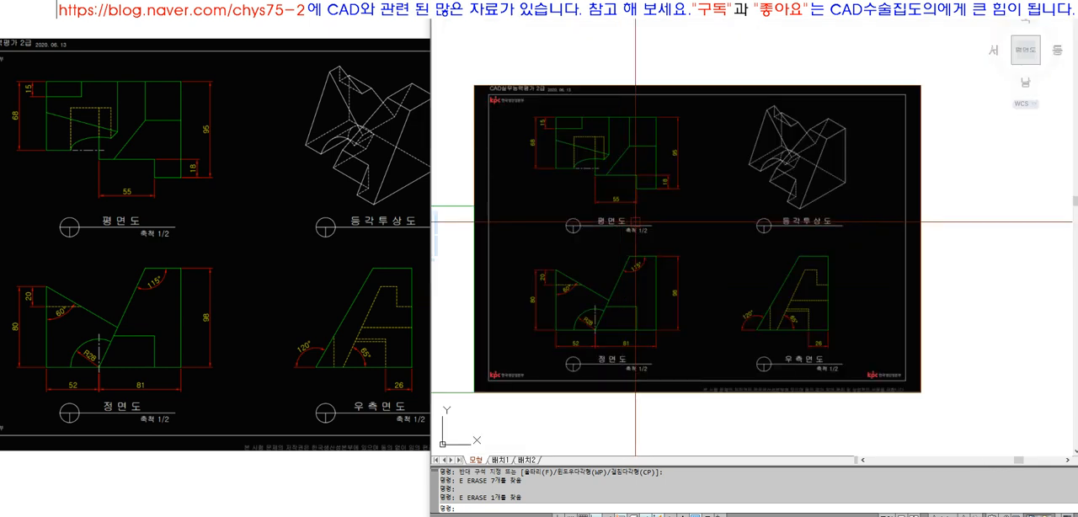
type("e")
key("Return")
left_click(807, 67)
left_click(742, 144)
key("Return")
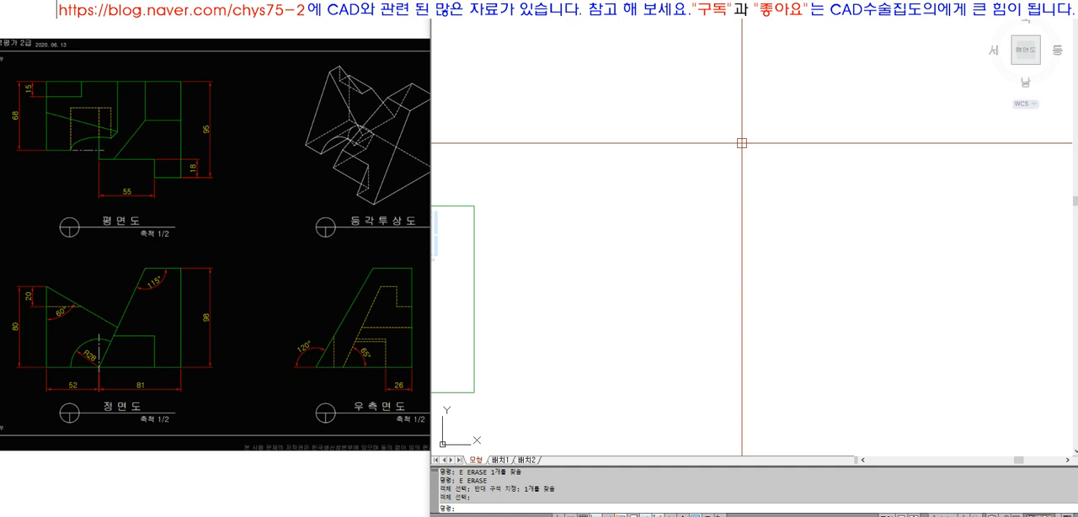
Draw a 297 by 210 sheet rectangle in the empty space beside the existing green frame
left_click(371, 476)
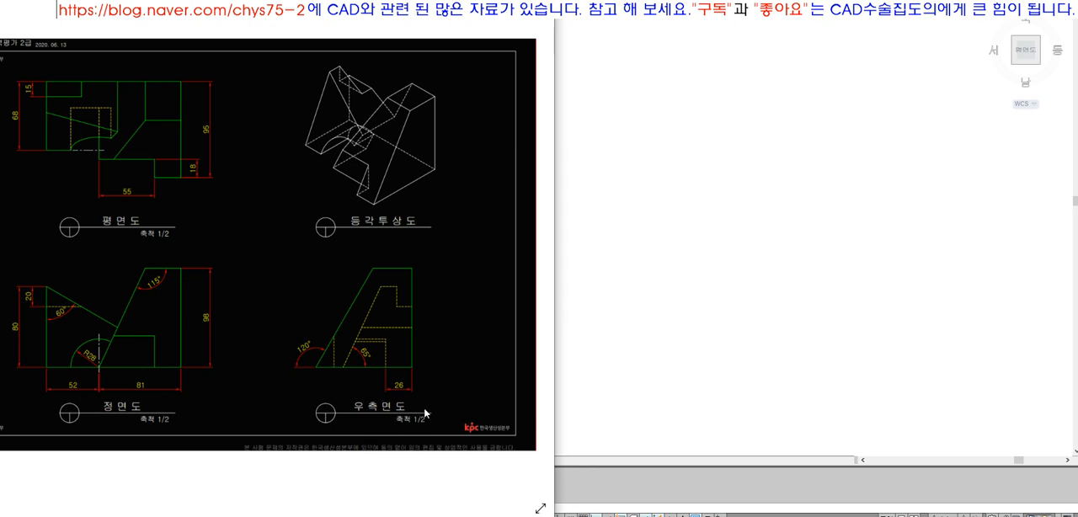
left_click(586, 353)
type("rec")
key("space")
left_click(538, 386)
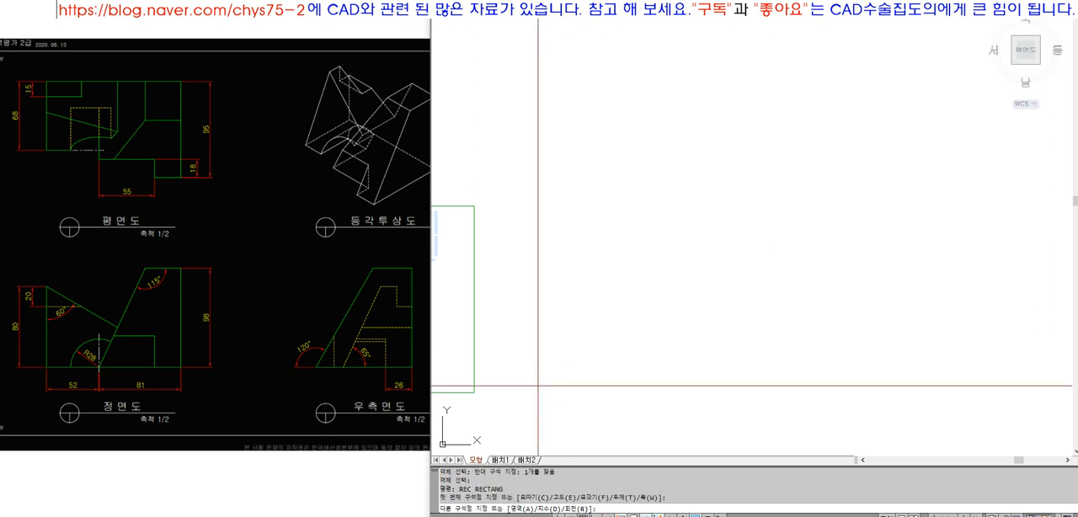
type("@297,210")
key("Return")
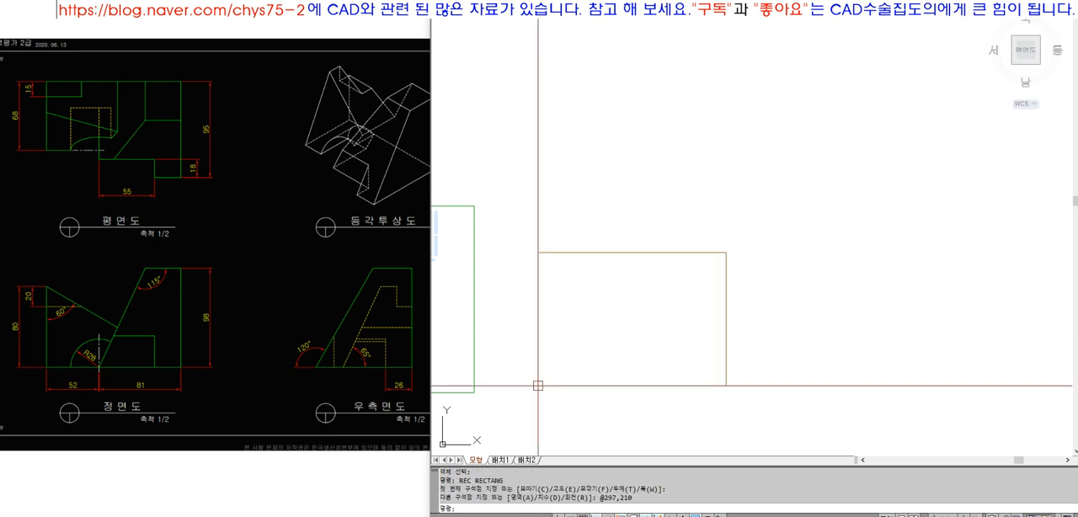
Scale the sheet rectangle by a factor of 2 from its lower-left corner
type("sc")
key("space")
left_click(538, 386)
key("space")
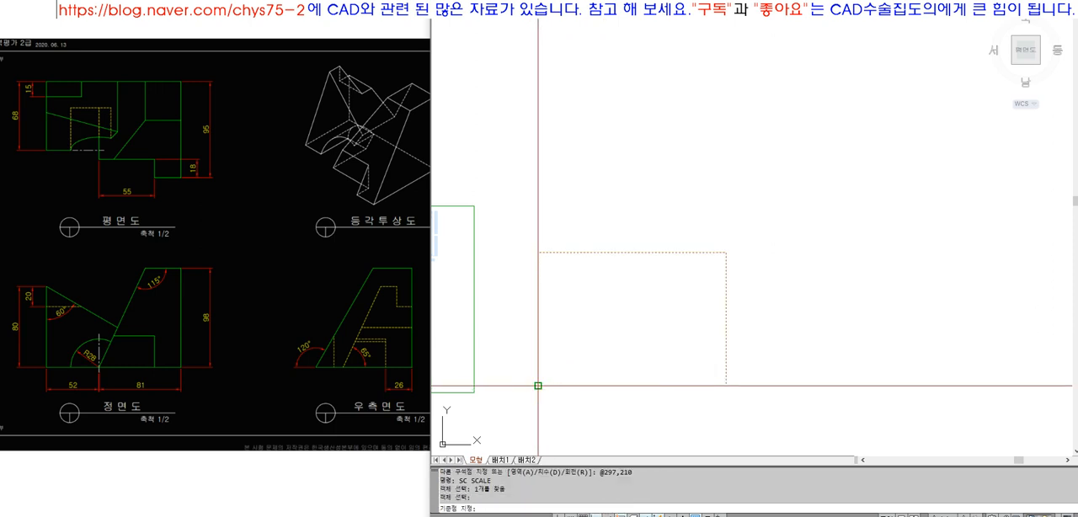
type("2")
key("Return")
Draw a horizontal line inward from the midpoint of the sheet rectangle's left edge
type("l")
key("space")
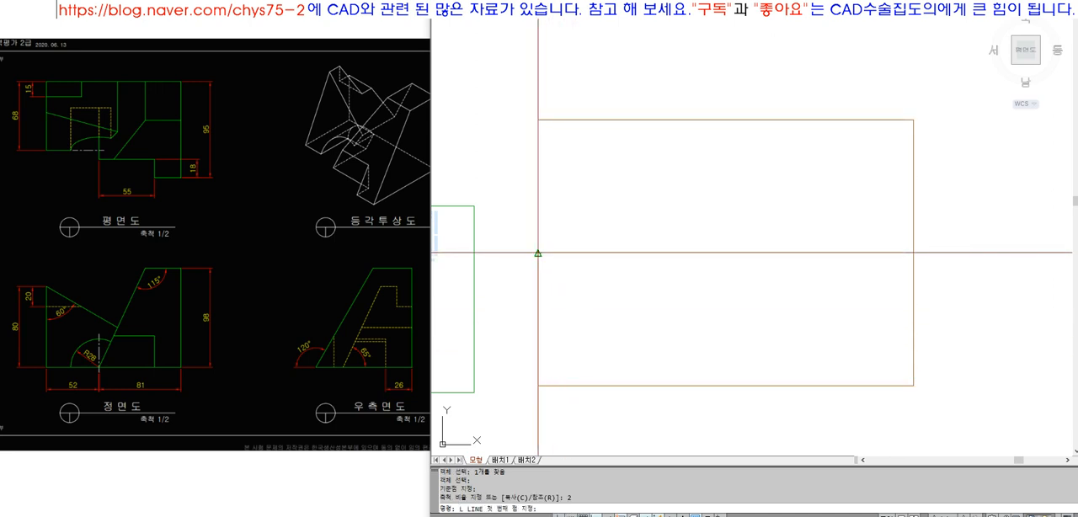
left_click(539, 253)
key("F8")
key("F8")
left_click(734, 279)
key("space")
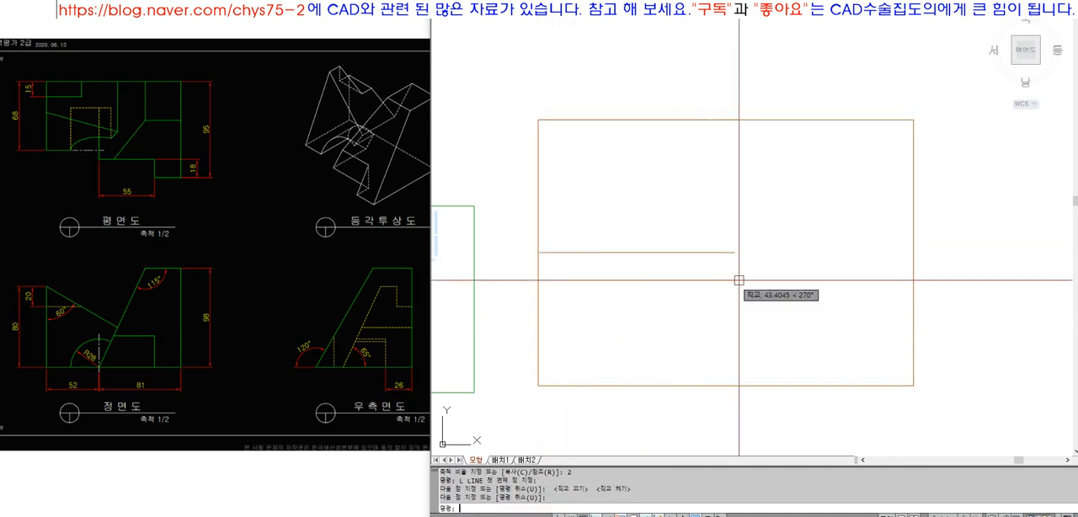
Extend the horizontal midline to the rectangle's right edge
key("Escape")
type("ex")
left_click(928, 287)
left_click(891, 261)
key("space")
left_click(745, 265)
left_click(728, 236)
Draw a vertical line from the horizontal midline's midpoint and extend it to the rectangle's top and bottom edges
type("l")
key("space")
left_click(726, 253)
left_click(734, 173)
key("space")
type("ex")
key("space")
left_click(735, 121)
key("space")
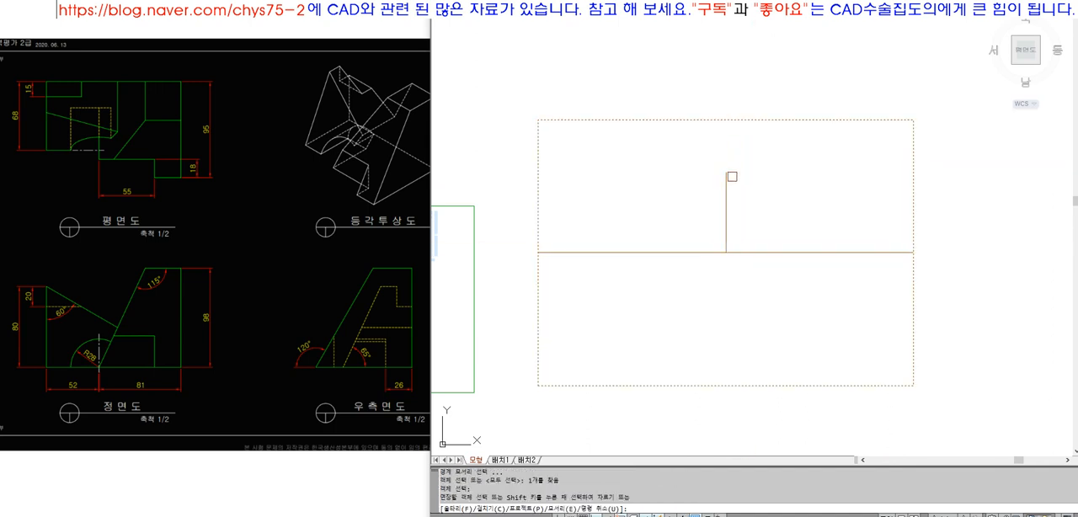
left_click(727, 223)
Draw a diagonal across the sheet's lower-left quarter, from the left edge's midpoint to the bottom edge's midpoint
key("space")
type("l")
key("space")
left_click(537, 386)
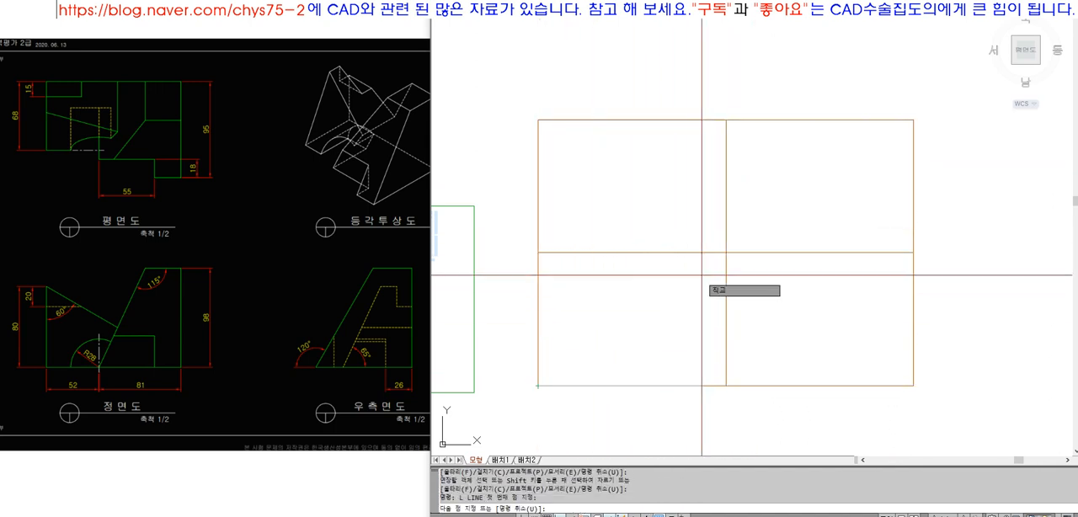
key("Escape")
key("space")
left_click(538, 252)
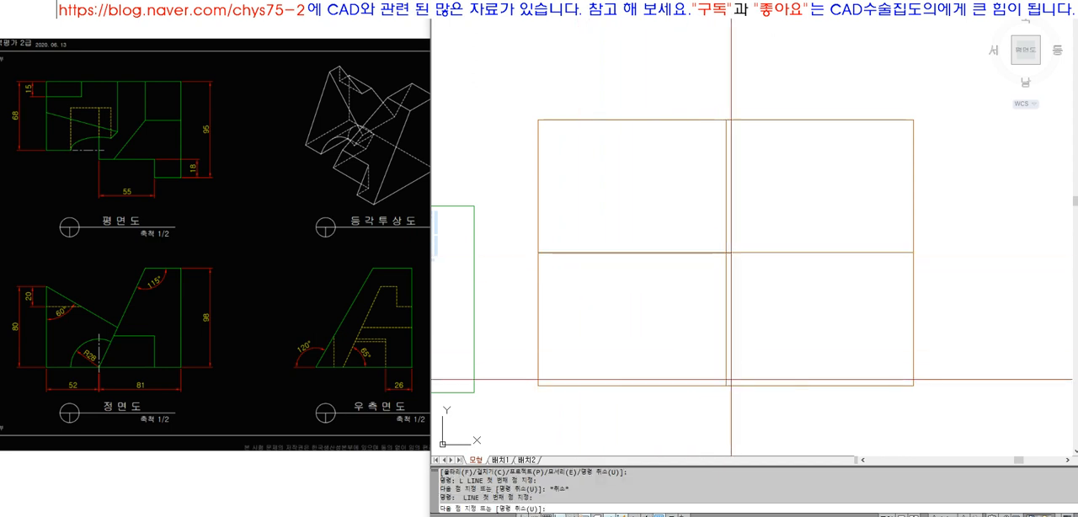
key("space")
Extend the short vertical line through the diagonal's midpoint to the horizontal midline and the sheet's bottom edge
type("ex")
key("space")
left_click(637, 254)
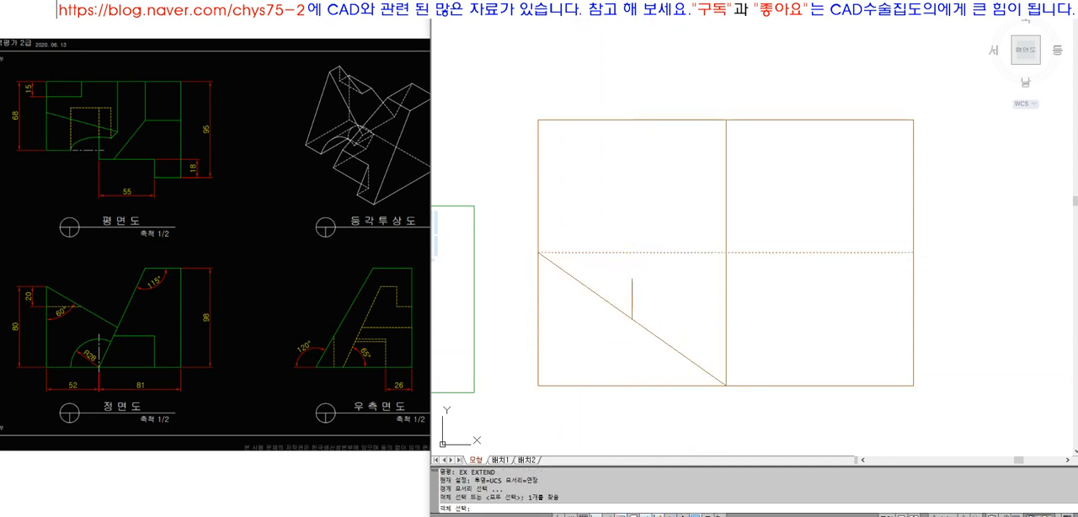
key("space")
key("space")
left_click(634, 254)
key("space")
left_click(632, 278)
Draw a horizontal line through the diagonal's midpoint and extend it to the sheet's left edge and the vertical midline
key("space")
key("space")
left_click_drag(632, 398, 628, 381)
key("space")
left_click(634, 311)
key("space")
left_click(633, 311)
left_click(678, 310)
key("space")
type("ex")
key("space")
left_click(560, 327)
key("space")
key("space")
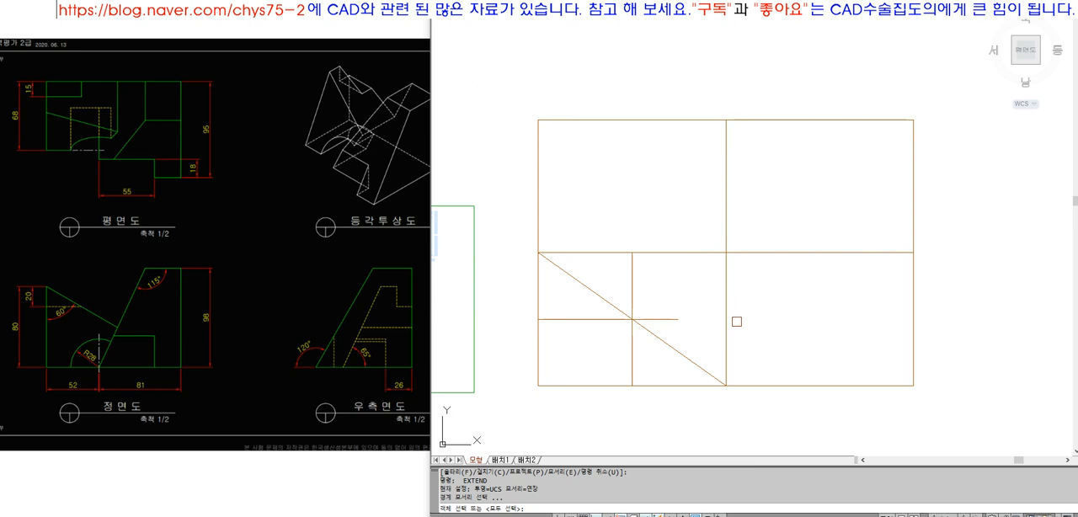
Erase the diagonal and copy the lower-left quarter's cross lines to the upper-left and lower-right quarters
key("space")
type("e")
left_click(669, 342)
key("space")
type("cp")
key("space")
left_click(659, 301)
left_click(577, 356)
key("space")
left_click(537, 386)
left_click(538, 252)
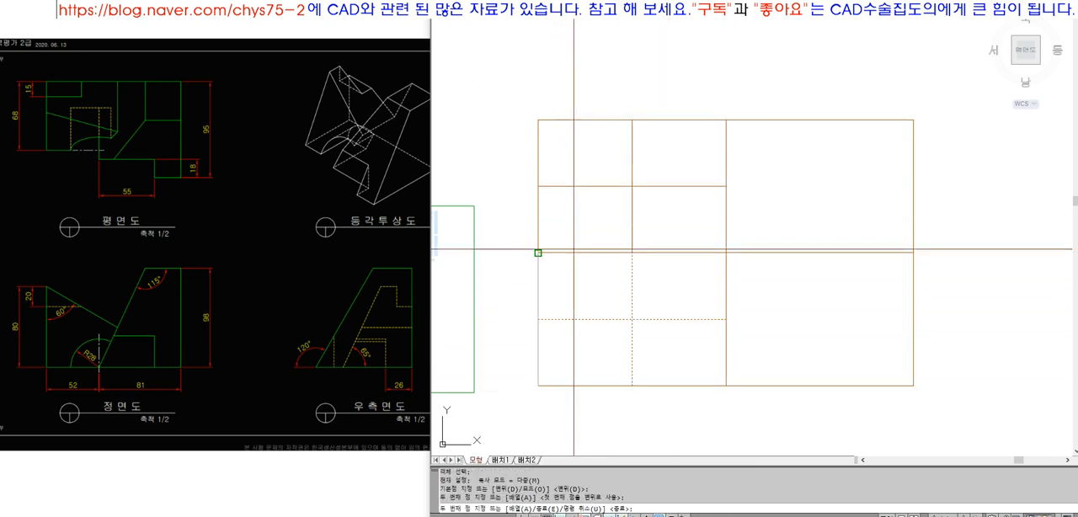
left_click(725, 385)
key("space")
Erase the two full midlines that divide the sheet into quarters
left_click(758, 284)
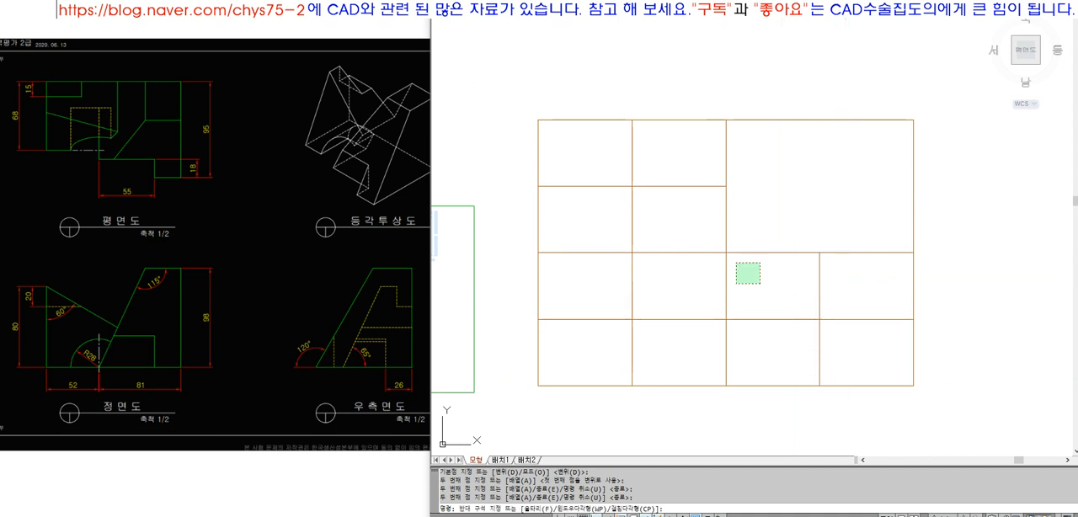
left_click(721, 246)
type("e")
key("space")
Move the centre cross lines of the three view areas to the green layer
left_click(854, 345)
left_click(610, 168)
left_click(679, 12)
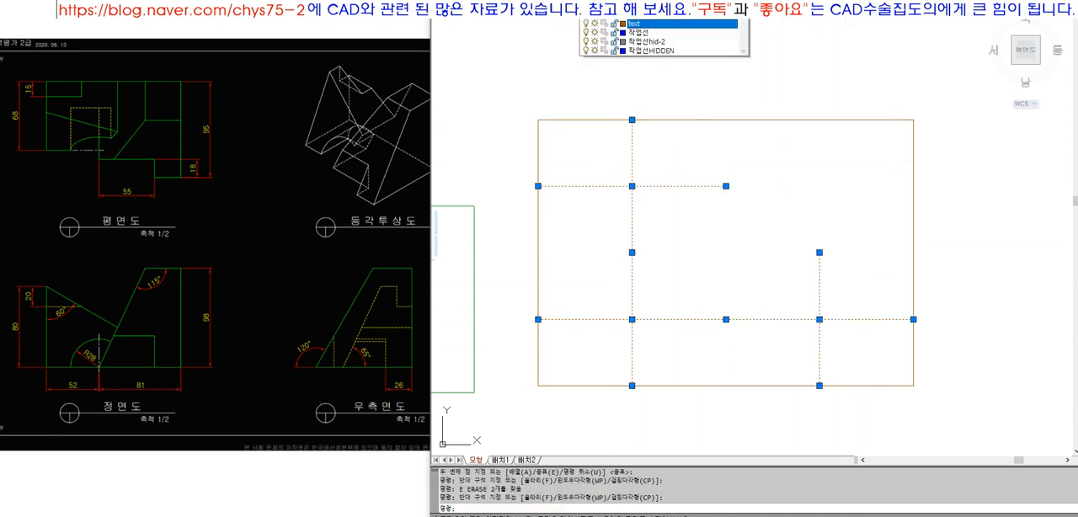
left_click(677, 71)
Zoom to the sheet rectangle so it fills the drawing area
type("z")
key("space")
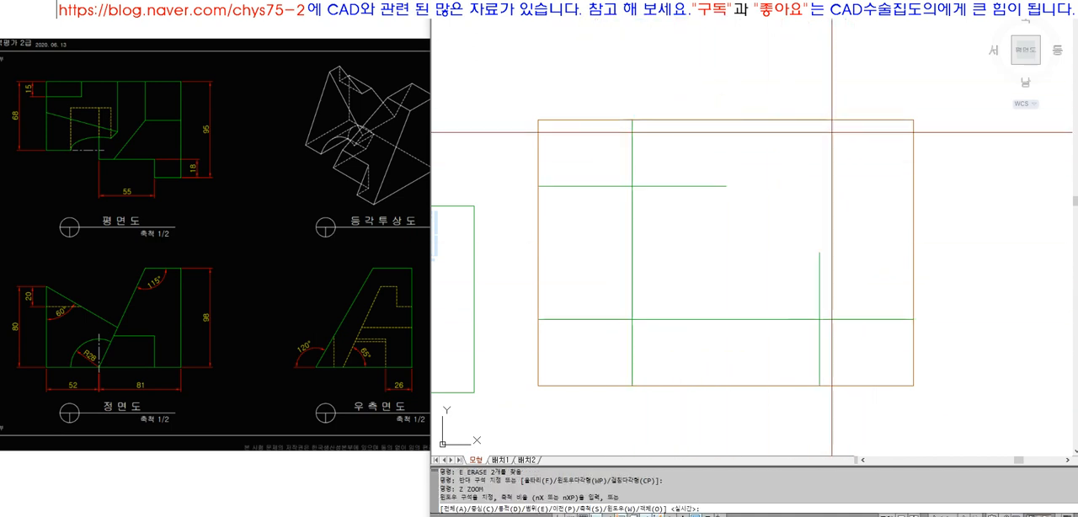
type("o")
key("space")
scroll(789, 147, "down", 2)
type("z")
key("space")
type("o")
key("space")
left_click(835, 62)
key("space")
key("space")
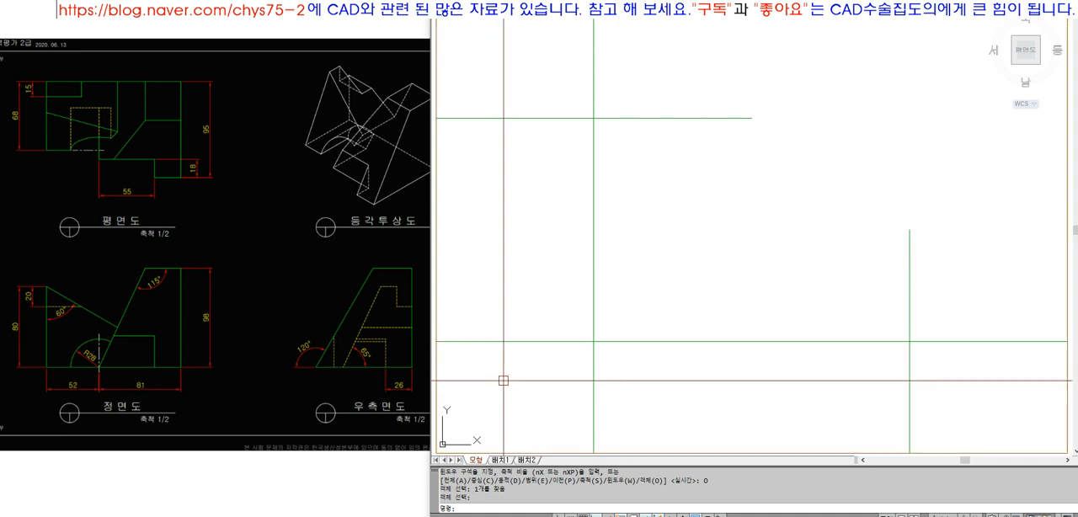
Offset the lower-left view area's vertical centre line by 133/2 to both sides
type("o")
key("Return")
type("133")
key("Return")
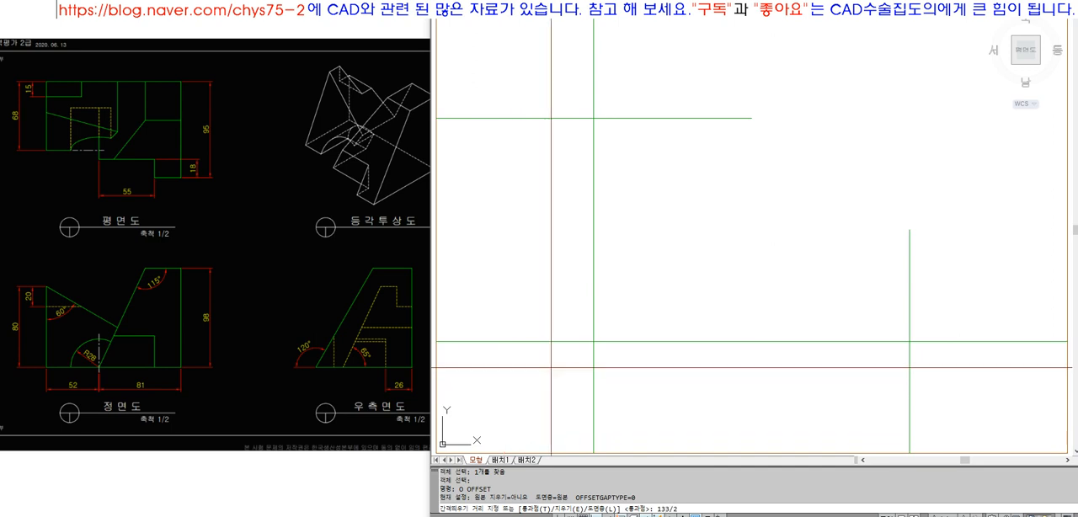
left_click(593, 366)
left_click(556, 364)
left_click(594, 363)
left_click(620, 363)
key("Return")
Erase the vertical centre line between the two offset lines in the lower-left view area
type("e")
key("Return")
left_click(612, 367)
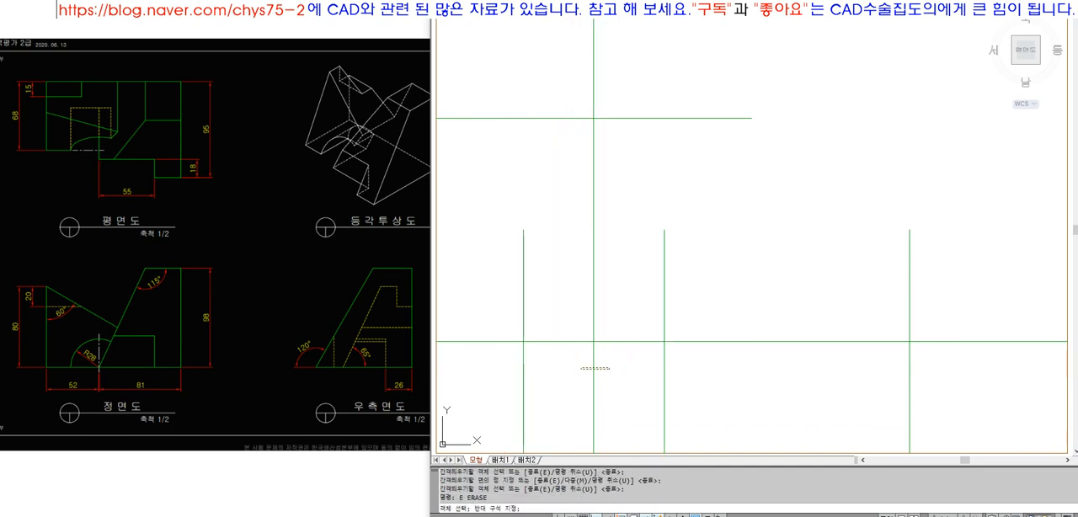
left_click(571, 365)
key("Return")
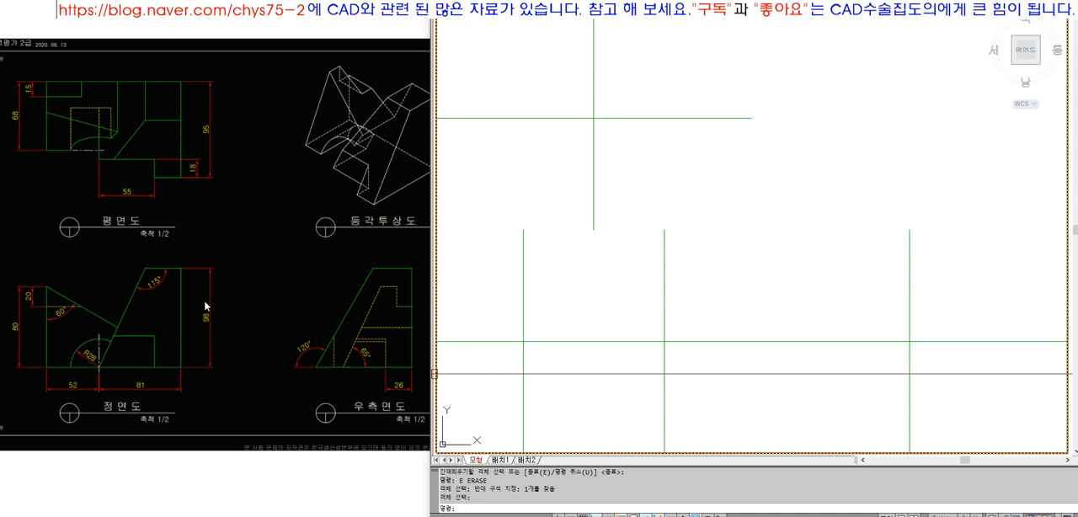
Offset the lower-left view area's horizontal centre line by 98/2 to both sides
type("o")
key("Return")
type("98/2")
key("Return")
left_click(628, 341)
left_click(627, 322)
left_click(620, 341)
left_click(613, 362)
key("Return")
Erase the horizontal centre line between the two offset lines in the lower-left view area
key("e")
key("Return")
left_click(605, 342)
key("Return")
Trim the protruding ends of the four crossing offset lines in the lower-left area so they form a closed rectangle
key("t")
key("r")
key("Return")
left_click(687, 408)
left_click(511, 281)
key("Return")
left_click(492, 270)
left_click(700, 280)
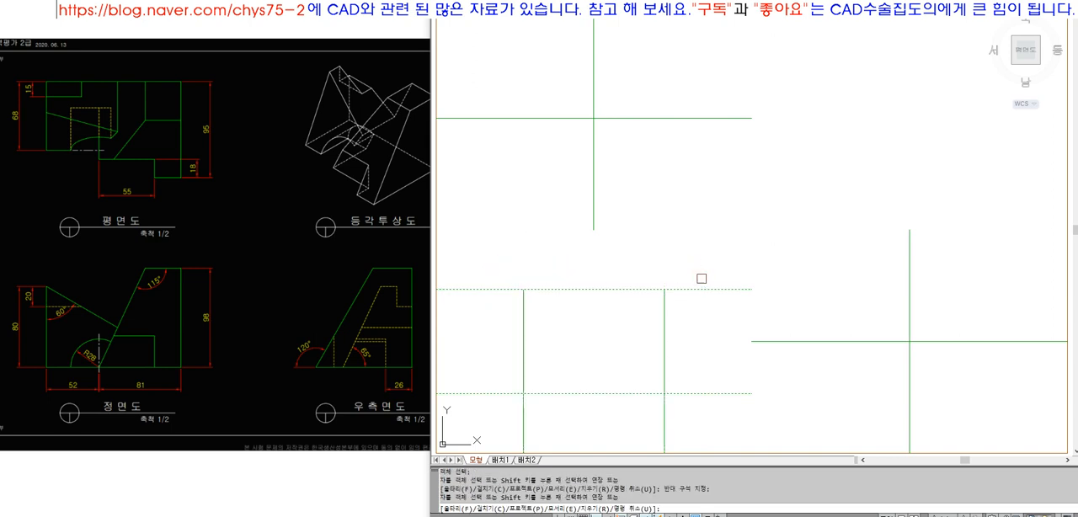
left_click(714, 264)
left_click(689, 391)
left_click(696, 397)
left_click(708, 411)
left_click(498, 416)
left_click(498, 419)
left_click(475, 266)
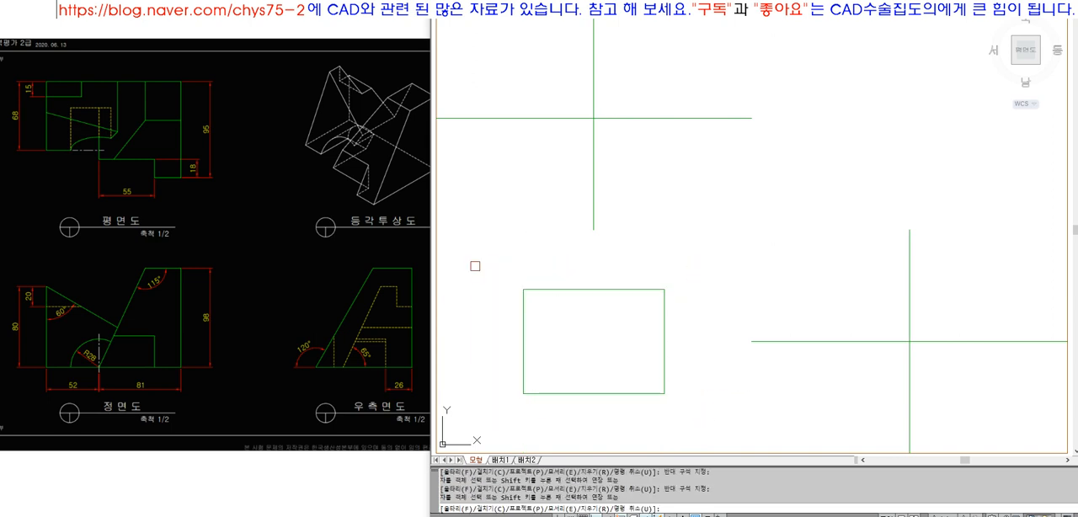
key("Return")
Measure the lower-left rectangle's height with a vertical dimension without placing it
type("dim")
key("Return")
key("Escape")
key("Escape")
type("dim")
key("Return")
type("ver")
key("Return")
left_click(664, 394)
left_click(664, 290)
key("Escape")
Measure the lower-left rectangle's width with a horizontal dimension without placing it
key("Return")
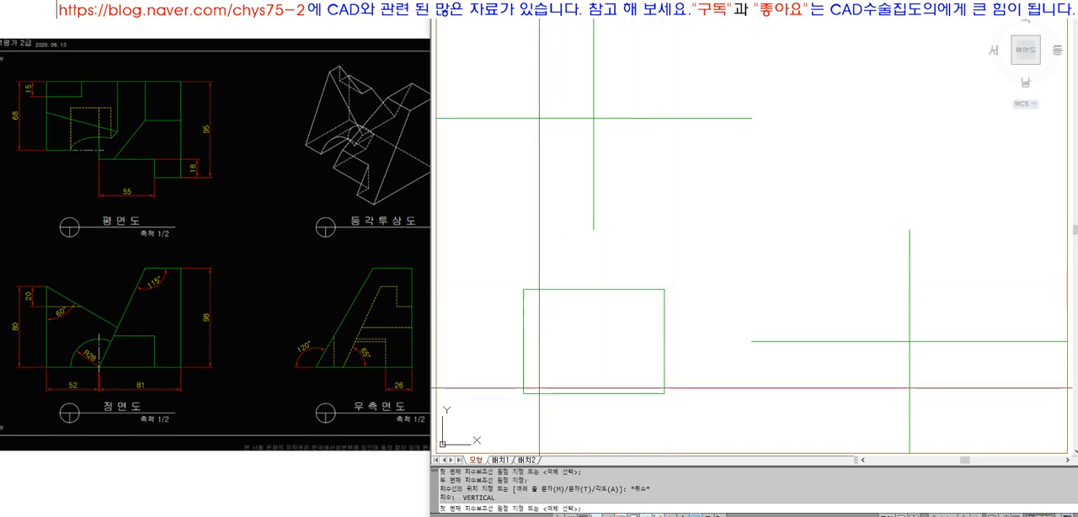
left_click(524, 394)
left_click(663, 394)
key("Escape")
type("HOR")
key("Return")
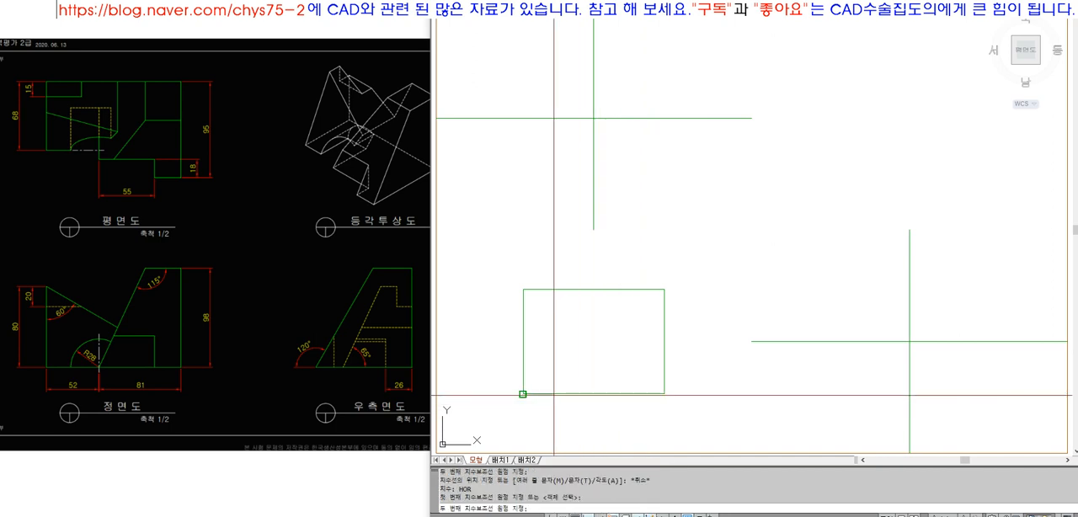
left_click(524, 393)
left_click(664, 393)
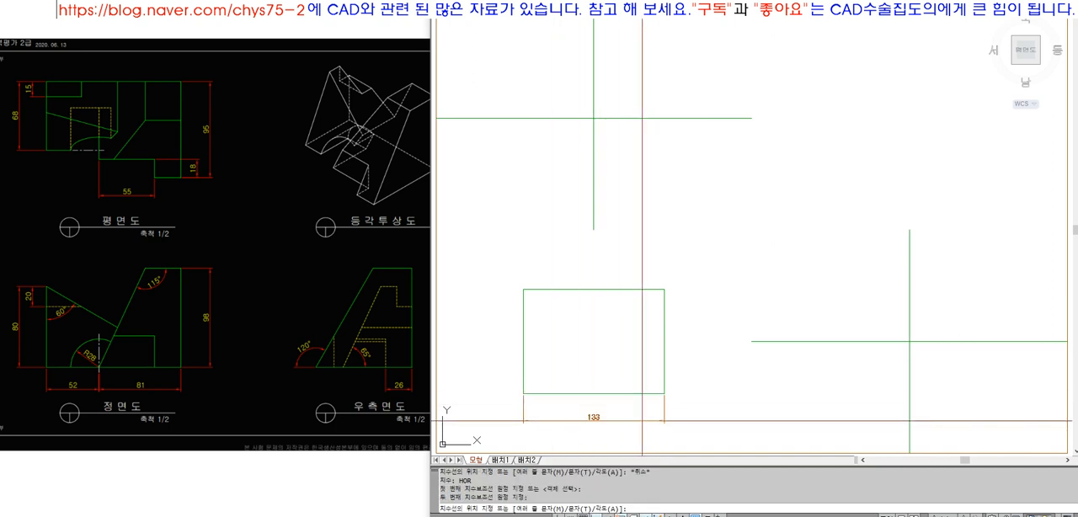
key("Escape")
key("Escape")
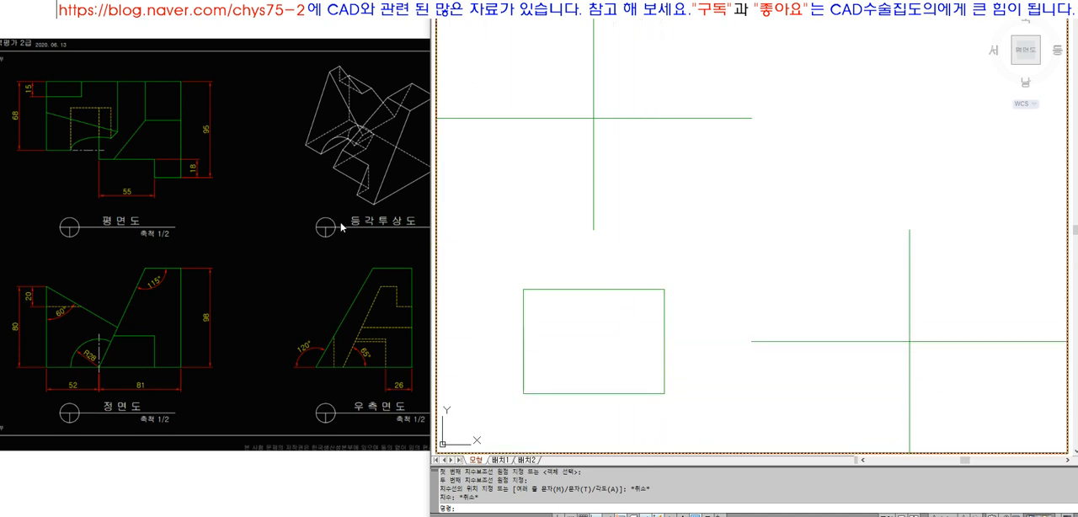
key("Escape")
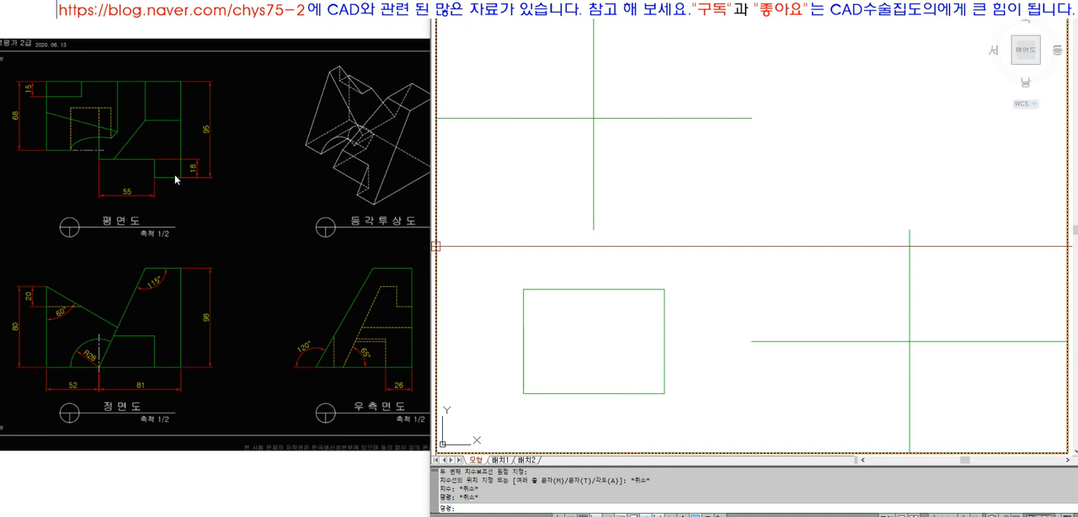
Offset the upper-left view area's horizontal centre line by 95/2 to both sides
type("o")
key("Return")
type("9")
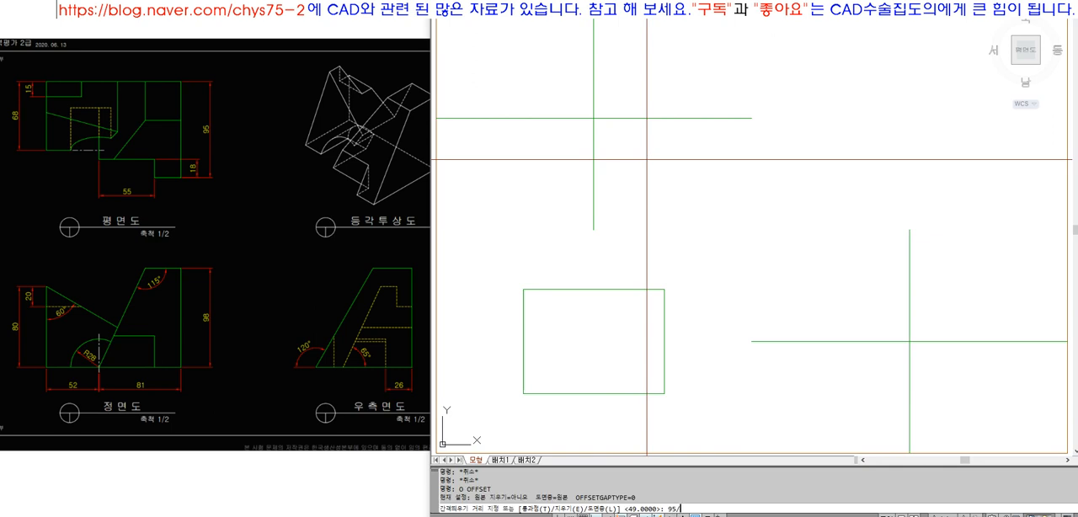
key("Return")
left_click(592, 118)
left_click(638, 108)
left_click(634, 118)
left_click(633, 132)
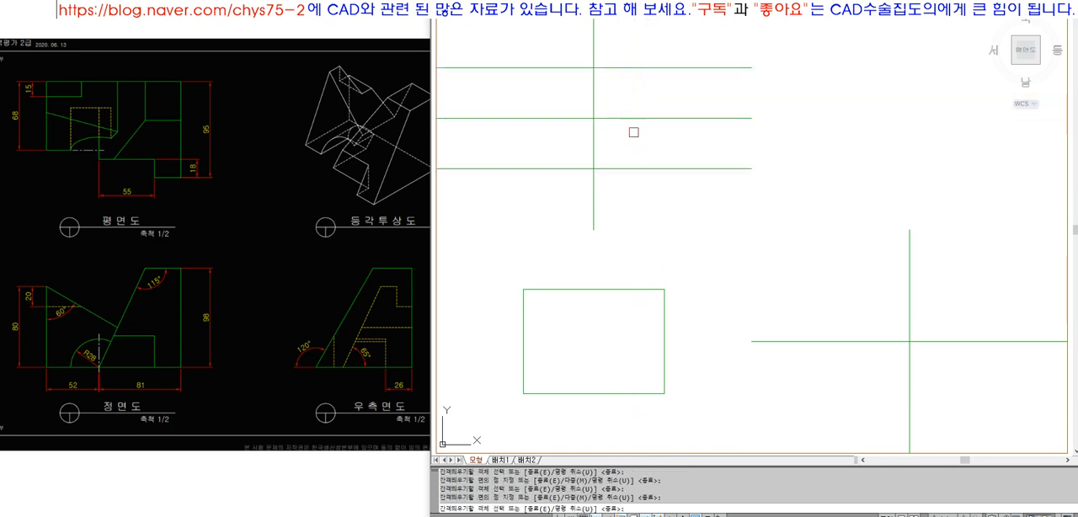
key("Return")
Erase the horizontal and vertical centre lines of the upper-left view area
left_click(624, 139)
left_click(582, 104)
type("e")
key("Return")
Draw two vertical lines from the lower rectangle's upper corners up past the uppermost offset line
type("l")
key("Return")
left_click(523, 289)
left_click(547, 48)
key("Return")
key("Return")
left_click(664, 289)
left_click(671, 40)
Trim the offset lines outside the two verticals and the verticals below the upper-left view's lower edge
key("Return")
type("tr")
key("Return")
left_click(696, 55)
left_click(503, 190)
key("Return")
left_click(493, 185)
left_click(493, 57)
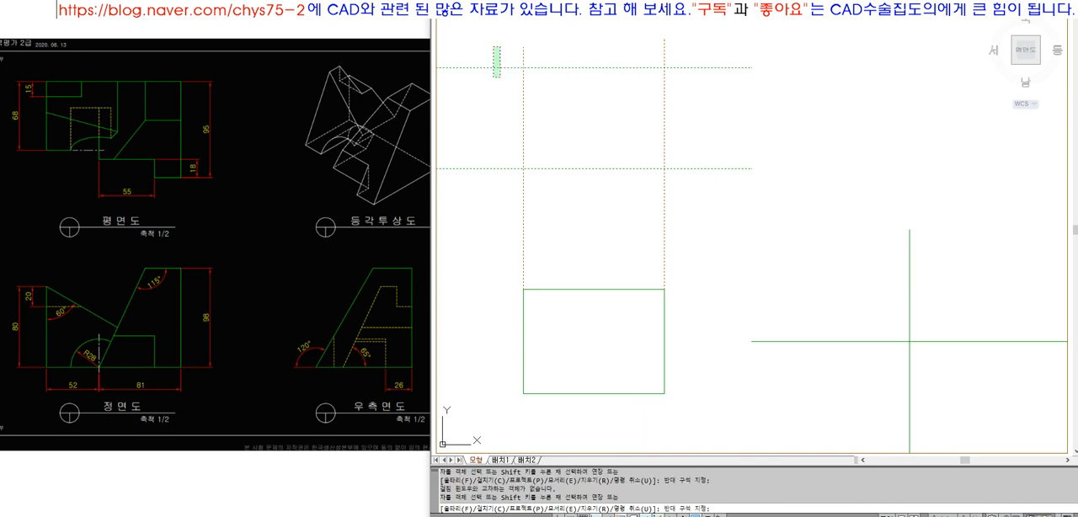
left_click(485, 171)
left_click(468, 183)
left_click(718, 215)
left_click(766, 213)
left_click(727, 44)
left_click(695, 51)
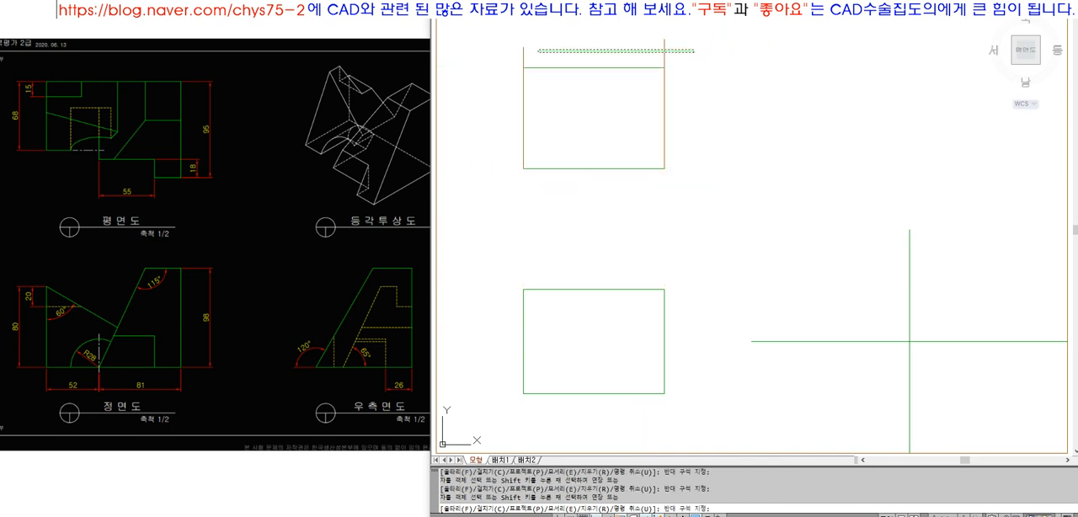
left_click(536, 51)
key("Return")
key("Return")
Trim the two vertical stubs that protrude above the upper-left rectangle's top edge
left_click(548, 68)
key("Return")
left_click(508, 54)
left_click(701, 52)
key("Return")
Match the upper-left rectangle's vertical sides to the properties of its green top edge
type("m")
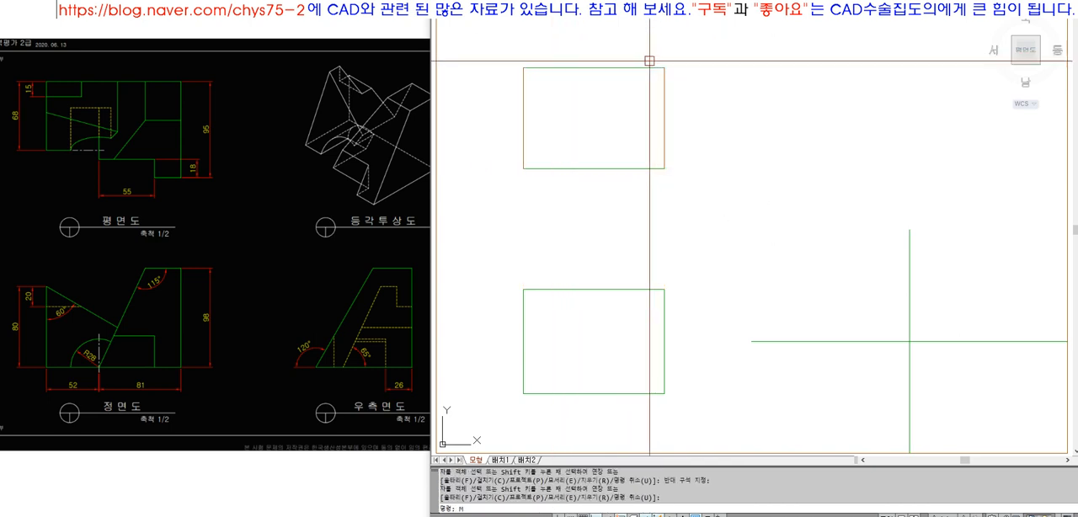
type("a")
key("Return")
left_click(628, 67)
left_click(515, 53)
left_click(727, 226)
key("Return")
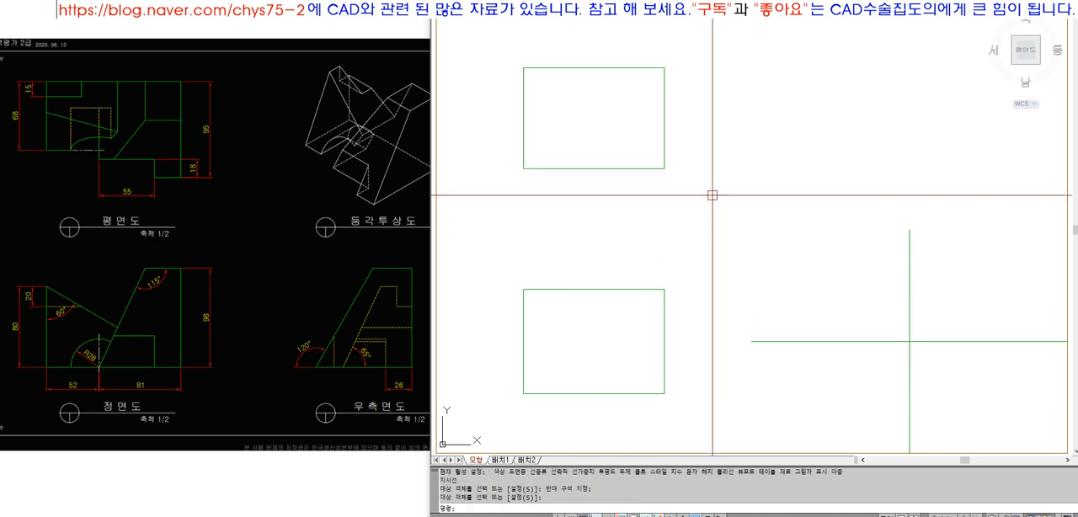
Offset the lower-right view area's vertical centre line by 95/2 to the left
type("o")
key("Return")
type("9")
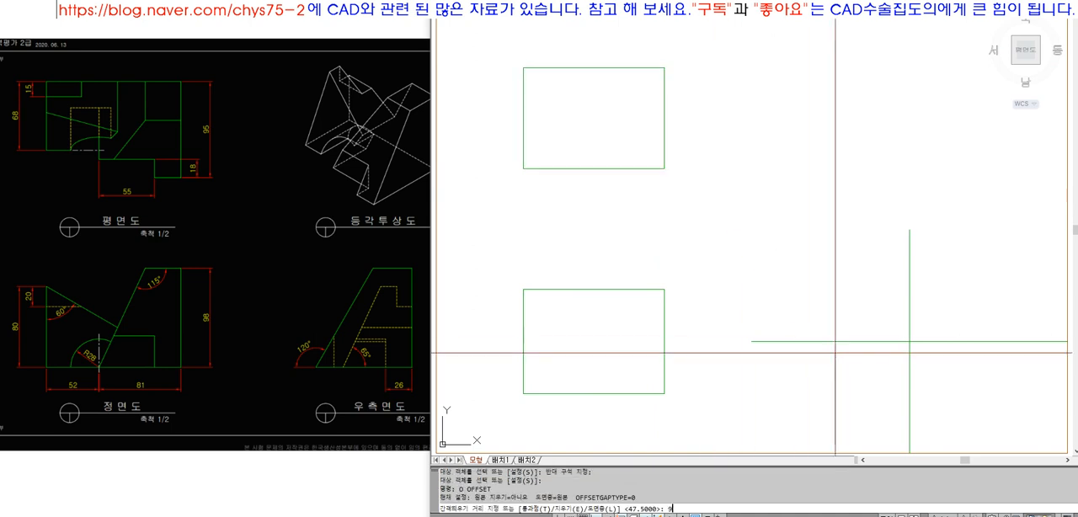
type("2")
key("Return")
left_click(910, 342)
left_click(882, 346)
key("Return")
Erase the lower-right view area's original horizontal and vertical centre lines
left_click(929, 365)
left_click(903, 304)
key("e")
key("Return")
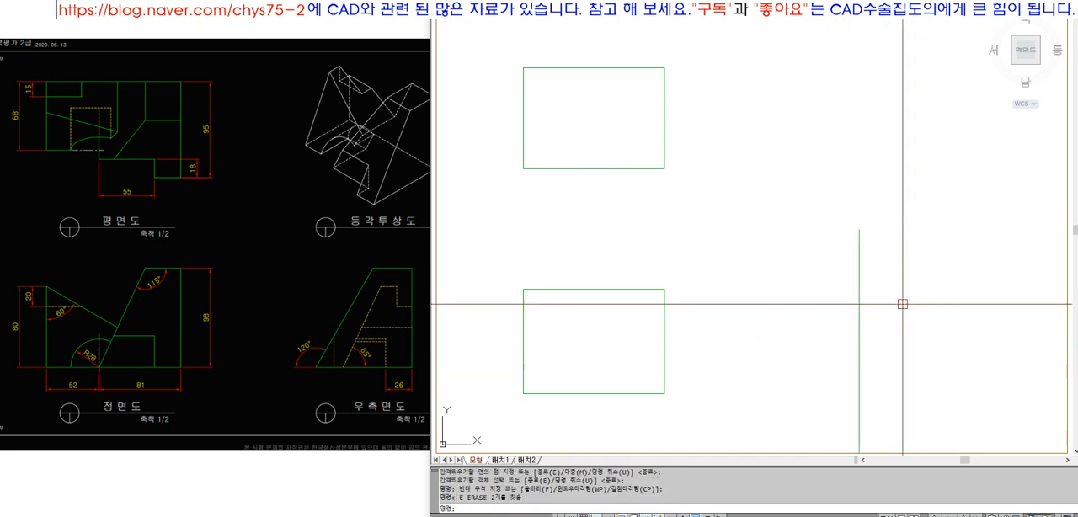
left_click(903, 304)
left_click(795, 404)
key("Escape")
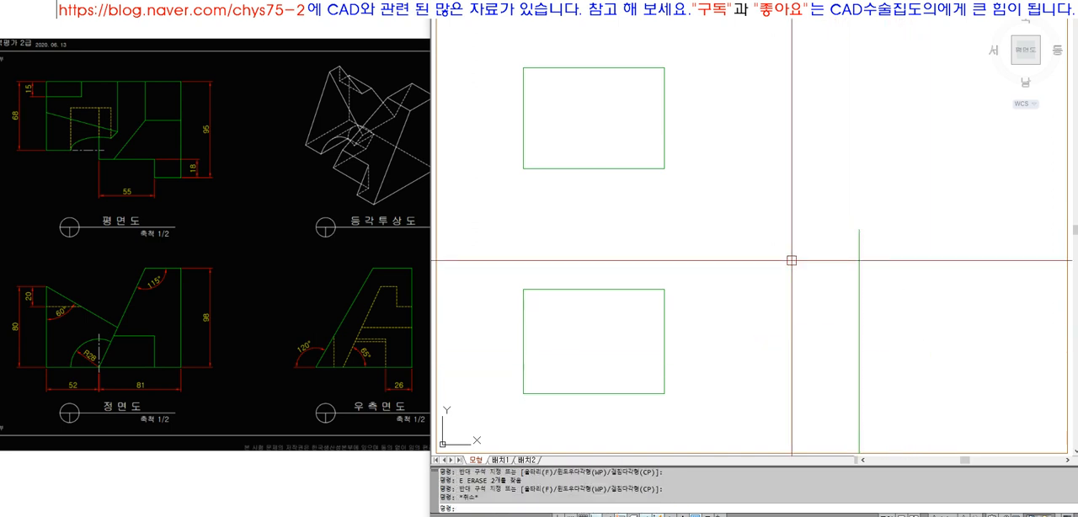
left_click(604, 179)
left_click(583, 143)
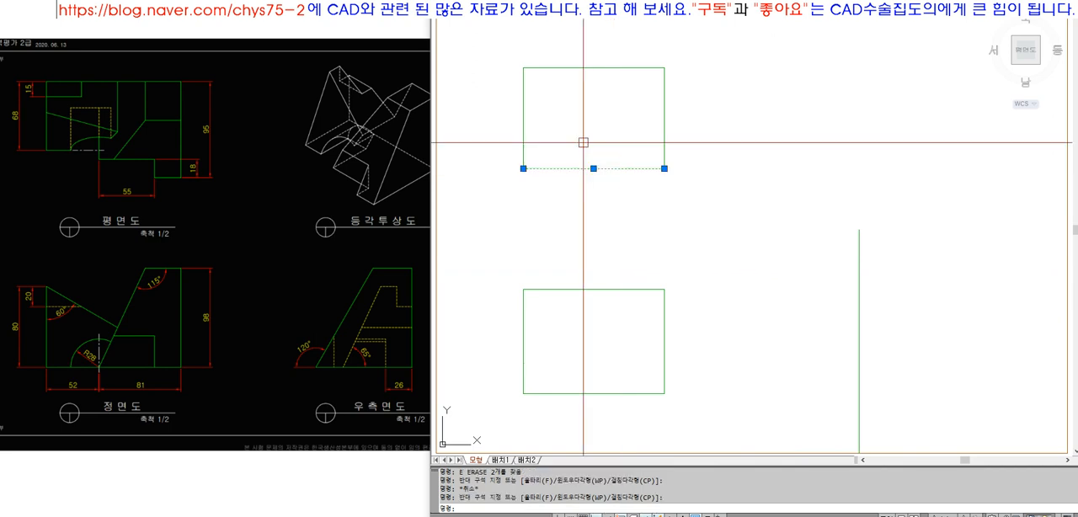
key("Escape")
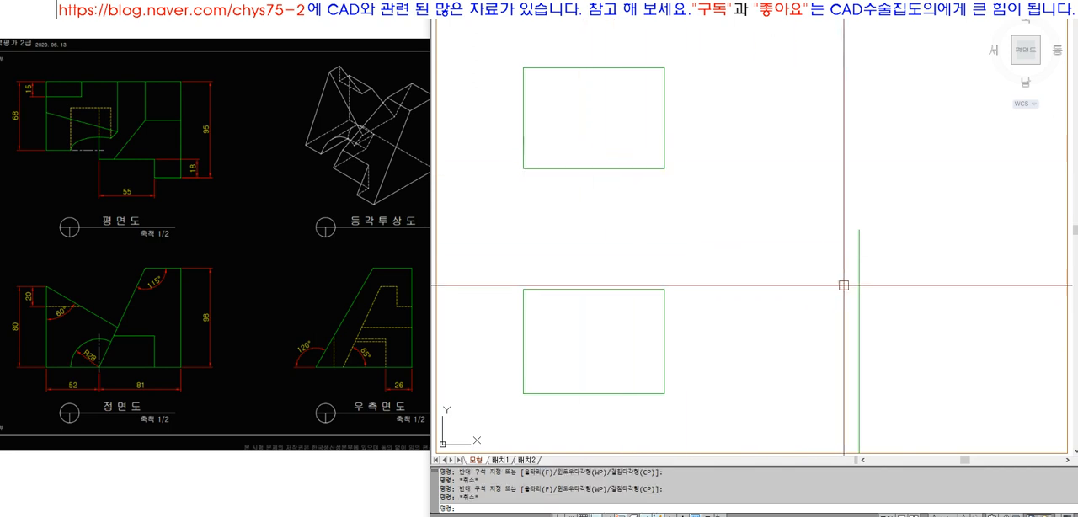
left_click(917, 303)
left_click(794, 292)
Draw a projection line from the upper rectangle's lower-right corner horizontally toward the offset vertical line and extend that vertical upward with another line
type("l")
key("Return")
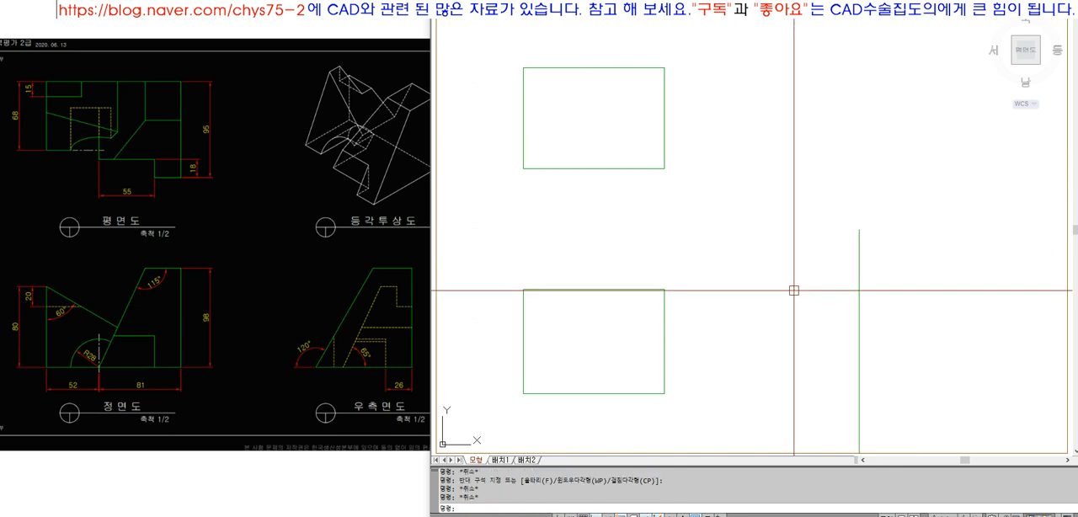
left_click(665, 169)
left_click(843, 168)
key("Return")
Fillet the horizontal projection line and the upper vertical line with radius 0 to form a sharp corner
type("f")
key("Return")
left_click(859, 199)
left_click(831, 168)
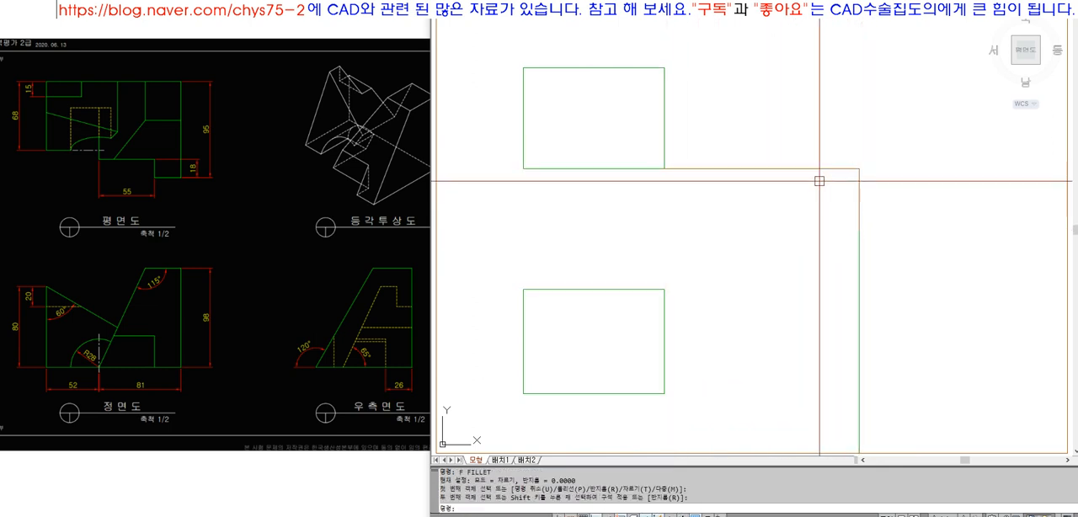
left_click(859, 303)
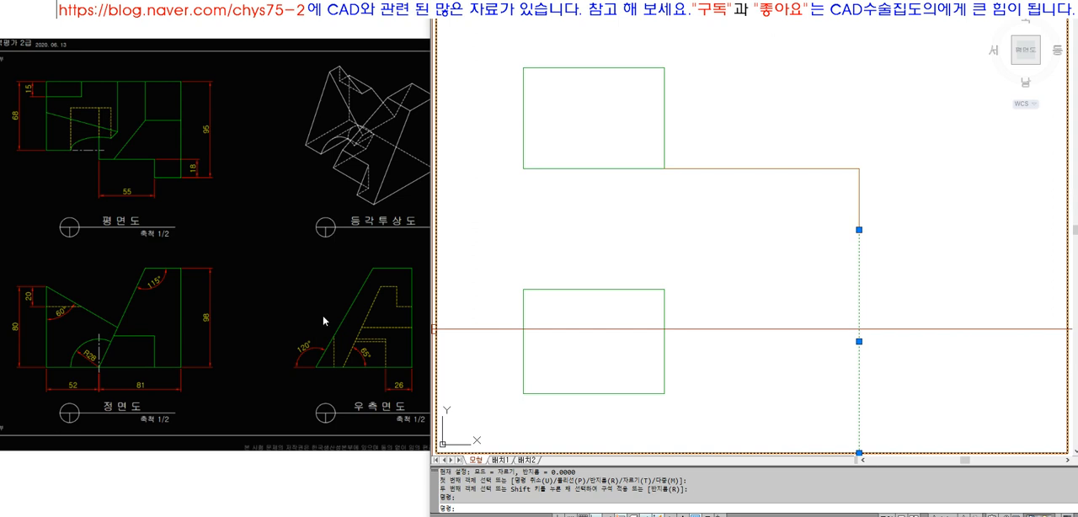
key("Escape")
key("Escape")
Draw a horizontal line rightward from the corner of the projection lines and rotate it 45 degrees about that corner
type("l")
key("Return")
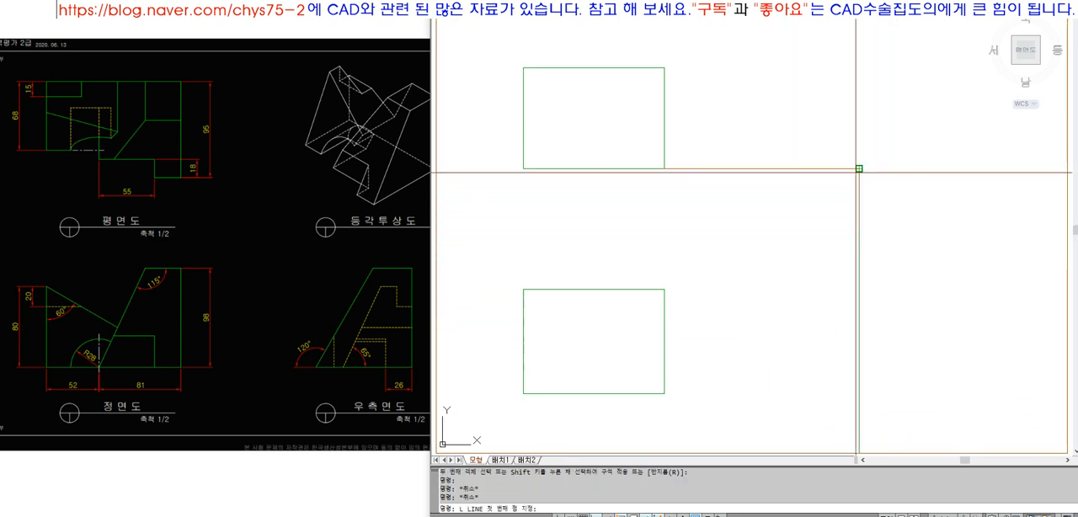
left_click(857, 173)
left_click(998, 192)
key("space")
type("ro")
left_click(923, 189)
left_click(881, 155)
key("space")
left_click(866, 167)
type("45")
key("space")
Extend the 45-degree line up to the sheet's top border
type("ex")
key("space")
left_click(943, 14)
key("space")
left_click(931, 97)
key("space")
Try erasing the projection lines that meet at the 45-degree line, and undo the erasure
left_click(892, 213)
left_click(843, 198)
type("e")
key("space")
left_click(767, 201)
left_click(735, 143)
key("Escape")
type("u")
key("space")
Draw a horizontal projection line from the upper rectangle's upper-right corner and extend it to the 45-degree line
type("l")
key("space")
left_click(665, 68)
left_click(791, 69)
type("ex")
left_click(931, 118)
left_click(905, 101)
key("space")
left_click(808, 90)
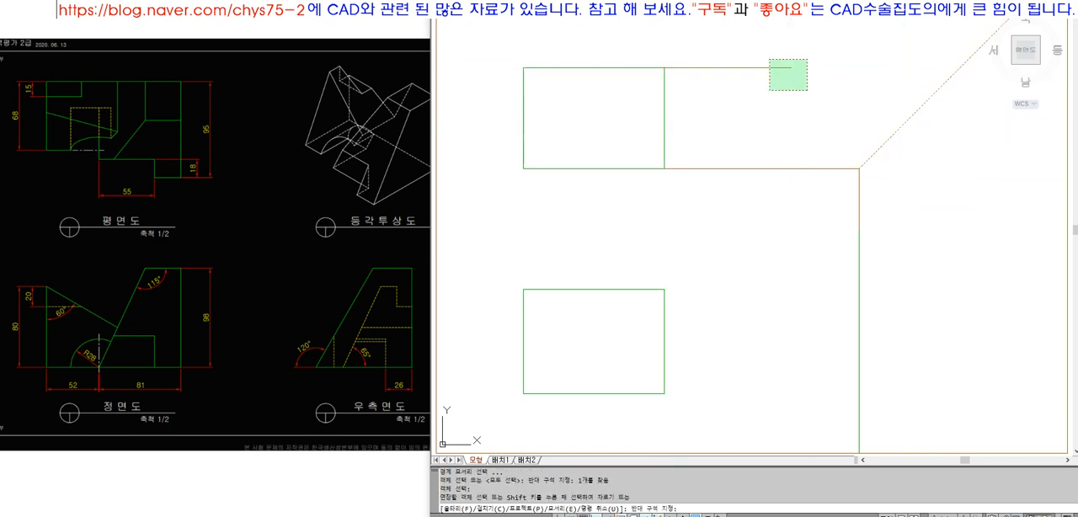
left_click(769, 60)
key("space")
Draw a vertical line from the upper projection line's intersection with the 45-degree line down into the right-side view area
type("l")
key("space")
left_click(960, 68)
left_click(960, 426)
key("space")
key("space")
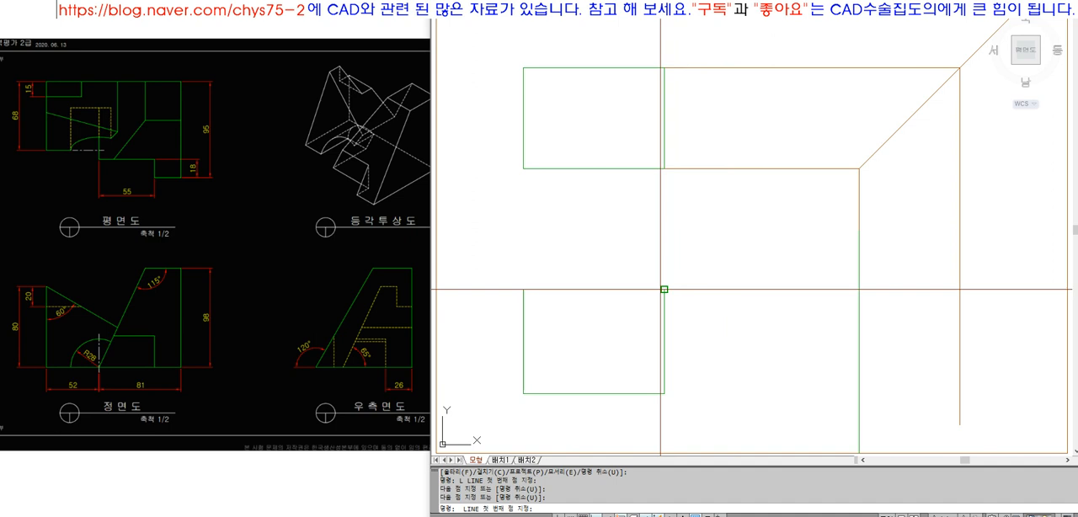
Draw horizontal projection lines rightward from the lower rectangle's upper-right and lower-right corners
left_click(664, 289)
left_click(906, 289)
key("space")
key("space")
left_click(664, 395)
left_click(891, 393)
key("space")
Extend both lower horizontal projection lines to the right-side view's far vertical line
type("ex")
left_click(976, 370)
left_click(923, 339)
key("space")
left_click(925, 426)
left_click(886, 271)
key("space")
Trim the crossing projection lines so that only a closed rectangle is left in the right-side view
left_click(859, 329)
key("space")
mouse_move(829, 271)
left_mouse_down()
mouse_move(801, 428)
mouse_move(1002, 418)
left_mouse_up()
key("space")
key("space")
left_click(877, 395)
key("space")
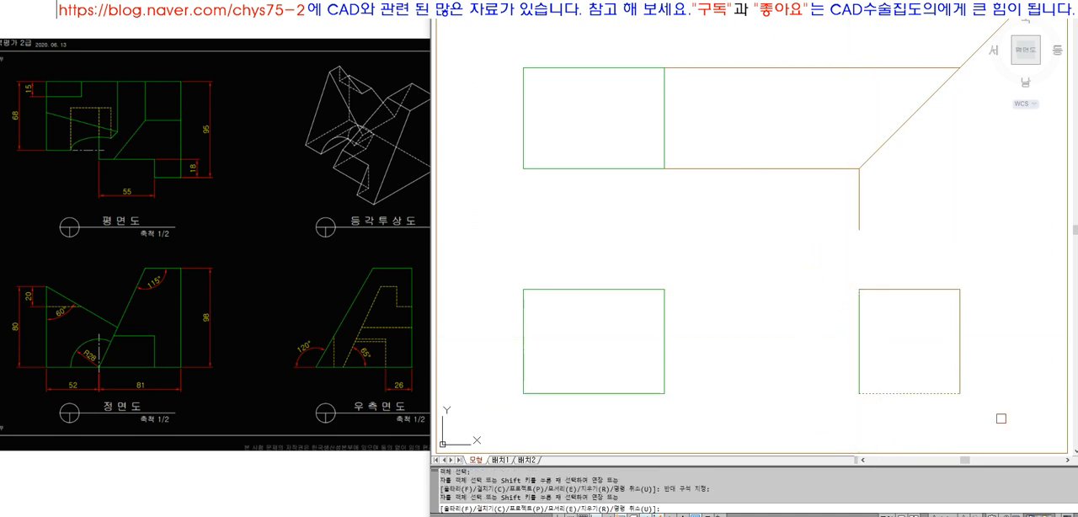
key("space")
Match the right-side view rectangle's brown edges to the properties of its green left edge
type("ma")
left_click(864, 377)
left_click(978, 409)
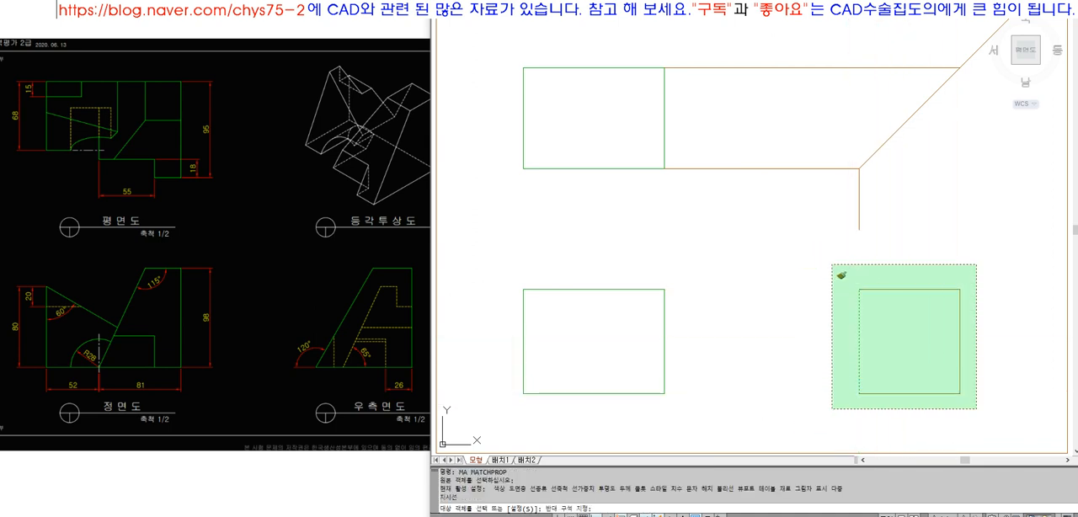
left_click(832, 265)
Erase the leftover vertical projection line and the two horizontal projection lines beside the upper rectangle
type("e")
left_click(885, 244)
left_click(845, 213)
type("e")
left_click(772, 191)
left_click(763, 133)
key("space")
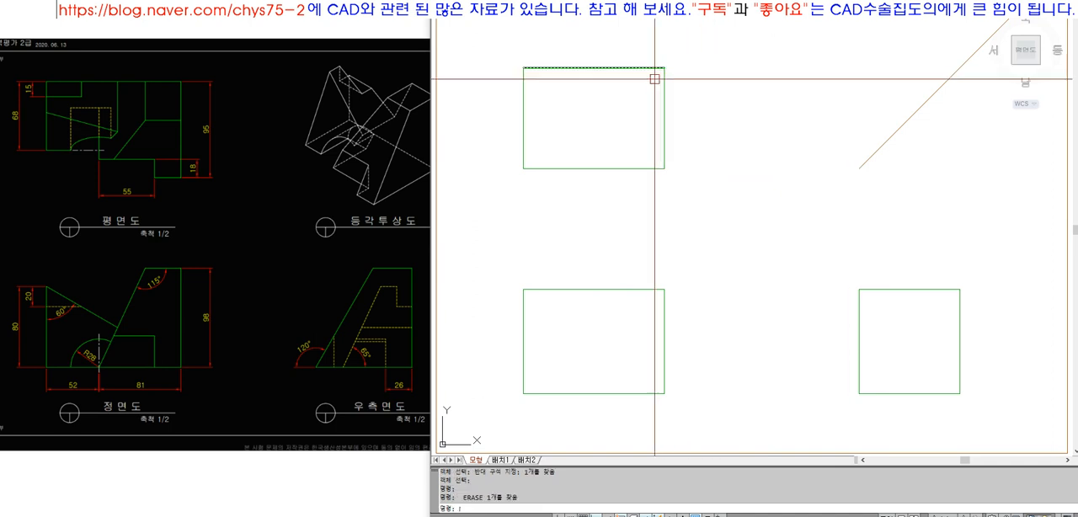
Match the 45-degree line's properties to the upper rectangle's green right edge
type("ma")
left_click(665, 89)
left_click(880, 200)
left_click(799, 109)
key("space")
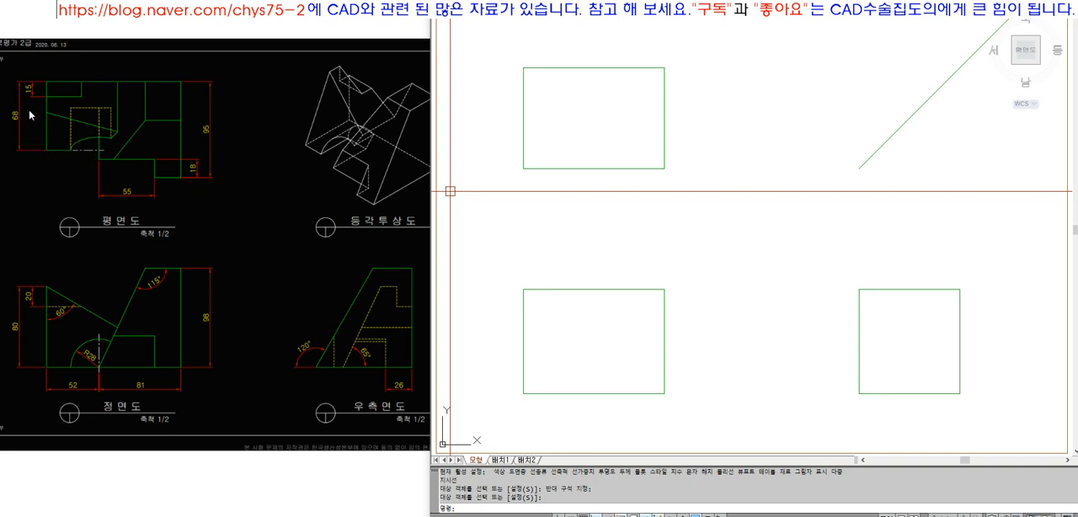
Offset the upper rectangle's top edge 68 downward
type("o")
key("Return")
type("68")
key("Return")
left_click(556, 67)
left_click(556, 96)
key("Return")
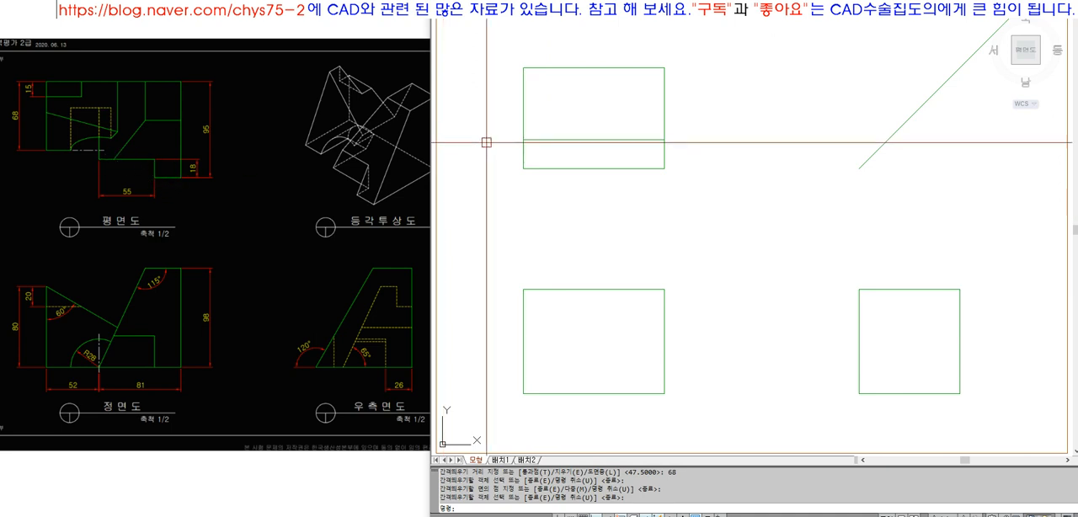
left_click(557, 139)
key("Escape")
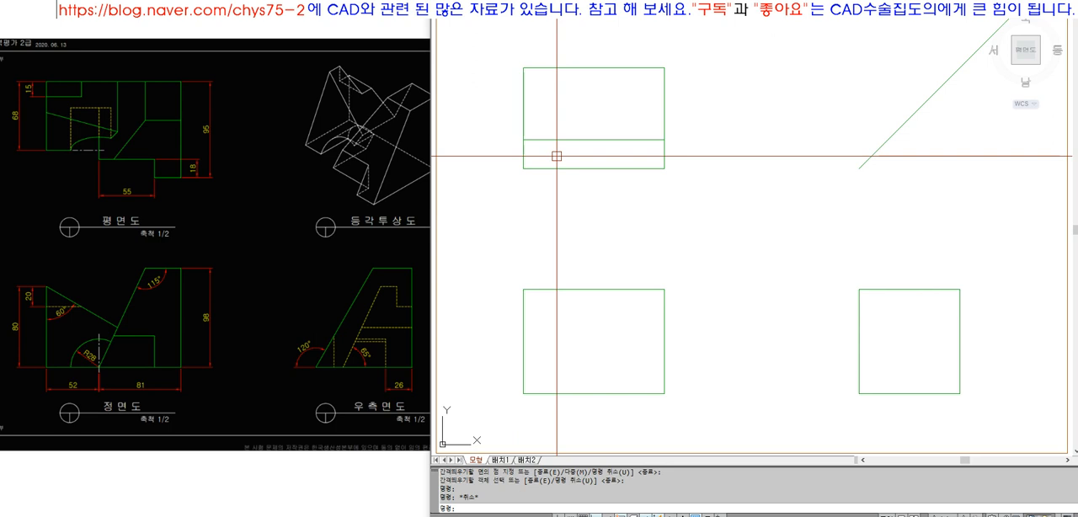
Add a vertical dimension left of the upper rectangle from its top edge to the offset line
type("DIM")
key("Return")
type("VER")
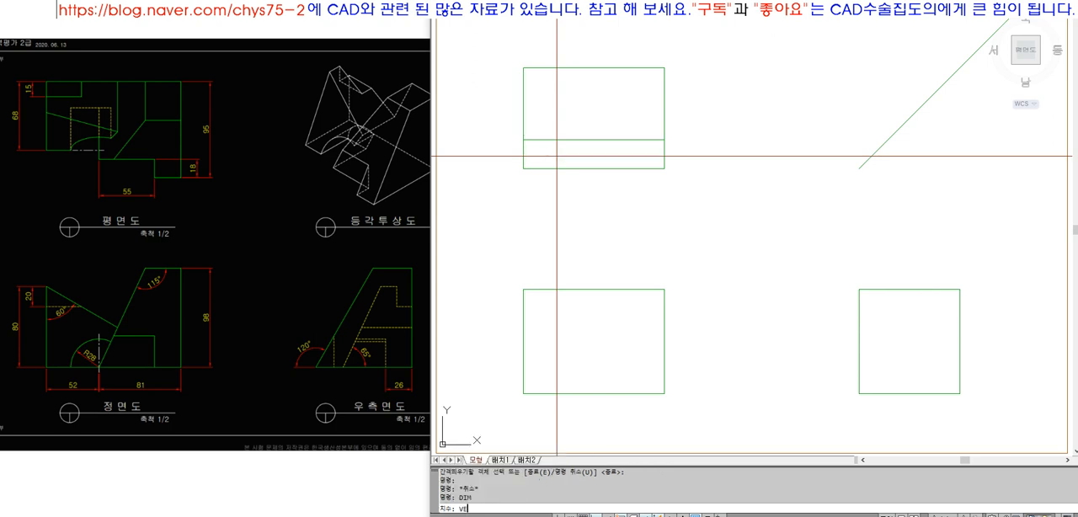
key("Return")
left_click(523, 169)
left_click(523, 68)
left_click(505, 148)
key("Return")
key("Escape")
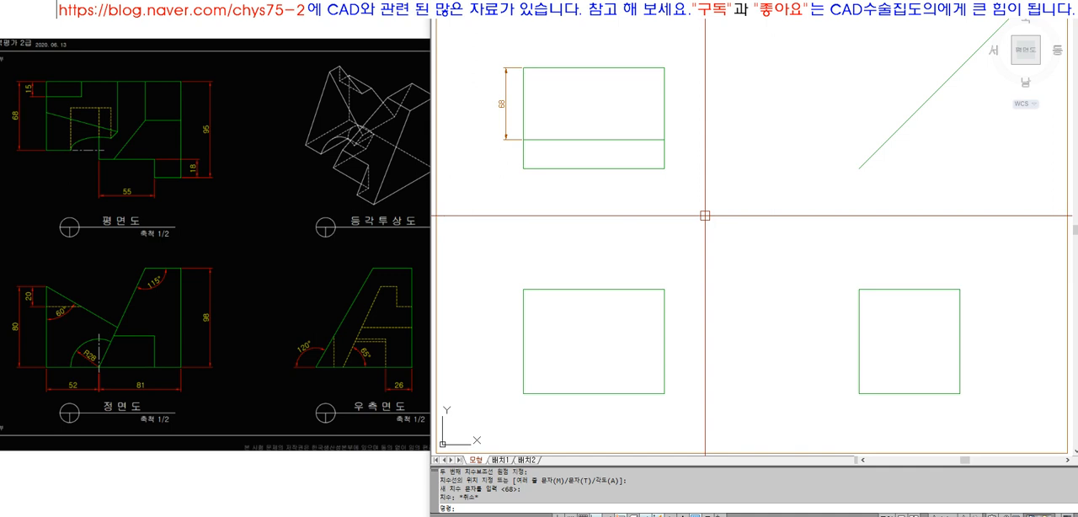
Erase the vertical dimension and the offset line from the upper view
type("e")
key("space")
left_click(508, 134)
key("space")
key("space")
left_click(546, 139)
key("space")
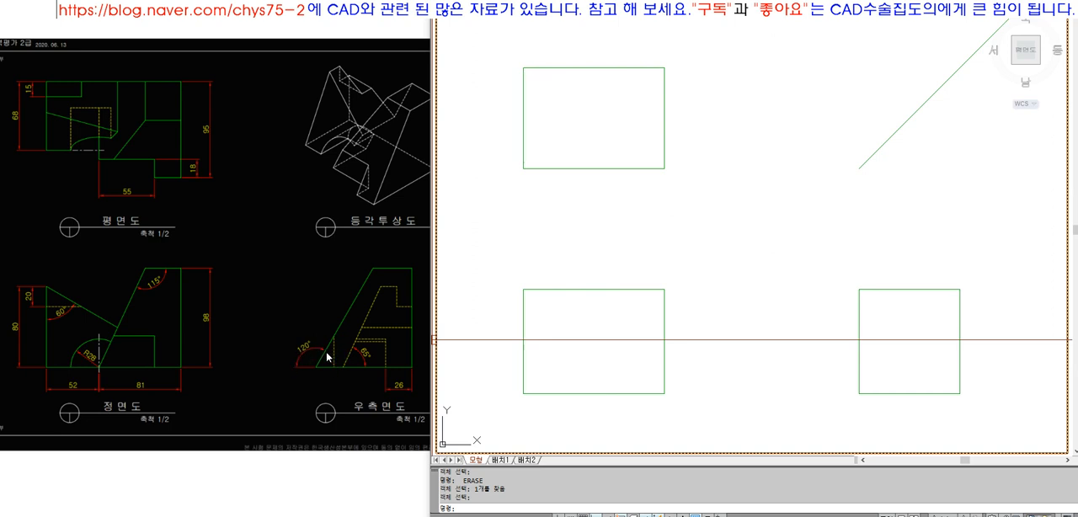
Try rotating the right-side view's left edge by -60 degrees about its lower end, and undo the rotation
type("ro")
key("Return")
left_click(891, 365)
left_click(853, 381)
key("Return")
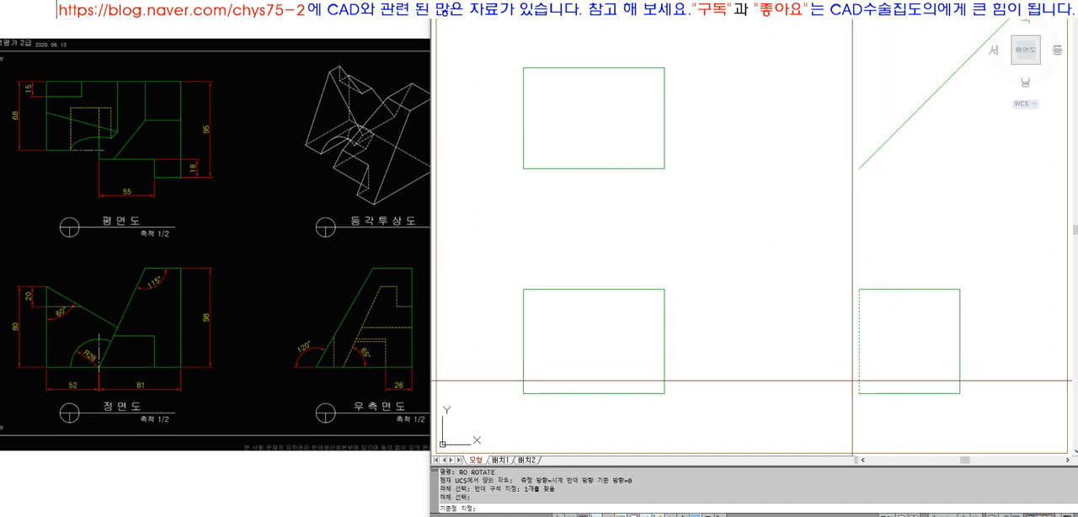
left_click(858, 394)
type("-60")
key("Return")
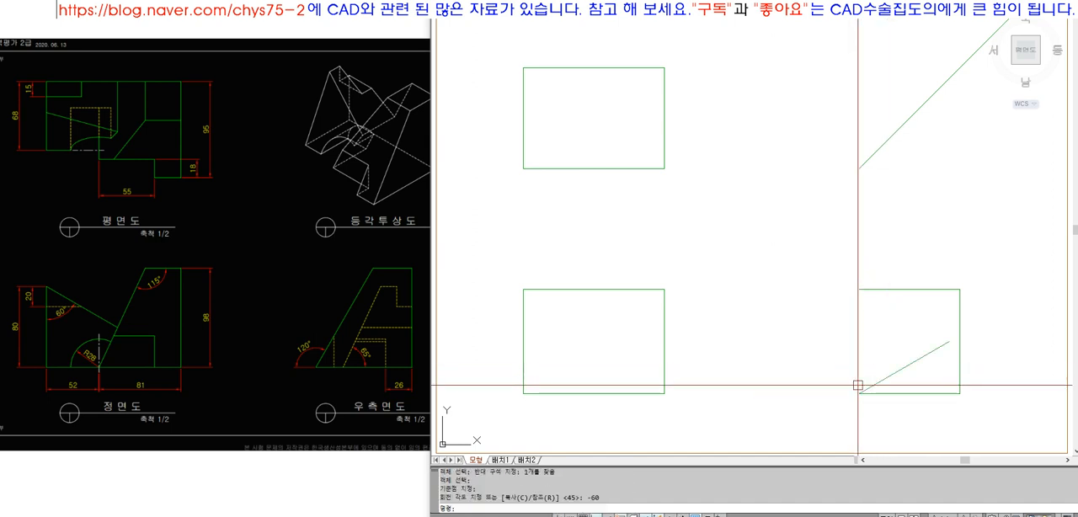
type("u")
key("Return")
Rotate the right-side view's left edge by -30 degrees about its lower end
type("R")
key("Return")
left_click(912, 355)
left_click(851, 364)
key("Return")
left_click(858, 393)
type("-")
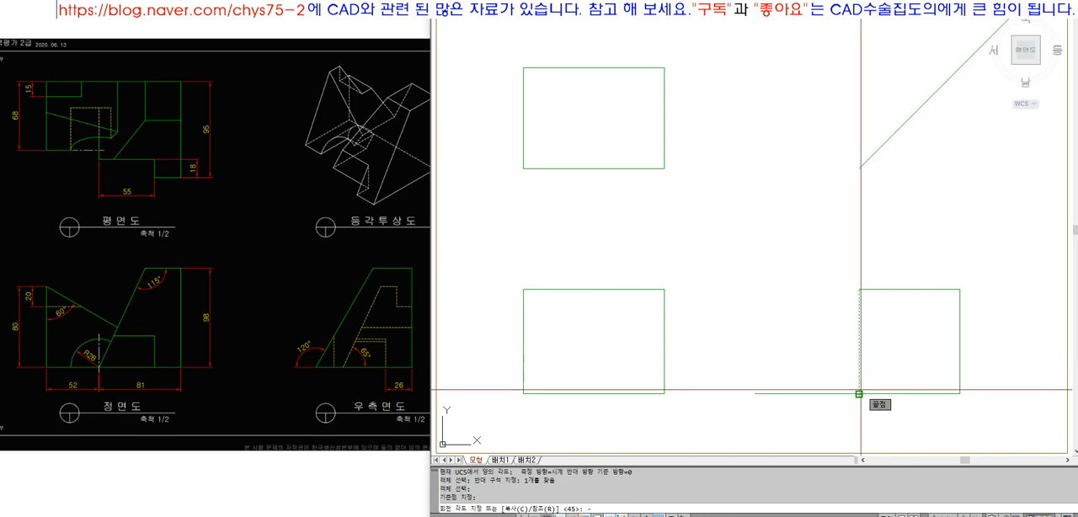
type("30")
key("Return")
Add an angular dimension between the right-side view's slanted edge and its bottom edge, placed outside the outline
type("DIM")
key("Return")
type("ANG")
key("Return")
left_click(868, 378)
left_click(878, 393)
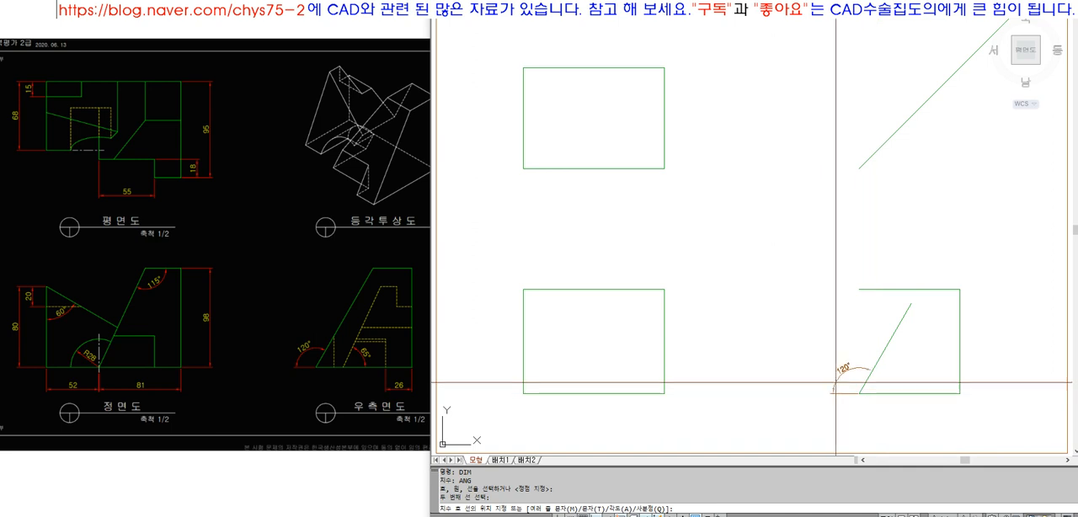
type("t")
key("Return")
Erase the angular dimension beside the right-side view
key("Return")
Extend the right-side view's slanted edge to the top edge and trim the top edge's excess beyond it
key("Return")
key("Escape")
key("Escape")
left_click(834, 381)
type("E")
key("Return")
type("TR")
key("Return")
left_click(912, 301)
key("Return")
left_click(902, 290)
key("Return")
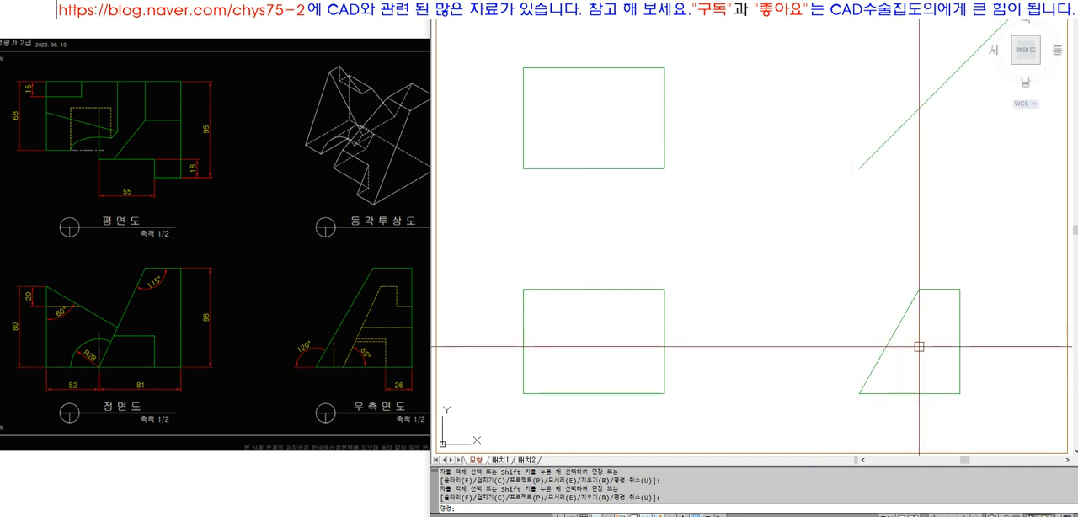
left_click(881, 371)
left_click(859, 361)
key("Escape")
left_click(824, 261)
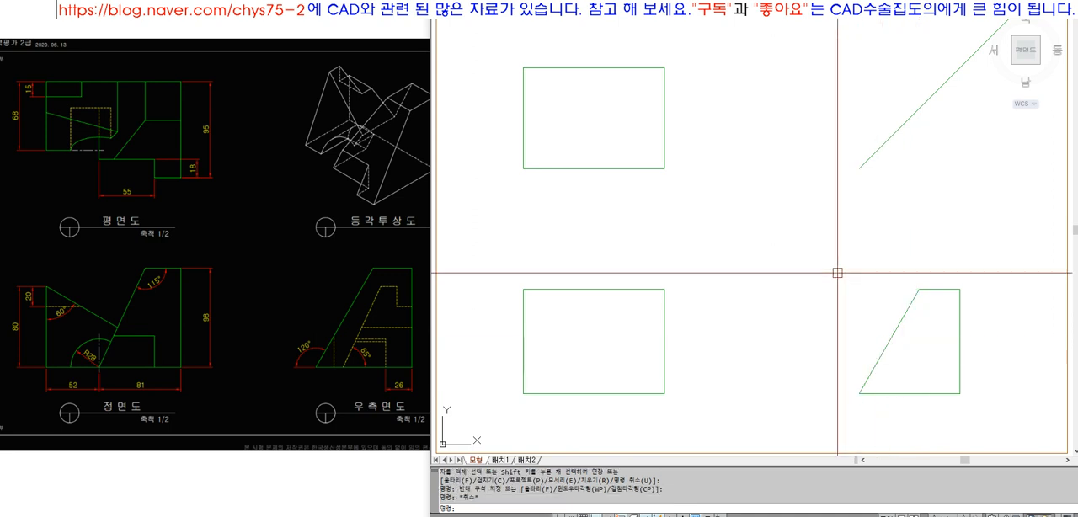
left_click(983, 407)
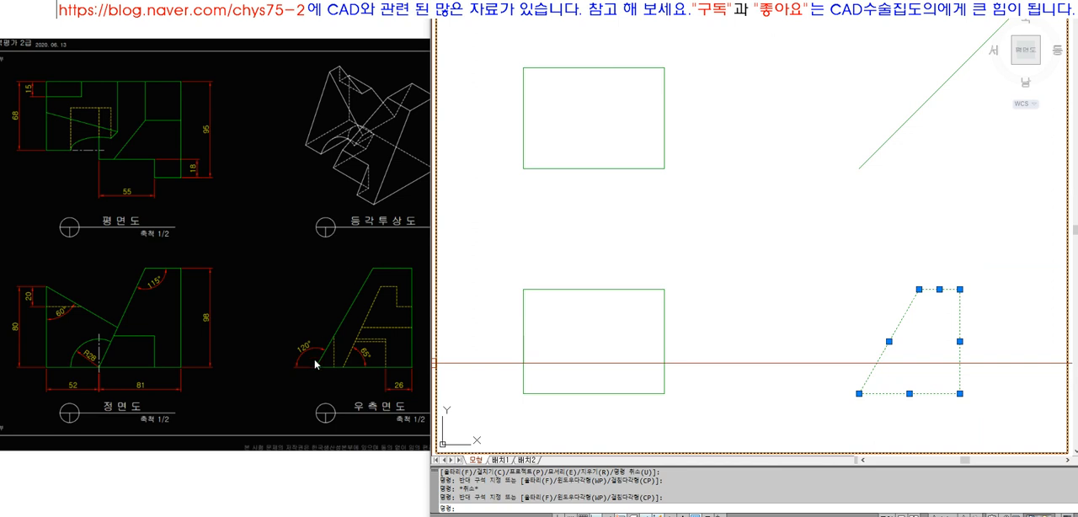
key("Escape")
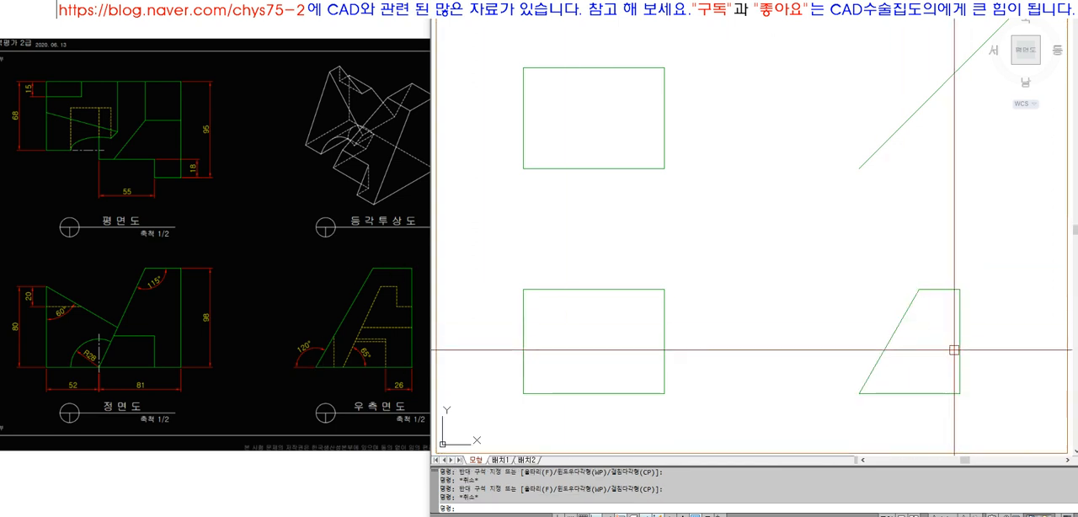
Zoom in on the front view rectangle
type("z")
key("Return")
left_click(470, 259)
left_click(747, 423)
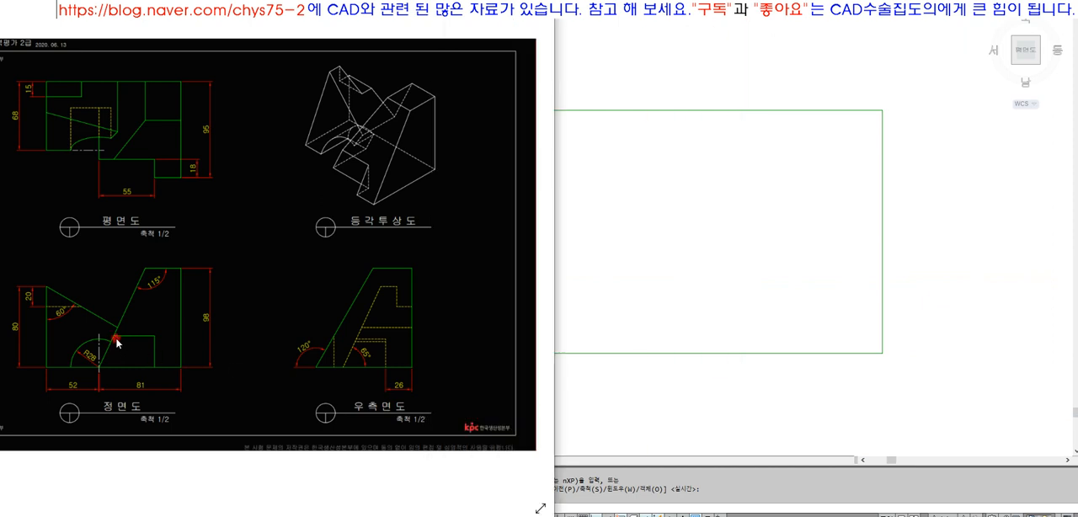
Enlarge the reference image on its front view and reposition it to examine the dimensions beside the drawing
scroll(117, 339, "up", 3)
left_click_drag(119, 330, 244, 271)
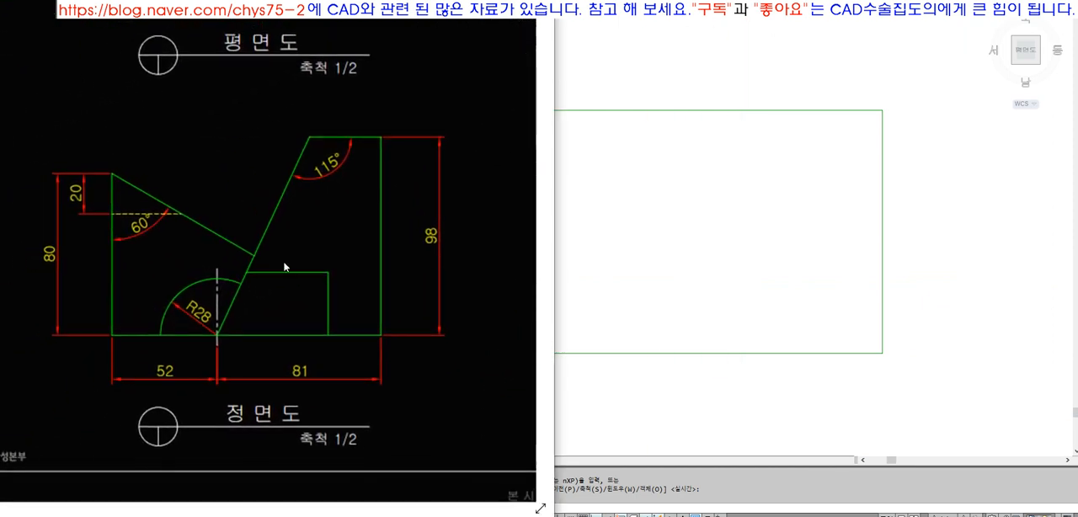
left_click(631, 256)
key("Escape")
left_click(390, 296)
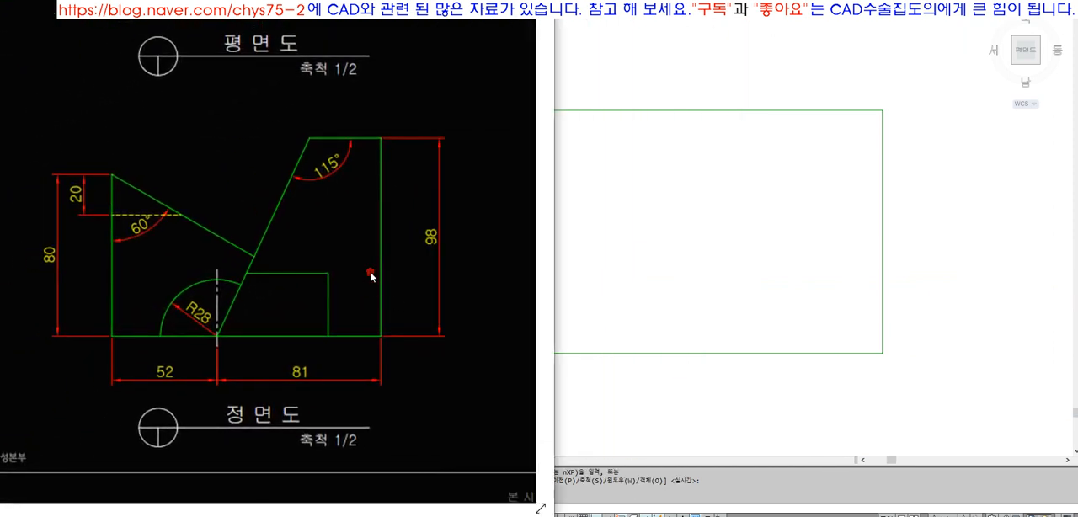
left_click_drag(369, 272, 342, 268)
left_click(818, 289)
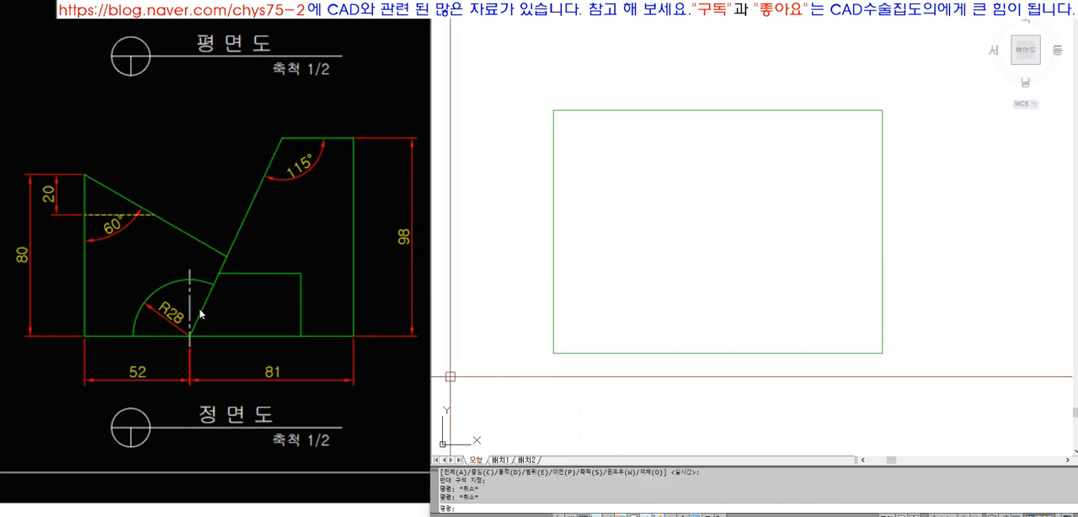
Offset the front view rectangle's right edge 81 to the left
type("O")
key("Return")
type("81")
key("Return")
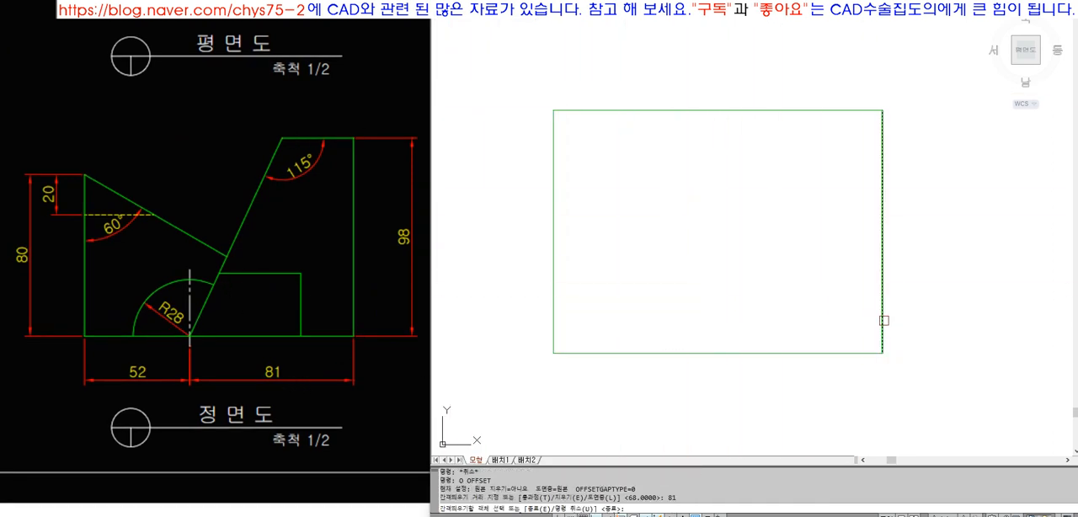
left_click(884, 324)
left_click(793, 316)
key("Return")
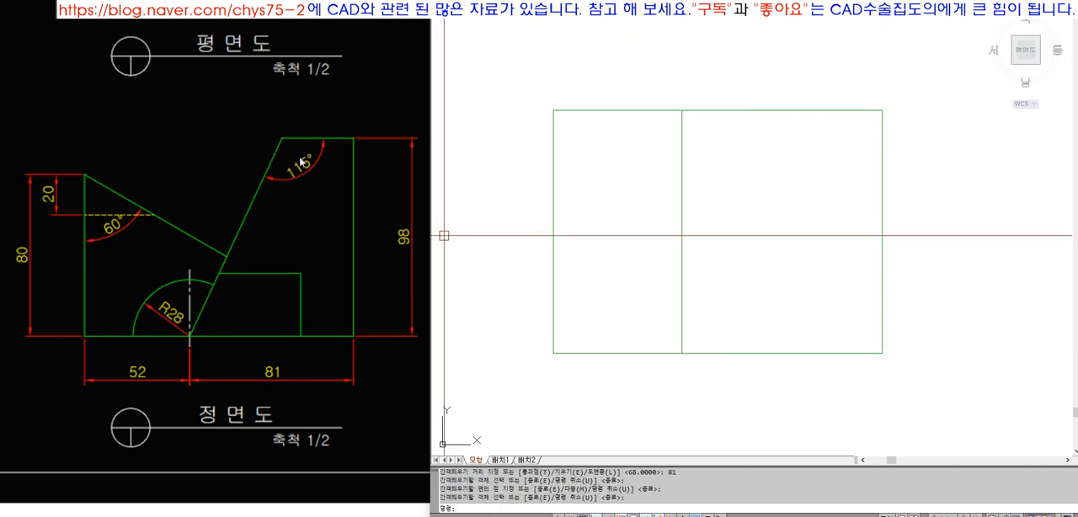
Try to slant the offset line by stretching its upper endpoint to the right along the top edge
key("Escape")
left_click(626, 87)
left_click(609, 135)
left_click(766, 289)
left_click(735, 373)
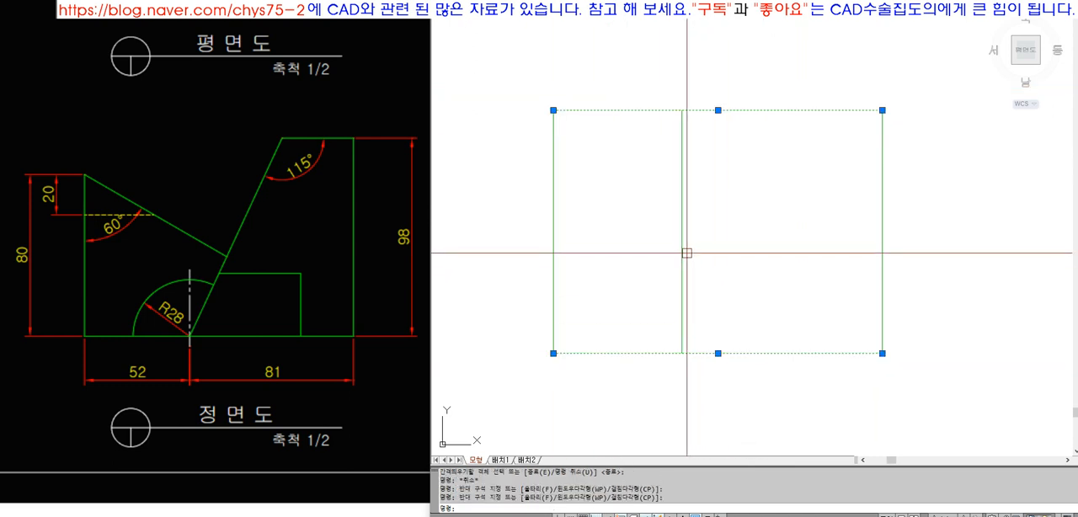
left_click(682, 164)
left_click(682, 110)
left_click(763, 125)
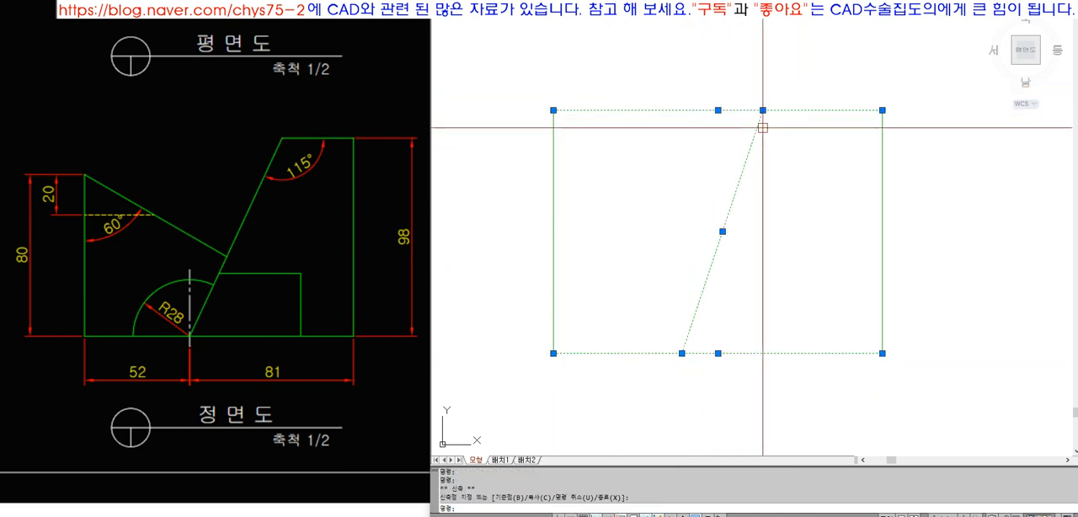
key("Escape")
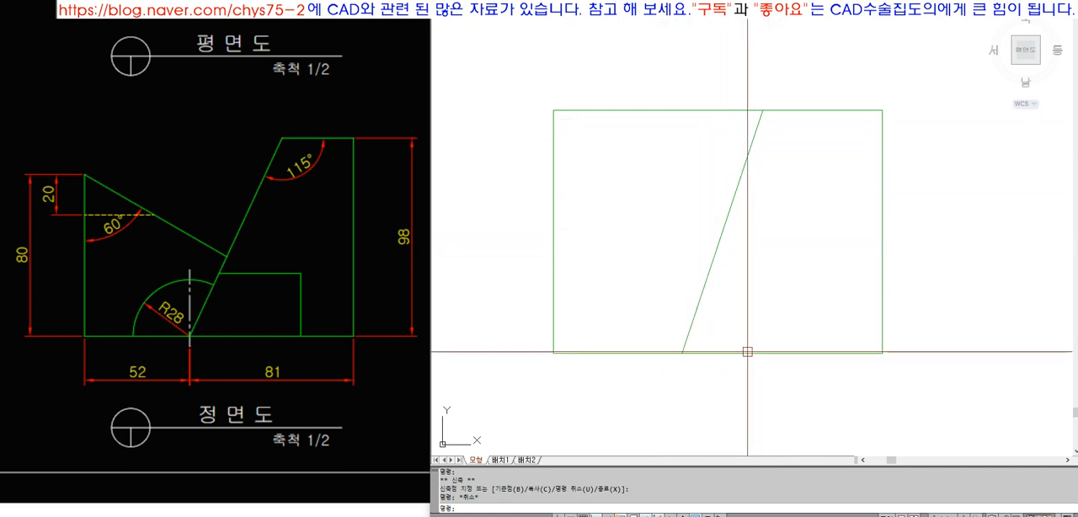
Undo the endpoint stretch and the offset, and redo the offset of the vertical line
type("u")
key("Return")
key("Return")
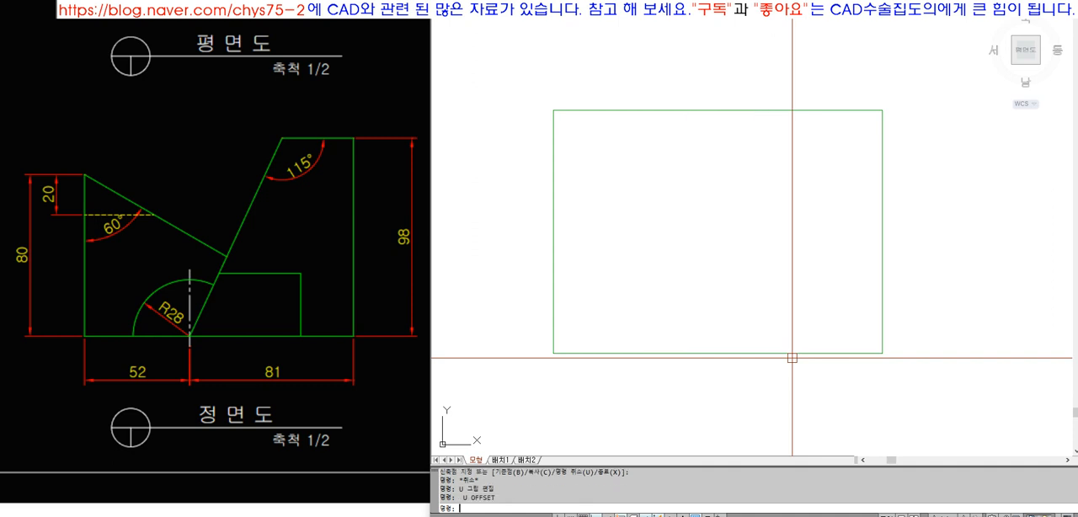
type("redo")
key("Return")
key("Escape")
key("Escape")
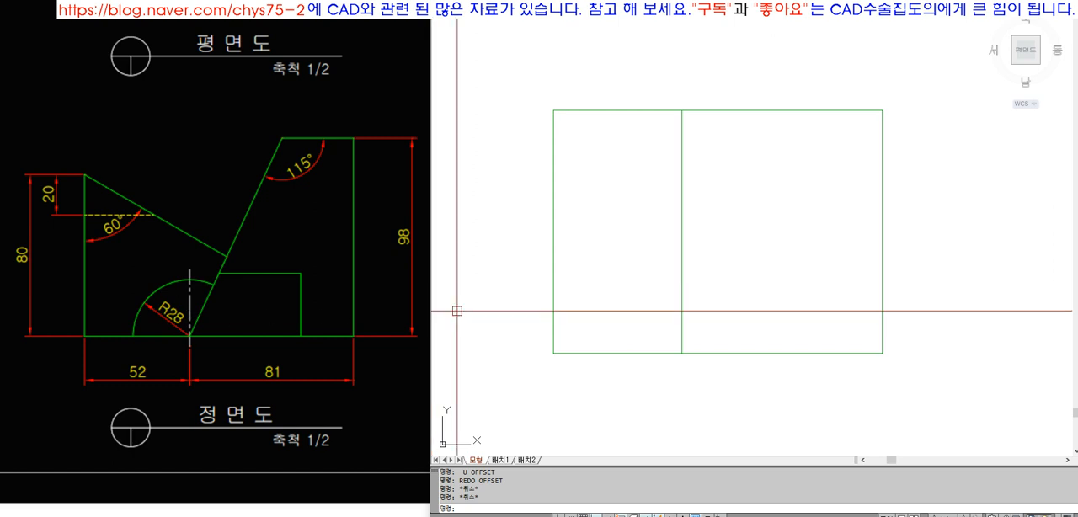
key("Escape")
key("Escape")
Rotate the offset vertical line by -25 degrees about its lower endpoint on the bottom edge
type("RO")
key("space")
left_click(693, 299)
left_click(670, 327)
key("space")
left_click(682, 353)
type("-2")
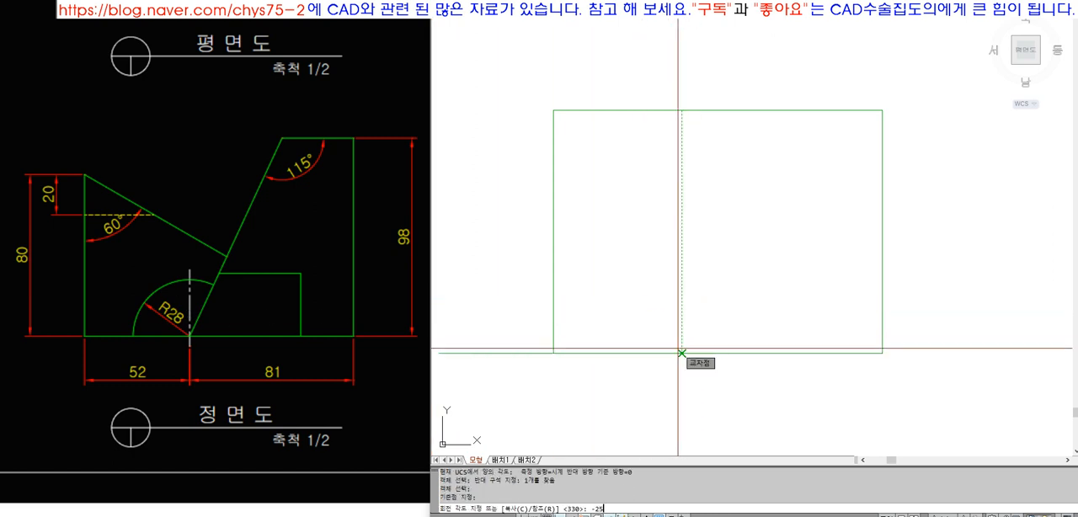
type("5")
key("Return")
Extend the slanted line to the front view's top edge and trim the top edge to the left of it
type("EX")
key("space")
left_click(797, 107)
key("space")
left_click(779, 148)
key("space")
type("TR")
key("space")
left_click(756, 109)
key("space")
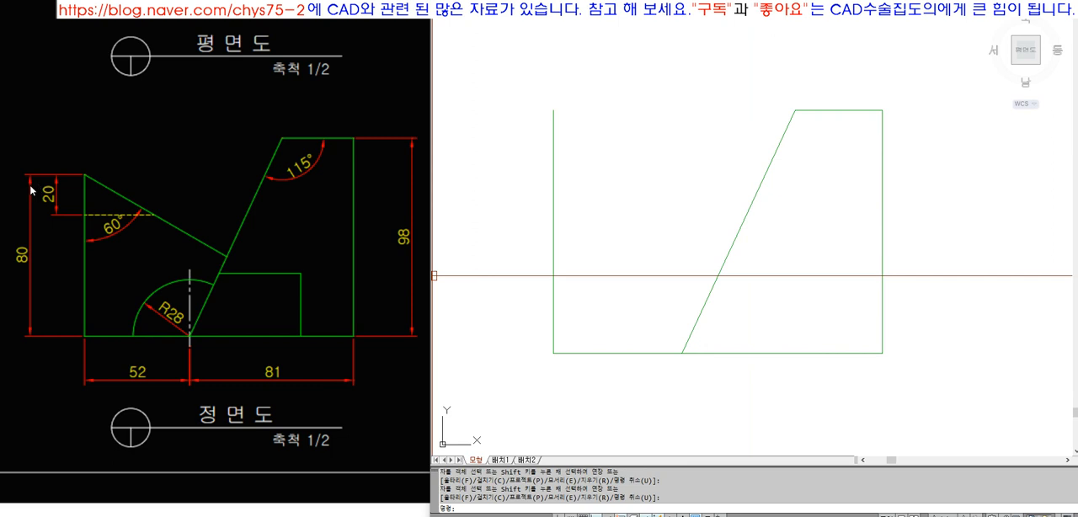
Offset the front view's bottom edge 80 upward
type("O")
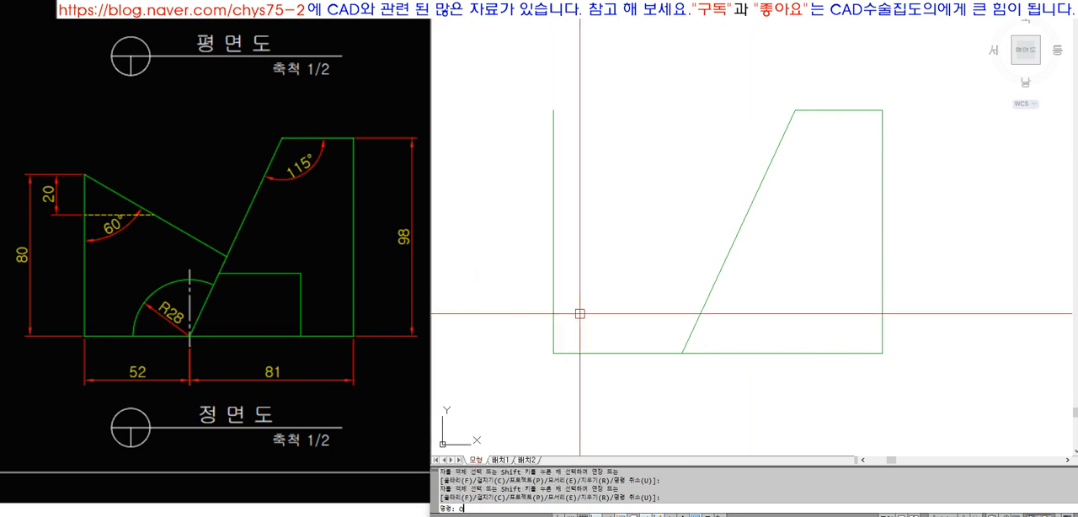
key("space")
type("80")
key("space")
left_click(604, 356)
left_click(591, 274)
key("space")
Trim the part of the front view's left edge above the offset horizontal line
type("TR")
left_click(591, 195)
left_click(575, 141)
key("space")
left_click(554, 132)
key("space")
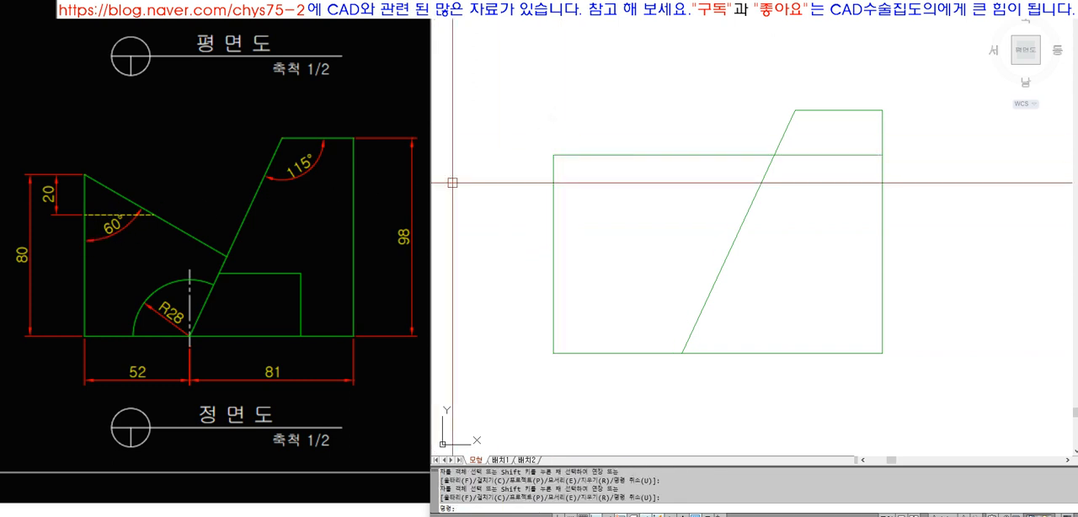
left_click(621, 155)
left_click(882, 155)
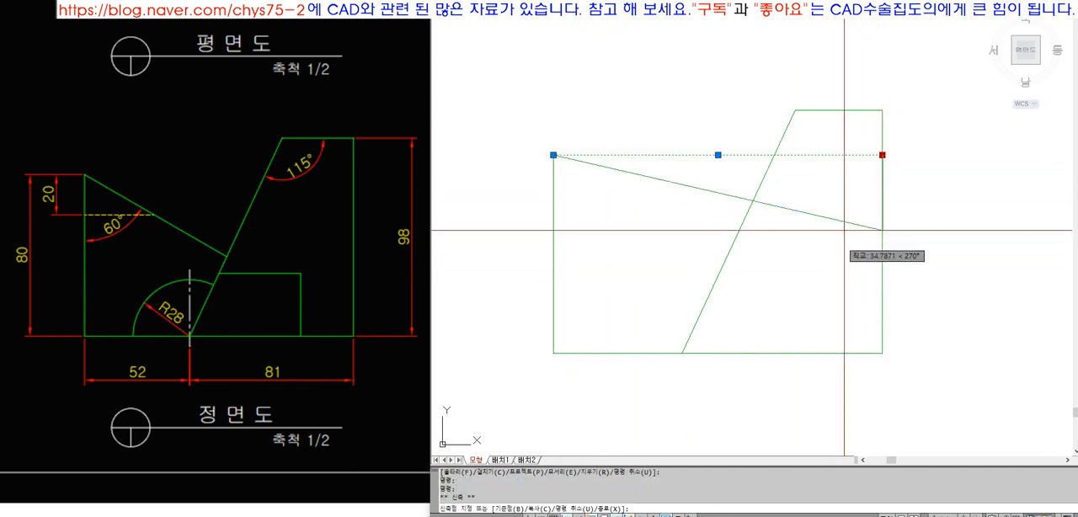
key("Escape")
key("Escape")
Rotate the offset horizontal line by -30 degrees about its left endpoint
type("RO")
key("space")
left_click(633, 172)
left_click(583, 138)
key("space")
left_click(568, 154)
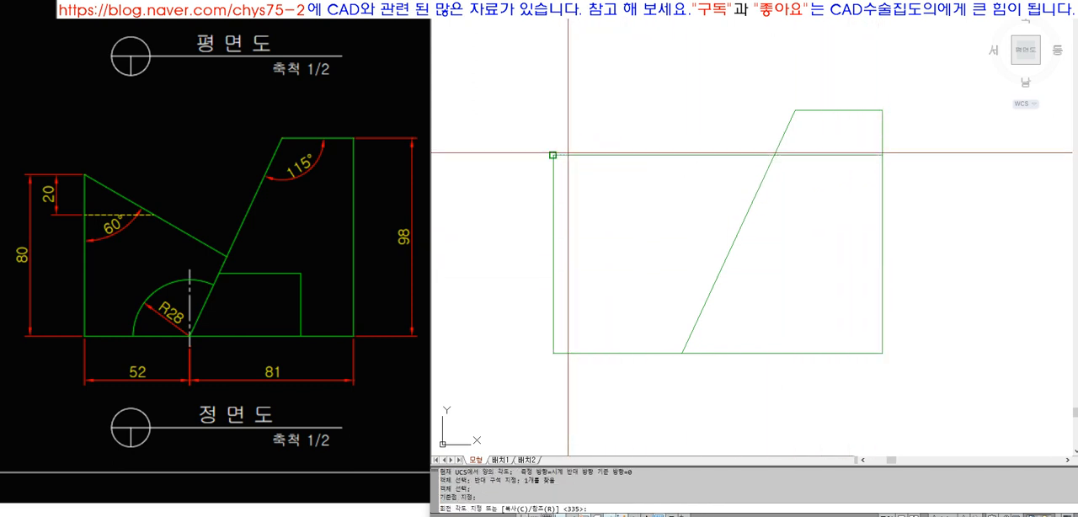
type("-30")
key("Return")
Trim the rotated line's excess to the right of the steep slanted edge
type("TR")
key("space")
left_click(782, 233)
key("space")
left_click(790, 263)
left_click(752, 296)
key("space")
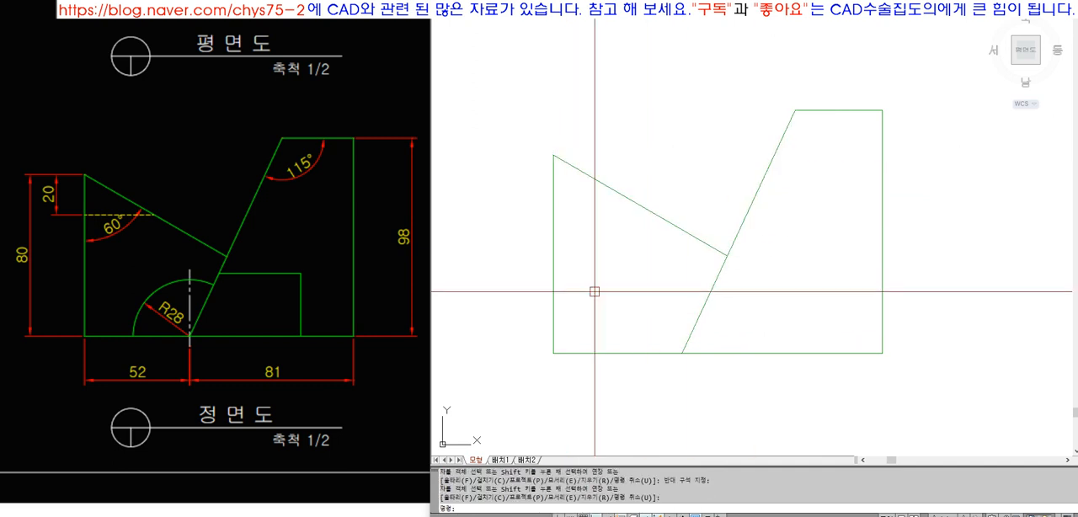
left_click(182, 237)
left_click(727, 199)
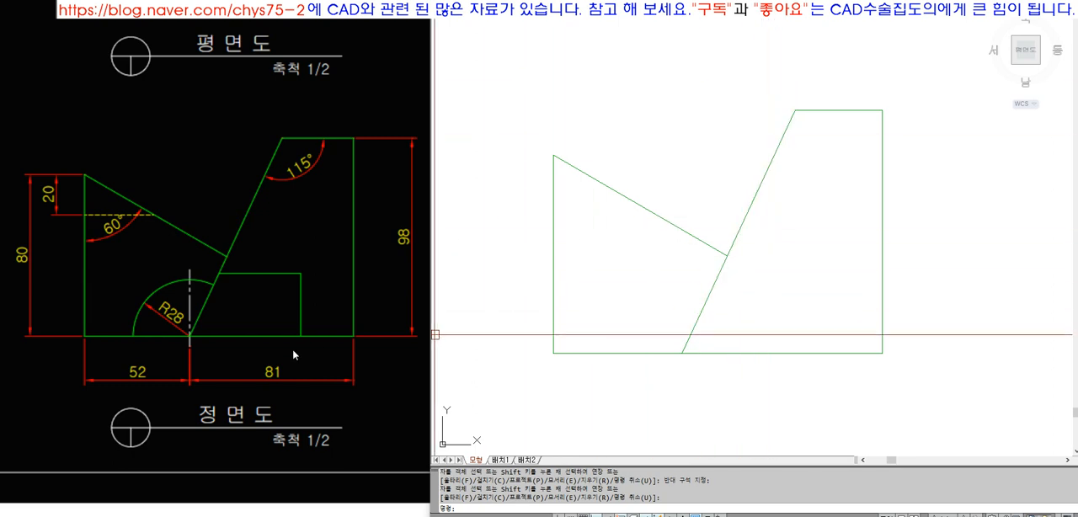
Draw a circle of radius 28 centred on the lower end of the steep slanted edge
type("c")
key("space")
left_click(681, 353)
type("28 tr")
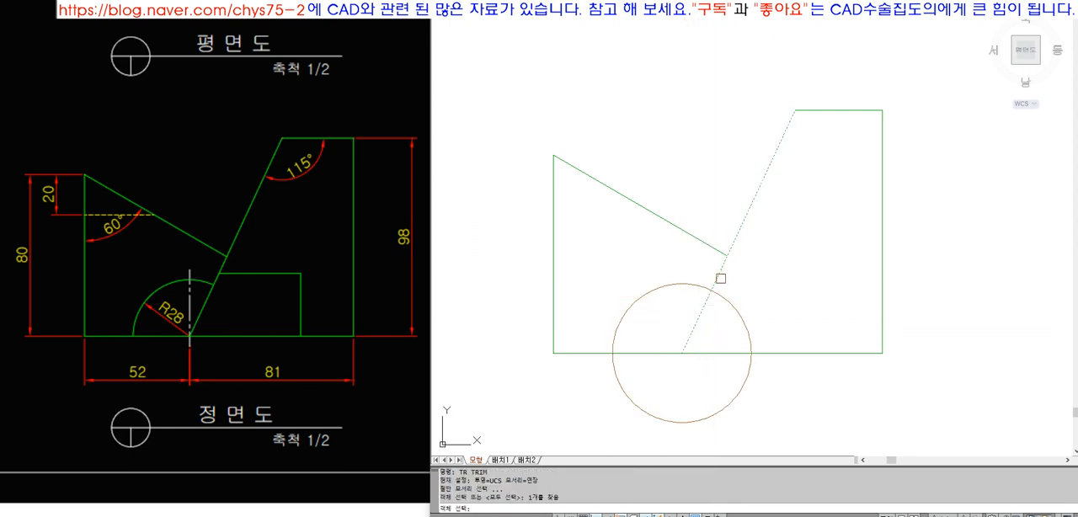
Trim the circle to the arc above the bottom edge and left of the slanted edge
left_click(719, 277)
key("space")
left_click(728, 301)
key("space")
key("space")
left_click(671, 354)
key("space")
left_click(627, 394)
key("space")
Match the arc's properties to those of the slanted outline edge
type("ma")
key("space")
left_click(696, 326)
left_click(666, 298)
left_click(642, 275)
Draw a vertical line upward from the arc's centre past the arc, and offset the arc 5 outward
key("space")
type("l")
key("space")
left_click(681, 353)
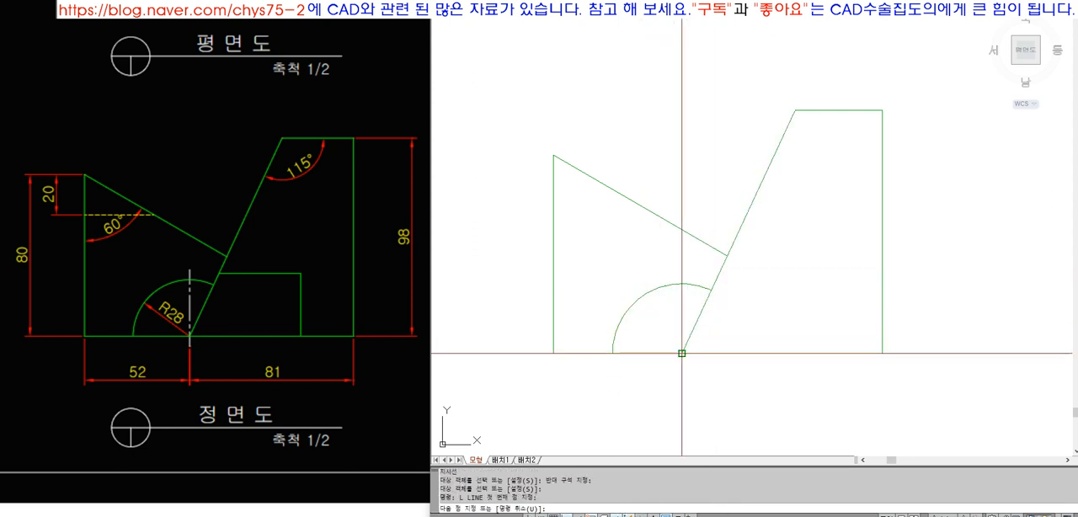
left_click(689, 263)
type("o")
key("space")
type("5")
Trim the vertical line at the offset arc and erase that helper arc
key("space")
left_click(690, 282)
left_click(693, 269)
type("tr")
left_click(694, 271)
key("space")
left_click(682, 265)
key("space")
type("e")
left_click(693, 272)
Extend the vertical line 5 below the bottom edge using a temporary offset, and change it to the centre line style
key("space")
type("o")
key("space")
left_click(702, 354)
left_click(708, 376)
type("ex")
left_click(686, 367)
left_click(683, 338)
type("e")
left_click(689, 364)
key("space")
left_click(682, 333)
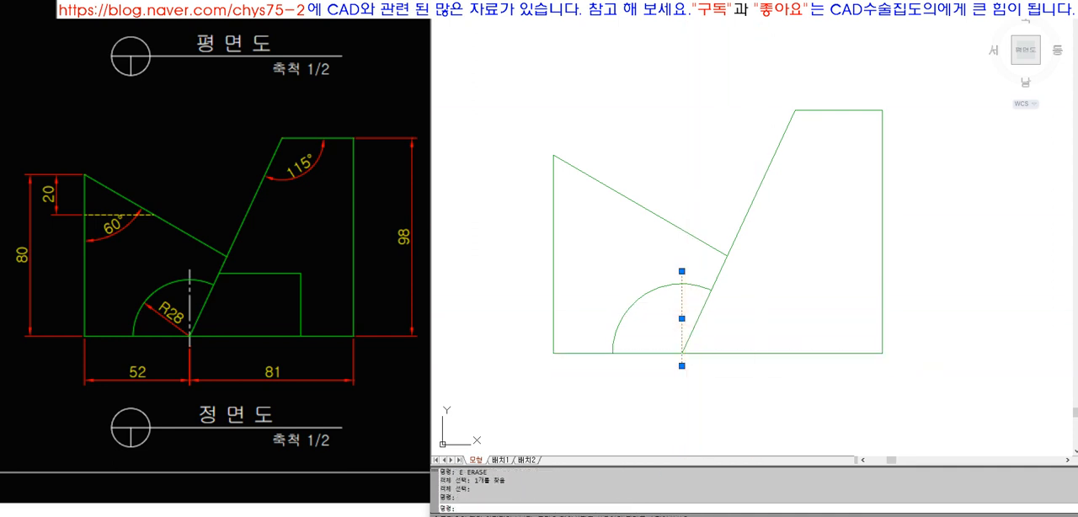
key("Escape")
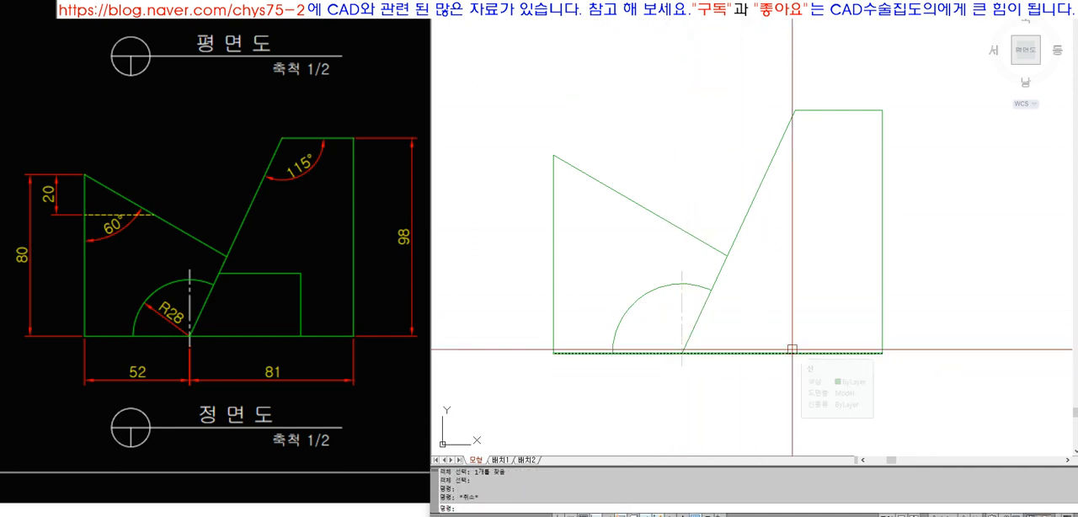
Draw a horizontal line to the right from the upper end of the front view's left edge, in the hidden-line colour
type("l")
key("space")
left_click(553, 155)
type("21")
key("Return")
key("Escape")
Offset the horizontal line at the left edge's upper end 20 downward
type("o")
key("space")
type("20")
key("Return")
left_click(639, 155)
left_click(645, 195)
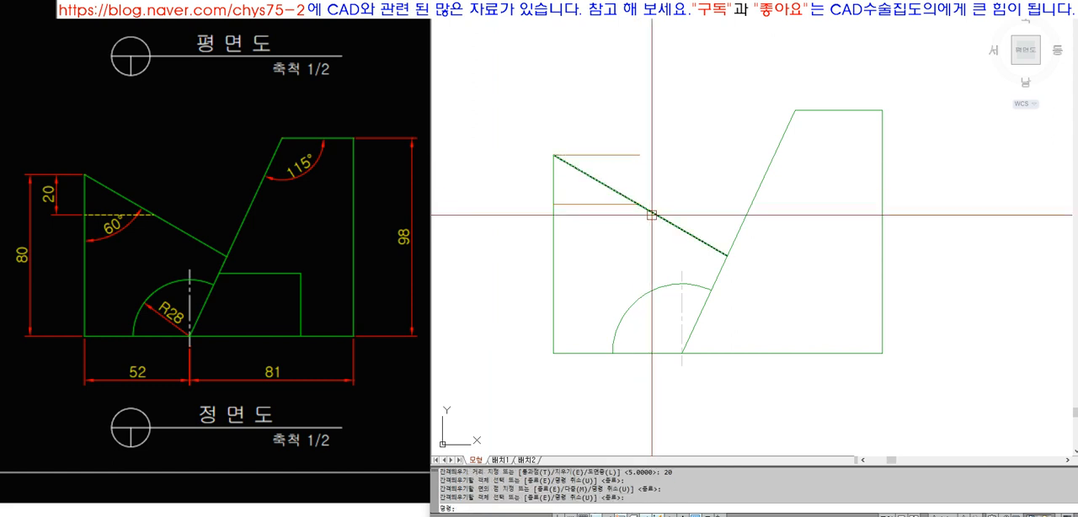
type("ex")
key("space")
left_click(749, 216)
key("space")
key("Escape")
Erase the original horizontal line at the upper end of the left edge
left_click(620, 175)
left_click(599, 143)
type("e")
key("space")
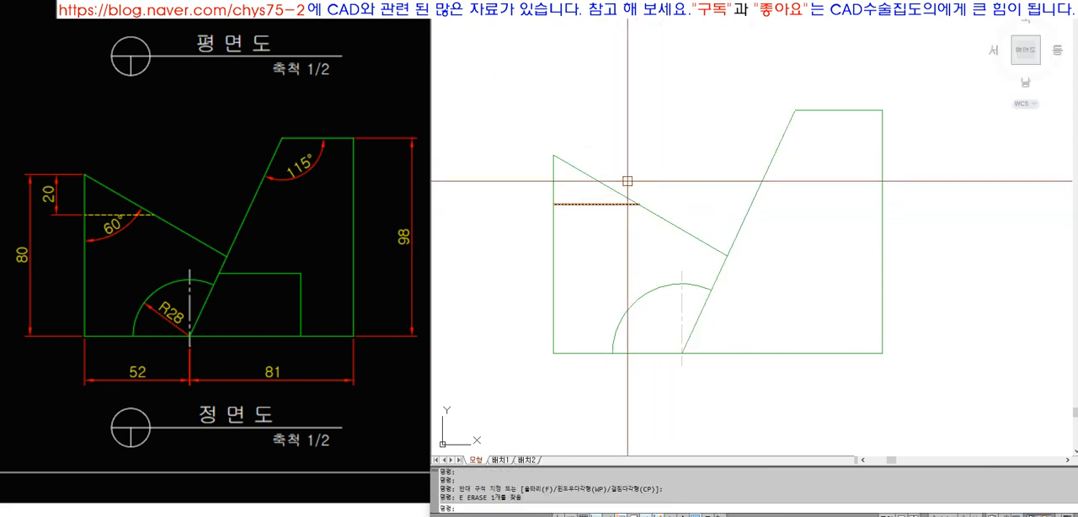
Extend the remaining horizontal helper line to the steep slanted edge
type("ex")
key("space")
left_click(758, 188)
key("space")
left_click(616, 205)
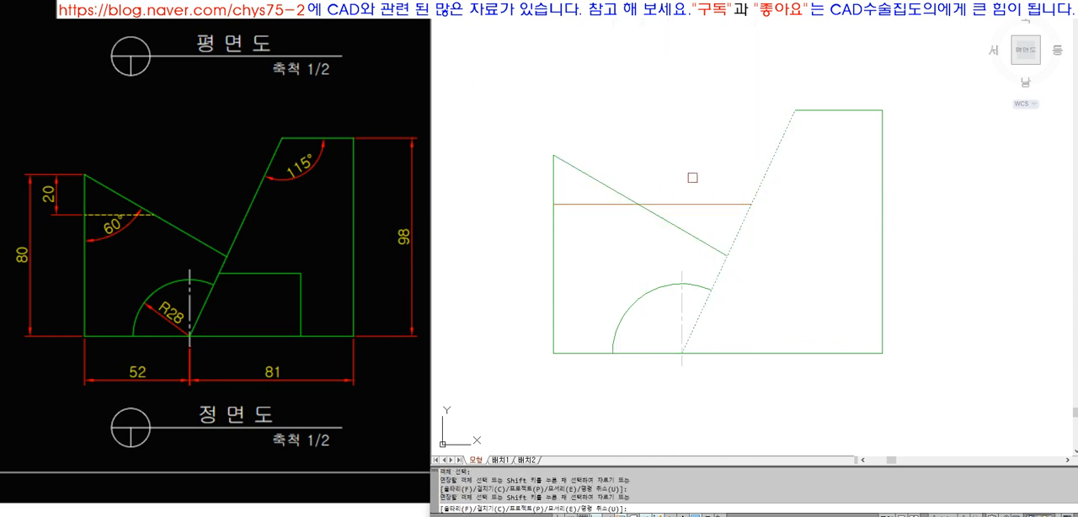
Trim the horizontal helper line beyond the front view's 60° slanted edge, keeping the part at the left edge
key("space")
type("tr")
key("space")
left_click(656, 216)
key("space")
left_click(660, 199)
key("space")
left_click(657, 206)
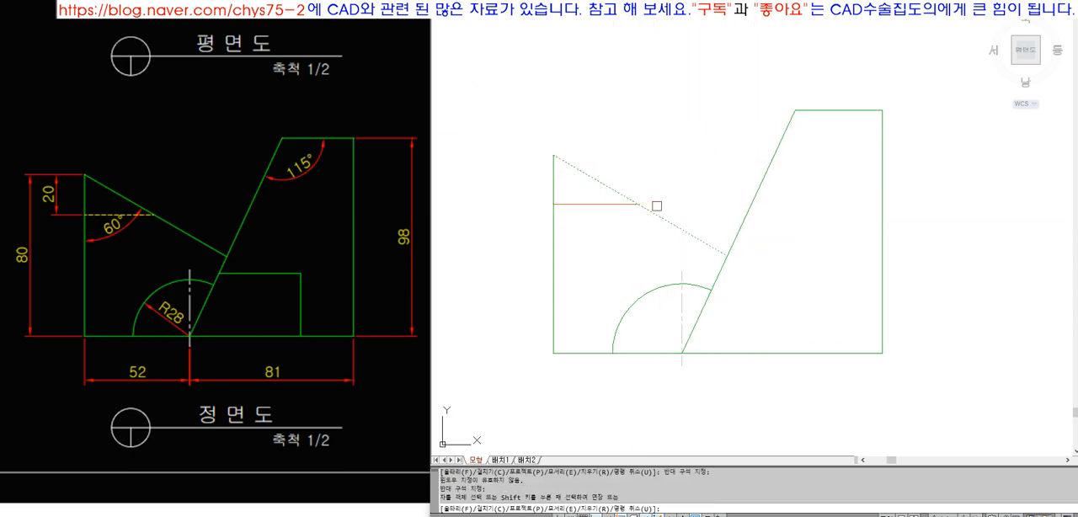
key("space")
Assign the trimmed horizontal line in the front view to the Hidden layer
left_click(622, 204)
left_click(731, 9)
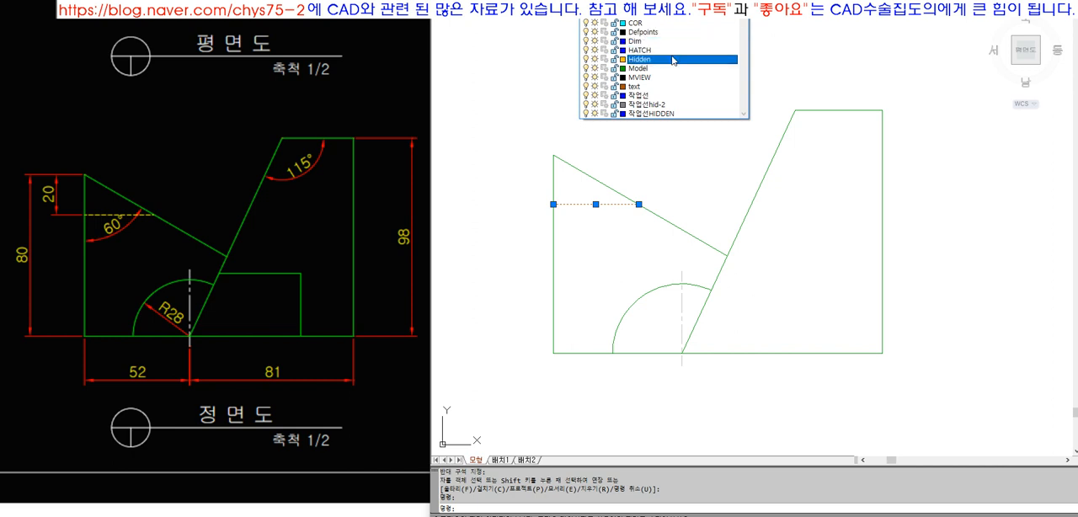
left_click(674, 59)
key("Escape")
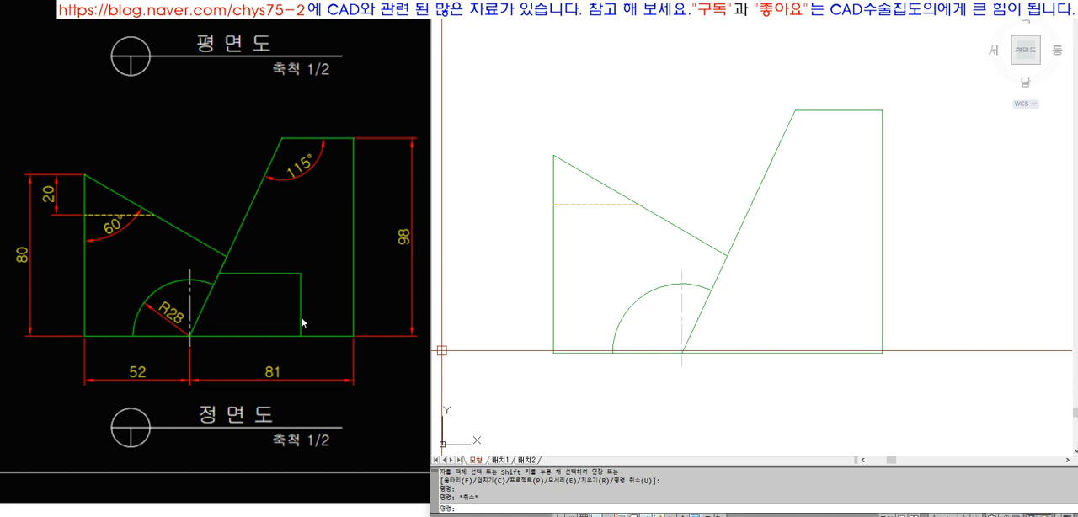
Examine the small rectangular outline in the reference front view and its counterparts in the other views, and compare with the drawn top, front and right-side views
scroll(301, 321, "down", 3)
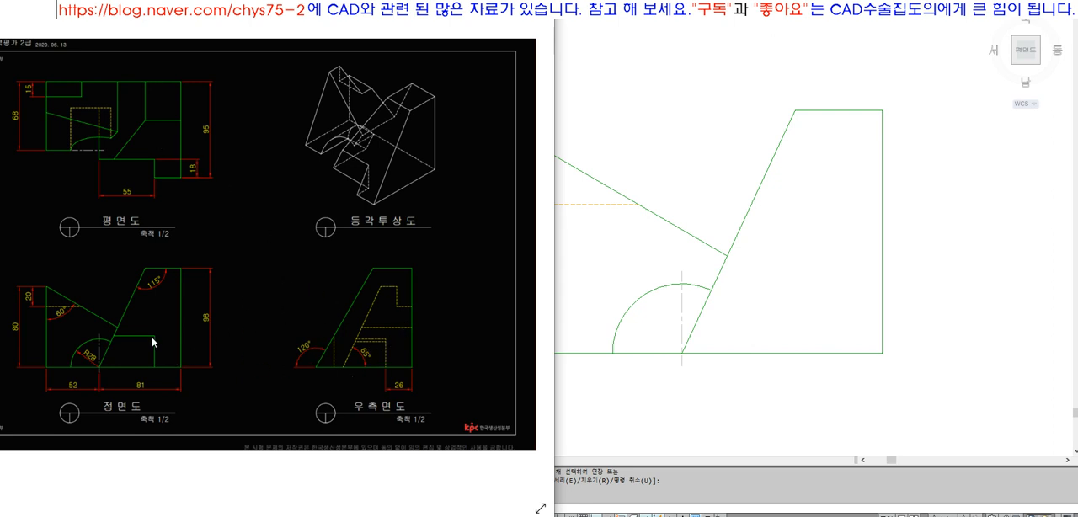
scroll(154, 341, "up", 3)
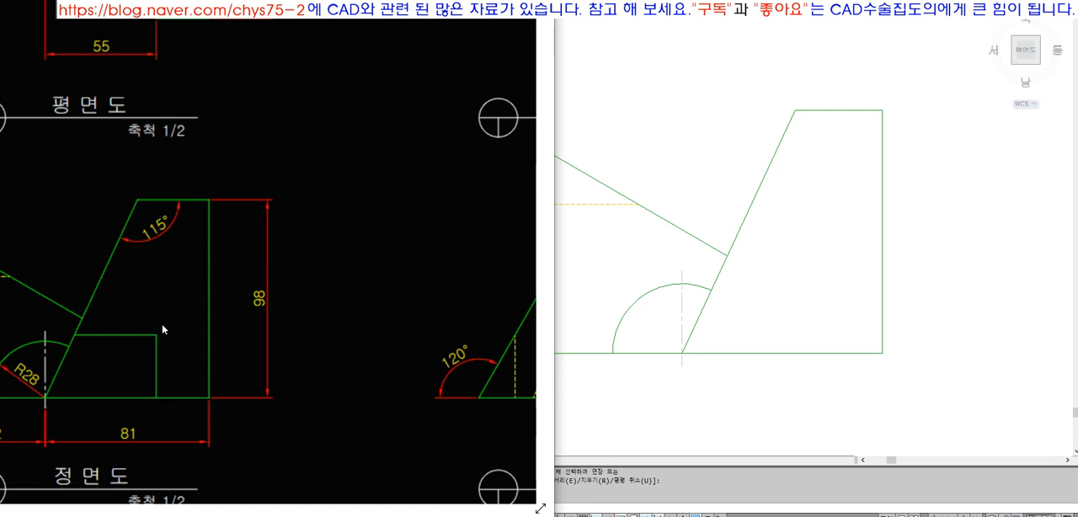
scroll(160, 333, "down", 3)
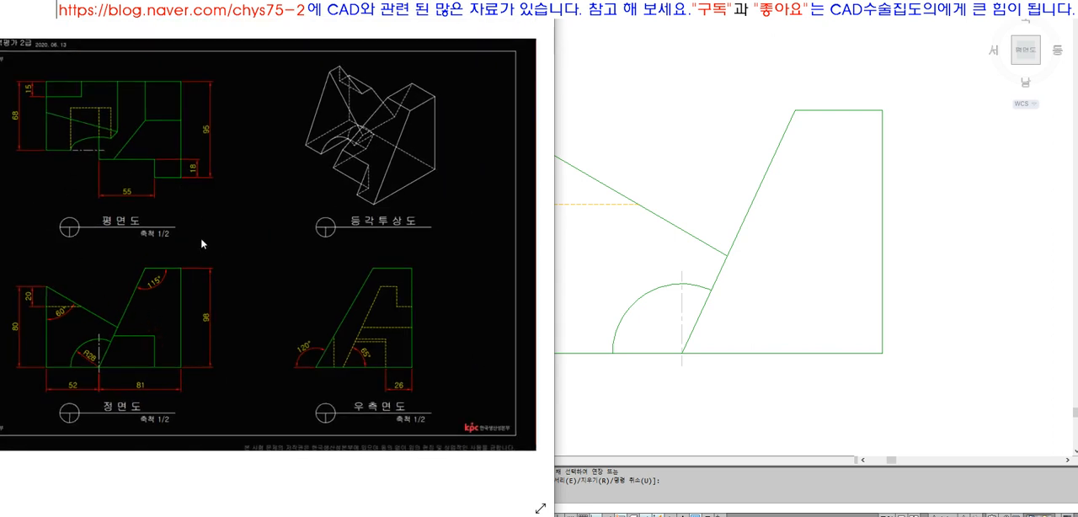
left_click(615, 263)
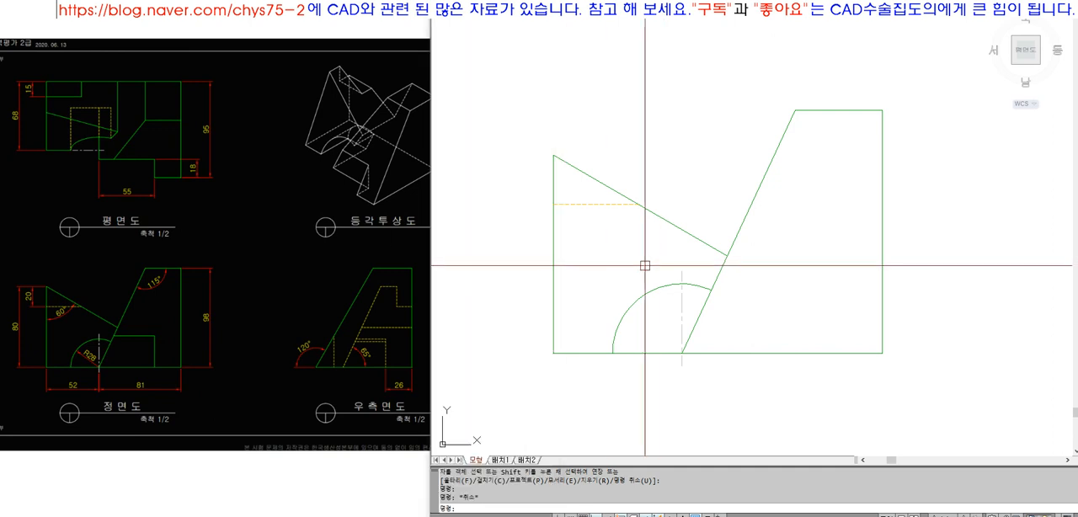
scroll(575, 270, "down", 5)
type("z")
key("space")
left_click(548, 90)
left_click(859, 297)
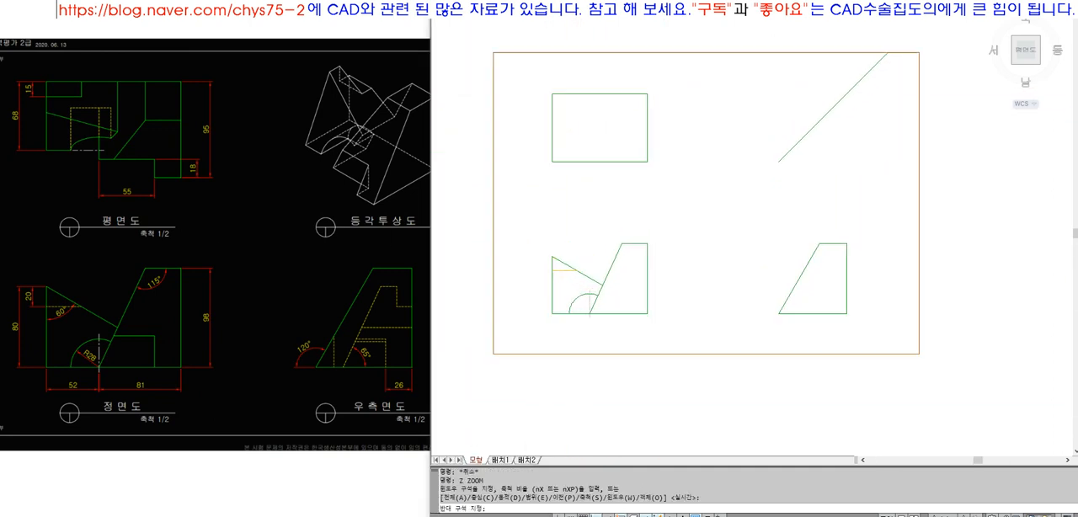
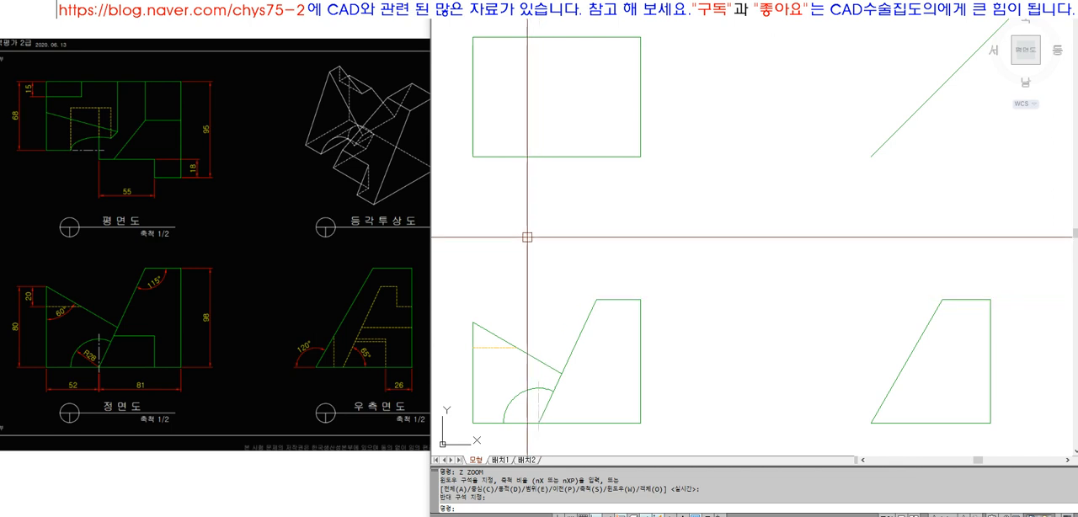
Offset the top view's upper edge downward by 15
type("o")
key("Return")
type("15")
key("Return")
left_click(513, 37)
left_click(513, 73)
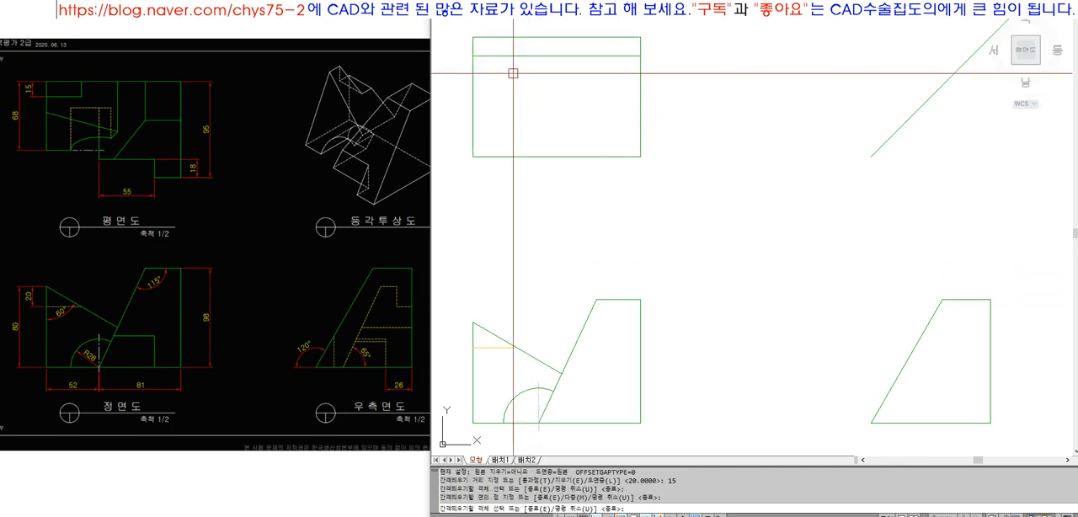
key("Return")
Project a vertical line from the hidden line's end on the front view's slanted edge up to the top view's upper edge
type("l")
key("Return")
left_click(517, 347)
left_click(520, 88)
key("space")
type("ex")
left_click(516, 38)
key("space")
left_click(508, 99)
left_click(527, 89)
Fillet the vertical projection line with the offset line into the small rectangle's corner, and match it to the outline's properties
type("f")
left_click(516, 46)
left_click(512, 52)
type("ma")
key("space")
left_click(512, 52)
left_click(520, 46)
key("space")
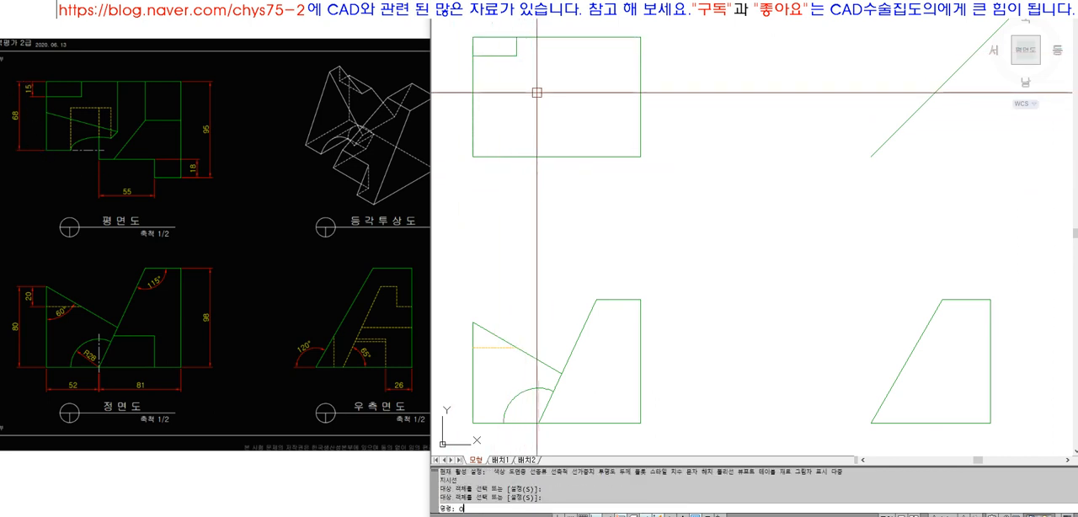
Offset the top view's upper edge downward by 68
type("o")
key("space")
type("68")
key("space")
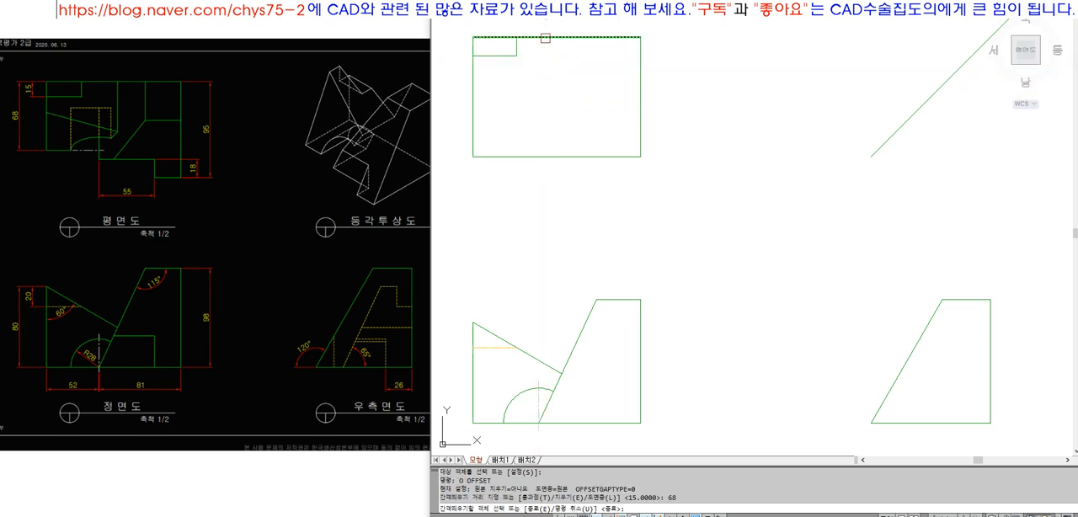
left_click(545, 37)
left_click(545, 95)
key("space")
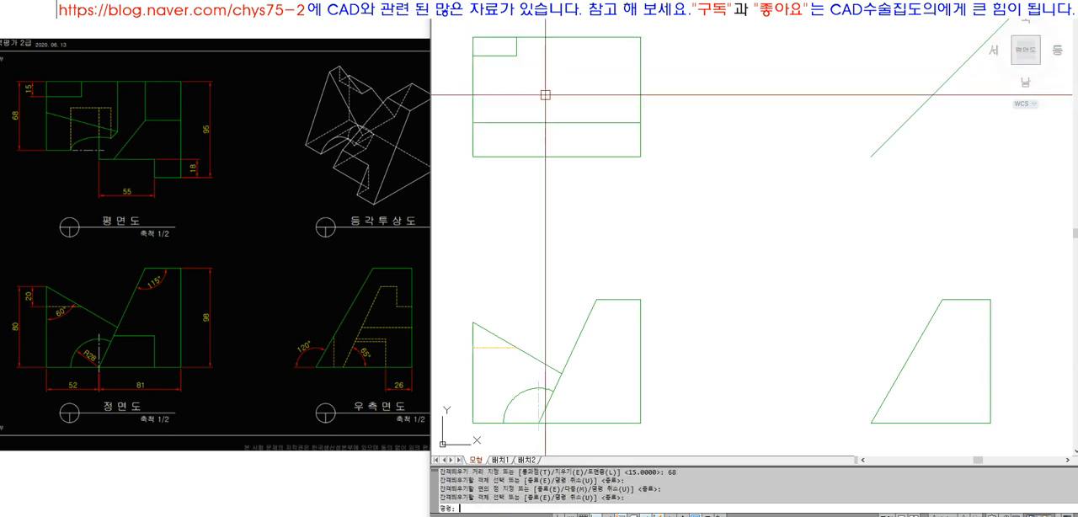
left_click(529, 123)
key("Escape")
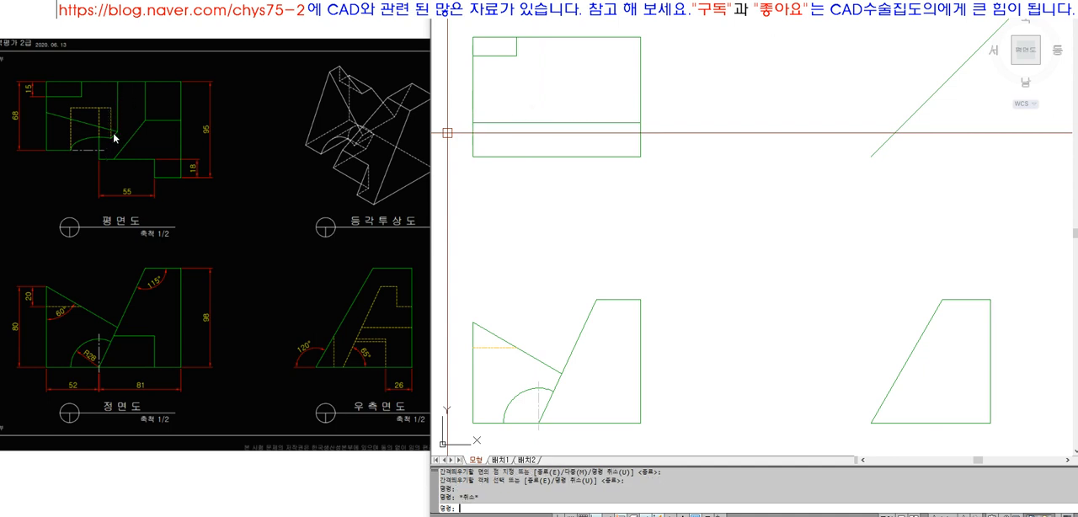
left_click(530, 361)
key("Escape")
Project a vertical line from the intersection of the front view's two slanted edges up to the top view's upper edge
type("l")
key("Return")
left_click(562, 372)
left_click(562, 94)
type("ex")
key("Return")
left_click(580, 38)
key("Return")
left_click(570, 100)
left_click(548, 99)
Trim the 68 offset line in the top view beyond the vertical projection line
key("Return")
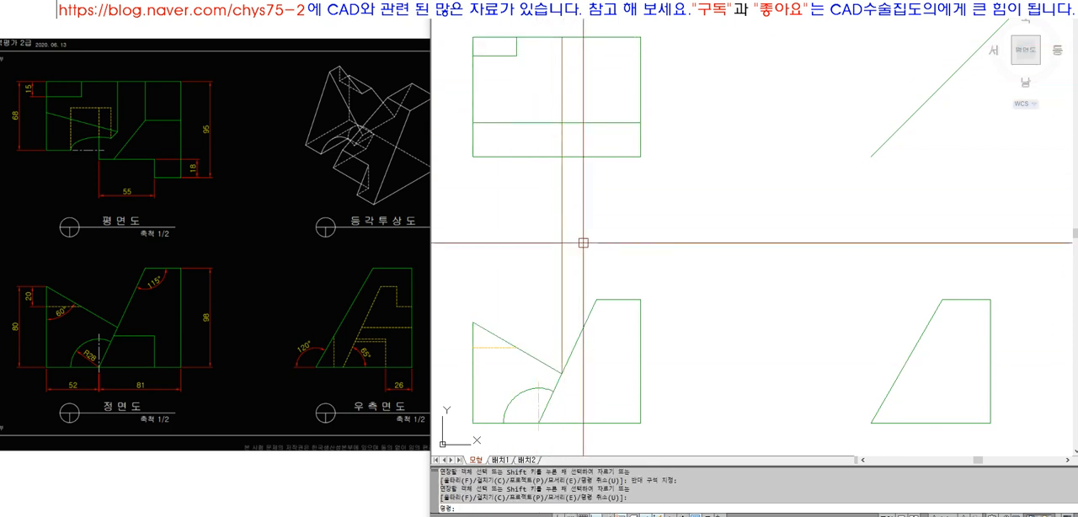
type("tr")
key("Return")
left_click(569, 122)
key("Return")
left_click(572, 120)
left_click(558, 128)
Match the vertical projection line to the outline's properties and trim off its part below the 68 offset line
key("Return")
type("MA")
key("Return")
left_click(546, 123)
left_click(562, 106)
key("Return")
type("TR")
key("Return")
left_click(561, 139)
key("Return")
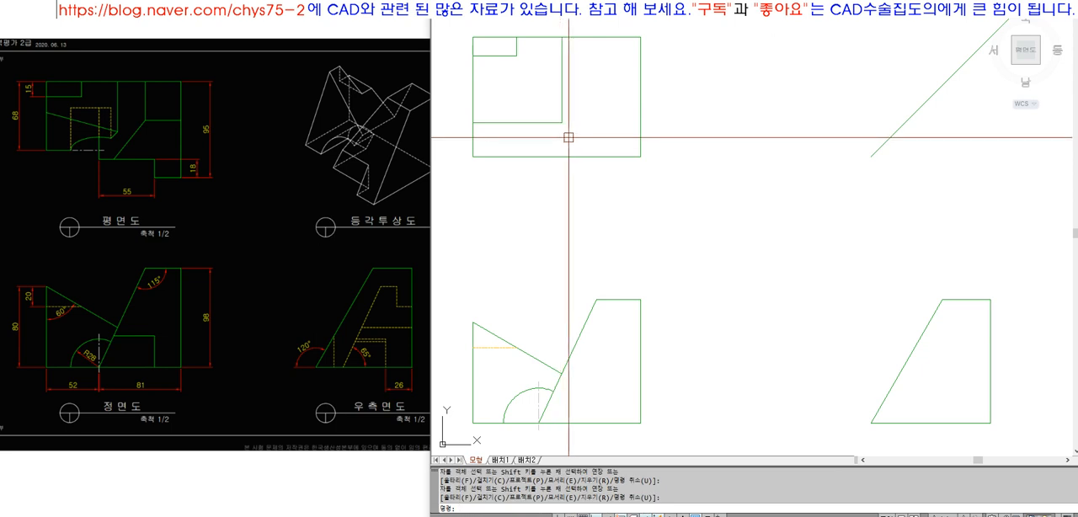
left_click(535, 124)
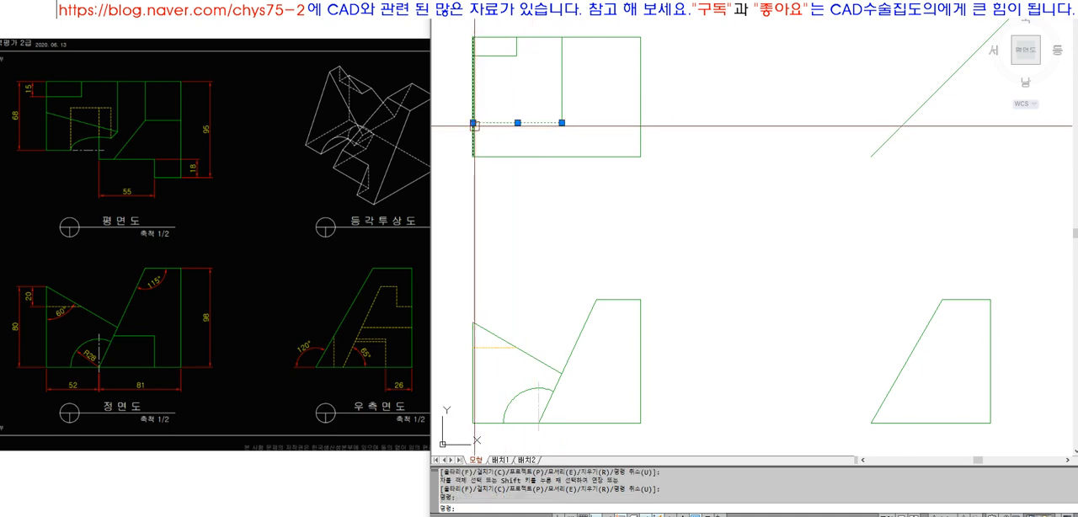
left_click(473, 123)
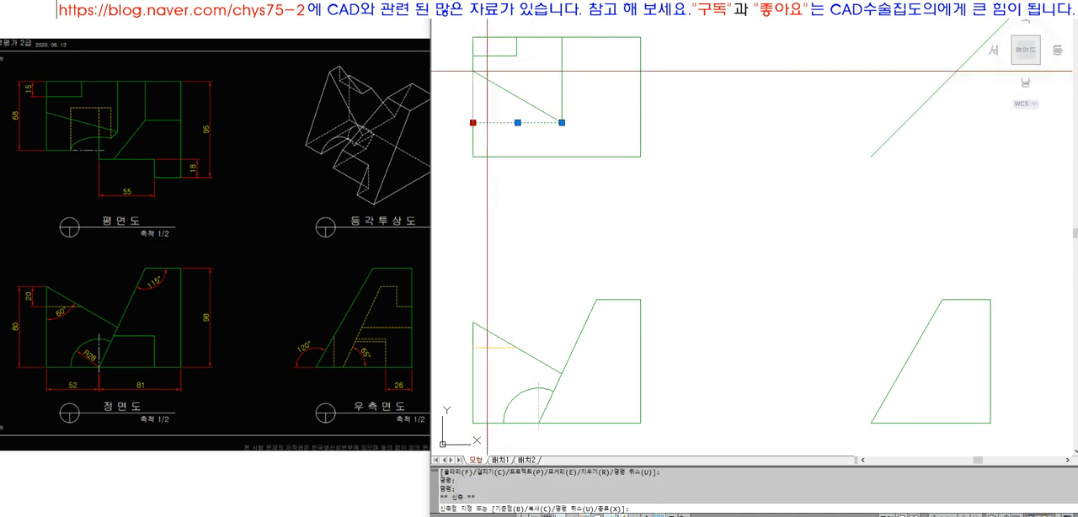
key("Escape")
key("Escape")
Erase the horizontal 68 offset line from the top view
left_click(531, 123)
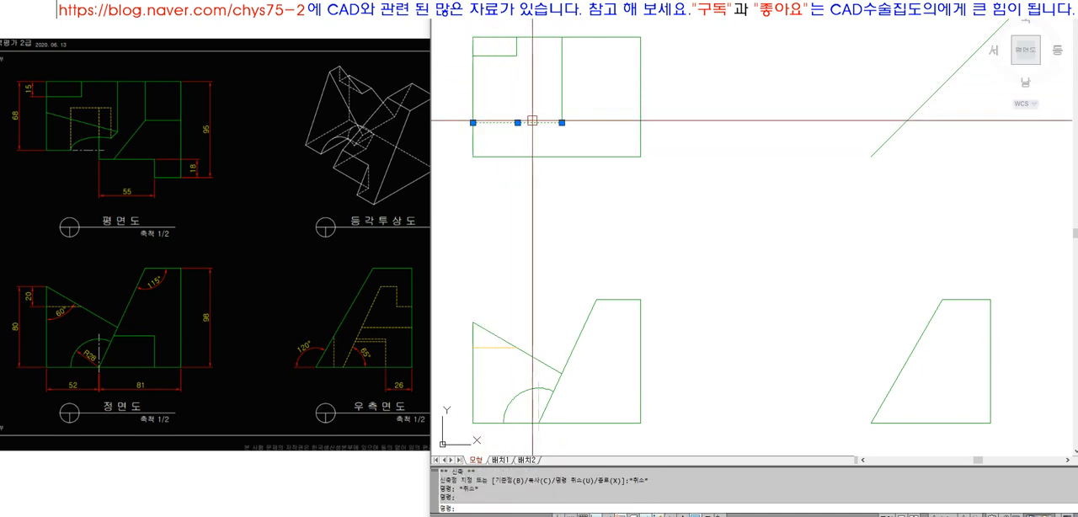
scroll(106, 132, "up", 3)
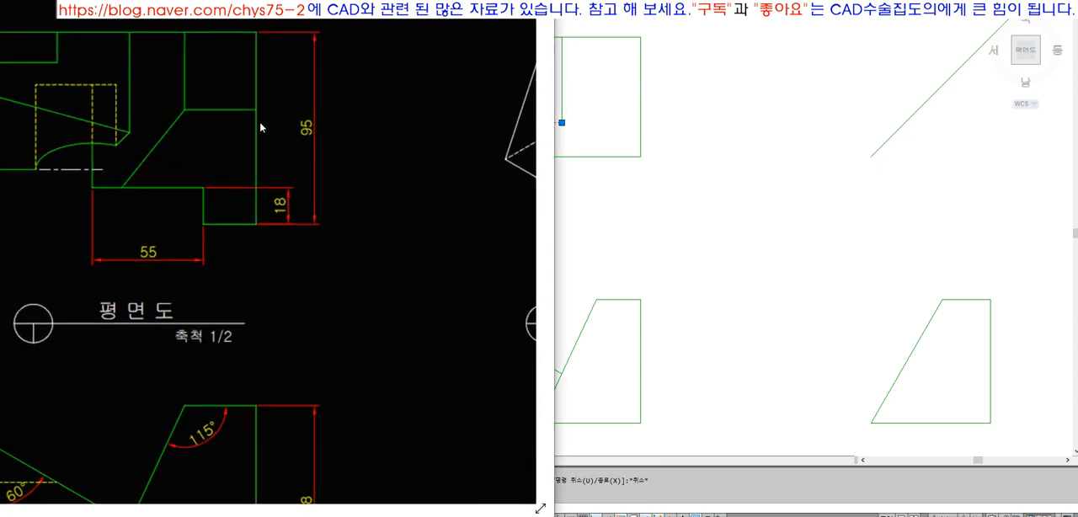
scroll(125, 129, "down", 3)
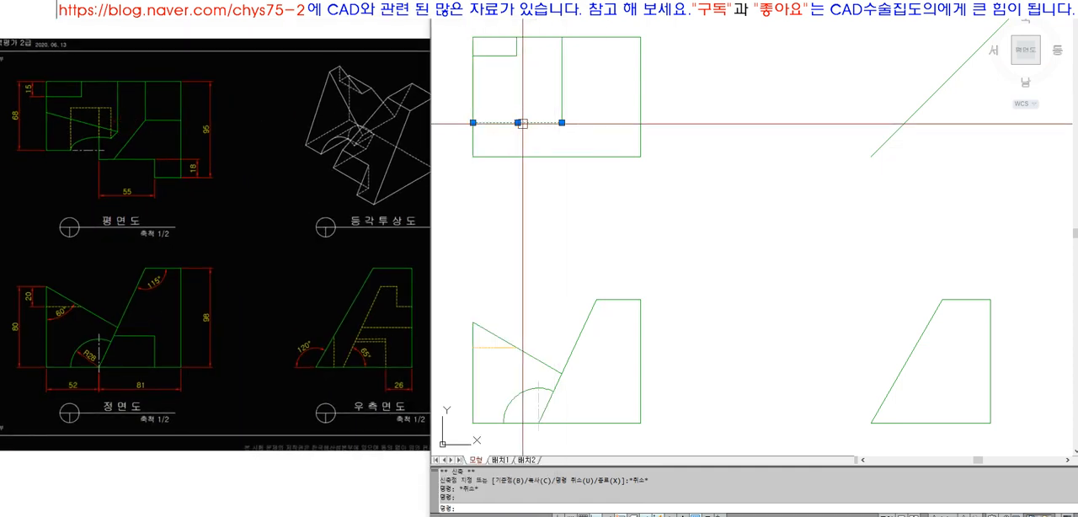
type("e")
key("Return")
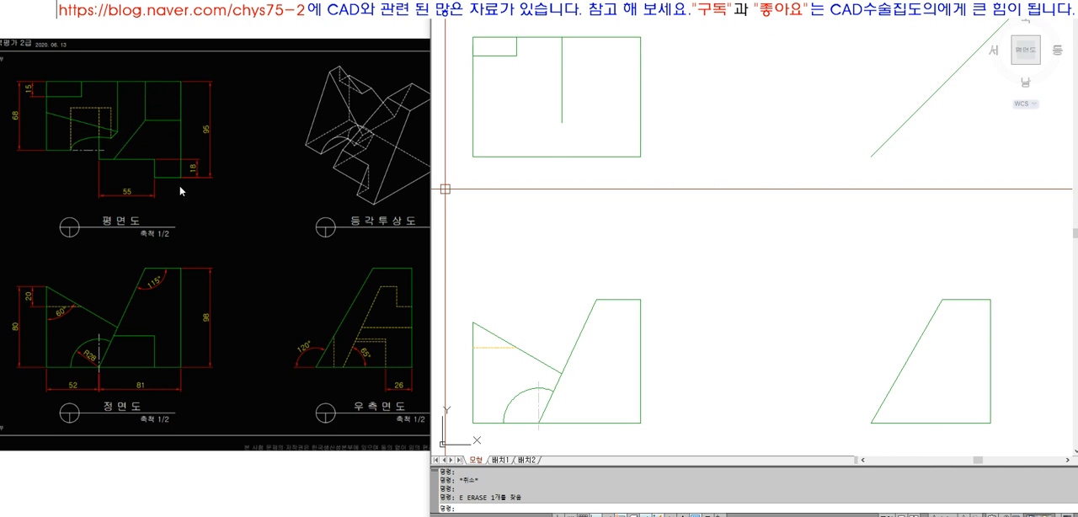
Project a vertical line from the upper corner of the front view's steep slanted edge up to the top view's upper edge
type("l")
key("Return")
left_click(599, 300)
left_click(609, 106)
key("Return")
type("ex")
key("Return")
left_click(599, 38)
key("Return")
left_click(595, 118)
key("Return")
left_click(596, 120)
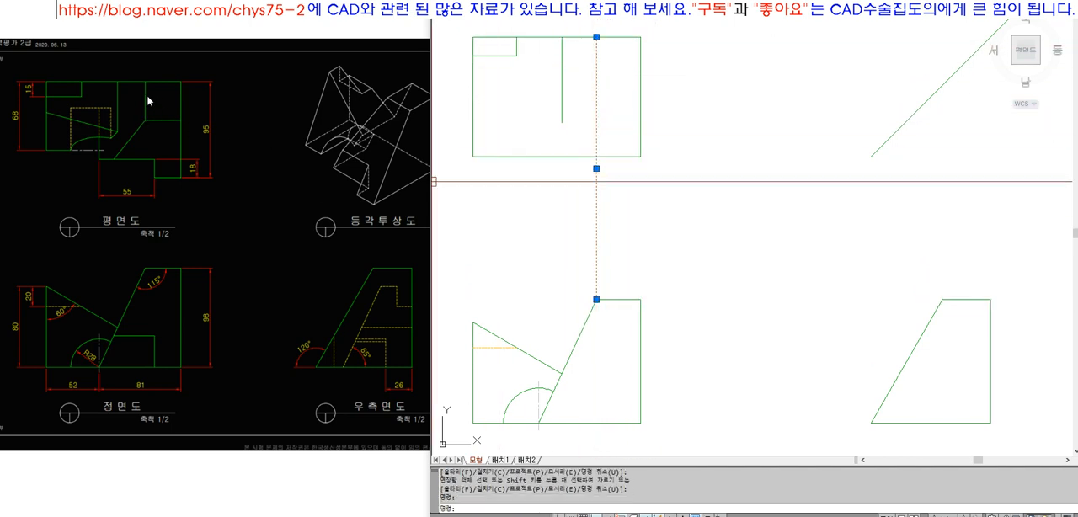
key("Escape")
left_click(622, 213)
left_click(558, 188)
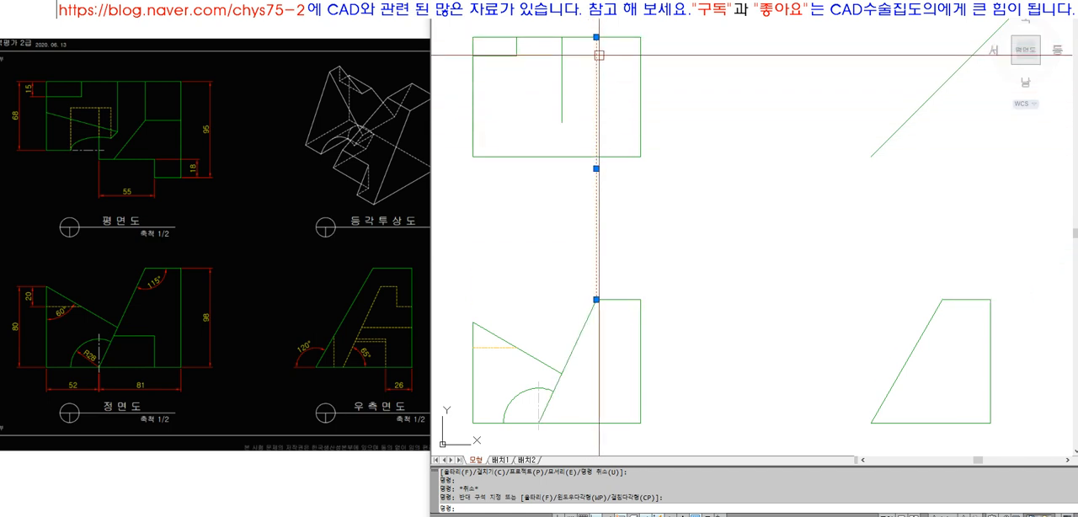
key("Escape")
Draw a projection line from the front view's upper corner across to the right-side view's slanted-edge corner and up to the diagonal line
type("L")
key("Return")
left_click(597, 299)
left_click(942, 299)
left_click(942, 176)
key("Return")
type("EX")
key("Return")
left_click(932, 99)
key("Return")
left_click(941, 198)
Draw a horizontal projection line from the diagonal line toward the top view and fillet it to a corner with the vertical projection line
key("Return")
type("L")
key("Return")
left_click(942, 85)
left_click(755, 85)
key("Return")
type("F")
key("Return")
left_click(776, 85)
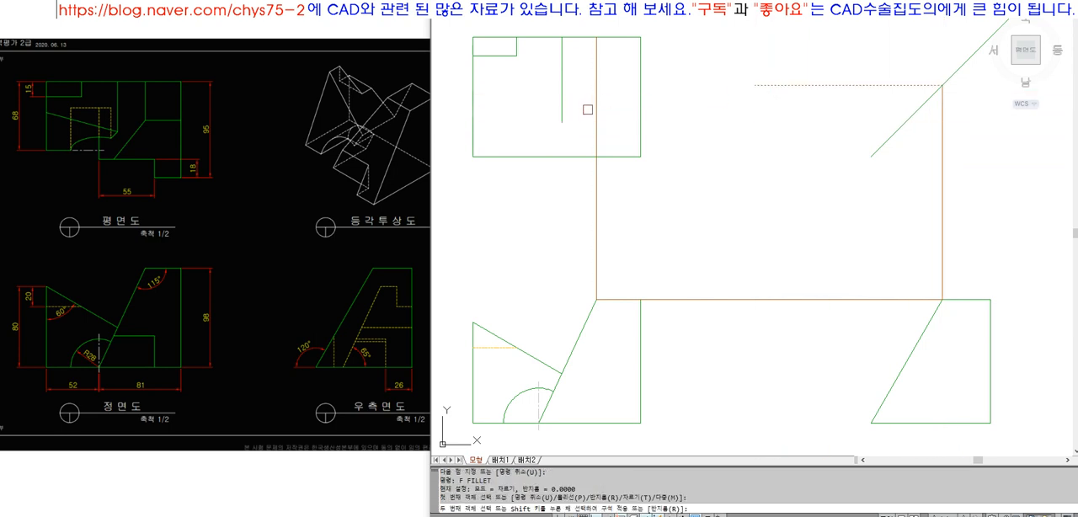
left_click(595, 111)
Examine the loop of projection lines linking the slanted edges' upper corner across the front, top and right-side views
left_click(648, 229)
left_click(544, 202)
left_click(761, 104)
left_click(737, 77)
left_click(906, 324)
left_click(883, 270)
left_click(967, 264)
left_click(895, 247)
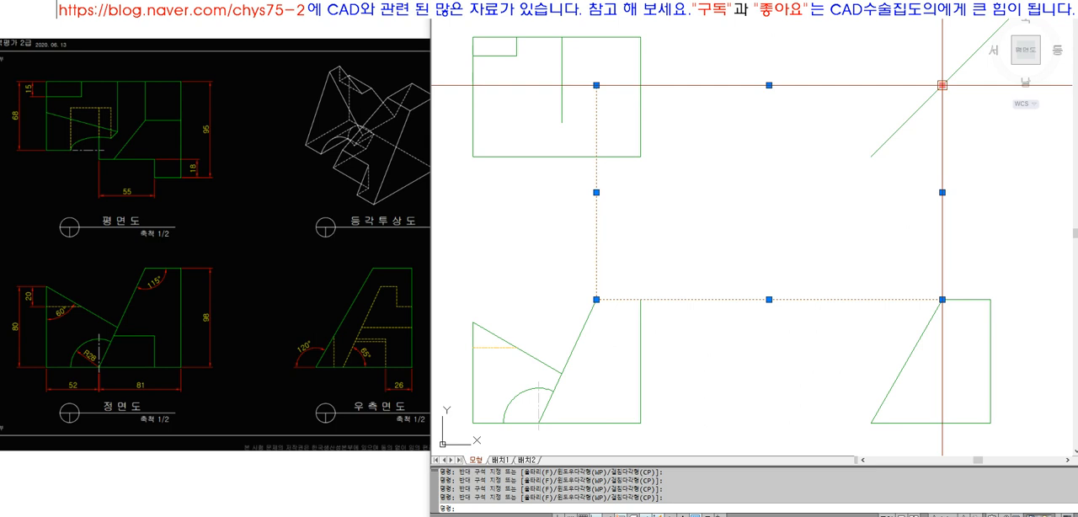
key("Escape")
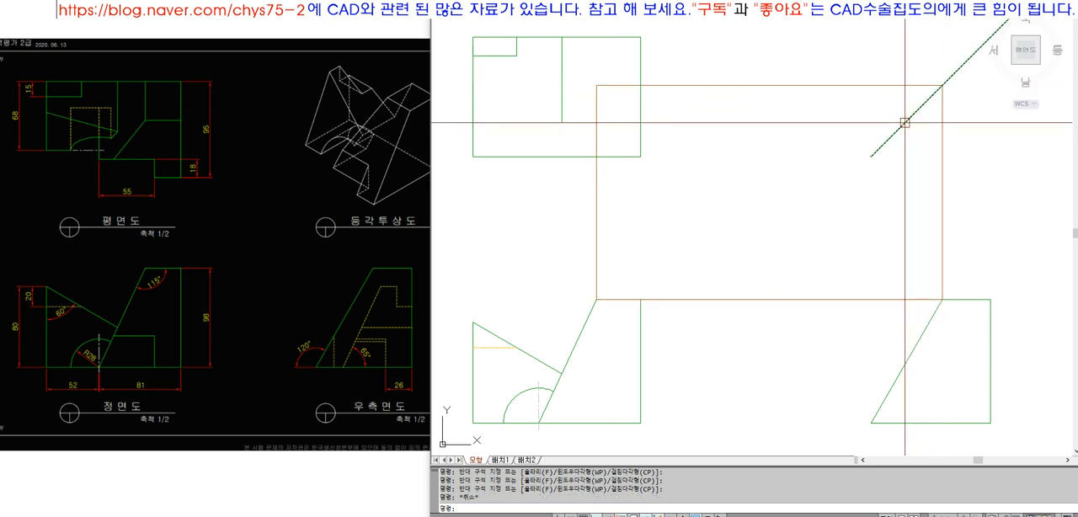
left_click(918, 108)
key("Escape")
key("Escape")
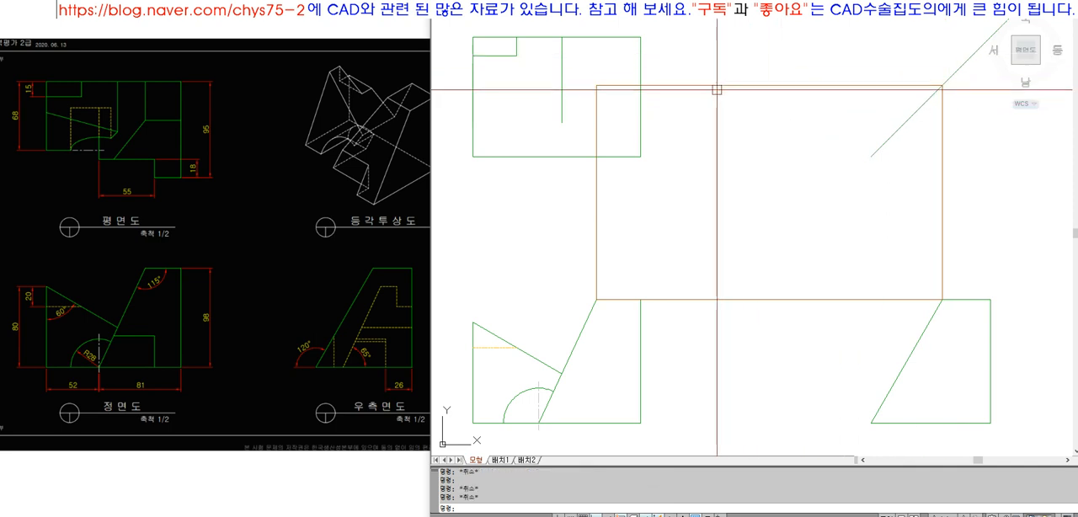
Draw a line from the projection corner perpendicular to the top view's upper edge and match it to the outline's properties
type("l")
key("Return")
left_click(597, 85)
type("per")
key("Return")
left_click(602, 40)
key("space")
type("ma")
left_click(605, 38)
left_click(598, 54)
Trim the horizontal projection line beyond the top view's right edge, keeping the segment inside the view as an outline edge
type("tr")
left_click(641, 91)
key("space")
left_click(660, 86)
key("space")
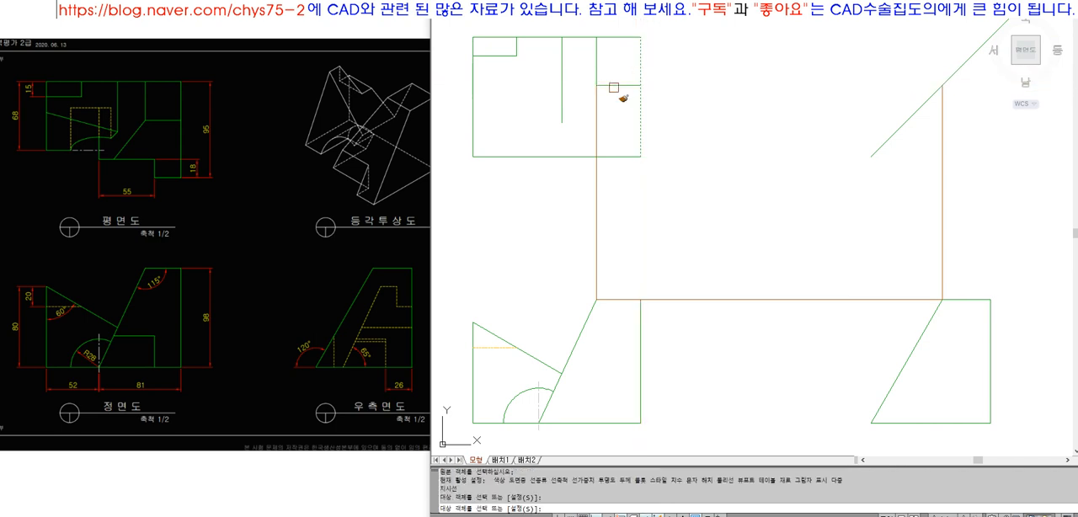
Erase the remaining projection lines between the front, top and right-side views
type("e")
key("space")
left_click(636, 224)
left_click(589, 234)
key("space")
key("space")
left_click(759, 320)
left_click(737, 230)
key("space")
key("space")
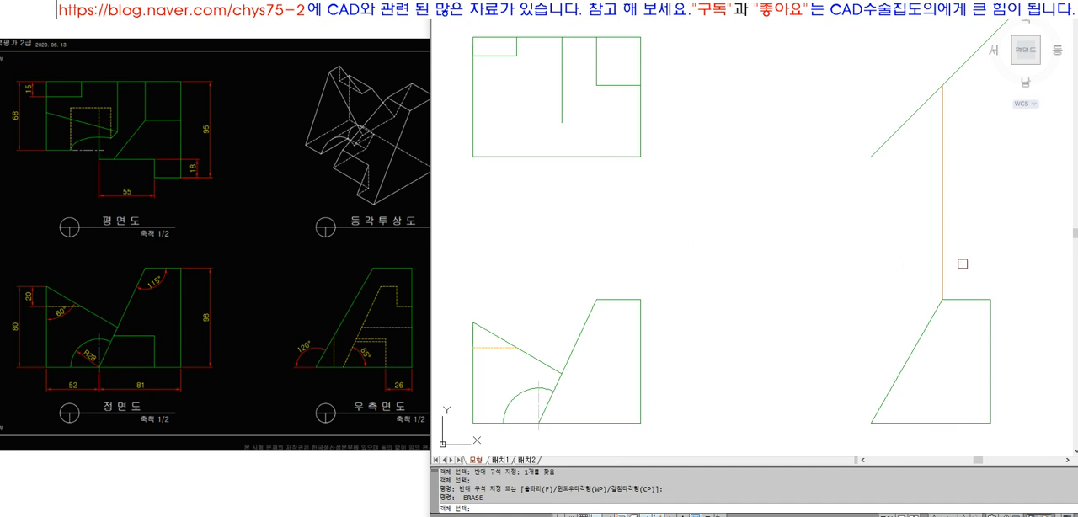
key("Escape")
key("Escape")
left_click(942, 253)
type("e")
key("space")
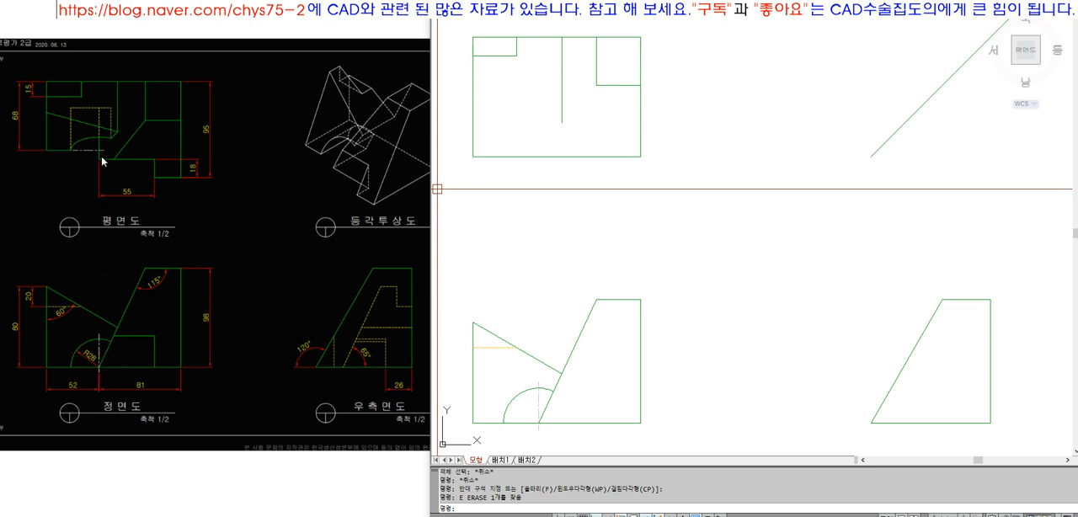
Draw a vertical projection line from the upper end of the front view arc's centre line up into the top view
left_click(100, 194)
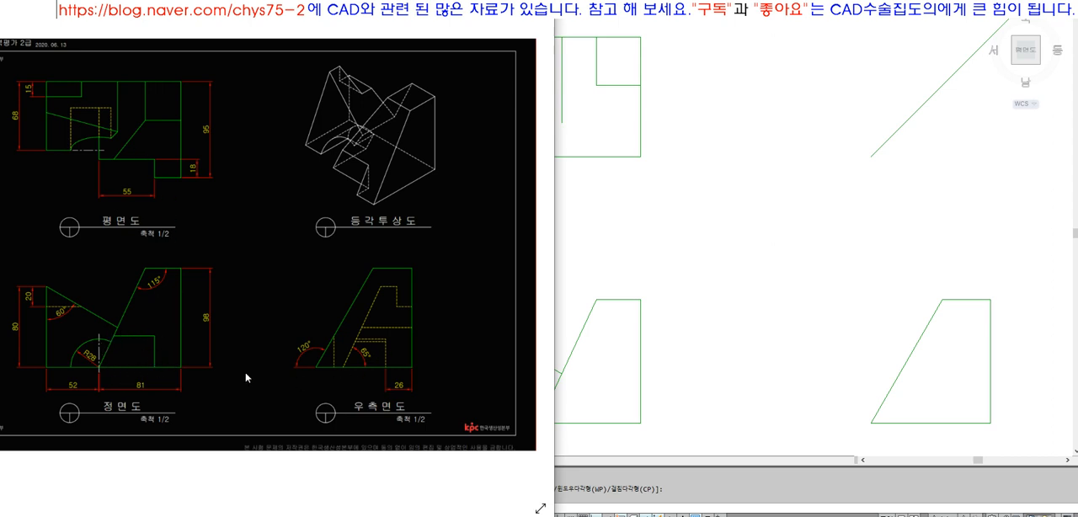
left_click(113, 160)
left_click(656, 235)
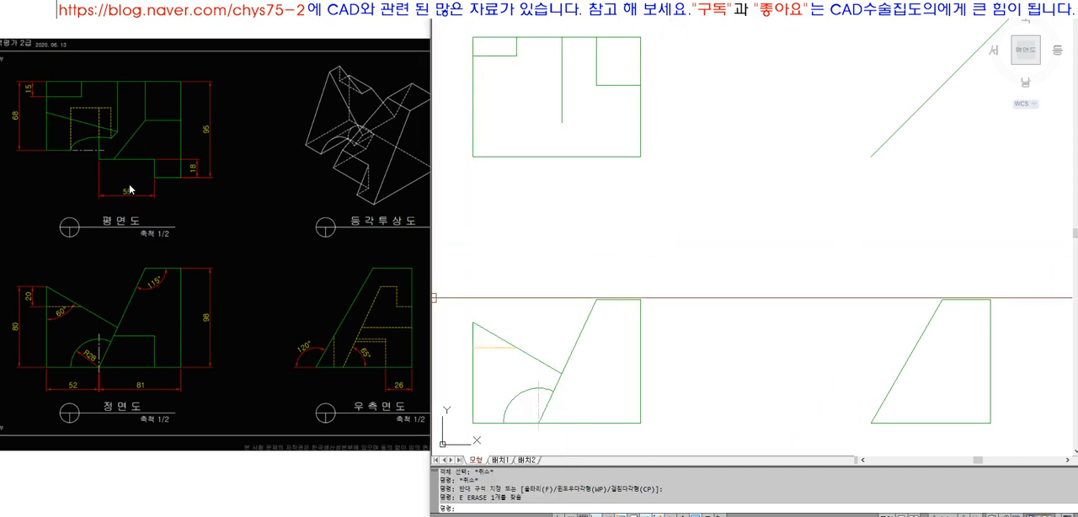
type("L")
key("Return")
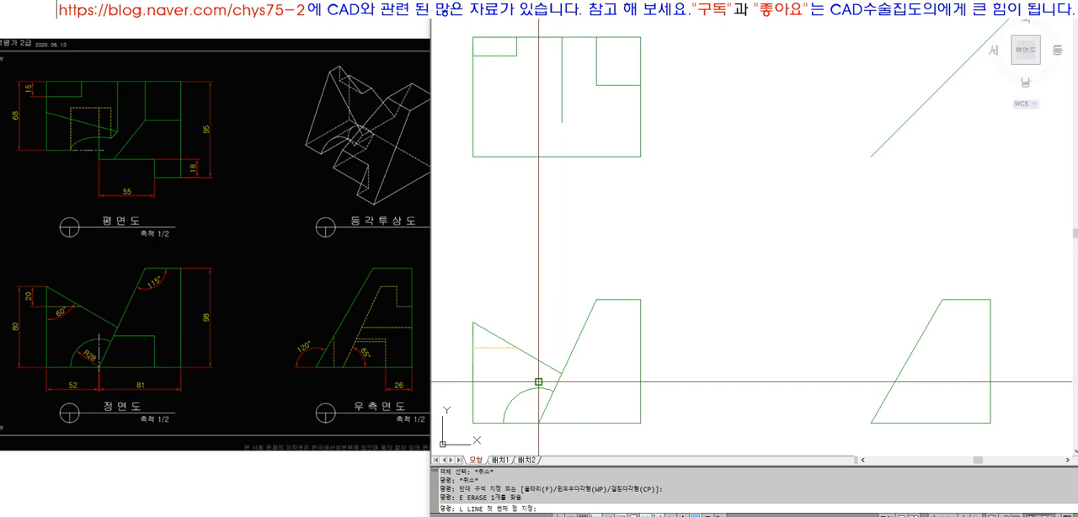
left_click(539, 381)
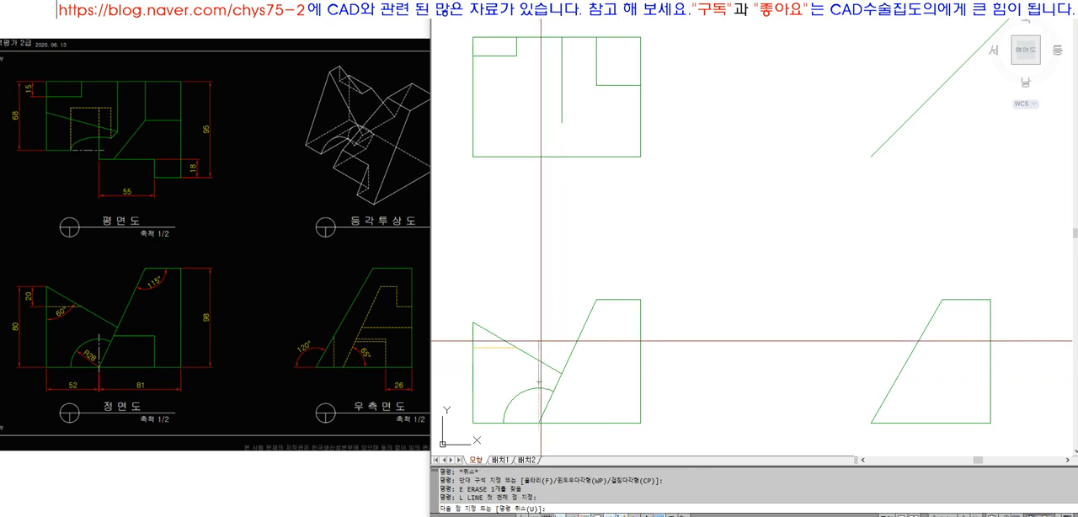
left_click(540, 66)
key("Return")
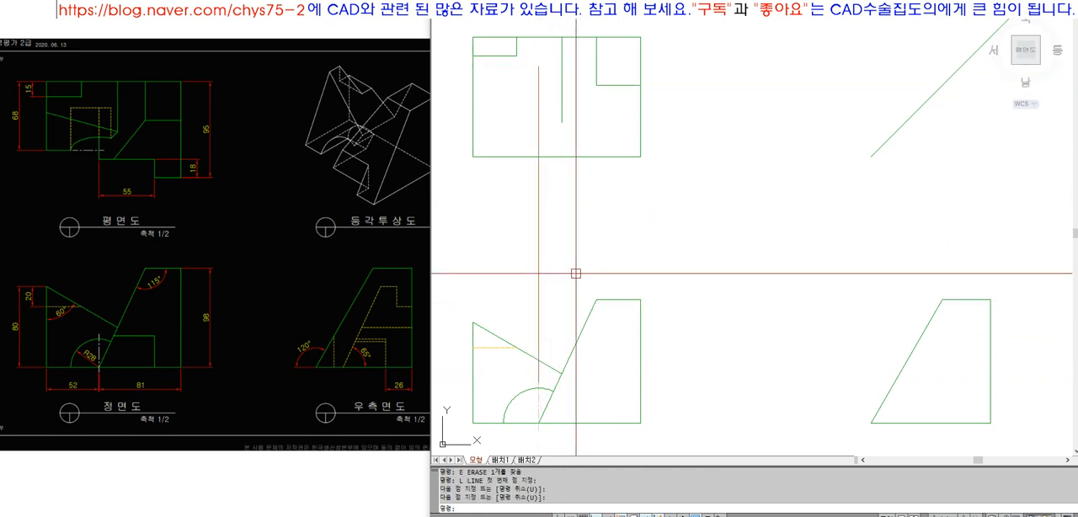
Offset the vertical projection line from the front view arc's centre by 55 to the right
type("O")
key("Return")
type("55")
key("Return")
left_click(539, 205)
left_click(573, 204)
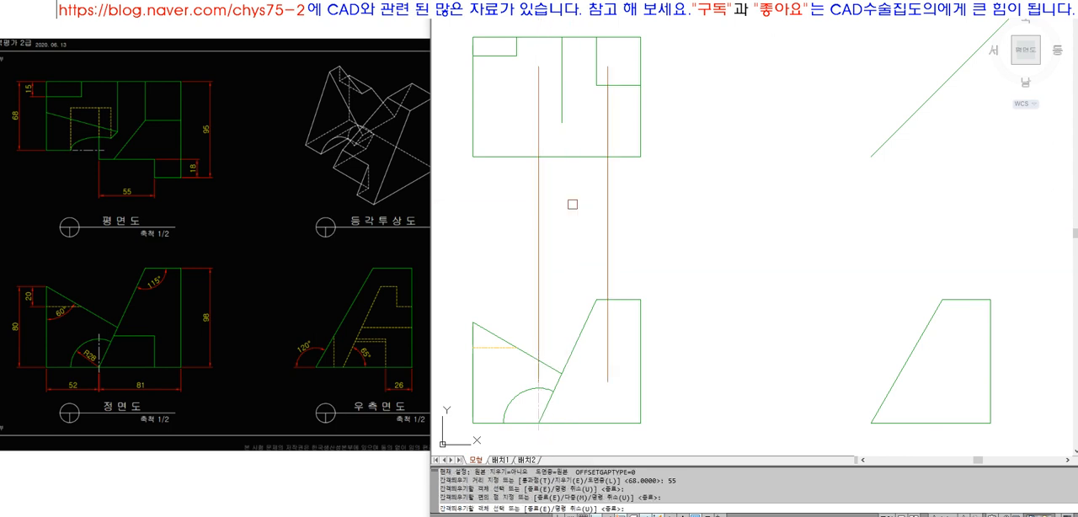
key("Return")
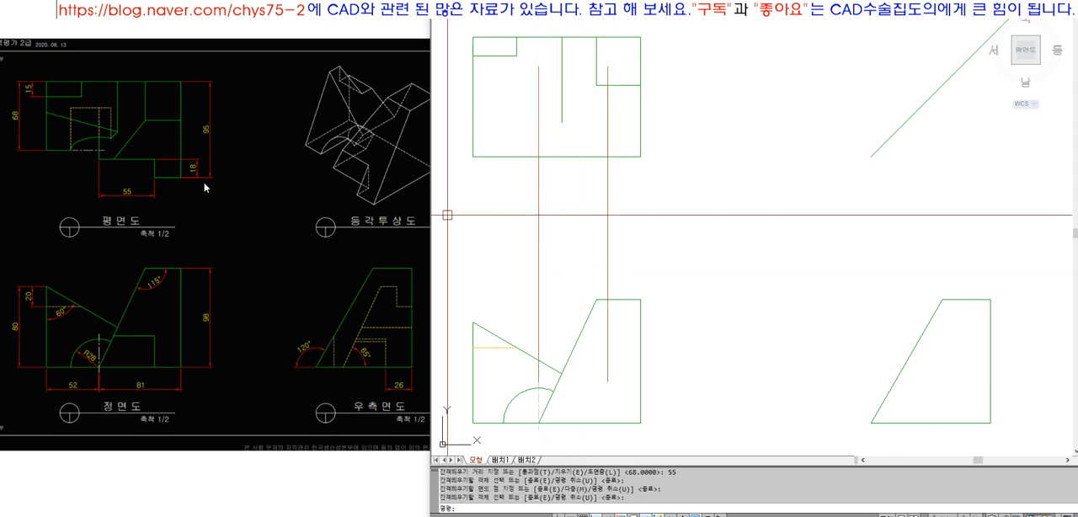
Offset the top view's lower edge 18 upward
type("O")
key("Return")
type("18")
key("Return")
left_click(590, 157)
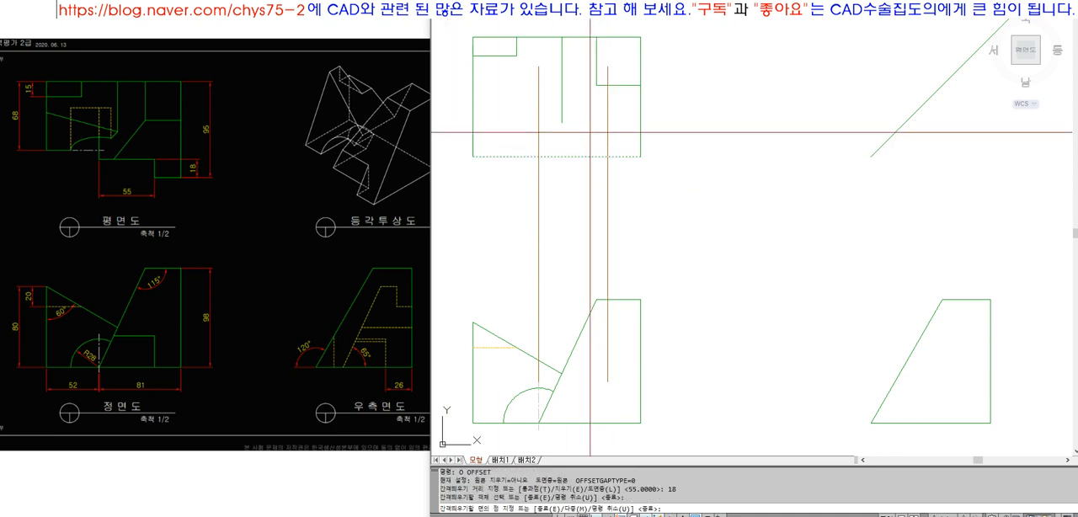
left_click(590, 133)
key("Return")
Fillet the offset edge with both vertical projection lines to form the top view's stepped lower outline
type("F")
key("Return")
left_click(540, 126)
left_click(559, 134)
Match the two vertical projection lines of the top view's stepped outline to the outline's properties
key("Return")
left_click(572, 135)
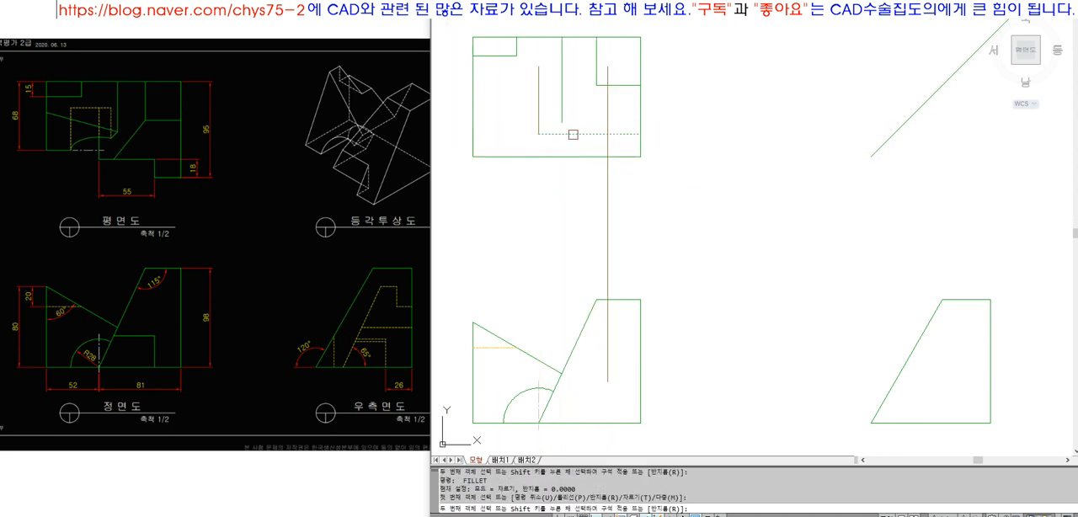
left_click(607, 145)
type("MA")
key("Return")
left_click(624, 157)
left_click(607, 149)
left_click(573, 134)
left_click(540, 124)
key("Return")
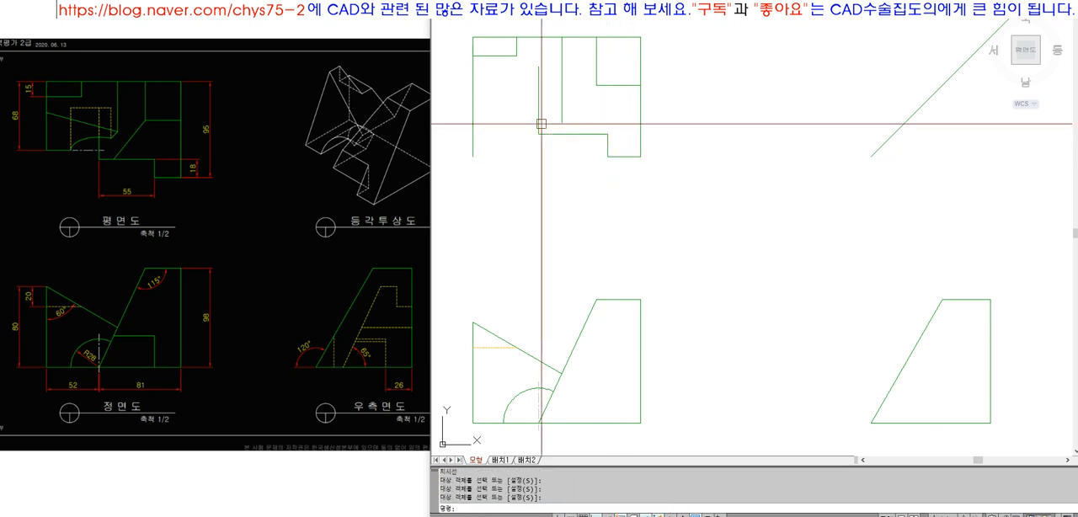
left_click(540, 124)
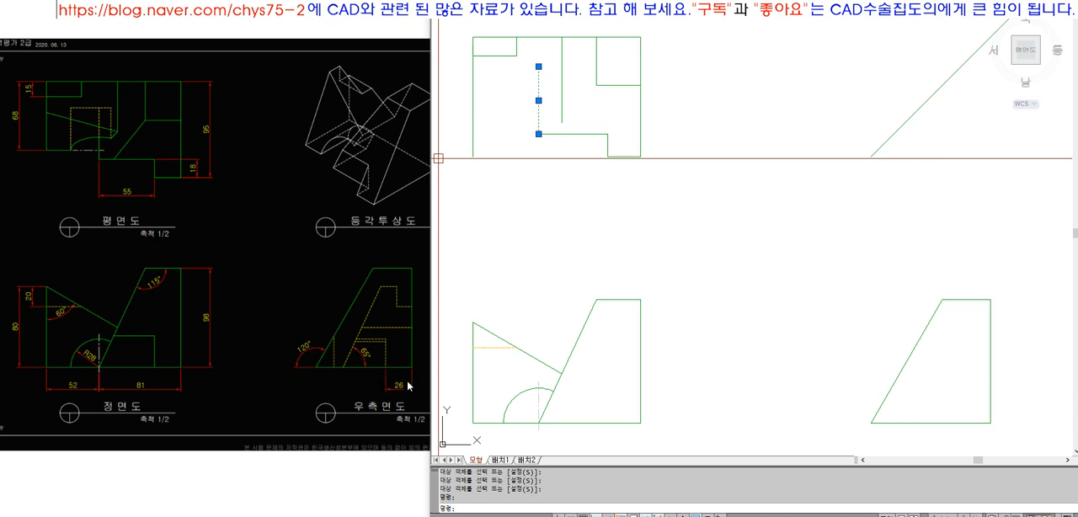
left_click(96, 114)
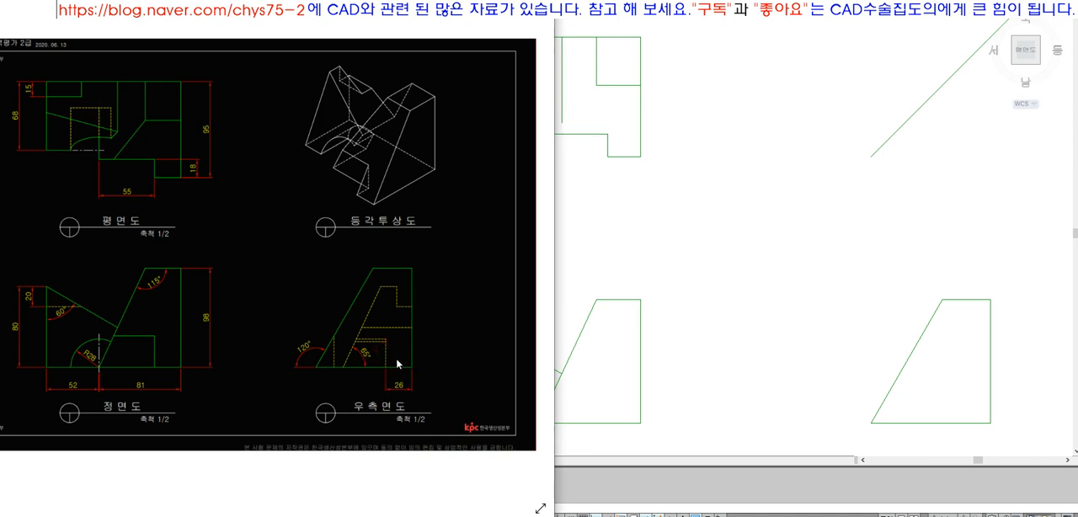
left_click(580, 300)
key("Escape")
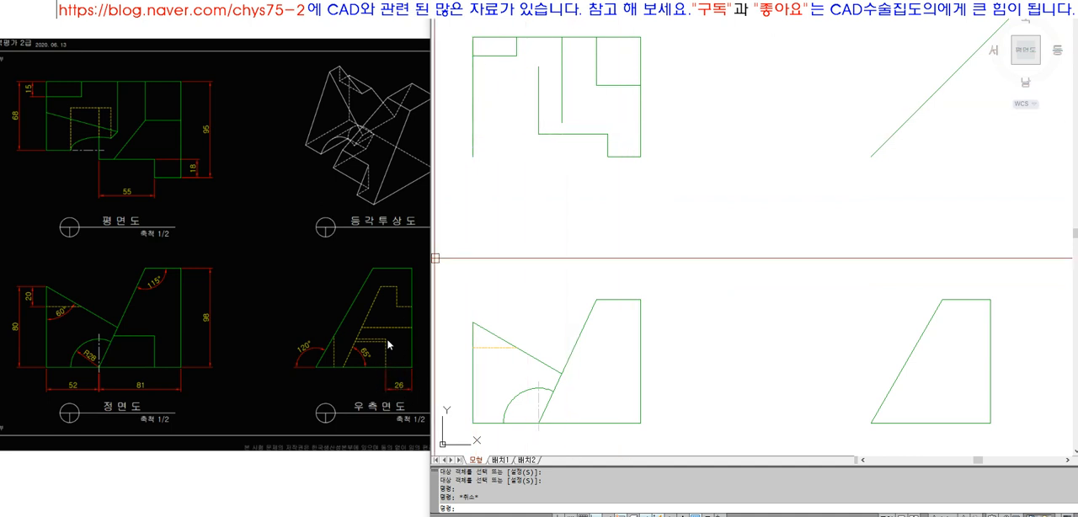
Offset the top view's upper edge 26 downward
type("o")
key("Return")
type("2")
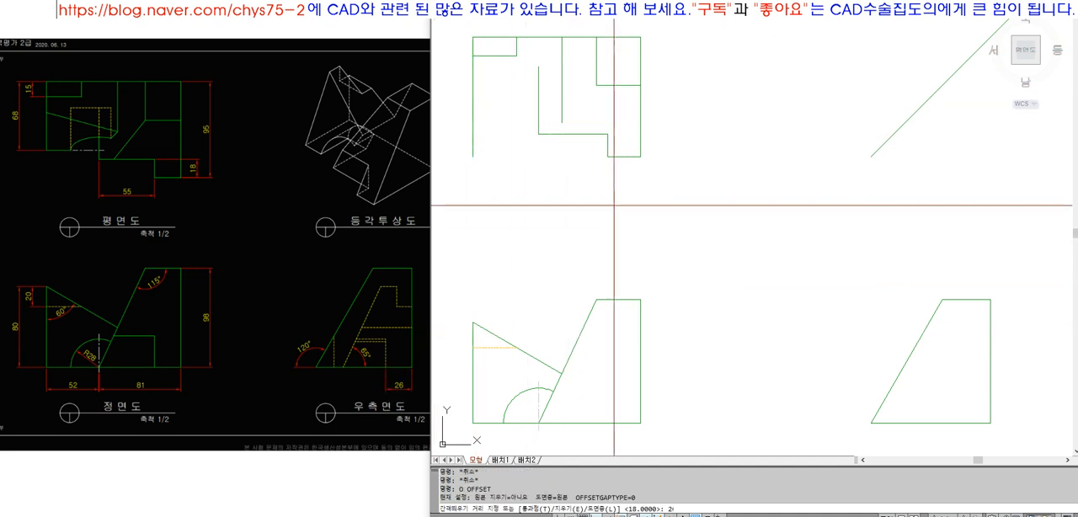
type("6")
key("Return")
left_click(548, 40)
left_click(551, 79)
key("Return")
Fillet the new horizontal line to the vertical edge at the arc's centre and move it to the Hidden layer
type("f")
key("Return")
left_click(539, 82)
left_click(520, 71)
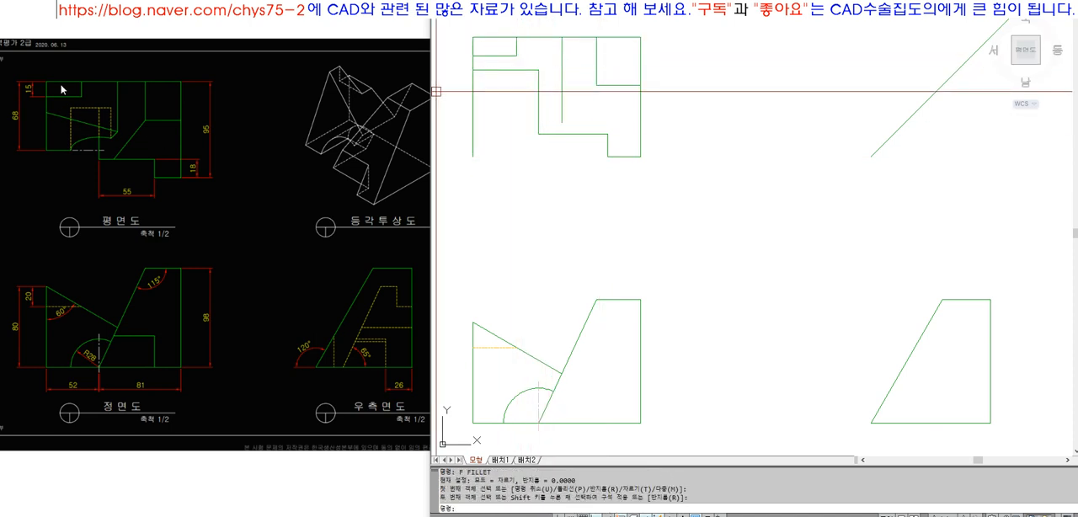
left_click(506, 70)
left_click(687, 11)
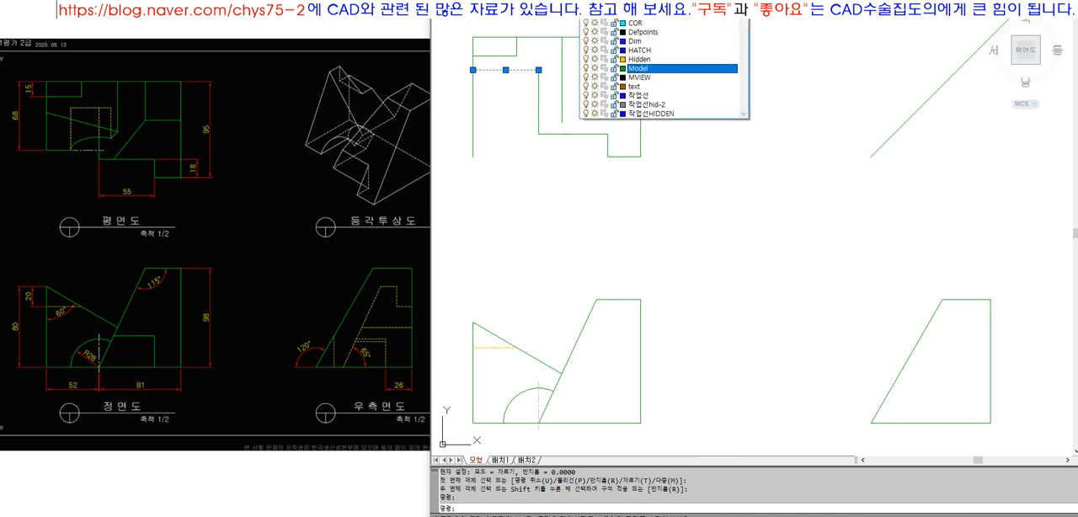
left_click(684, 60)
key("Escape")
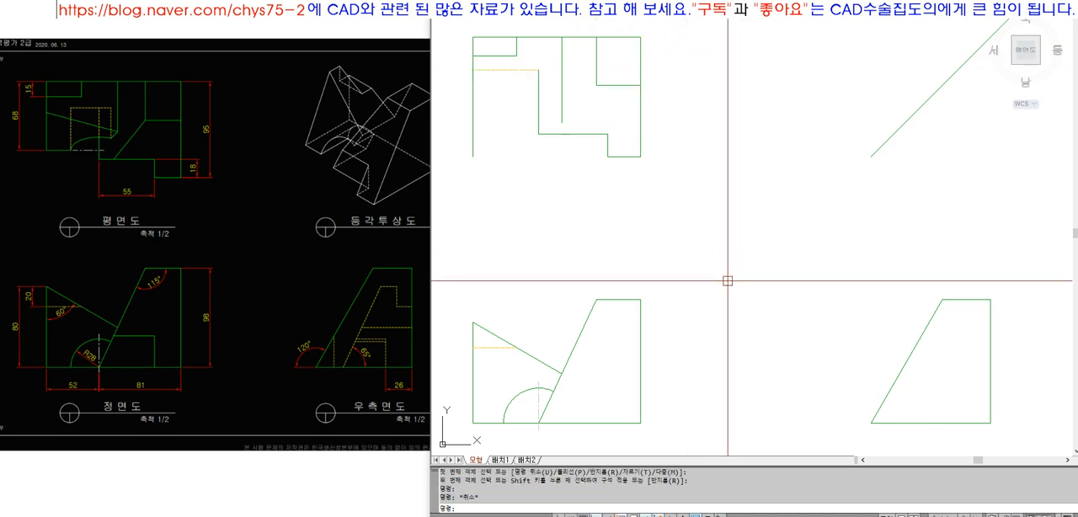
Draw a vertical line from the front view arc's left end up to the top view's hidden line and trim the hidden line beyond it
type("l")
key("Return")
left_click(504, 423)
left_click(504, 70)
key("Return")
type("tr")
key("Return")
key("Escape")
Match the new vertical projection line to the hidden line's properties
type("ma")
key("Return")
left_click(504, 97)
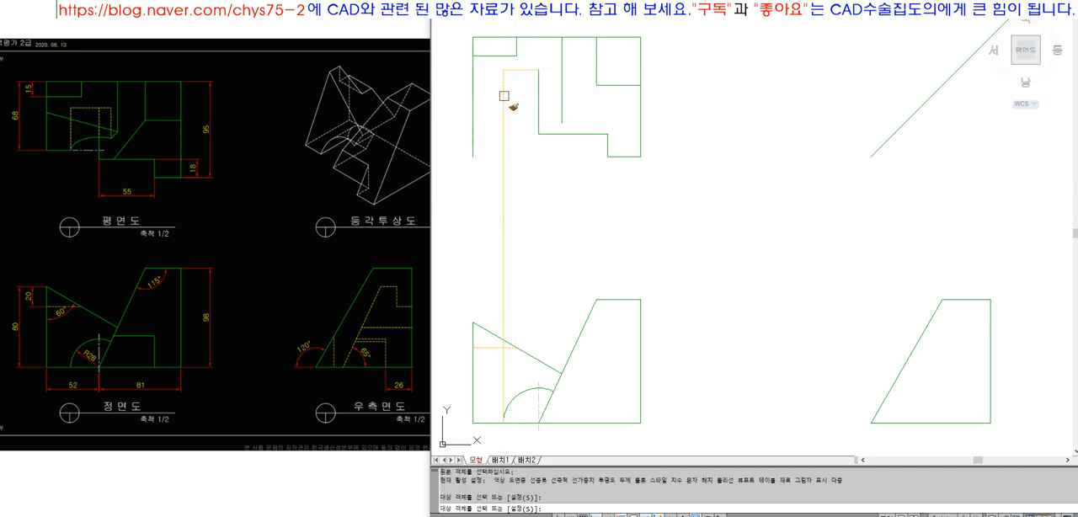
left_click(504, 96)
key("Return")
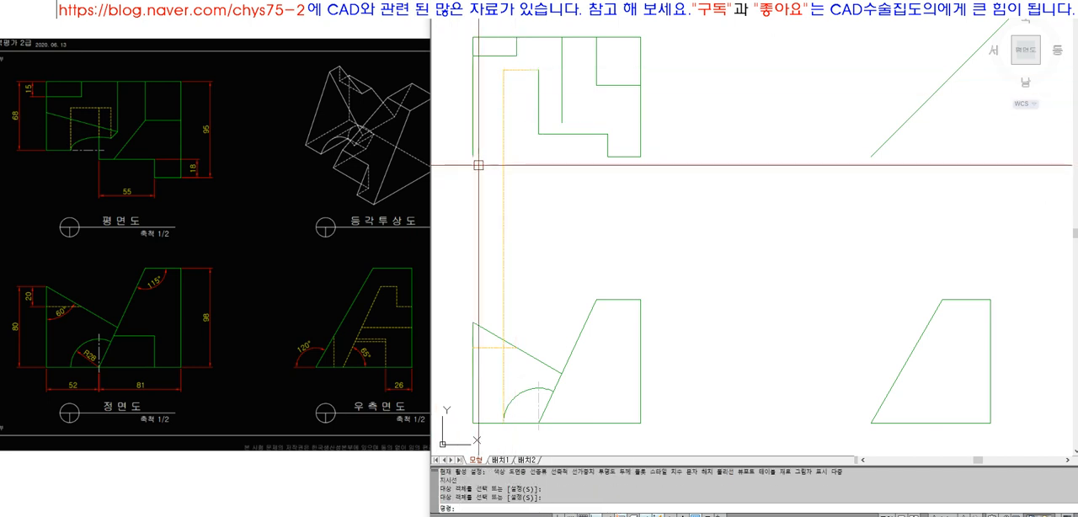
Offset the top view's upper edge 68 downward
type("o")
key("Return")
type("68")
key("Return")
left_click(539, 37)
left_click(540, 83)
key("Return")
Trim the top view's left edge and the vertical hidden line below the 68 offset line
type("tr")
key("Return")
left_click(497, 123)
key("Return")
left_click(464, 140)
left_click(529, 169)
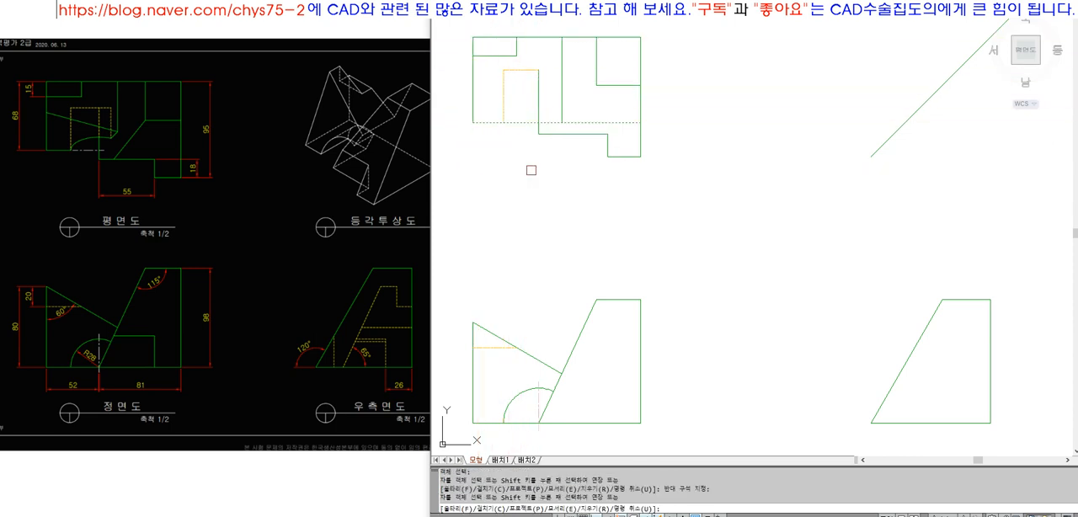
key("Return")
Trim the 68 offset line to the right of the vertical hidden line
type("tr")
key("Return")
left_click(504, 110)
key("Return")
left_click(514, 123)
key("Return")
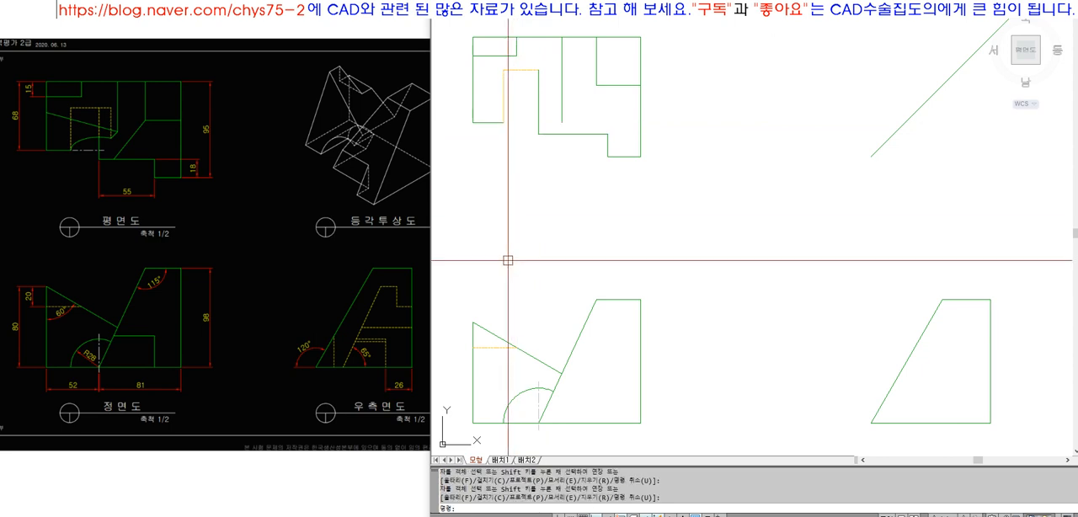
Set the colour of the top view's vertical edge at the arc's centre to magenta (선홍색)
type("ma")
key("Return")
key("Escape")
left_click(539, 96)
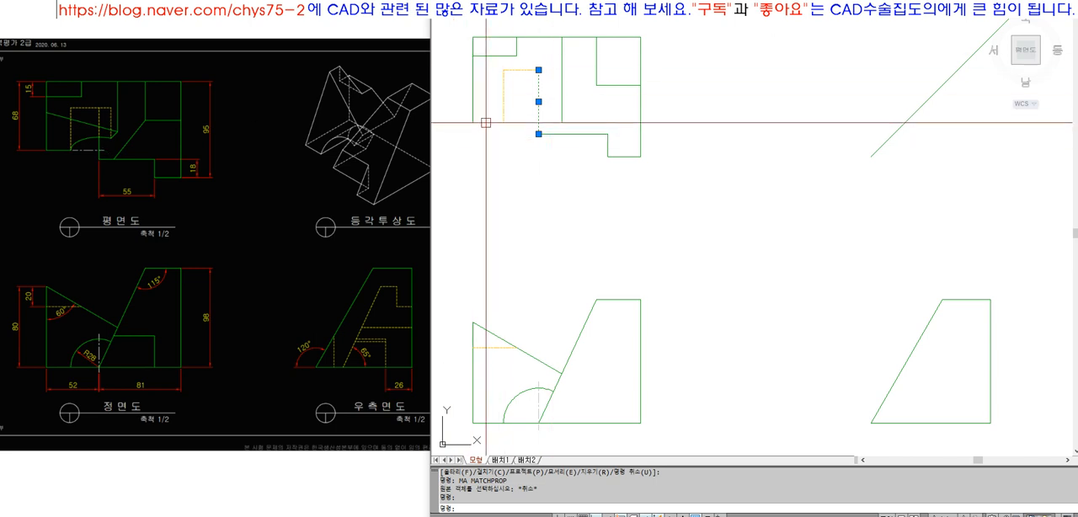
key("Escape")
left_click(538, 94)
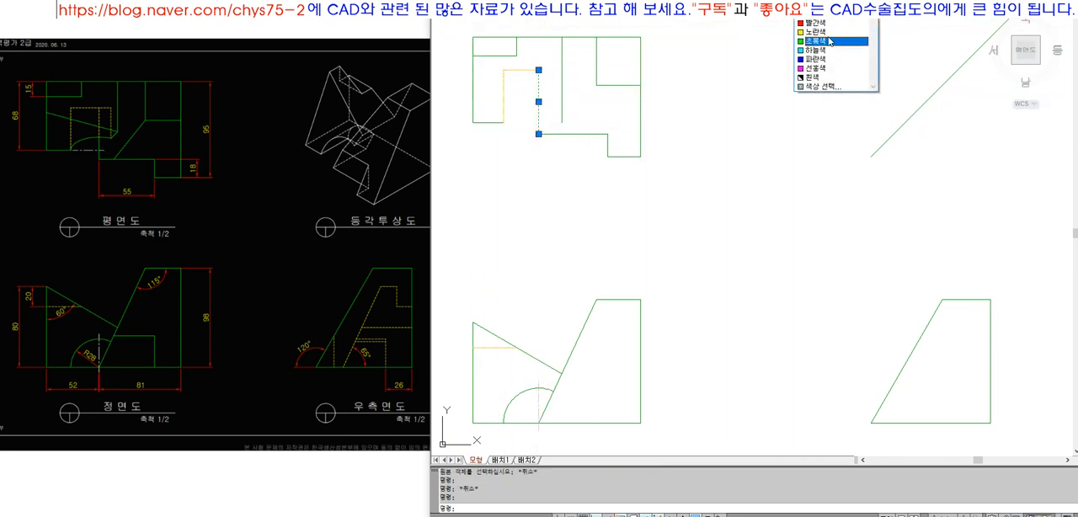
left_click(832, 5)
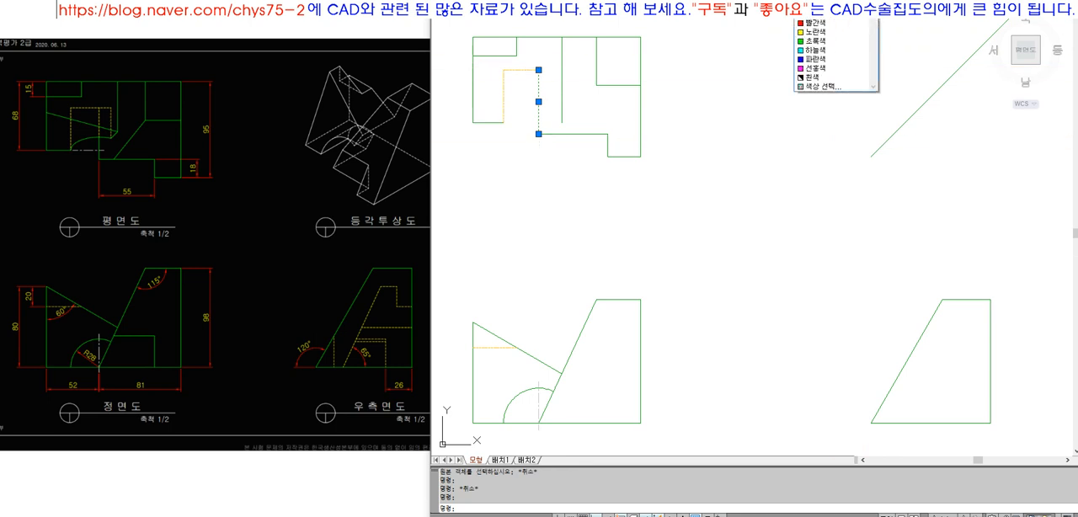
left_click(834, 71)
key("Escape")
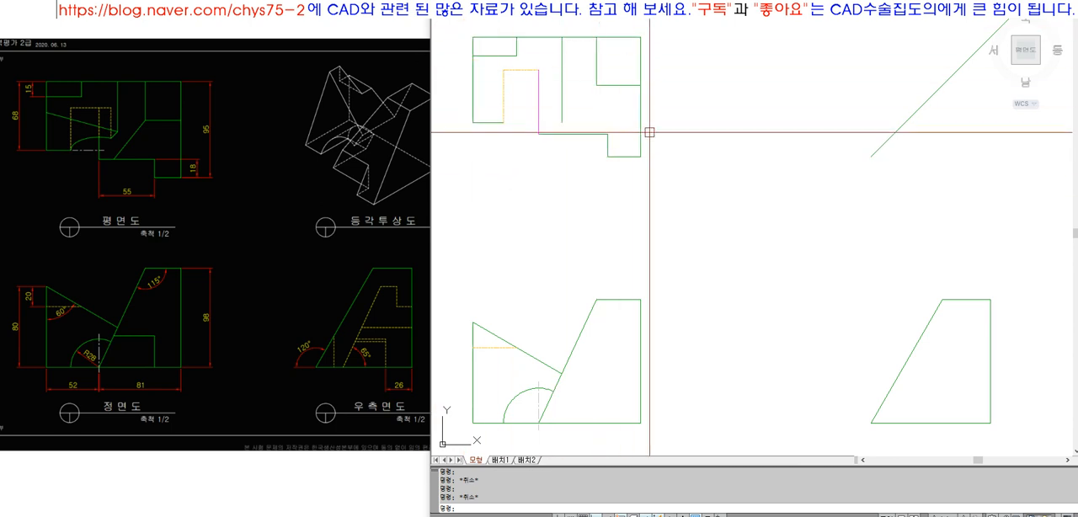
left_click(570, 133)
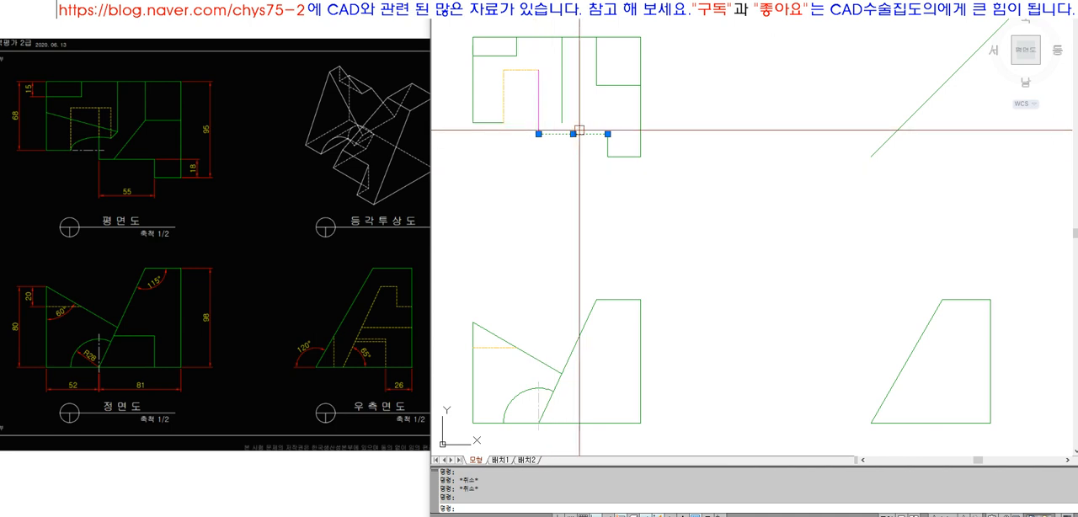
key("Escape")
key("Escape")
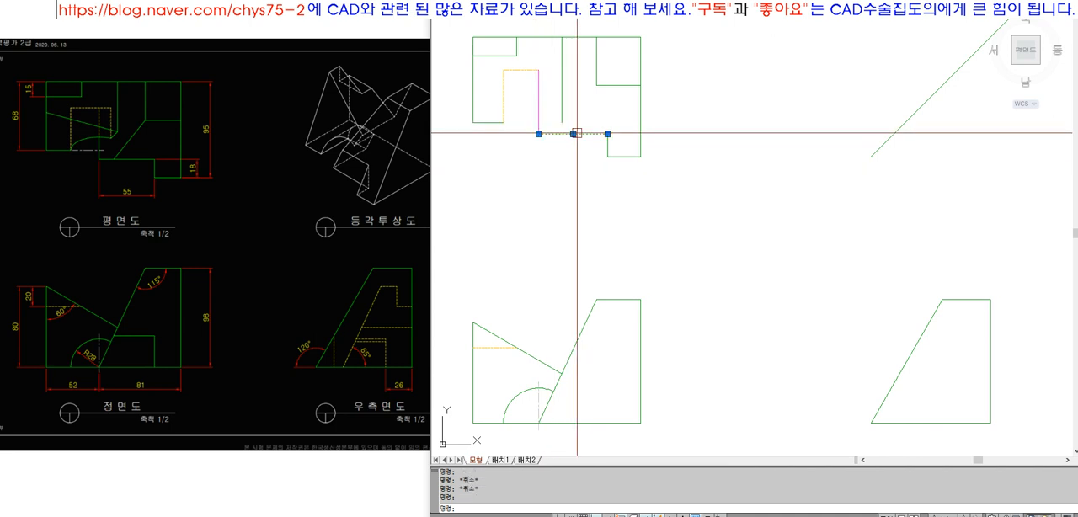
key("Escape")
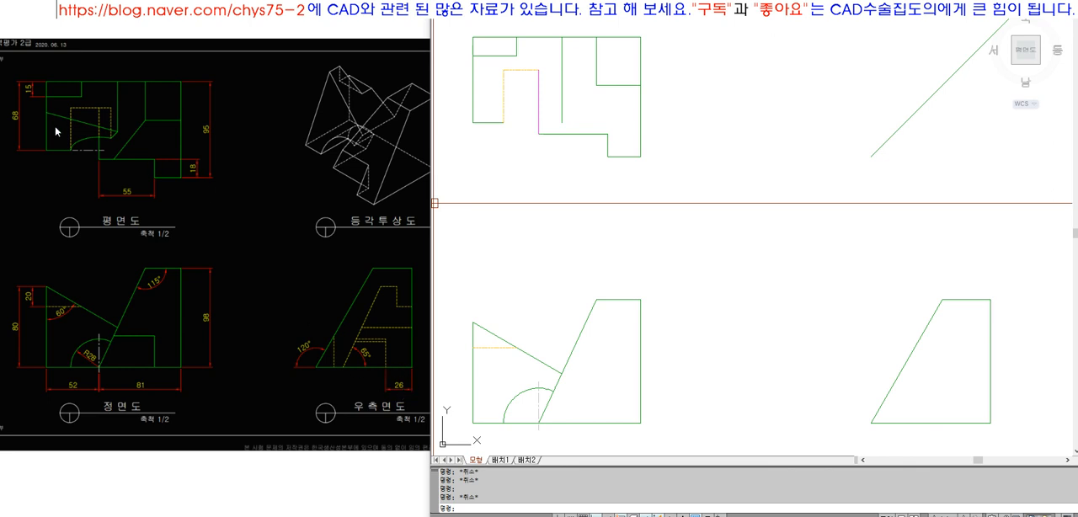
left_click(571, 133)
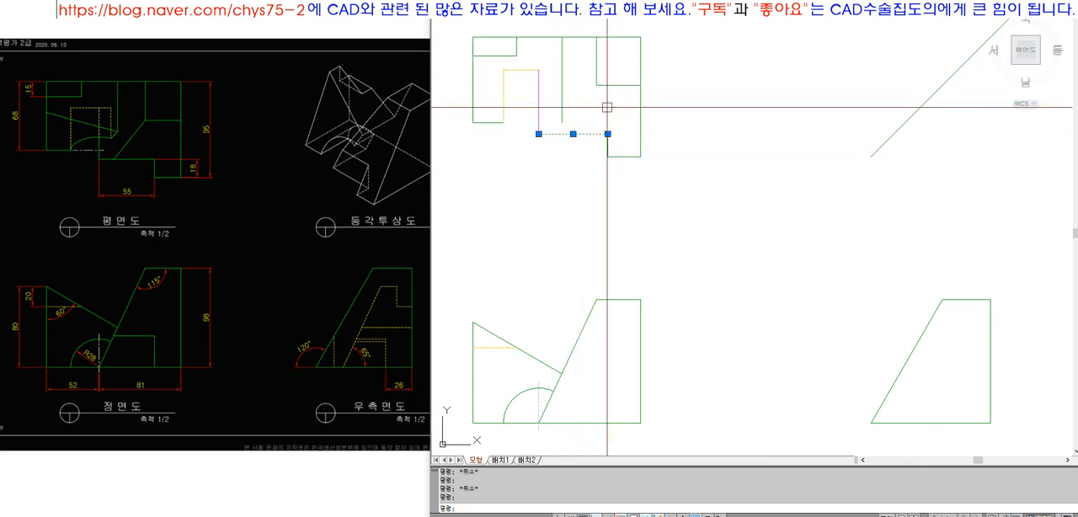
key("Escape")
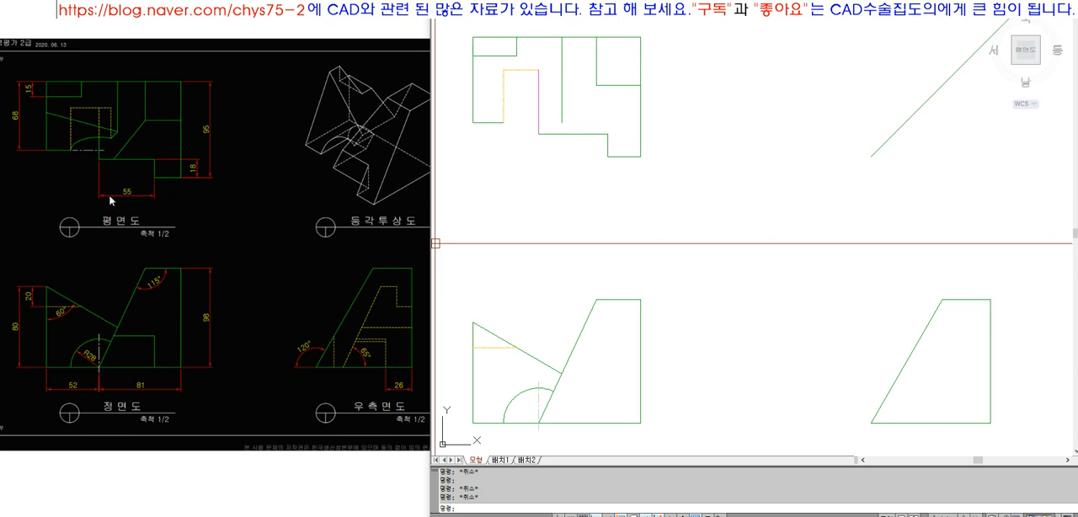
Draw a vertical projection line from the top view's 18-high step corner down to the front view's base line
type("L")
key("Return")
left_click(608, 156)
left_click(601, 382)
key("Return")
type("EX")
key("Return")
key("Return")
left_click(611, 379)
key("Return")
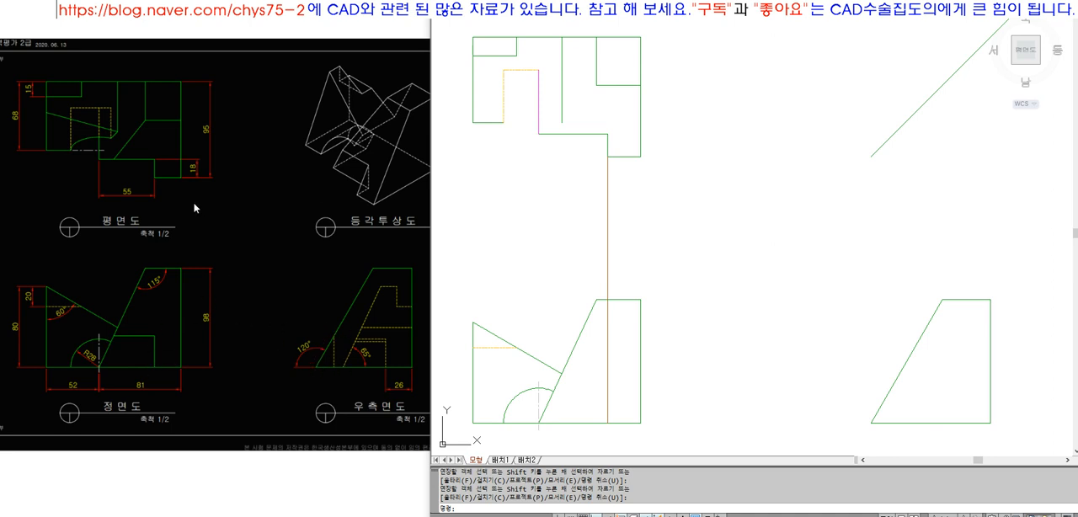
Draw a horizontal projection line from the step's inner corner in the top view and extend it right to the 45° line
type("L")
key("Return")
left_click(608, 133)
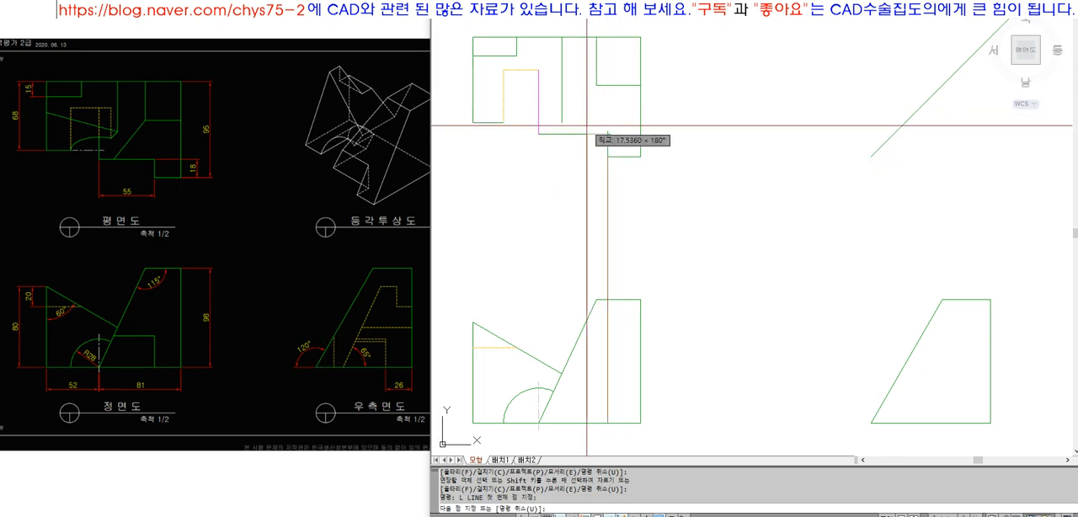
left_click(752, 134)
key("Return")
type("EX")
key("Return")
key("Return")
left_click(787, 171)
left_click(749, 107)
key("Return")
Draw a vertical projection line from the 45° line intersection and extend it down to the right-side view's slanted edge
type("L")
key("Escape")
type("L")
key("Return")
left_click(893, 134)
left_click(894, 226)
key("Return")
type("EX")
key("Return")
key("Return")
left_click(895, 223)
key("Return")
Continue the projection with a line from the right-side view's slanted edge, extended down to its base
type("L")
key("Escape")
type("EX")
key("Return")
left_click(895, 420)
key("Return")
left_click(896, 405)
left_click(896, 404)
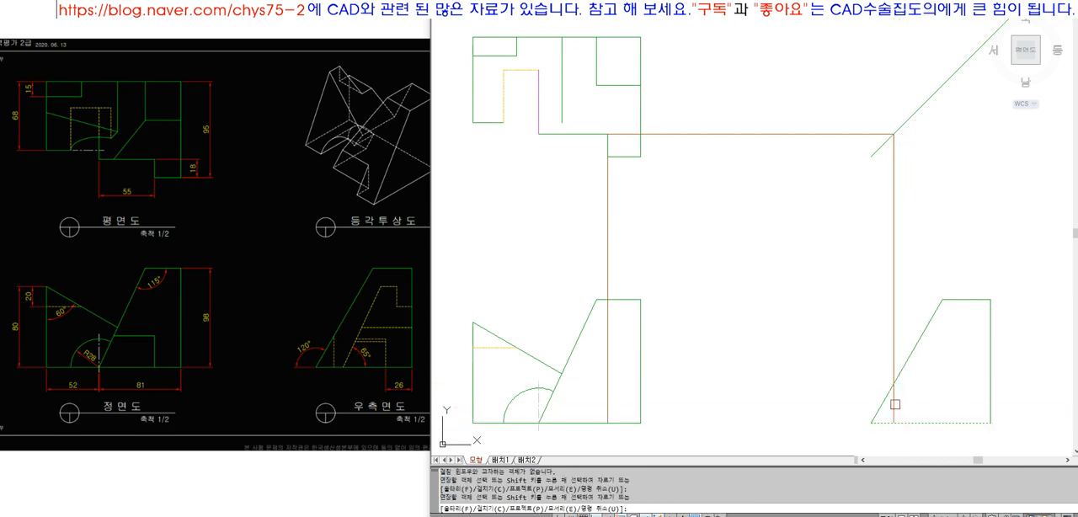
key("Return")
Match the vertical segment inside the right-side view to the front view's hidden line
type("MA")
key("Return")
left_click(490, 348)
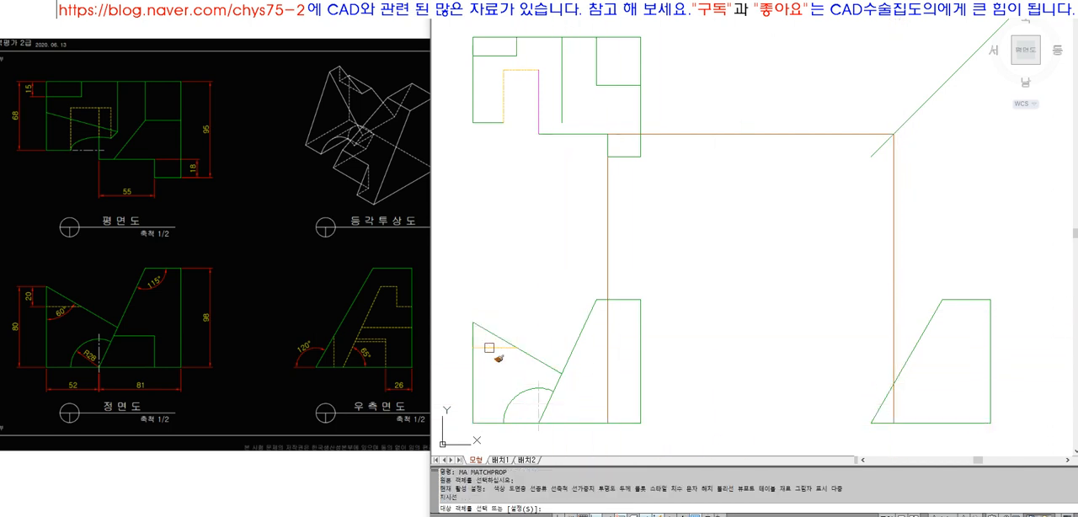
left_click(895, 410)
key("Return")
Erase the vertical and horizontal projection lines between the top view and the right-side view
left_click(916, 245)
left_click(808, 230)
type("E")
key("Return")
left_click(784, 182)
left_click(743, 105)
key("space")
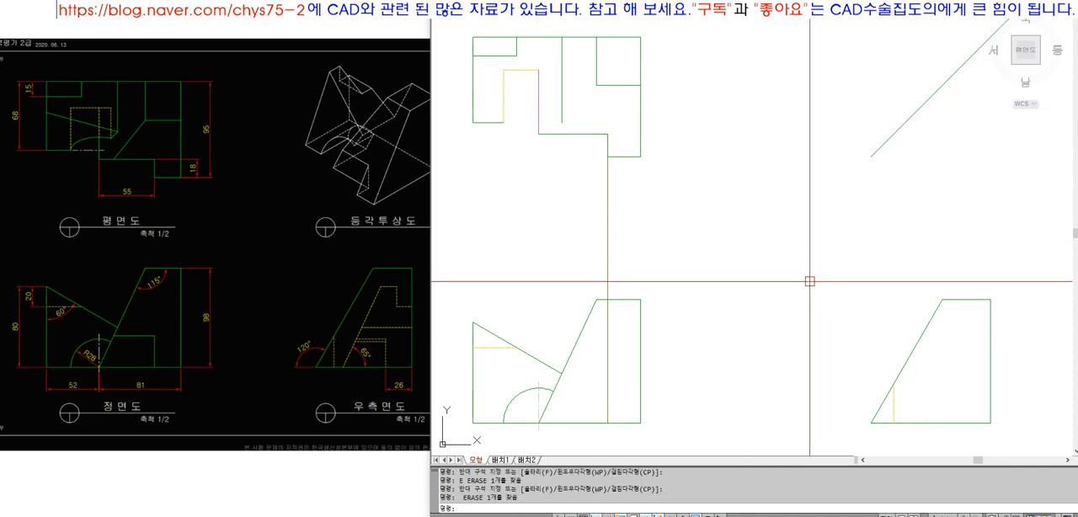
Draw a horizontal projection line from the top of the right-side view's hidden line and extend it to the front view's slanted edge
type("L")
key("space")
left_click(893, 384)
left_click(805, 390)
key("space")
type("EX")
key("space")
left_click(559, 380)
key("space")
left_click(808, 384)
key("space")
Fillet the horizontal projection line and the vertical projection line into a corner in the front view
type("F")
key("space")
left_click(608, 398)
left_click(607, 394)
left_click(605, 384)
Match the front view's new step lines to the properties of its vertical outline edge
type("MA")
key("space")
left_click(640, 389)
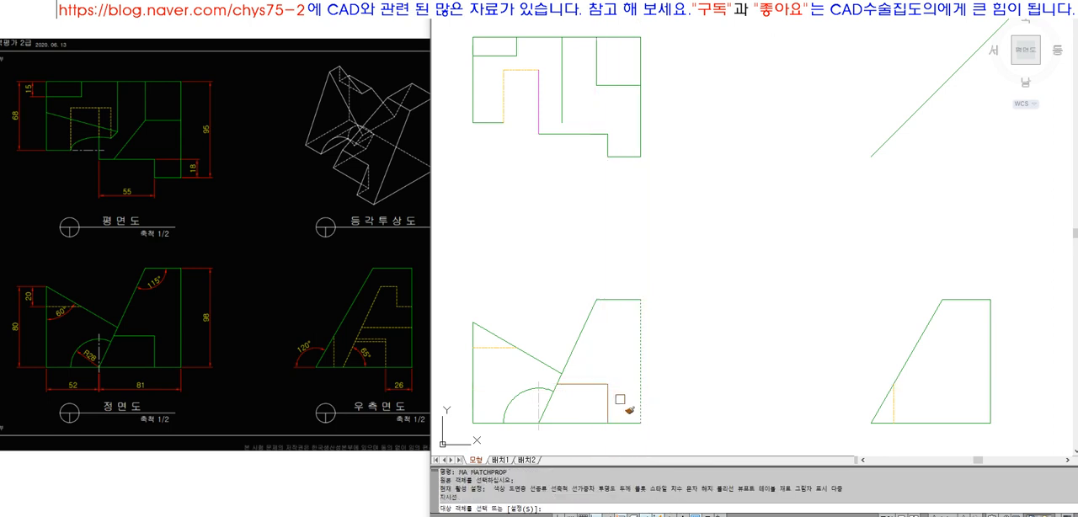
left_click(620, 399)
left_click(601, 383)
key("space")
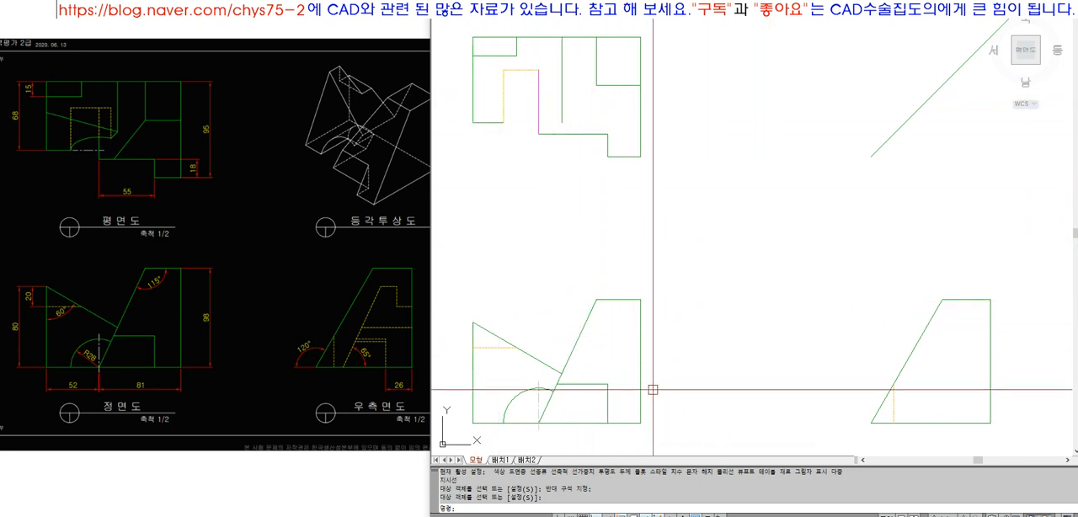
Draw a vertical projection line up from where the front view's step meets the slanted edge and extend it to the top view's lower edge
type("L")
key("Return")
left_click(557, 385)
left_click(566, 206)
key("Return")
type("EX")
key("Return")
left_click(567, 137)
key("Return")
left_click(558, 226)
key("Return")
Draw a slanted line in the top view from the inner corner to the projected point on the lower edge, matching it to the outline
type("L")
key("Return")
left_click(596, 85)
left_click(559, 133)
key("Return")
type("MA")
left_click(572, 137)
left_click(578, 109)
Erase the vertical projection line between the front and top views
type("E")
left_click(557, 168)
key("space")
Try to shorten the top view's inner vertical line from its lower end and undo the stretch
left_click(562, 105)
left_click(562, 123)
key("Escape")
key("Escape")
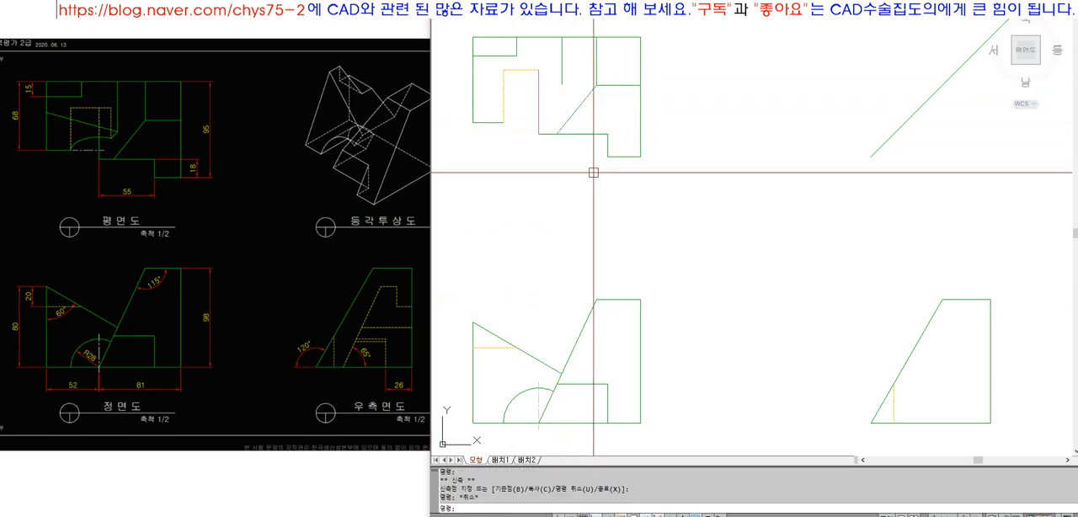
left_click(562, 72)
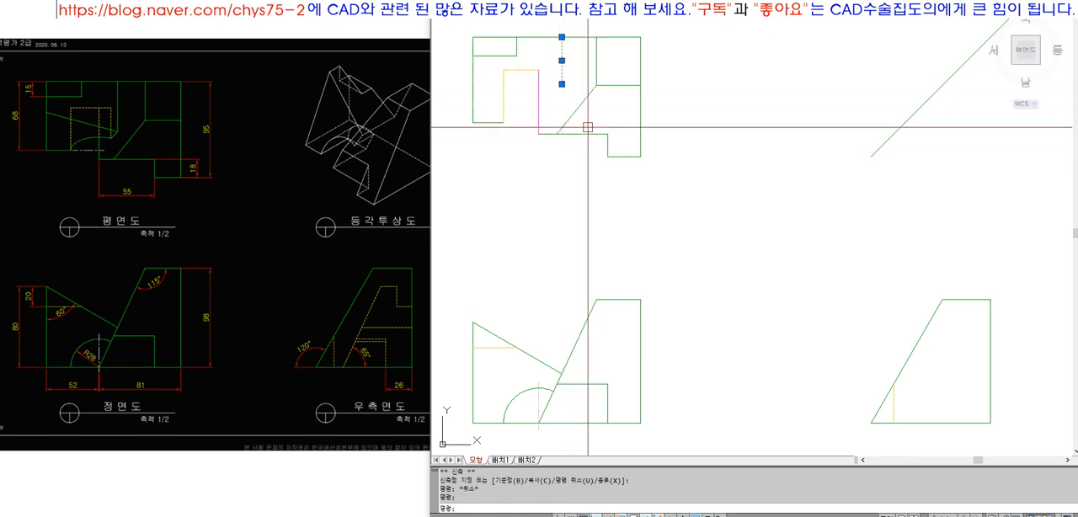
key("ctrl+z")
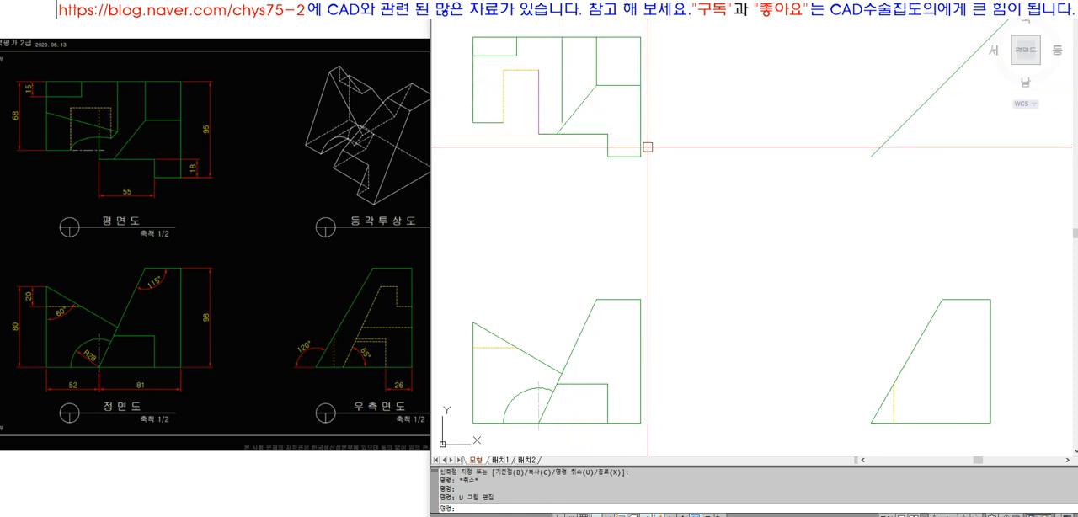
Shorten the top view's inner vertical line by raising its lower end to about the level of the nearby inner corner
left_click(562, 118)
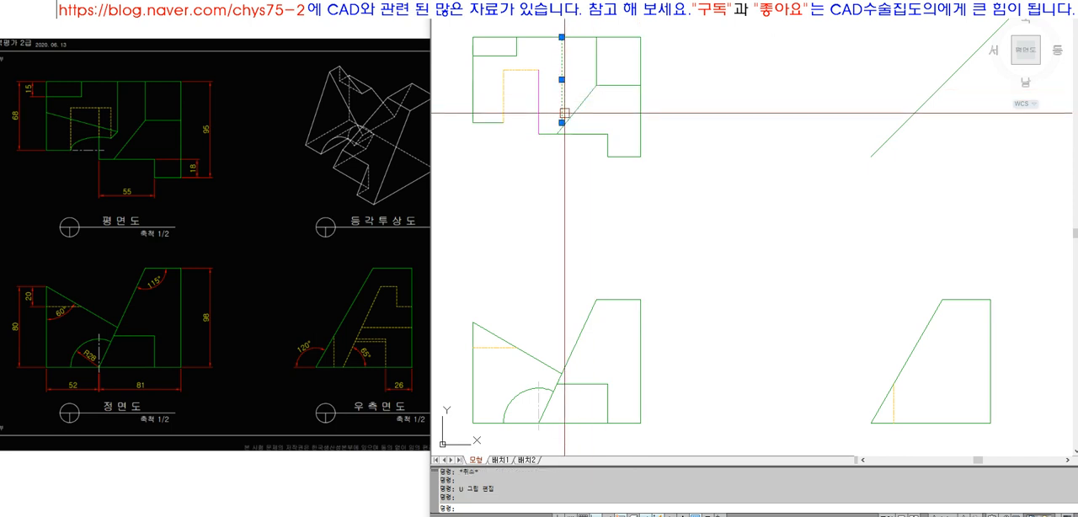
left_click(562, 122)
left_click(562, 85)
key("Escape")
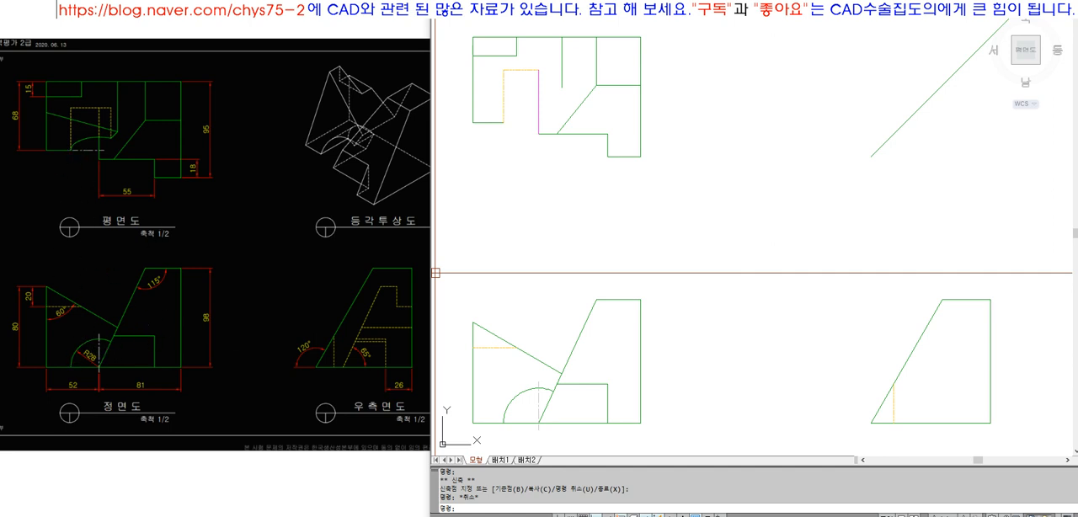
Draw a horizontal line from the lower end of the top view's hidden line past the magenta line and make it a center line by layer
key("l")
key("Return")
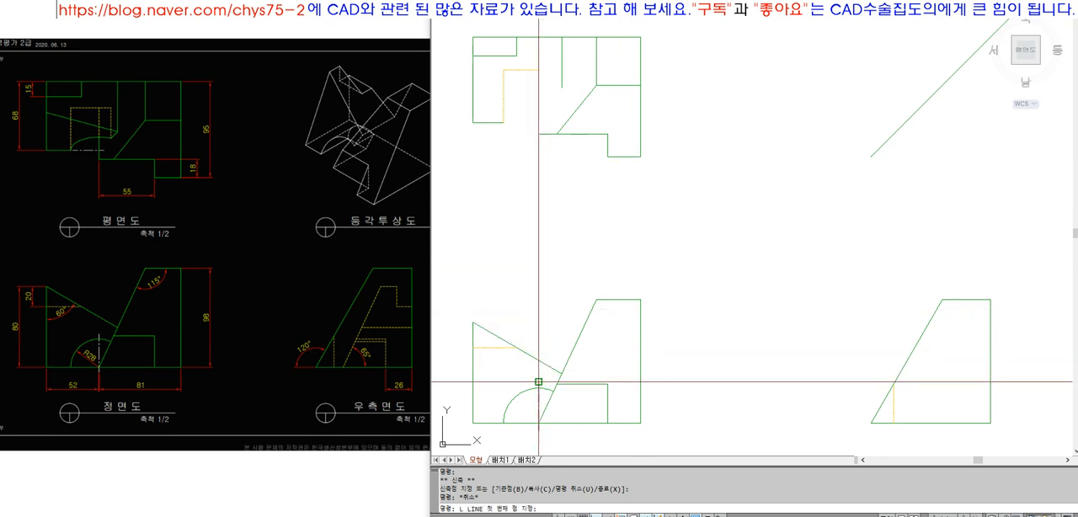
left_click(538, 381)
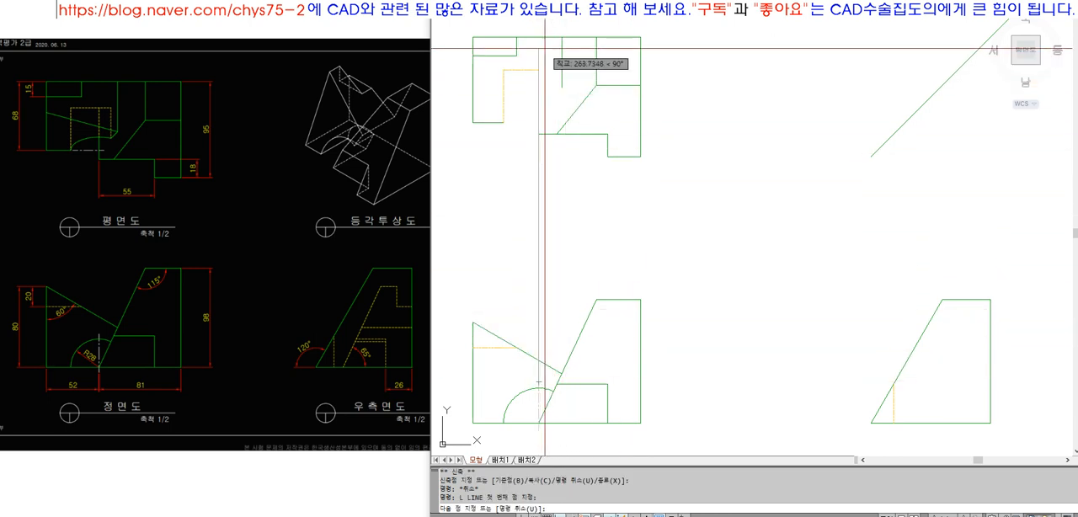
key("Return")
key("Return")
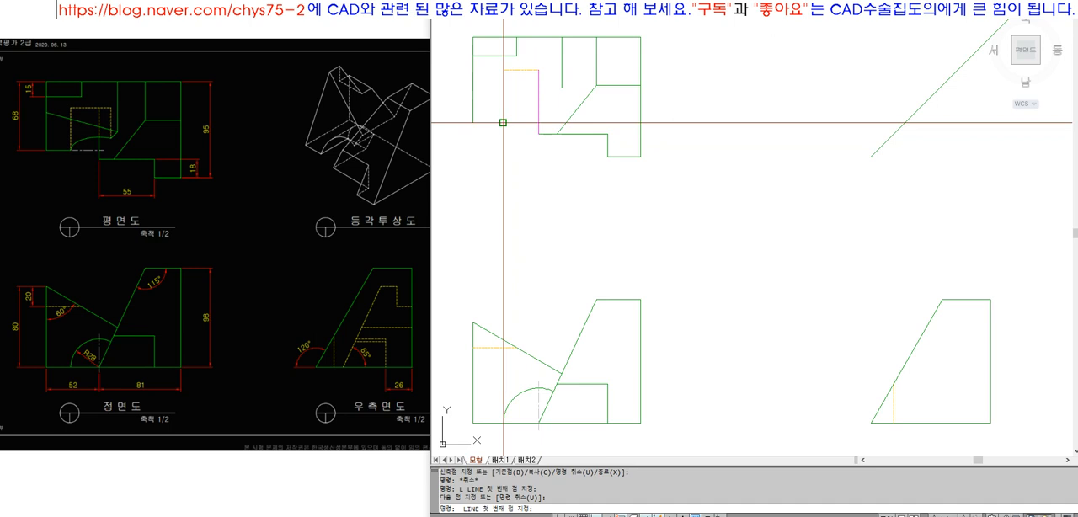
left_click(503, 123)
key("space")
left_click(520, 123)
left_click(627, 10)
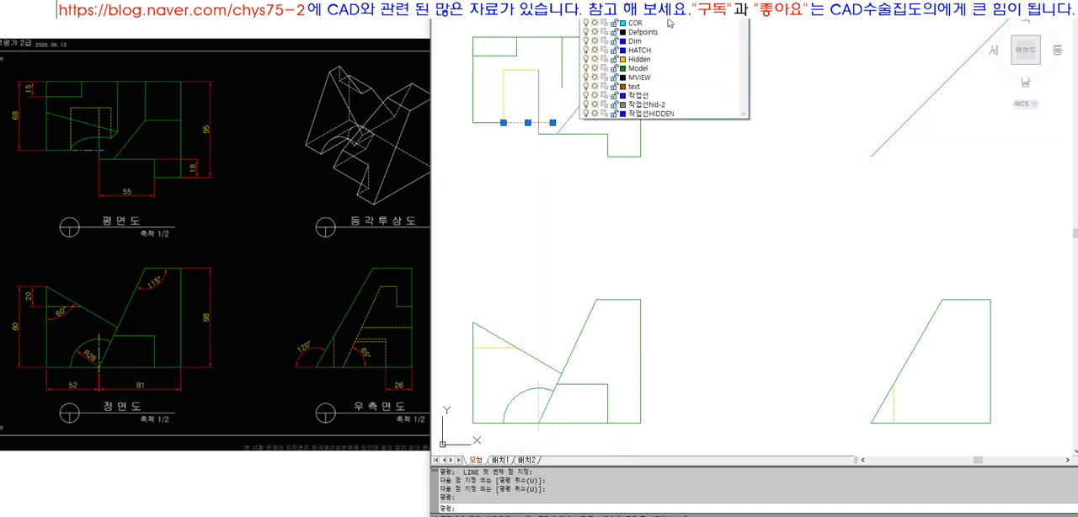
left_click(669, 22)
Trim the top view's center line 5 beyond the magenta vertical line using an offset copy, and erase the offset line
type("z")
key("space")
left_click(459, 48)
left_click(660, 189)
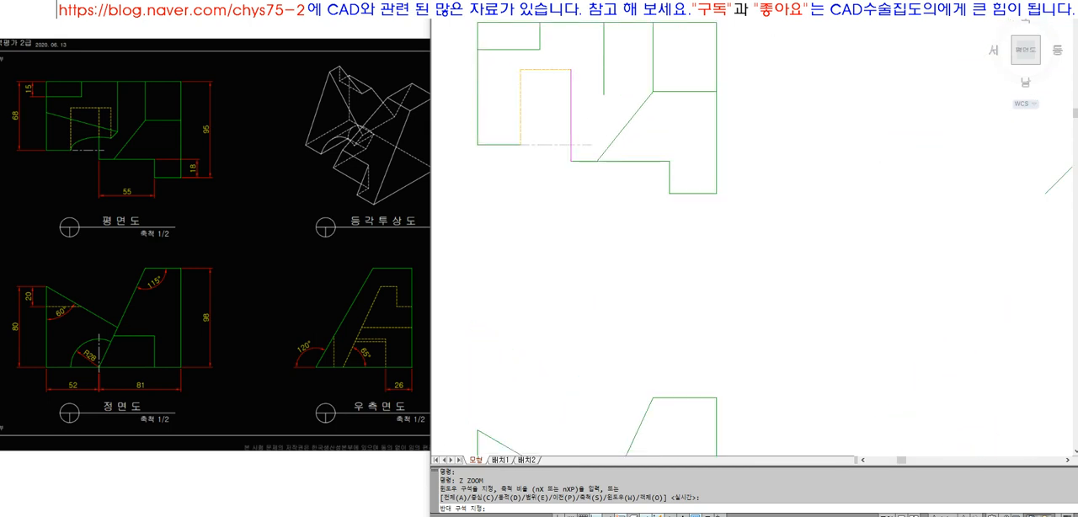
type("o")
key("space")
type("5")
key("space")
left_click(690, 204)
left_click(710, 208)
type("tr")
left_click(724, 228)
type("e")
left_click(709, 203)
key("space")
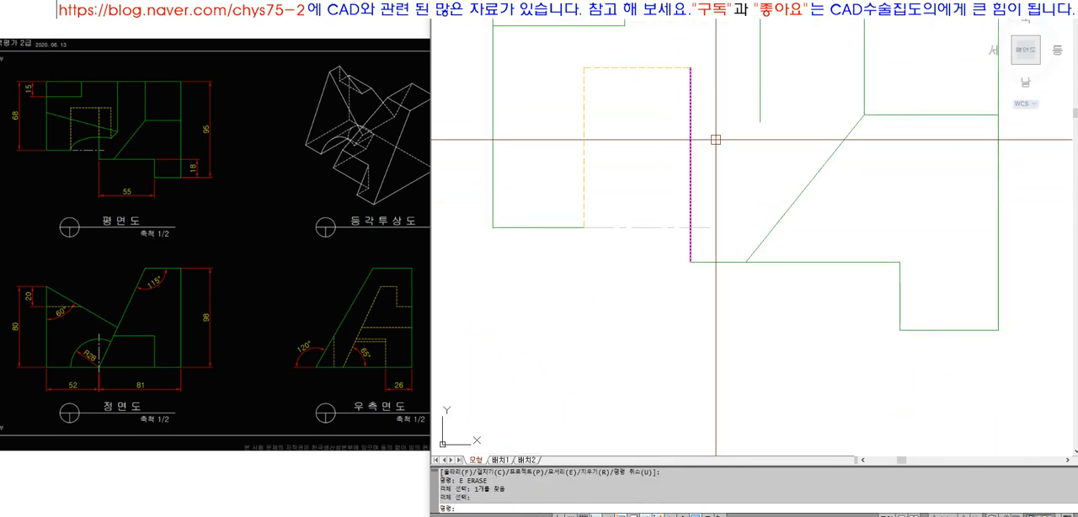
Move the center line's start point 2 away from the top view's hidden-line corner to leave a gap
left_click(631, 267)
left_click(597, 220)
left_click(585, 227)
type("2")
key("space")
key("Escape")
Examine the arc in the reference drawing's top view and the hidden lines in its right-side view
scroll(600, 166, "down", 7)
type("z")
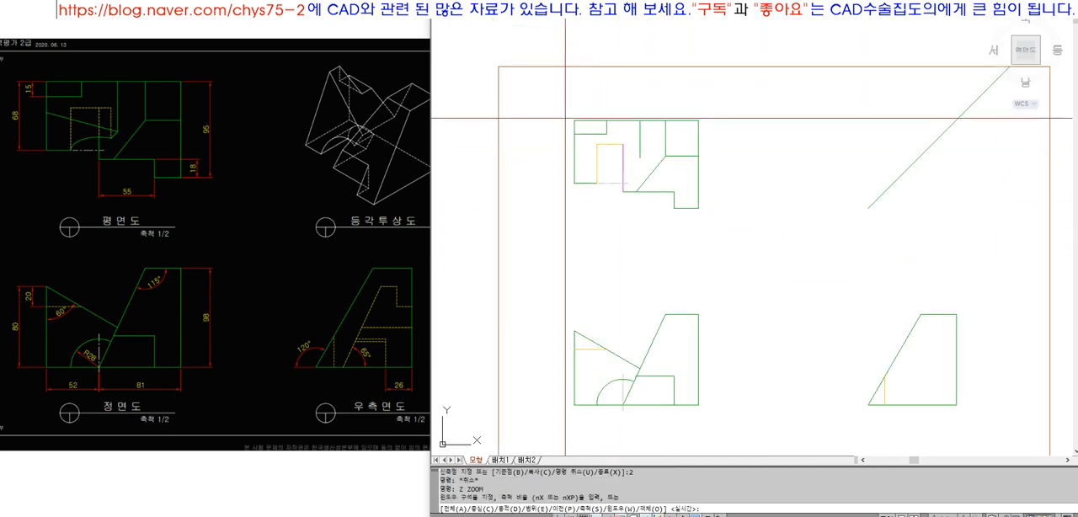
scroll(565, 118, "down", 2)
type("z")
left_click(562, 112)
left_click(843, 312)
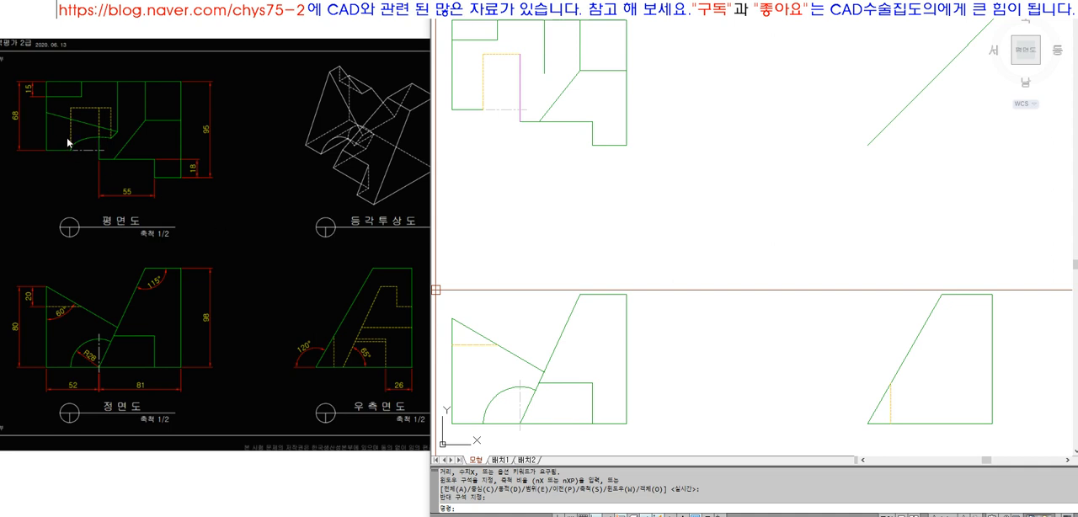
scroll(68, 143, "up", 2)
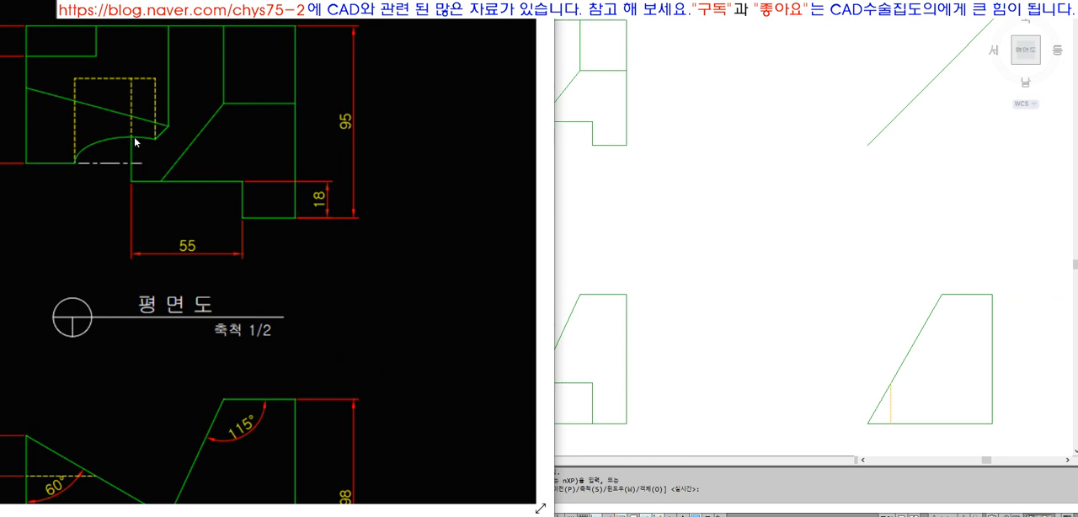
scroll(138, 153, "down", 2)
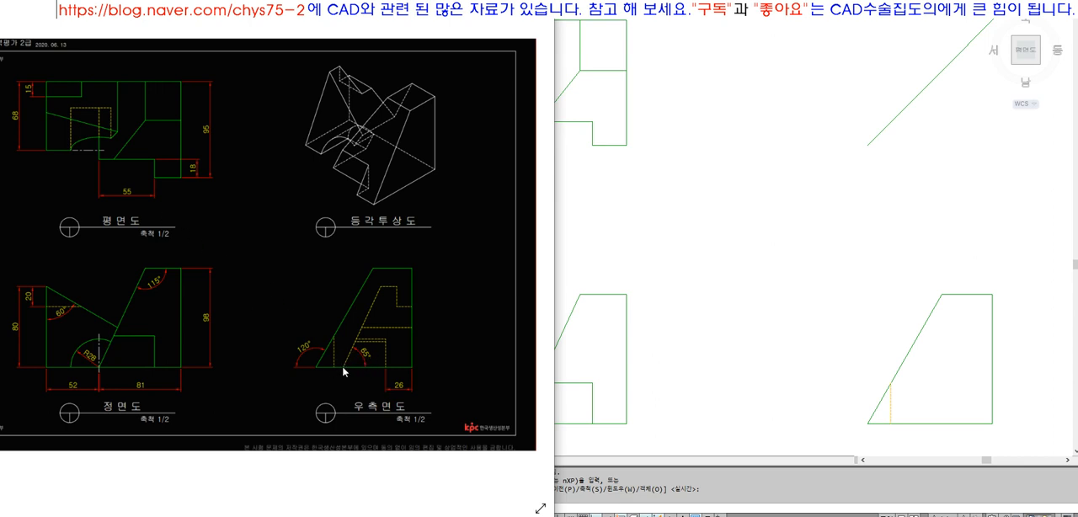
scroll(342, 371, "up", 3)
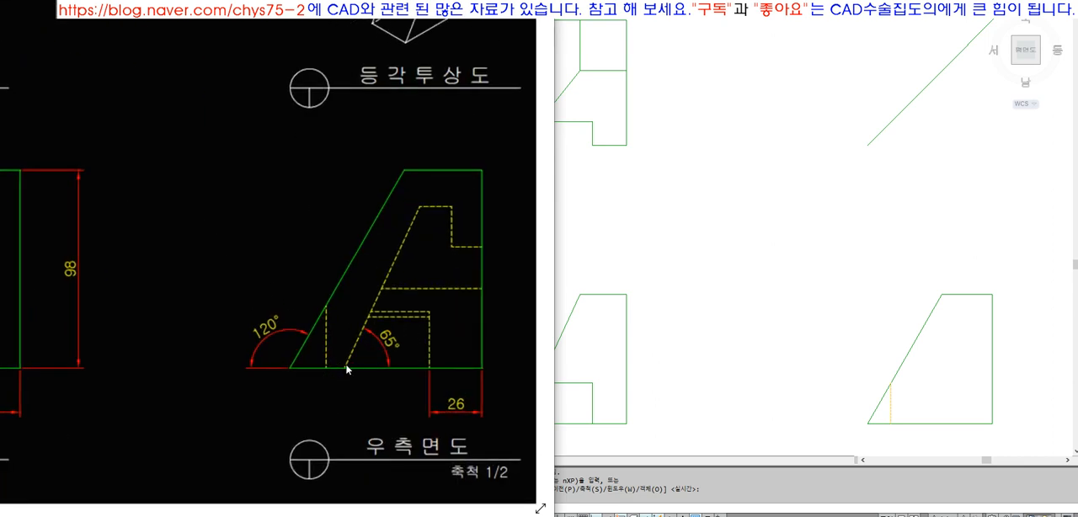
scroll(345, 369, "down", 3)
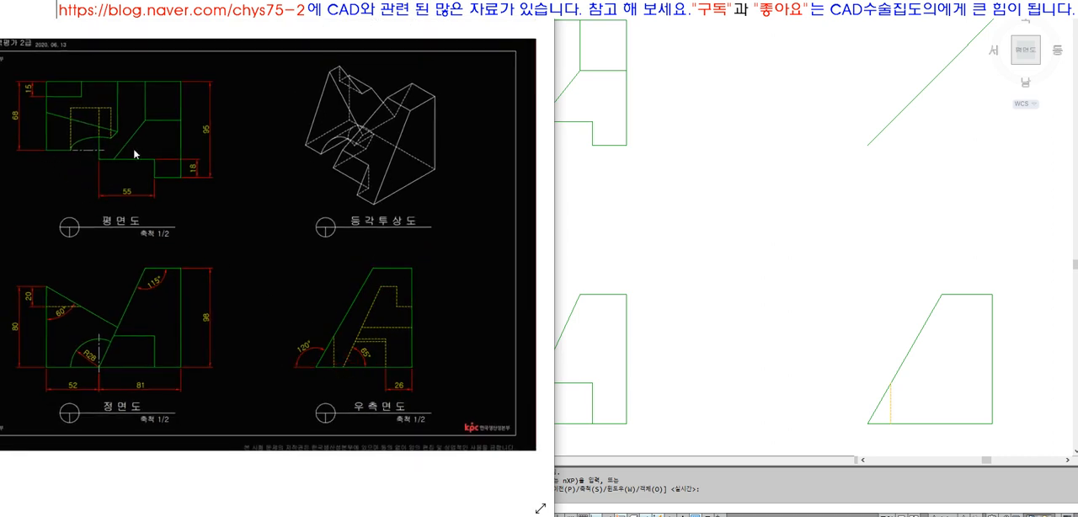
left_click(657, 192)
Draw a horizontal projection line from the lower end of the top view's hidden line and extend it to the 45° line
type("l")
key("space")
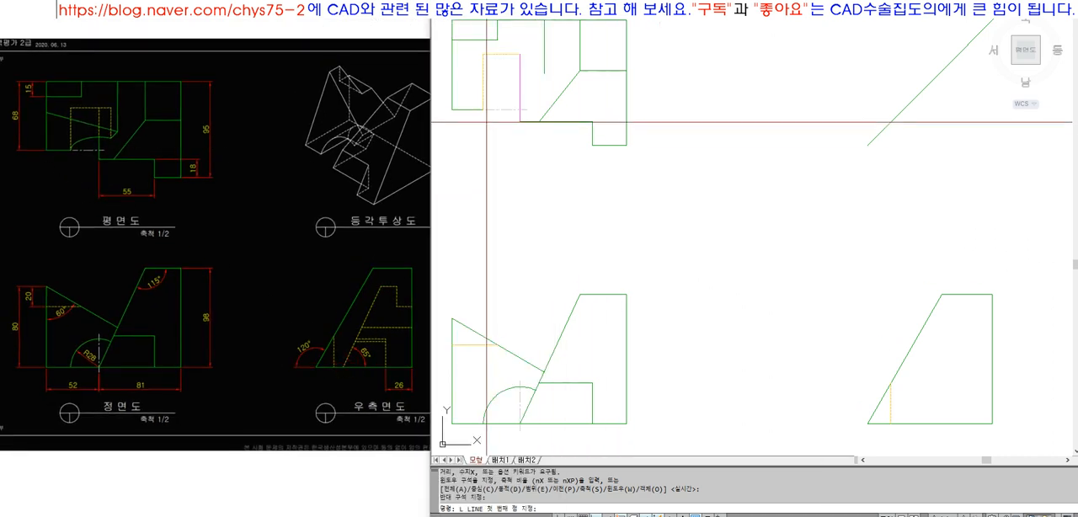
left_click(483, 110)
left_click(809, 150)
key("space")
type("ex")
key("space")
left_click(893, 164)
left_click(848, 109)
key("space")
left_click(831, 146)
left_click(785, 101)
key("space")
Draw a vertical projection line down from the 45° line intersection and extend it to the right-side view's base
type("l")
key("space")
left_click(904, 109)
left_click(915, 223)
key("space")
type("ex")
key("space")
left_click(925, 423)
key("space")
left_click(904, 214)
key("space")
left_click(795, 192)
left_click(755, 105)
key("Escape")
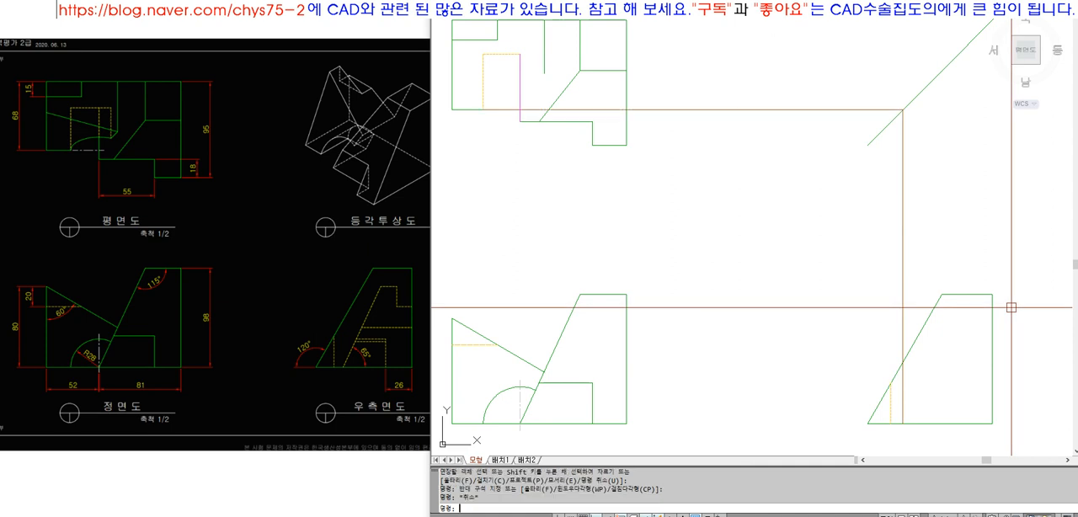
Try to rotate the vertical projection line by 25° about its base point and undo the rotation
type("ro")
key("space")
left_click(937, 253)
left_click(884, 227)
key("space")
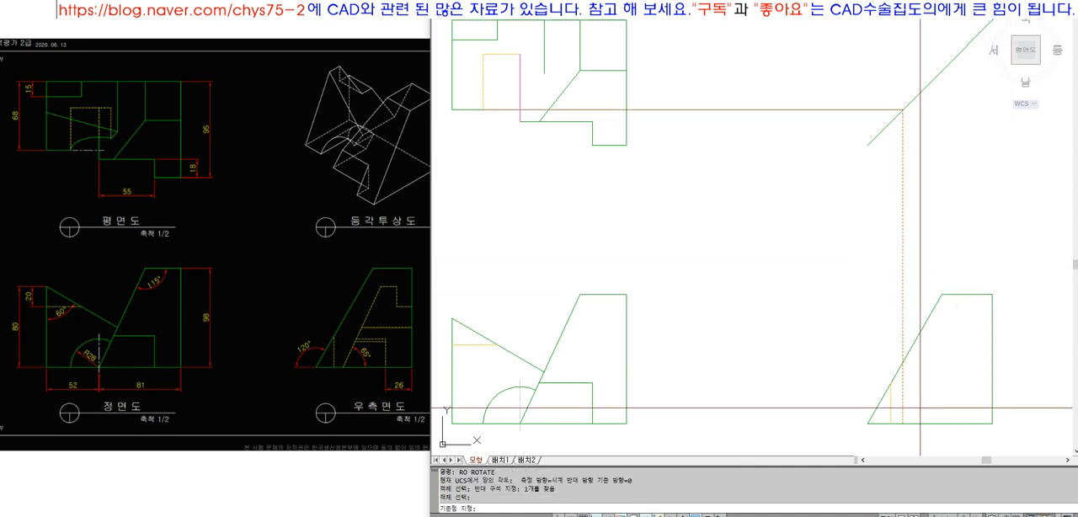
left_click(903, 423)
type("25")
key("space")
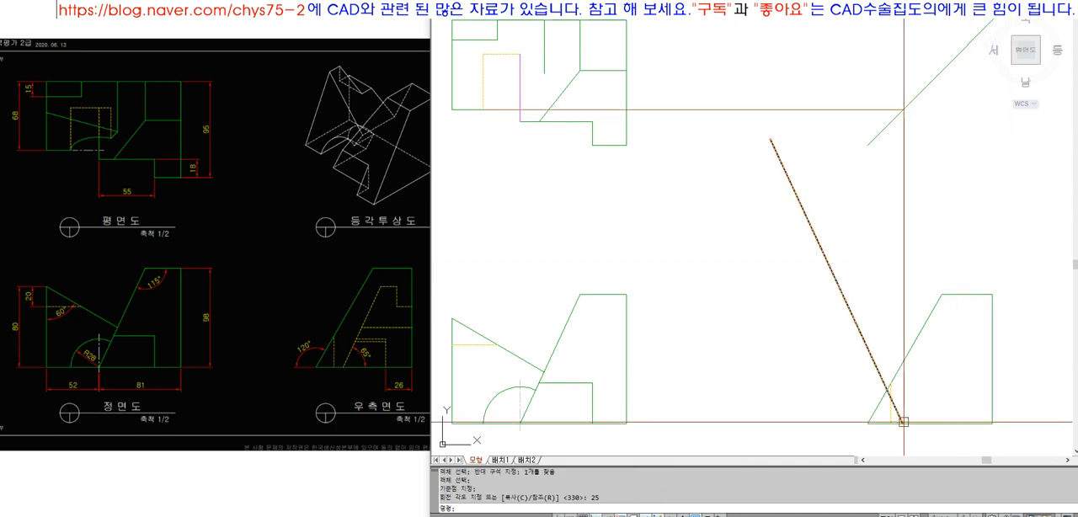
type("u")
key("space")
Rotate the vertical projection line by -25° about its lower end on the right-side view's base
type("ro")
key("space")
left_click(901, 335)
key("space")
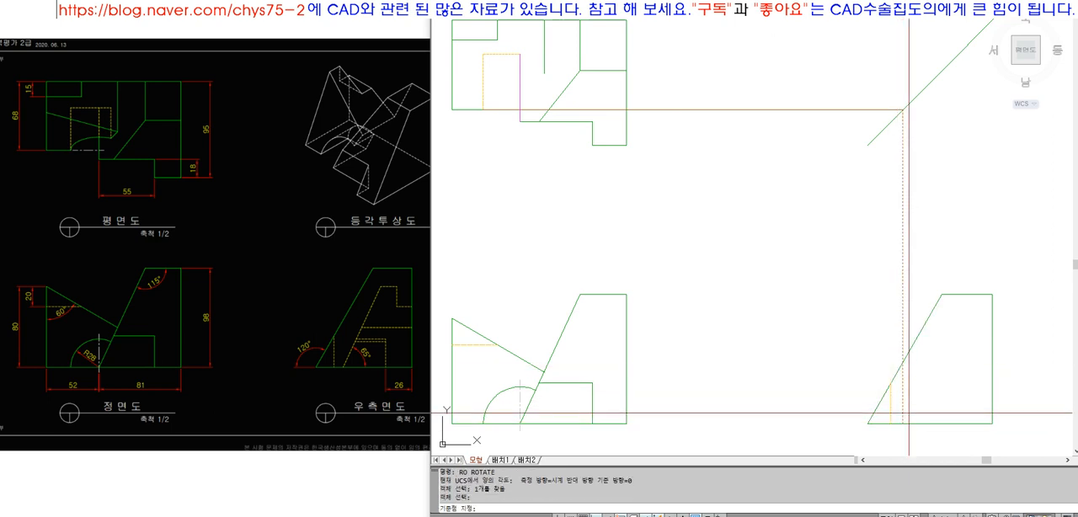
type("-25")
key("space")
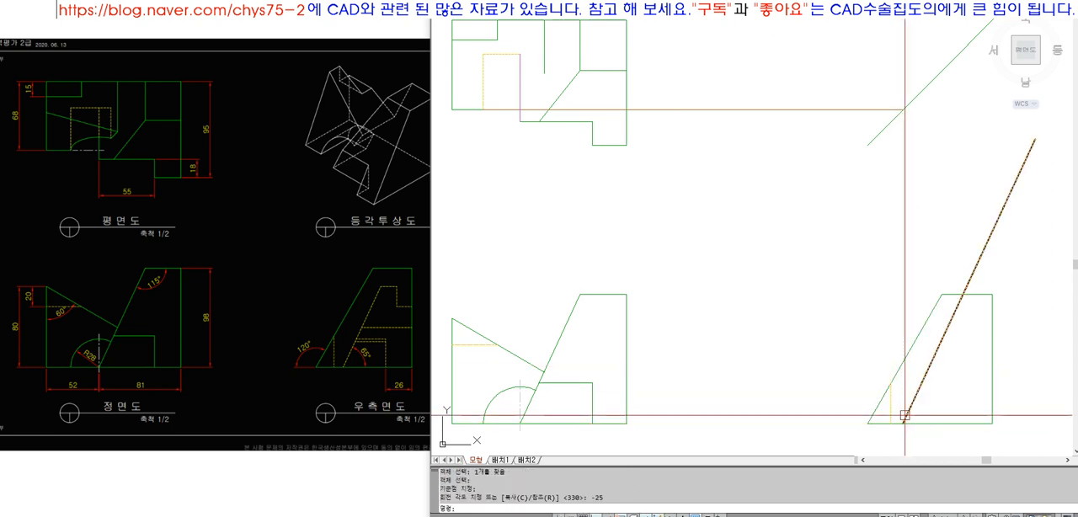
Check the angle between the rotated line and the right-side view's base with an angular dimension, and erase the dimension
type("ANG")
key("space")
left_click(921, 424)
left_click(937, 401)
key("Return")
key("Return")
key("Return")
key("Escape")
key("Escape")
left_click(941, 401)
type("E")
key("space")
scroll(883, 344, "down", 4)
type("Z")
left_click(656, 176)
left_click(963, 407)
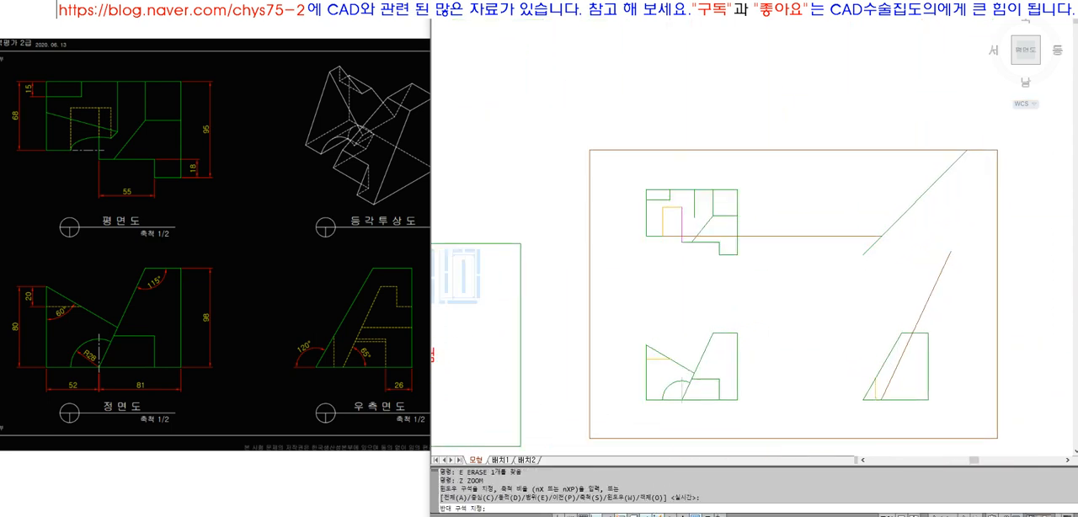
Erase the horizontal projection line running from the top view to the 45° line
scroll(855, 173, "down", 4)
scroll(823, 192, "up", 2)
type("Z")
left_click(630, 101)
left_click(968, 326)
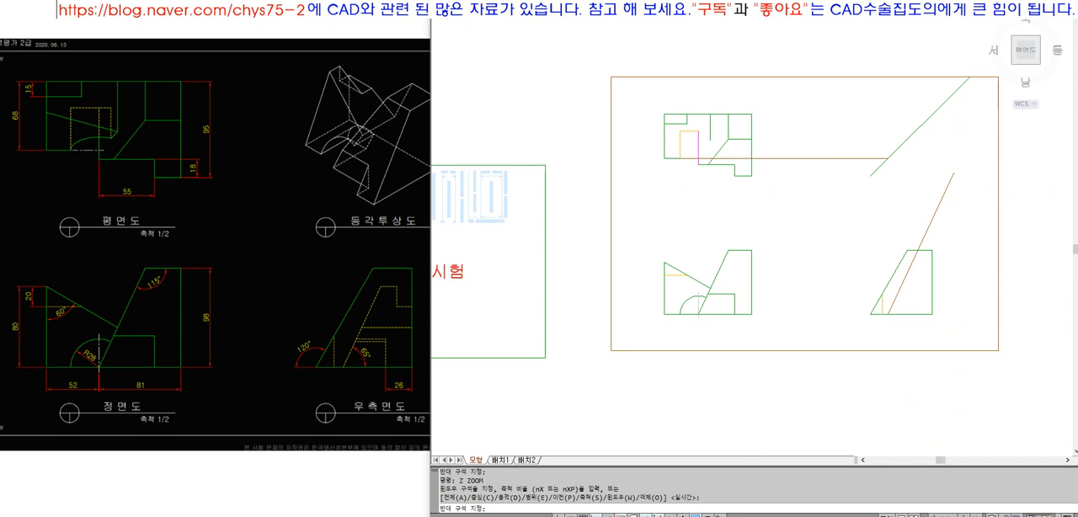
type("E")
left_click(828, 252)
left_click(775, 104)
key("space")
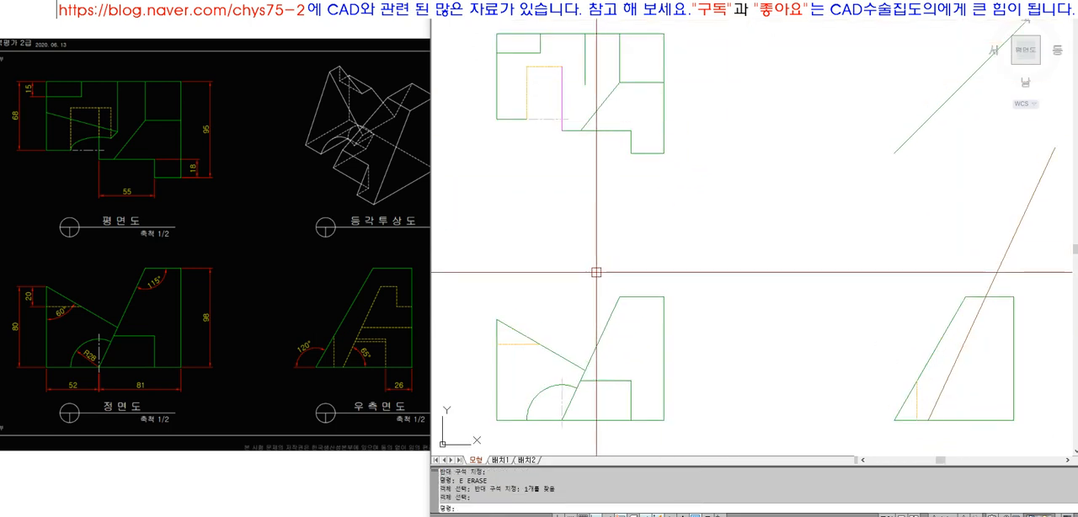
Draw a horizontal projection line from the front view's upper-left corner and extend it to the right-side view's 65° slanted line
type("L LINE 첫 번째 점 지정:")
left_click(497, 319)
left_click(786, 321)
key("space")
type("EX")
left_click(958, 354)
key("space")
left_click(778, 320)
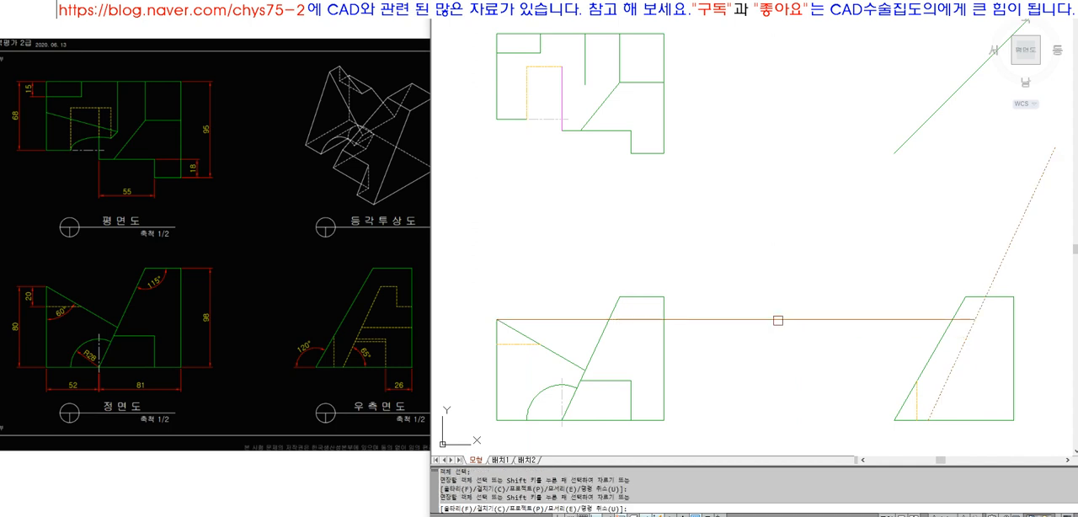
key("space")
Trim the part of the 65° slanted line that rises above the horizontal projection line
type("TR")
left_click(787, 320)
key("space")
left_click(996, 253)
left_click(1016, 264)
key("space")
Match the 65° slanted line to the properties of the short vertical hidden line and erase the horizontal projection line
type("MA")
left_click(919, 398)
left_click(935, 401)
key("space")
left_click(803, 349)
left_click(779, 279)
type("E ERASE 1개를 찾음")
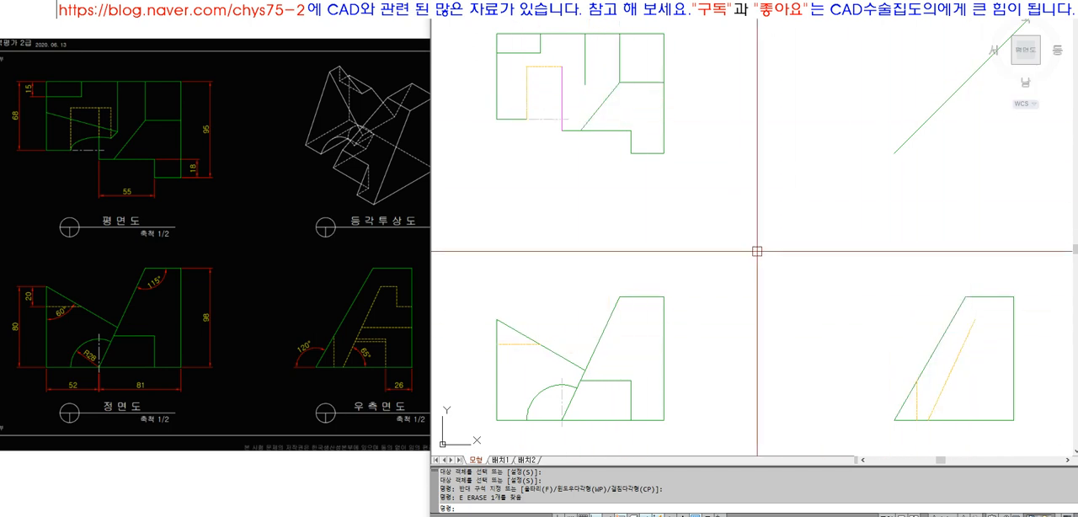
Draw a horizontal projection line from the top quadrant of the front view's arc and extend it to the 65° slanted line
type("z")
key("space")
scroll(577, 130, "down", 3)
type("z")
key("space")
left_click(510, 54)
left_click(910, 343)
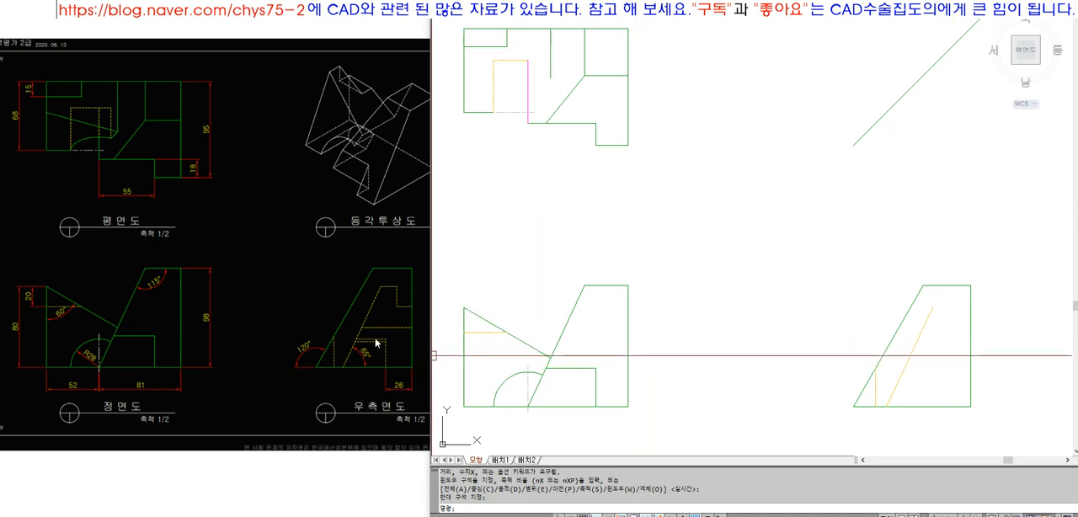
type("l")
key("Return")
type("QUAD")
key("space")
left_click(528, 371)
left_click(729, 373)
key("space")
type("E")
key("space")
left_click(722, 372)
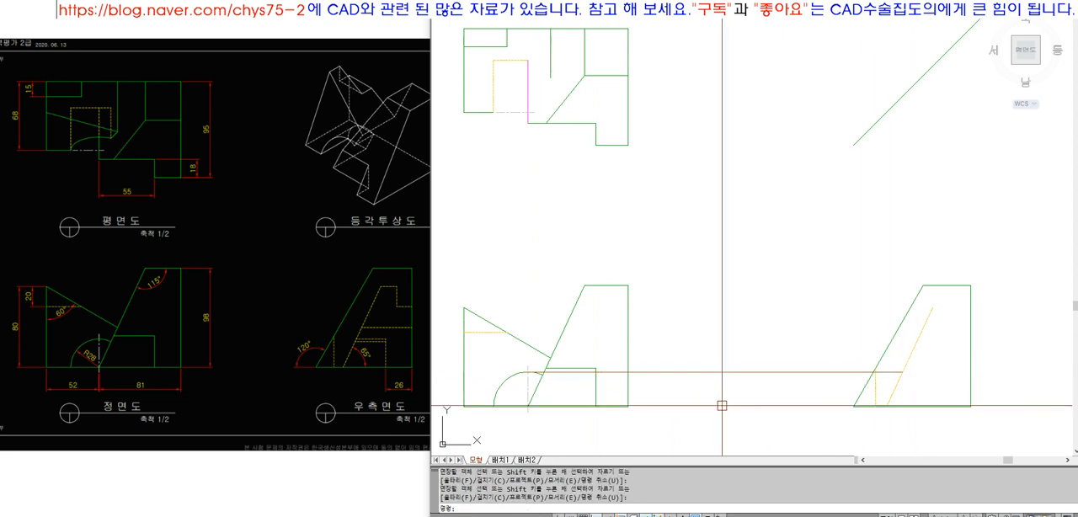
Draw a vertical projection line up from the arc projection's end on the slanted line and extend it to the 45° line
type("L")
left_click(903, 372)
left_click(911, 175)
key("space")
type("EX")
left_click(909, 91)
key("space")
left_click(909, 188)
key("space")
Draw a horizontal projection line from the 45° line toward the top view and extend it to the magenta vertical line
type("LINE 첫 번째 점 지정:")
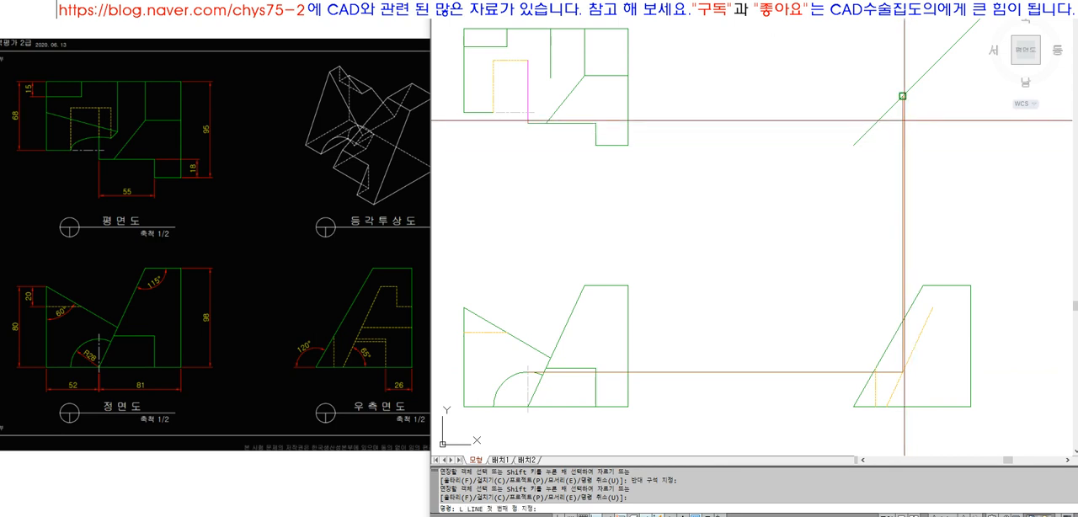
left_click(903, 97)
left_click(667, 97)
key("space")
type("EX")
key("space")
left_click(533, 97)
left_click(520, 86)
key("space")
left_click(730, 107)
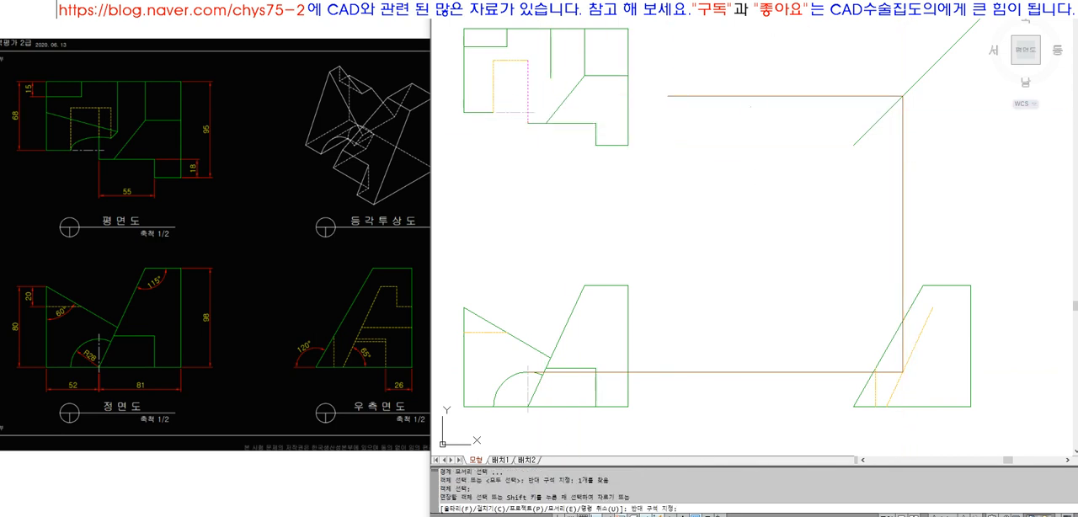
left_click(720, 83)
key("space")
Erase the three projection lines linking the front view's arc, the right-side view and the top view
left_click(920, 334)
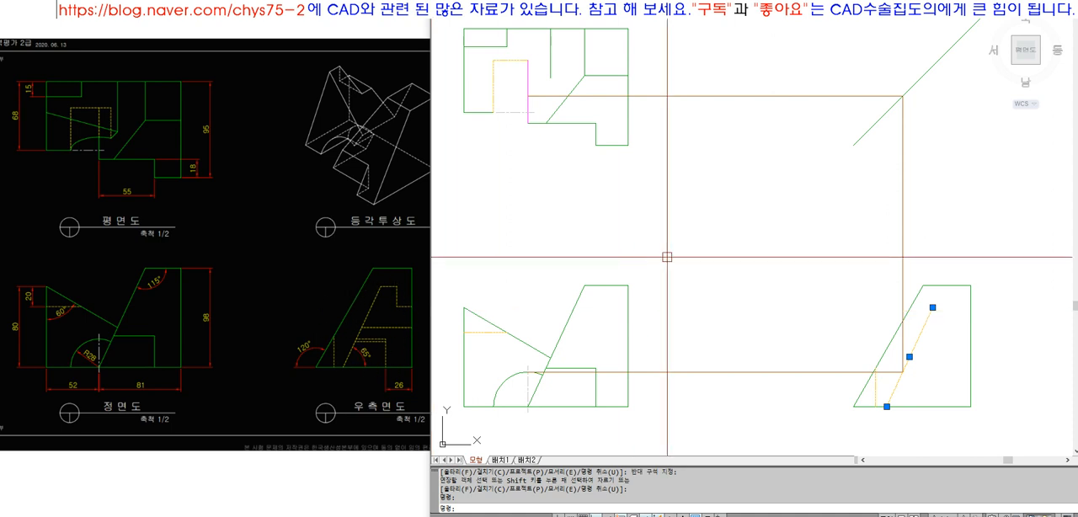
key("Escape")
key("Escape")
left_click(922, 208)
left_click(801, 202)
left_click(783, 198)
left_click(721, 71)
left_click(795, 224)
left_click(728, 384)
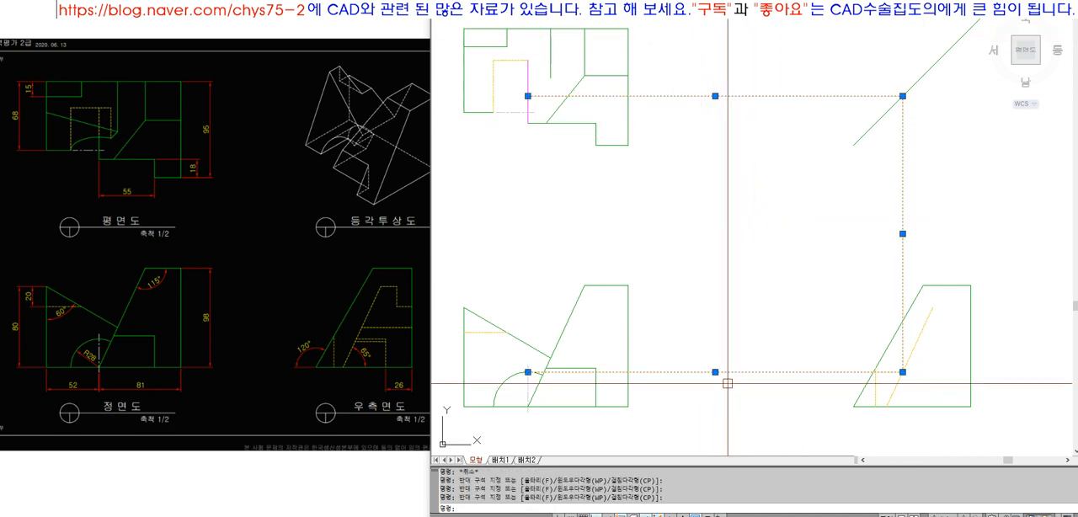
type("e")
key("Return")
type("e")
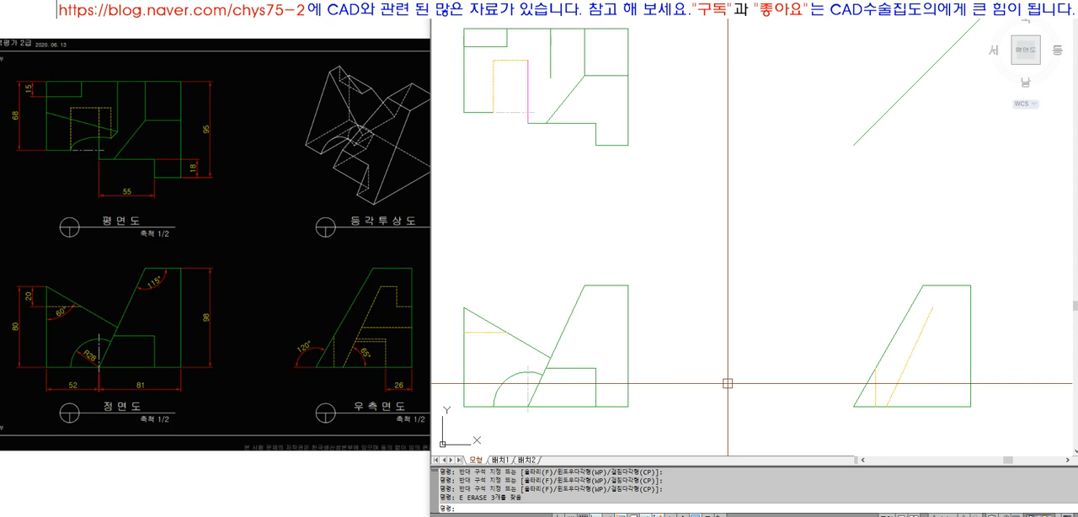
Draw a horizontal projection line from the front view's upper-left corner to beyond the right-side view
type("l")
key("Return")
left_click(464, 308)
left_click(1019, 331)
key("Return")
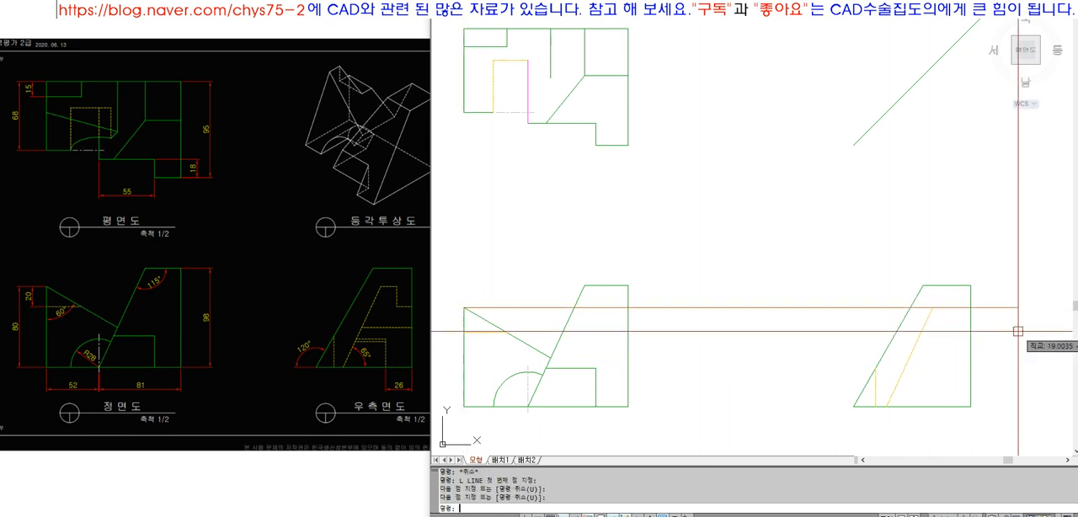
left_click(478, 306)
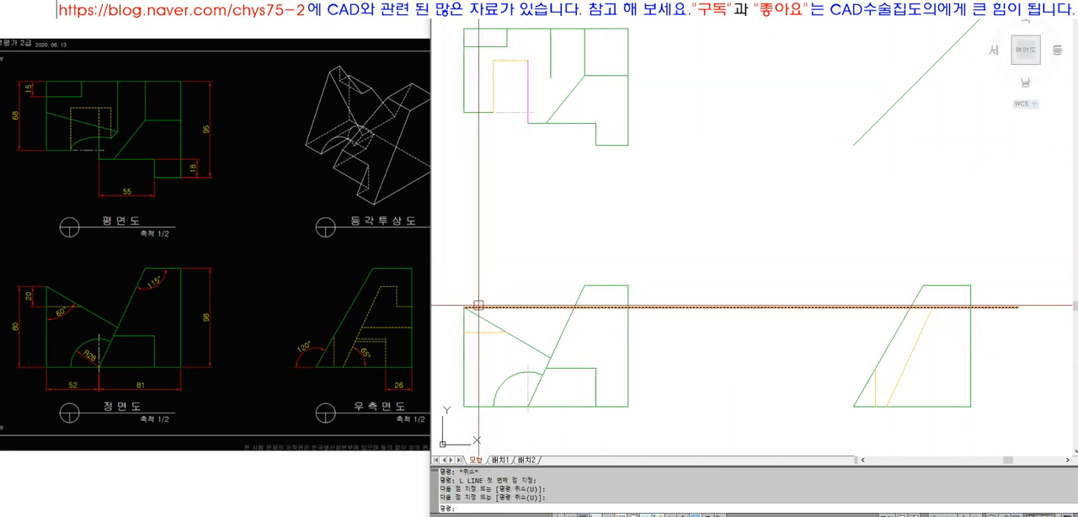
key("Return")
left_click(465, 308)
key("Escape")
Draw a horizontal projection line from the lower-right corner of the top view's upper-left rectangle and extend it to the 45° line
key("Return")
left_click(507, 47)
left_click(783, 63)
key("Return")
type("ex")
left_click(888, 111)
key("Return")
left_click_drag(764, 59, 742, 36)
key("Return")
Draw a vertical projection line down from the 45° line intersection to the right-side view's horizontal projection line and trim the excess to its right
type("l")
left_click(953, 47)
left_click(950, 195)
key("Return")
type("tr")
left_click(953, 309)
key("Return")
key("Return")
type("tr")
left_click(952, 274)
key("Return")
left_click(964, 311)
Match the remaining horizontal segment to the hidden slanted line's properties and trim its portion outside the slanted line
key("Return")
type("ma")
left_click(932, 320)
left_click(943, 309)
key("Return")
type("tr")
left_click(931, 319)
key("Return")
left_click(926, 309)
key("Return")
Stretch the vertical projection line's lower end down into the right-side view, past the short horizontal hidden edge
left_click(951, 301)
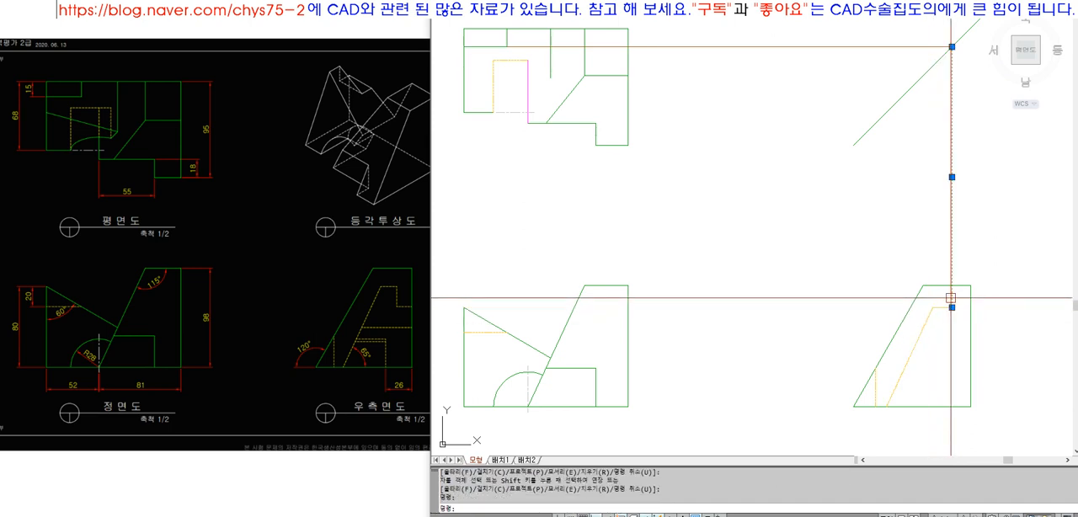
left_click(952, 307)
key("Escape")
key("Escape")
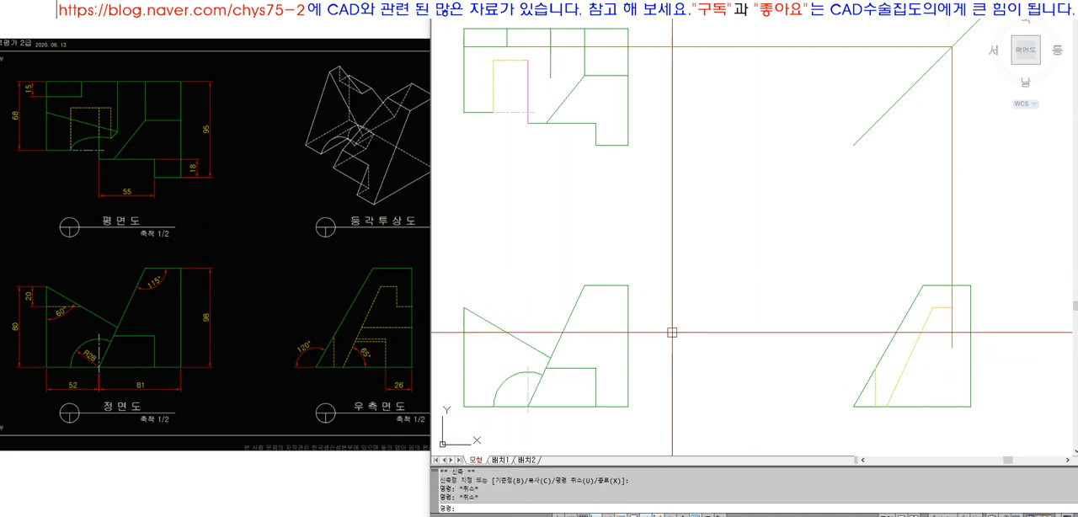
Draw a horizontal projection line from the right end of the front view's hidden line to beyond the right-side view
type("l")
key("space")
left_click(506, 333)
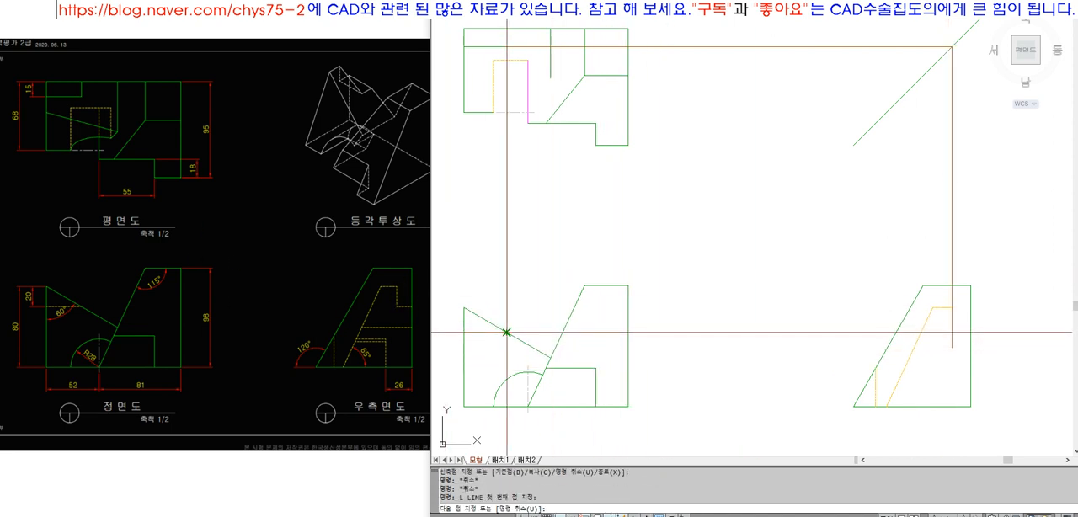
left_click(989, 345)
key("space")
Fillet the vertical projection line with the lower horizontal line and with the short upper hidden edge to form the step's corners
type("f")
key("space")
left_click(950, 323)
left_click(957, 331)
Trim the lower horizontal line where it passes the right-side view's right edge
key("space")
left_click(952, 320)
left_click(947, 309)
type("tr")
left_click(971, 338)
key("space")
left_click(979, 333)
Match the step's vertical and lower horizontal lines to the hidden line properties of the upper edge
key("space")
type("ma")
key("space")
left_click(943, 308)
type("w")
left_click(941, 303)
left_click(980, 350)
key("space")
left_click(929, 329)
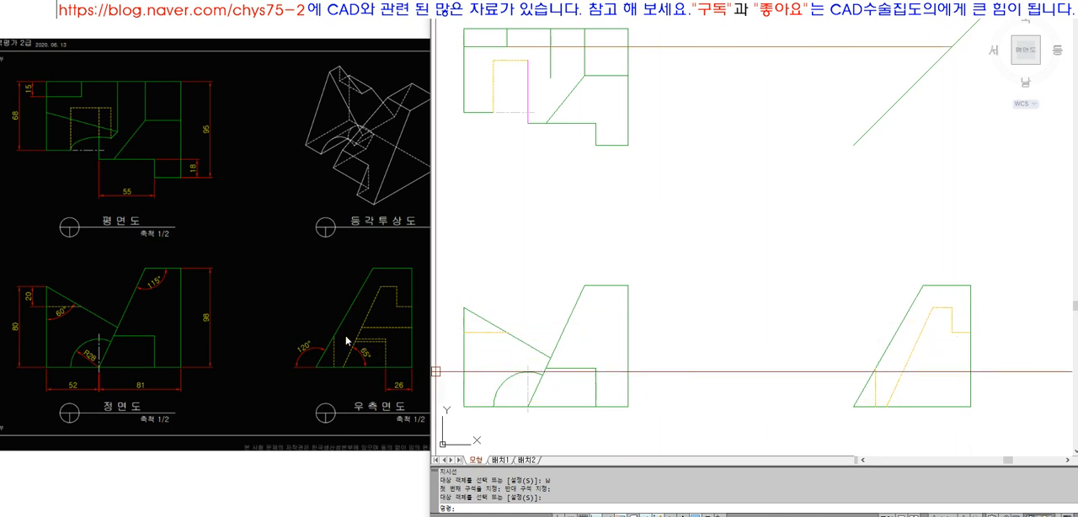
Draw a horizontal projection line from the front view's intersection of the two sloping lines and extend it to the right-side view's right edge
type("L")
key("Return")
left_click(550, 358)
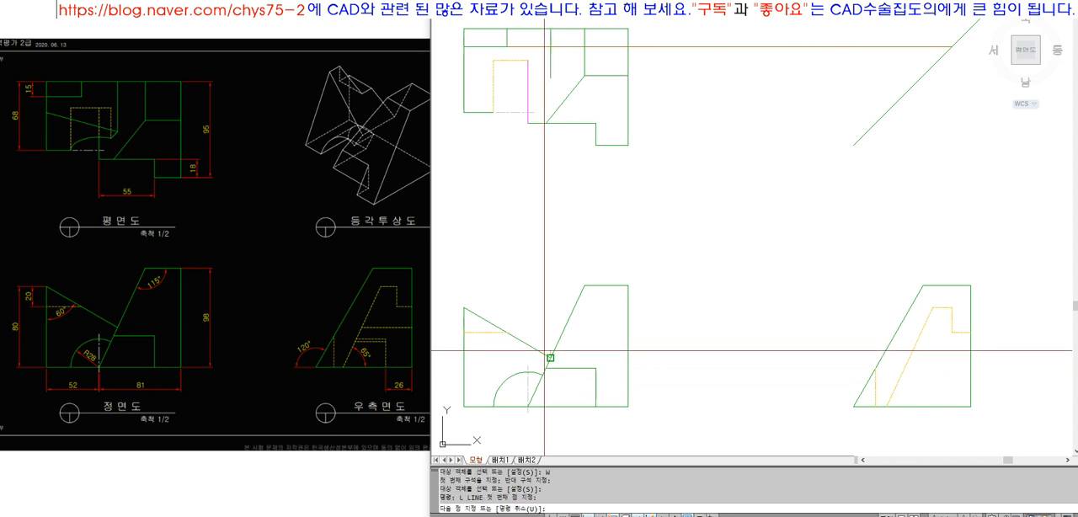
left_click(703, 378)
key("Return")
type("EX")
key("Return")
left_click(970, 357)
key("Return")
left_click(698, 359)
Trim the projection line outside the right-side view's sloping hidden line and match the remaining piece to the hidden line properties
type("R")
left_click(914, 347)
key("space")
left_click(902, 358)
type("MA")
left_click(915, 347)
left_click(915, 358)
key("space")
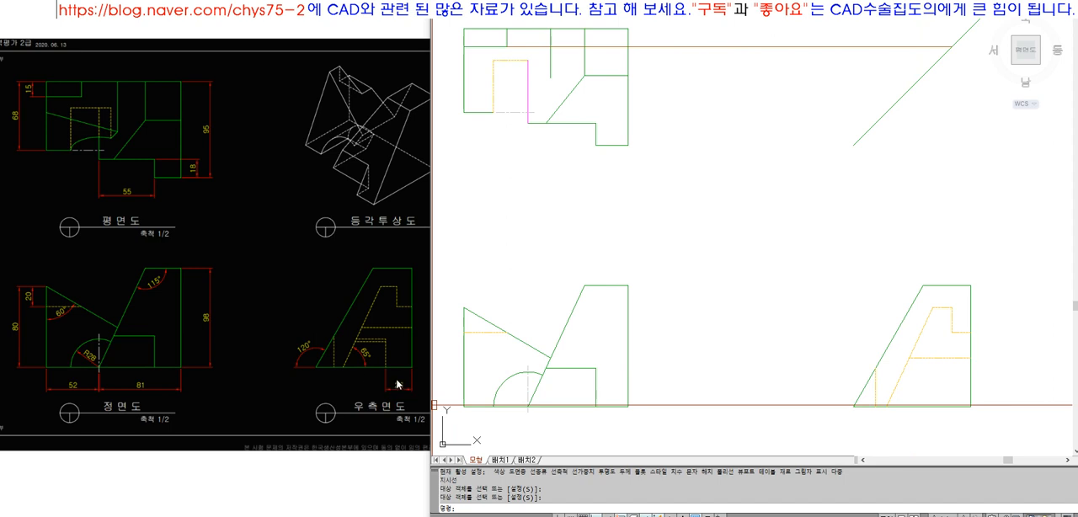
Offset the right-side view's right edge 26 inward
type("o 26")
left_click(971, 387)
left_click(940, 384)
key("space")
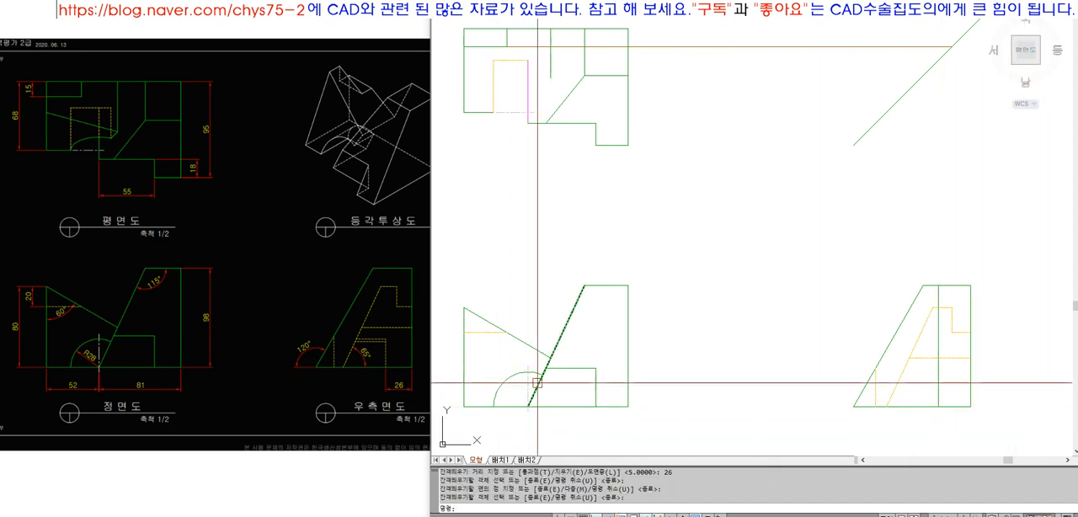
Draw a horizontal projection line from the top of the front view's arc and extend it to the offset line in the right-side view
type("l")
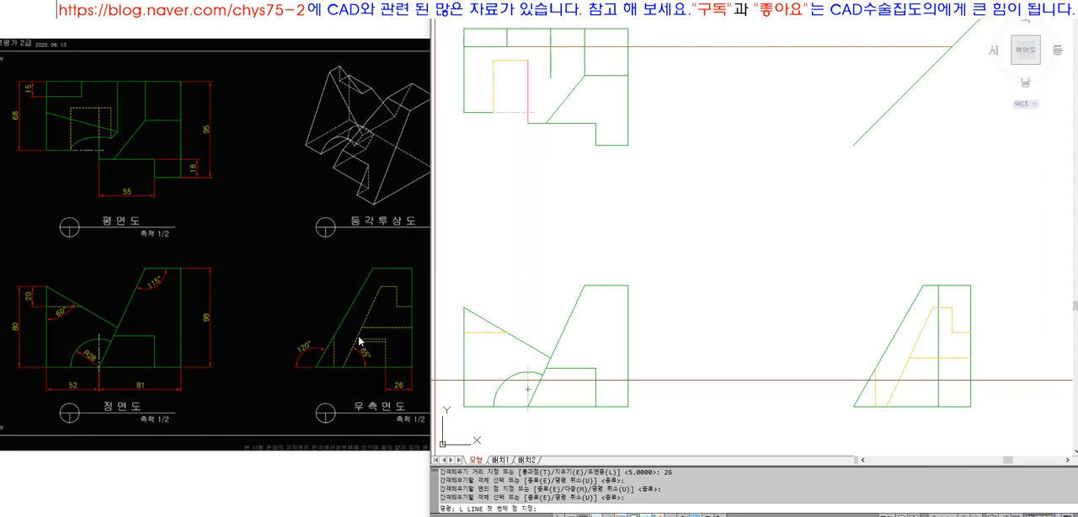
left_click(528, 372)
left_click(754, 371)
key("space")
type("ex")
left_click(776, 376)
key("space")
Trim the excess at the sloping hidden line and match the horizontal line and the offset line to the hidden line properties
type("tr")
left_click(894, 376)
key("space")
type("ma")
left_click(903, 375)
left_click(918, 372)
left_click(939, 383)
key("space")
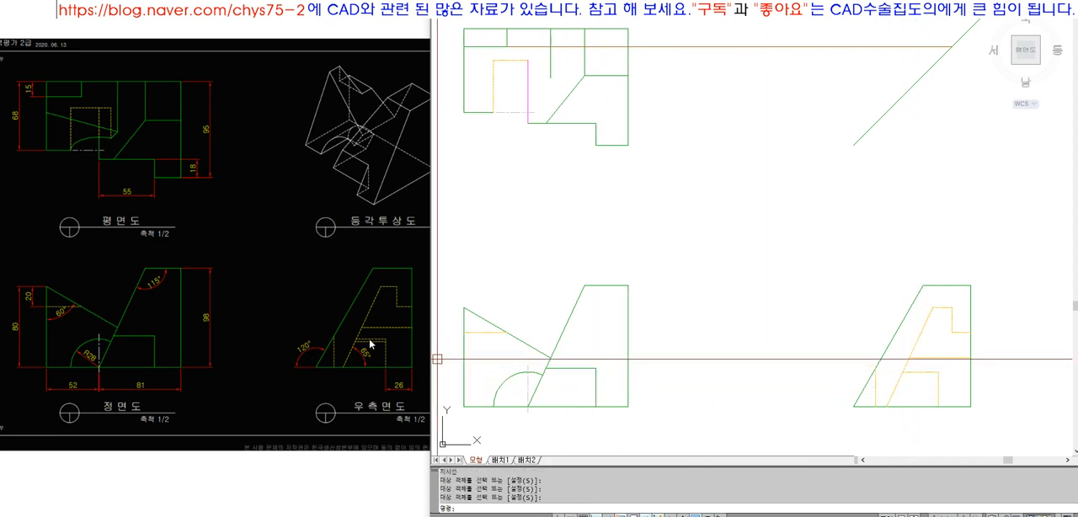
Project a horizontal line from the front view's arc end on the sloping line across to the right-side view's 26 mm offset line
scroll(370, 347, "up", 3)
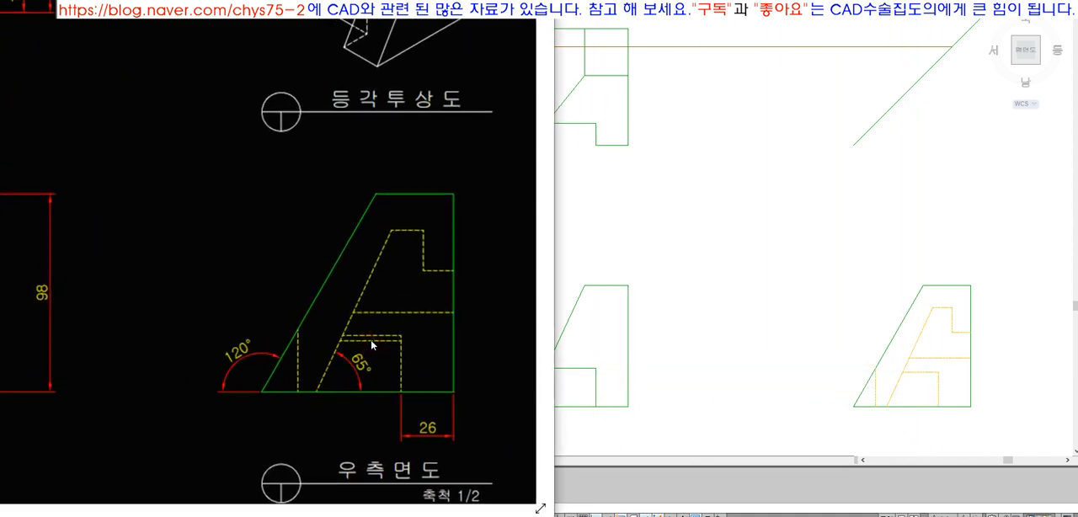
scroll(372, 344, "down", 3)
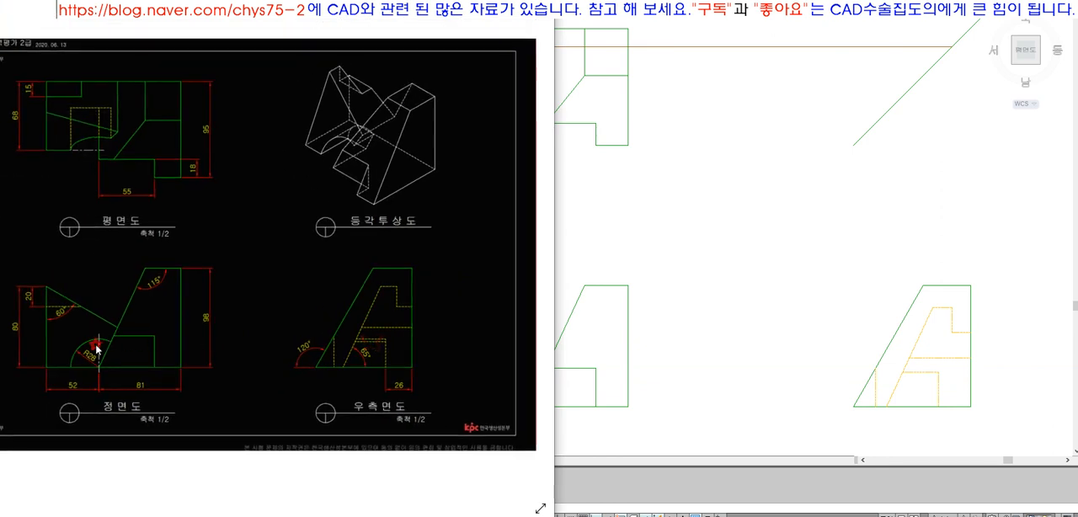
scroll(97, 348, "up", 3)
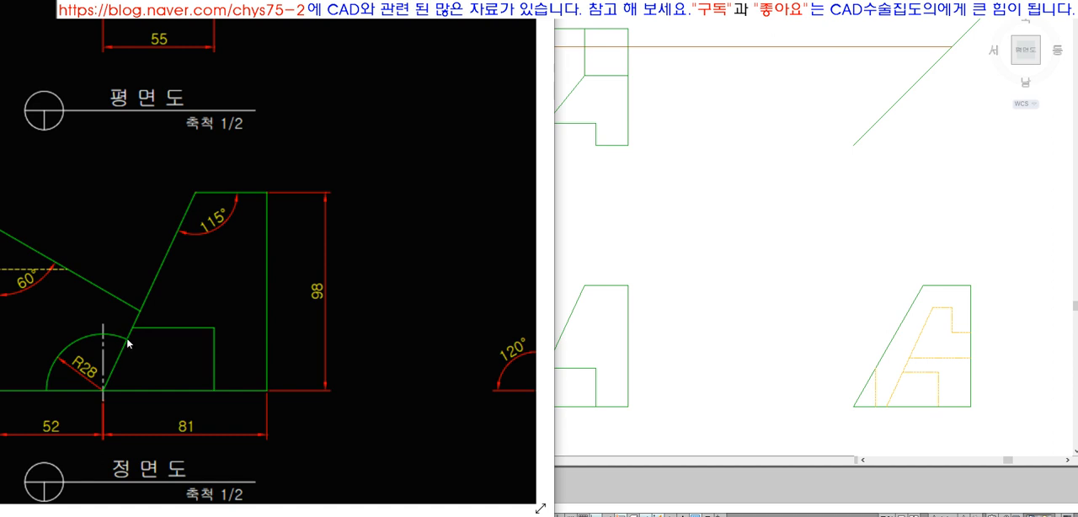
scroll(127, 344, "down", 3)
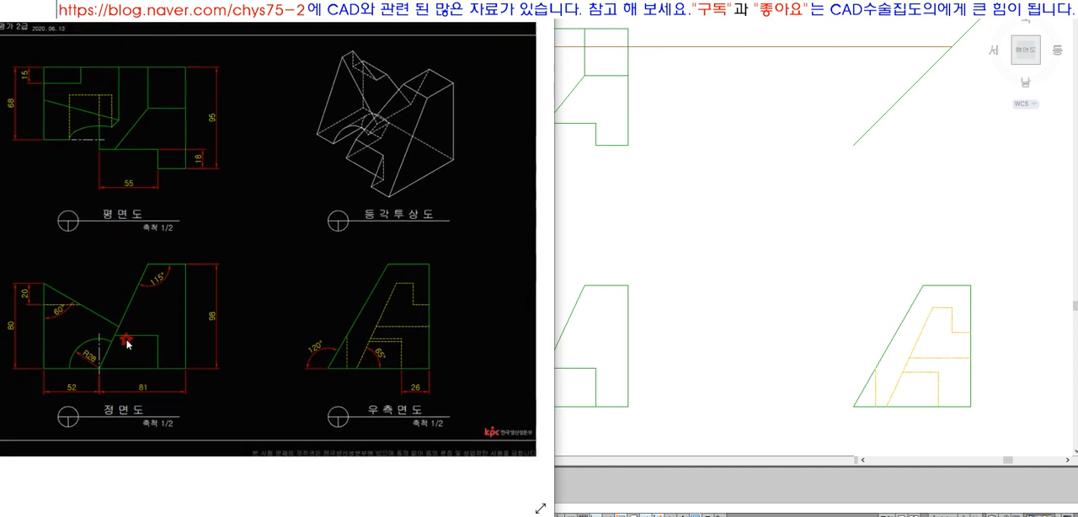
type("L")
key("space")
left_click(543, 375)
left_click(758, 393)
key("space")
type("EX")
key("space")
Trim the projected line to the span between the sloping and vertical hidden lines and match it to the hidden line properties
key("space")
type("TR")
left_click(897, 389)
key("space")
left_click(843, 374)
key("space")
type("MA")
left_click(939, 389)
left_click(918, 371)
key("space")
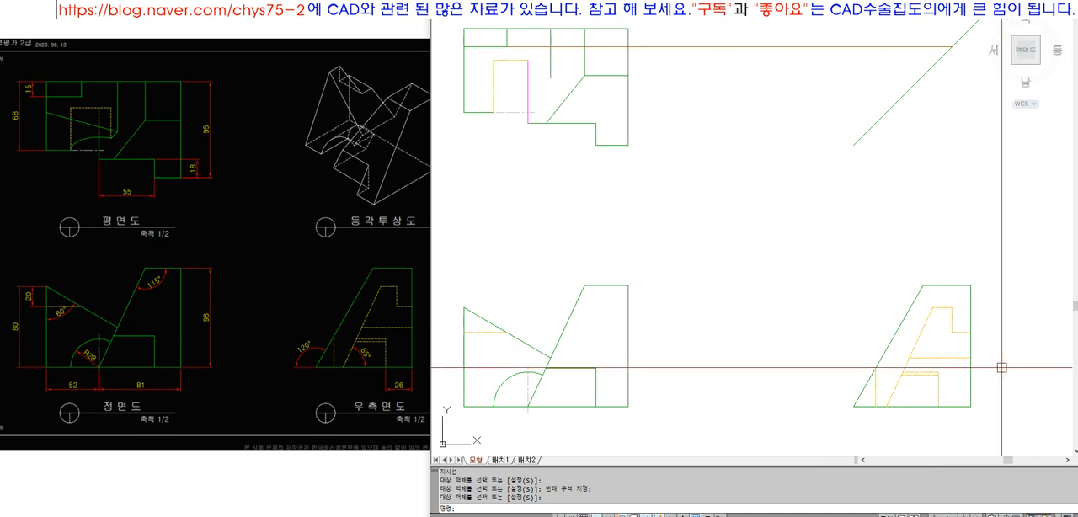
Measure the angle between the right-side view's base line and its sloping hidden line
type("G")
key("Return")
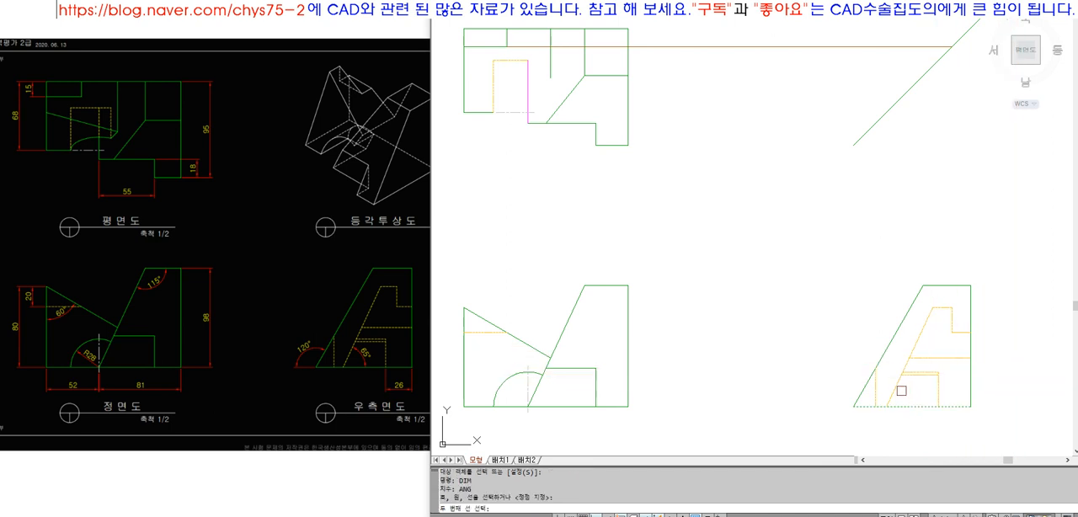
left_click(901, 391)
key("Escape")
key("Escape")
Draw a horizontal projection line from the top of the front view's arc and extend it to the right-side view's sloping outline
scroll(915, 389, "down", 3)
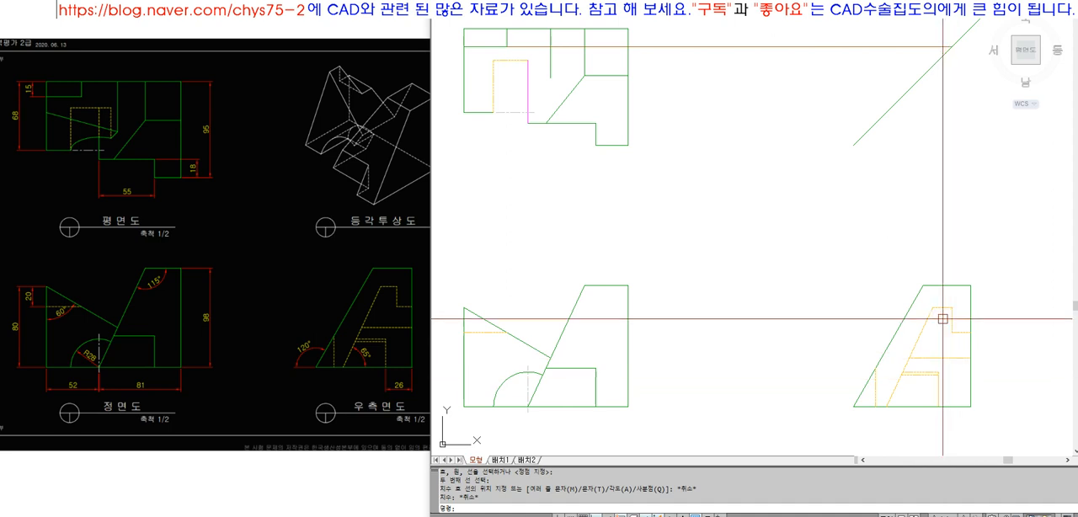
type("z")
key("Return")
left_click(522, 104)
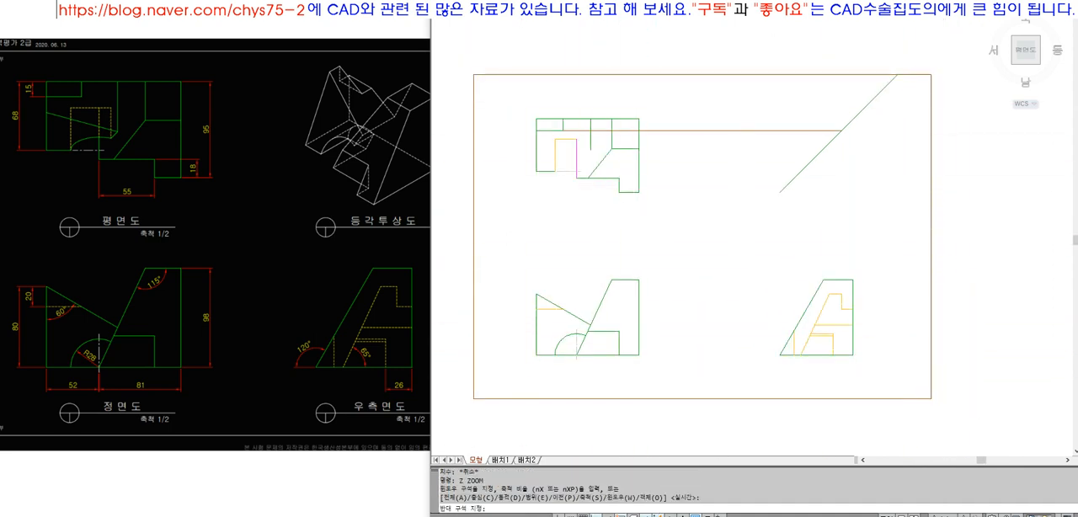
left_click(898, 371)
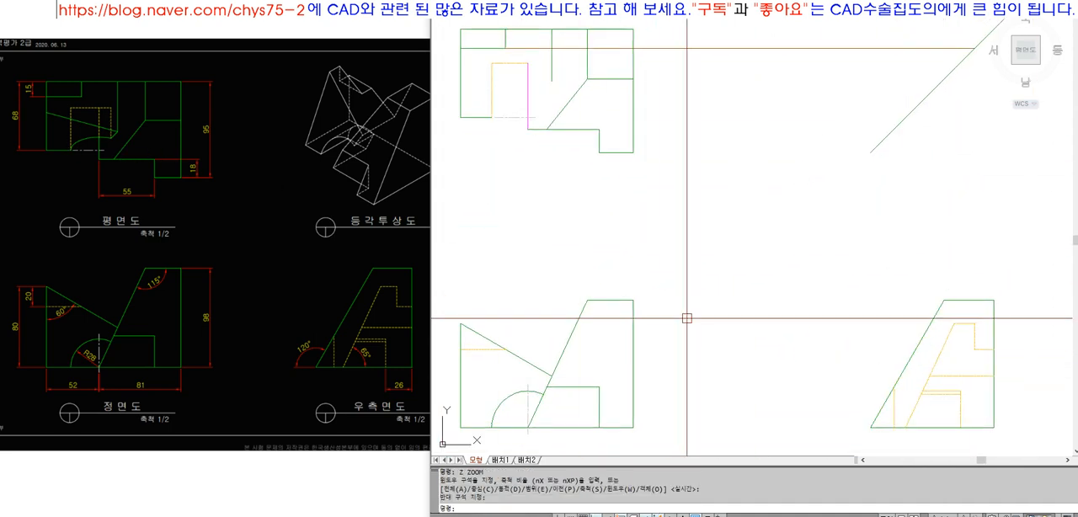
type("l")
key("Return")
left_click(528, 391)
left_click(757, 391)
key("Return")
type("ex")
key("Return")
left_click(785, 389)
Extend the arc-top projection line further to the right-side view's sloping hidden line
key("Return")
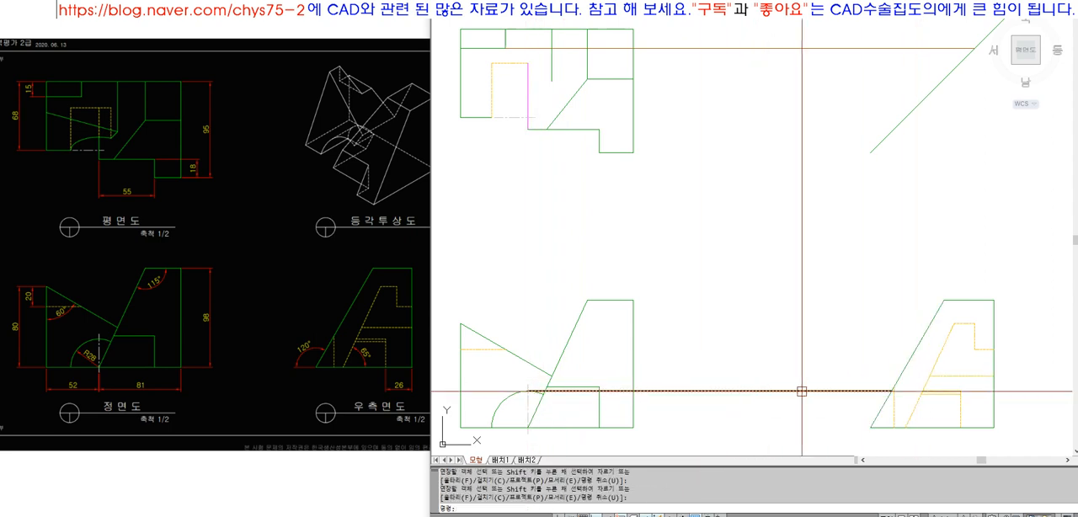
type("l")
key("Return")
key("Escape")
type("ex")
key("Return")
key("Return")
left_click(832, 393)
Draw a vertical projection line up from the meeting point on the sloping hidden line and extend it to the 45° line
key("Return")
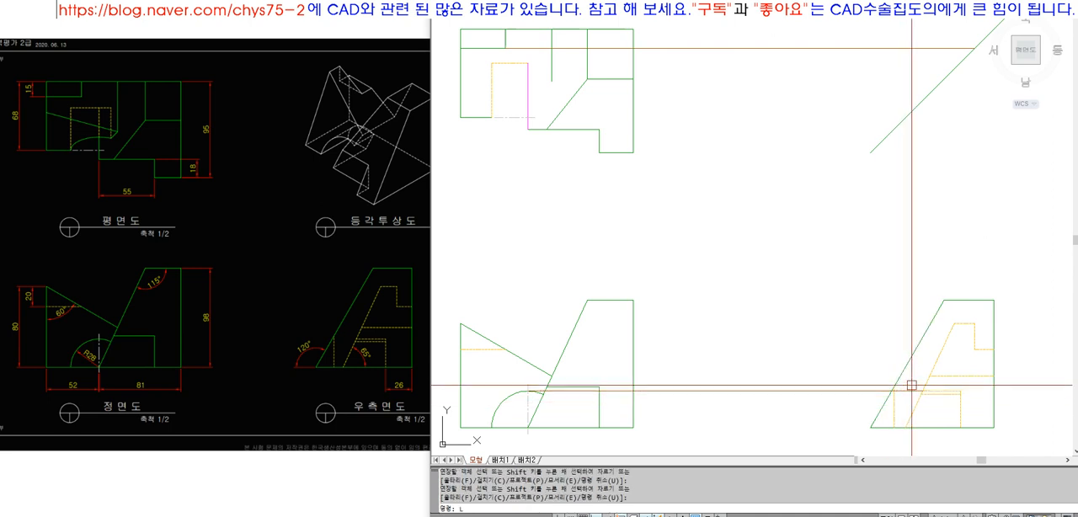
left_click(913, 390)
left_click(916, 213)
key("Return")
type("ex")
key("Return")
left_click(919, 115)
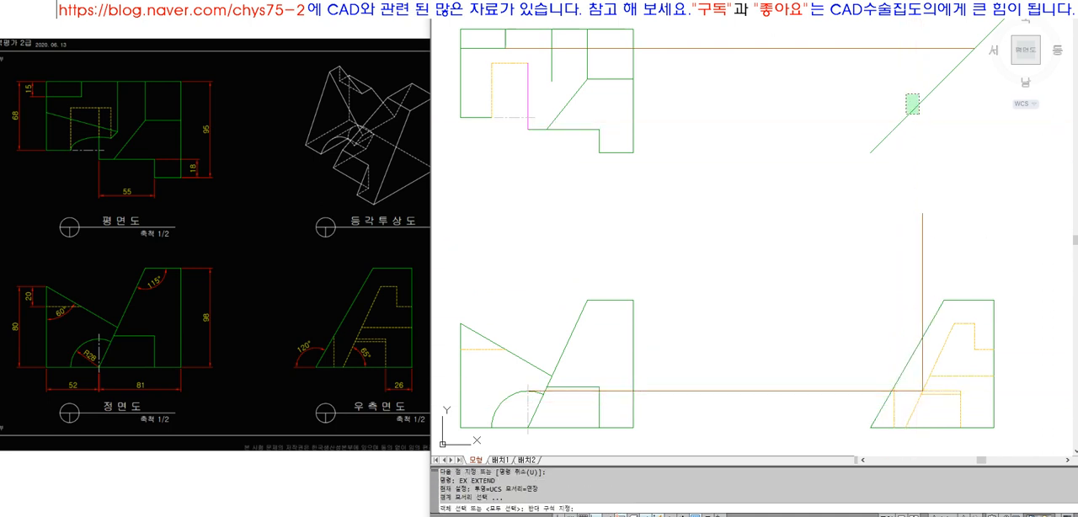
Draw a horizontal projection line from the 45° line intersection toward the top view and extend it to the magenta vertical line
key("Return")
type("l")
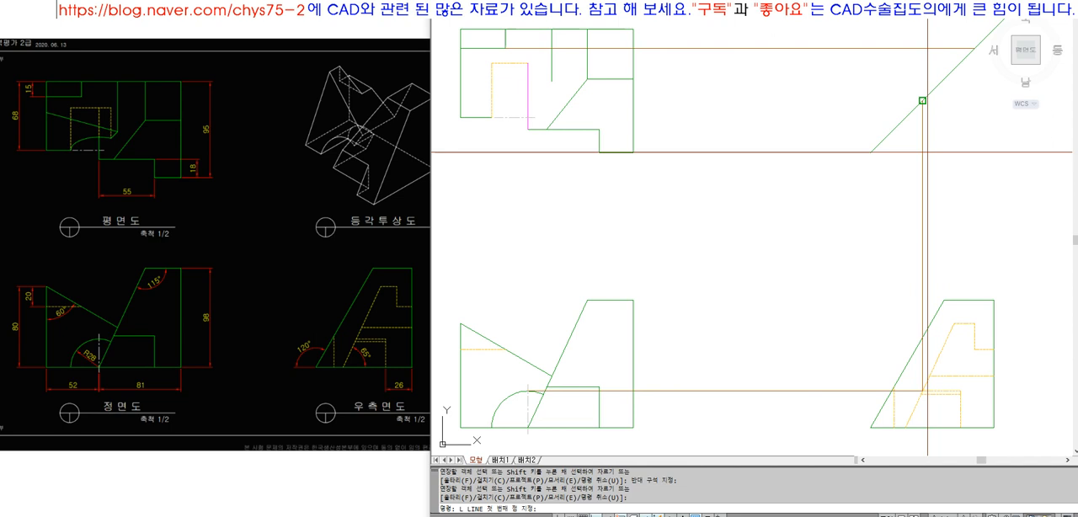
key("Return")
left_click(922, 102)
left_click(701, 169)
key("Return")
type("ex")
key("Return")
left_click(528, 92)
key("Return")
left_click(667, 101)
key("Return")
Place donuts with inner diameter 0 and outer diameter 3 on the top view's three points for the arc projection
type("z")
key("Return")
key("ctrl+d")
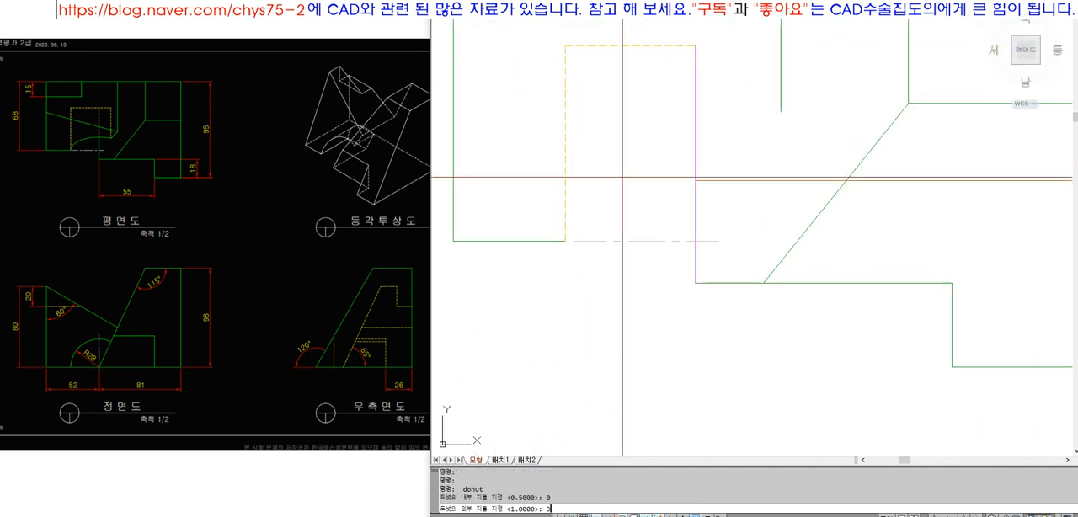
left_click(565, 242)
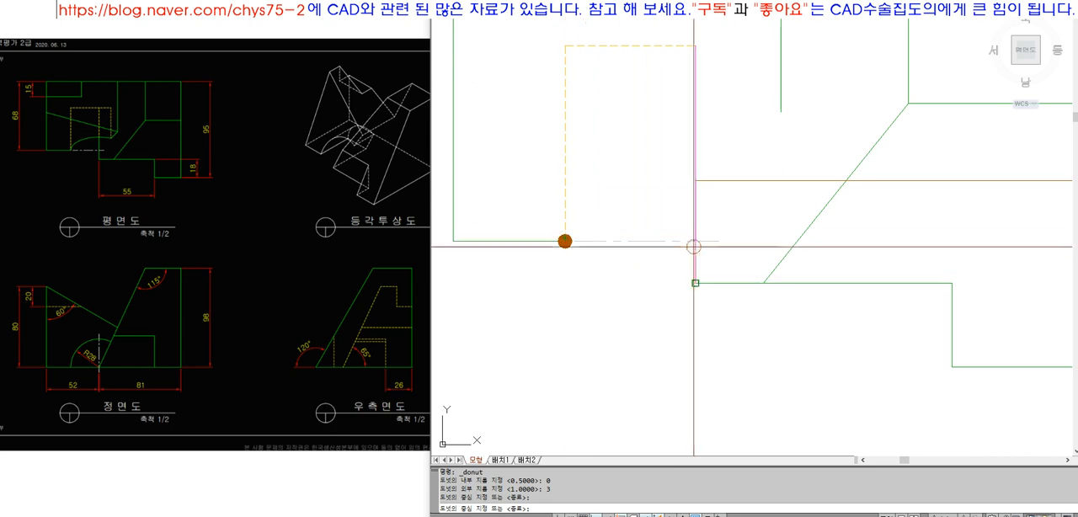
left_click(720, 180)
key("Return")
Draw a vertical projection line from the top of the front view's arc and extend it to the top view's horizontal centre line
scroll(637, 245, "down", 6)
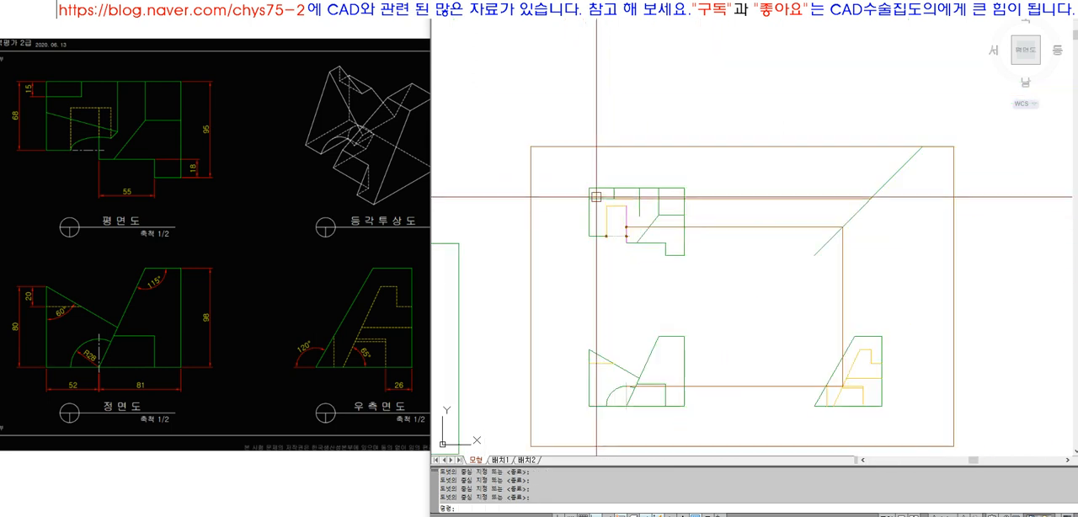
type("z")
key("Return")
left_click(571, 174)
left_click(872, 369)
type("l")
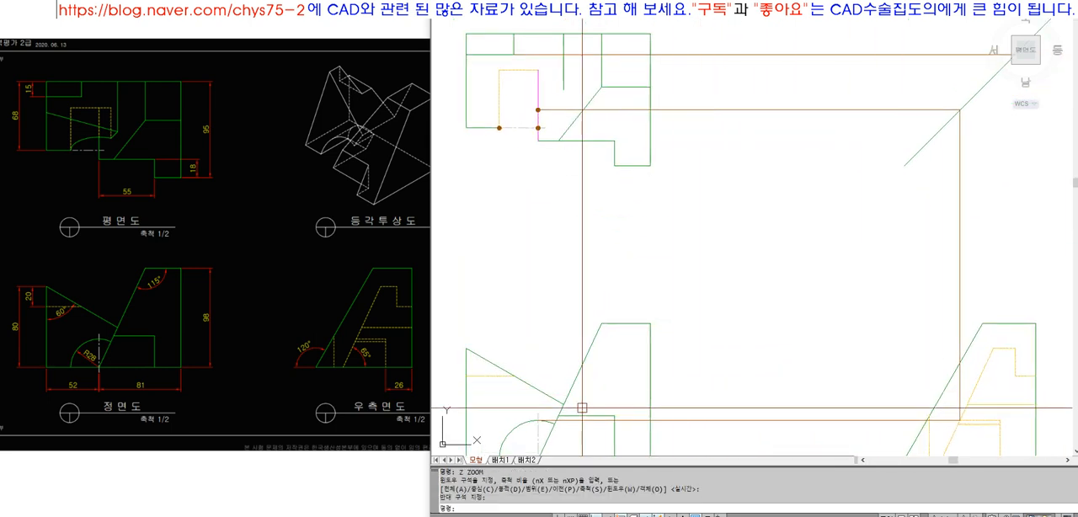
key("Return")
left_click(537, 419)
left_click(567, 238)
key("Return")
type("ex")
key("Return")
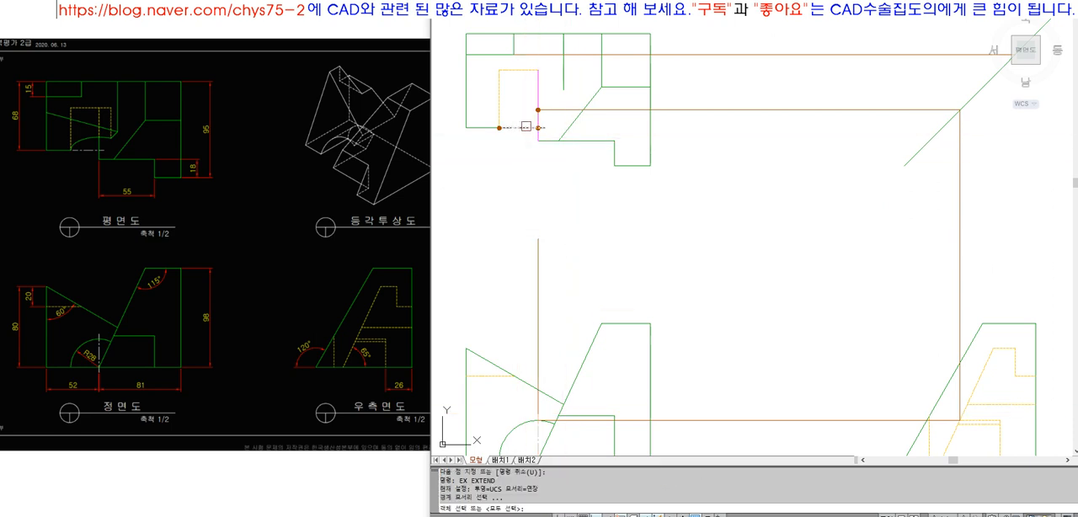
left_click(527, 279)
Draw a vertical projection line from the left end of the front view's arc and extend it up to the top view
key("Return")
scroll(565, 277, "down", 4)
scroll(548, 317, "up", 3)
type("l")
key("Return")
left_click(532, 363)
left_click(532, 175)
key("Return")
type("ex")
key("Return")
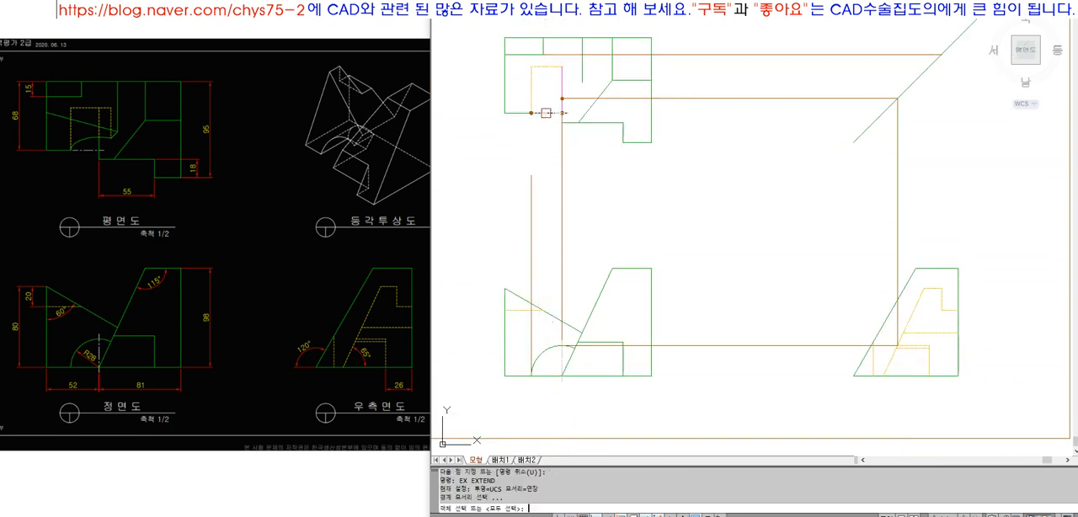
left_click(534, 184)
key("Return")
Examine the three marked arc points in the top view against their projection lines from the other views
scroll(532, 182, "down", 3)
type("z")
key("Return")
left_click(496, 100)
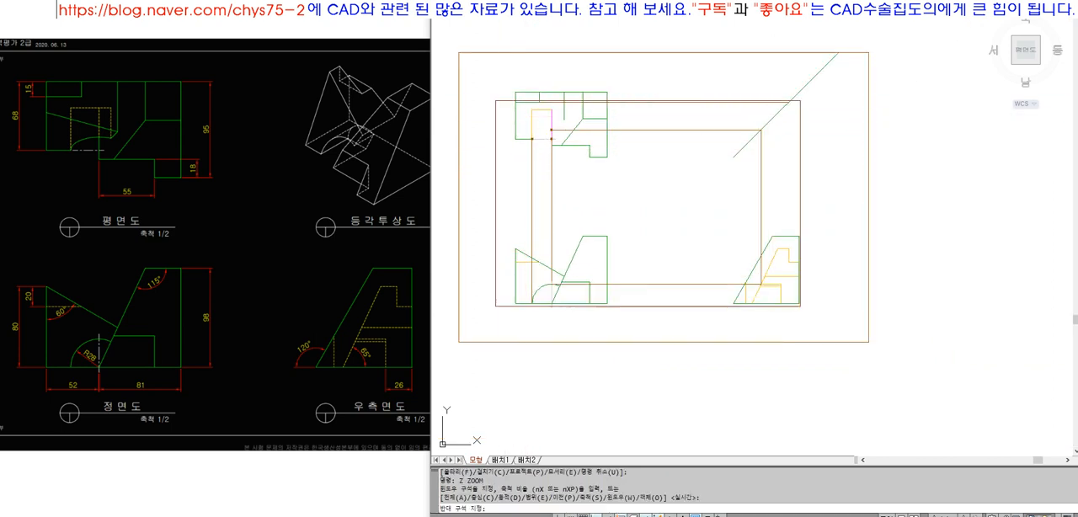
left_click(802, 309)
left_click(534, 99)
left_click(554, 85)
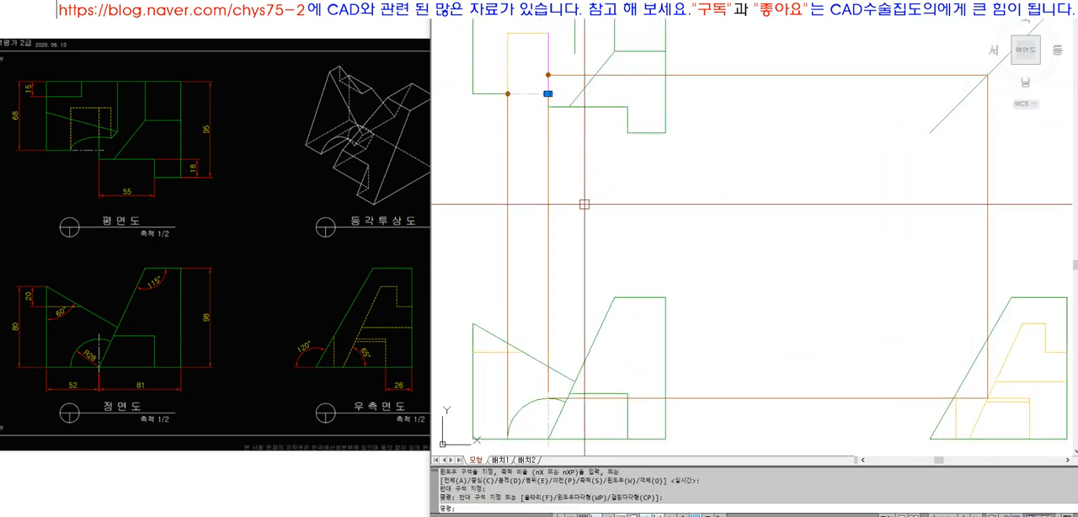
key("Escape")
left_click(500, 85)
left_click(521, 106)
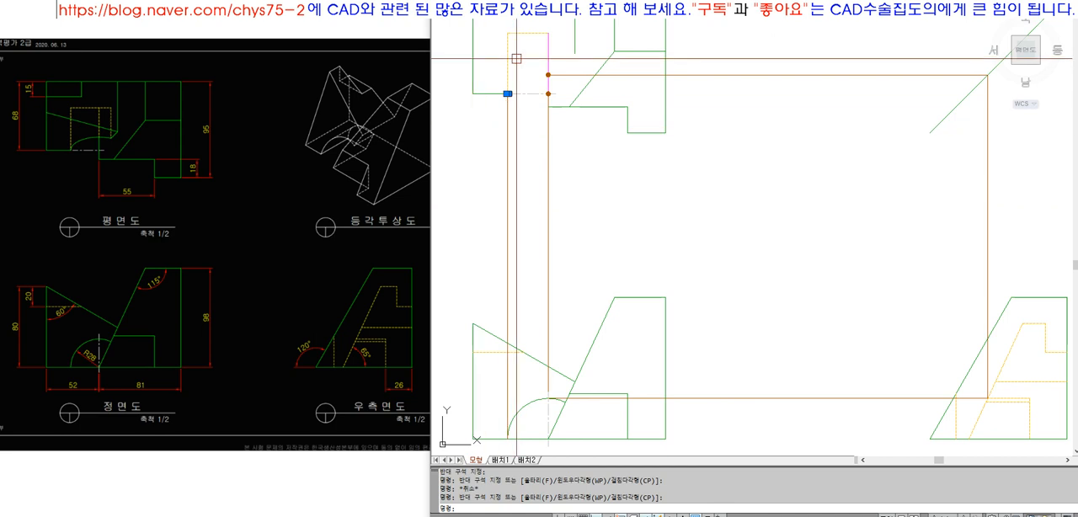
key("Escape")
left_click(533, 61)
left_click(561, 87)
key("Escape")
Erase the donut marker at the lower end of the top view's vertical hidden line
type("z")
key("Return")
left_click(494, 62)
left_click(576, 113)
type("e")
key("Return")
type("w")
key("Return")
left_click(481, 137)
left_click(550, 196)
Erase the remaining donut markers along the top view's magenta vertical line
key("Return")
left_click(627, 134)
type("e")
key("Return")
type("w")
key("Return")
left_click(636, 73)
left_click(681, 191)
key("Return")
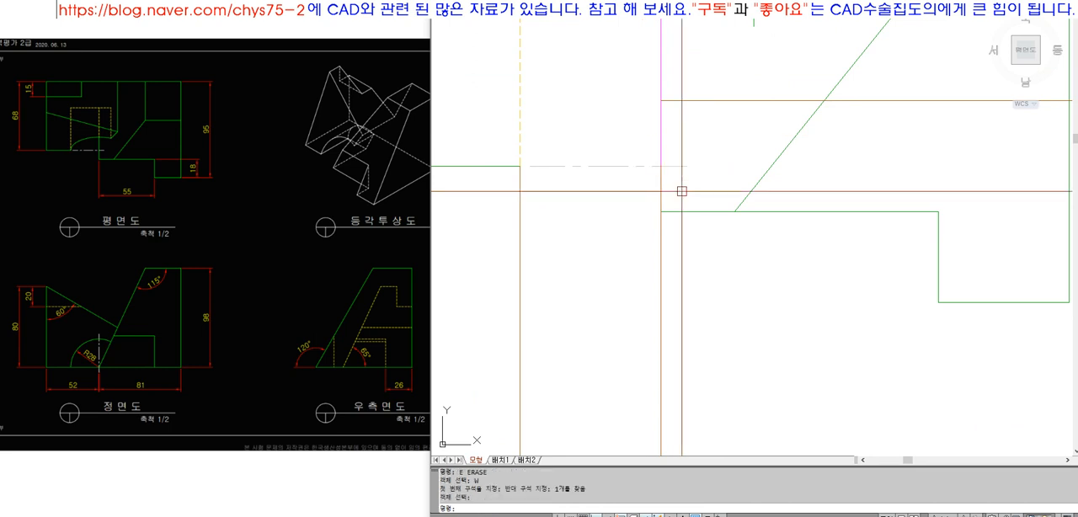
Draw an ellipse centred where the magenta line meets the centre line, through the hidden line's lower end and the arc's upper projected point
type("ellips")
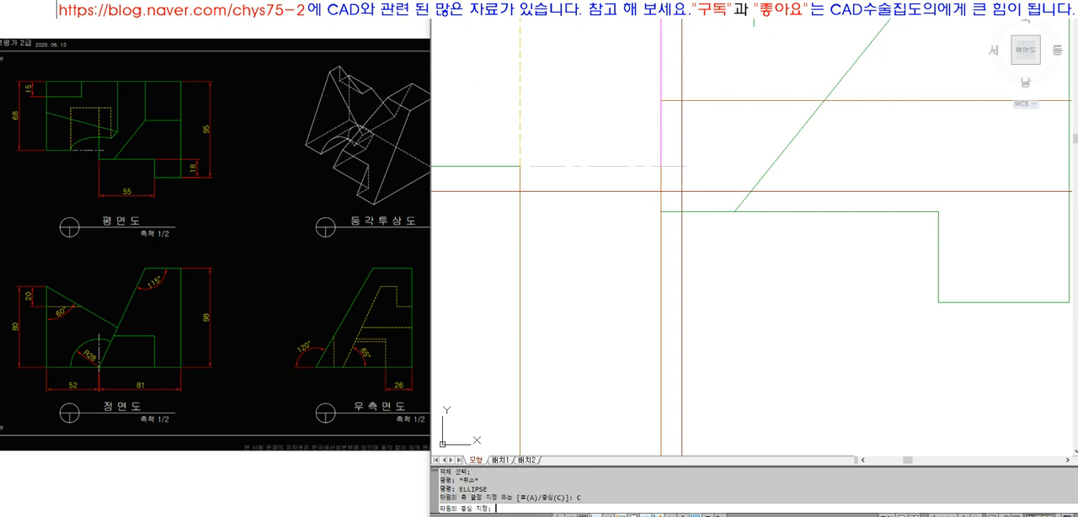
left_click(661, 166)
left_click(519, 165)
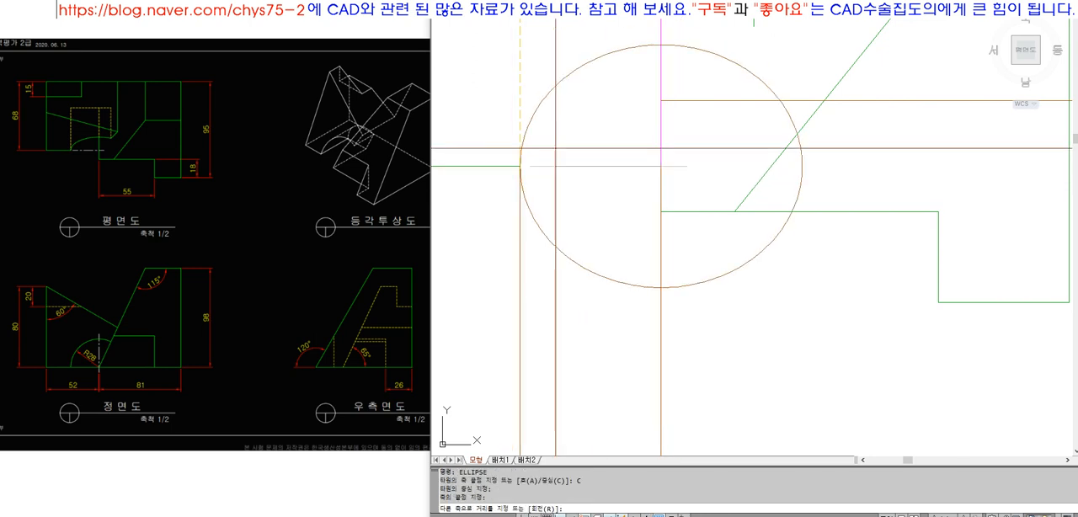
left_click(661, 100)
Match the ellipse to the green outline's properties and trim off its half below the horizontal centre line
scroll(643, 200, "down", 4)
type("ma")
left_click(567, 185)
left_click(608, 203)
type("tr")
left_click(630, 189)
key("space")
left_click(625, 212)
key("space")
Erase the horizontal projection line and the two vertical projection lines used to construct the top view's ellipse
left_click(686, 161)
scroll(686, 160, "up", 2)
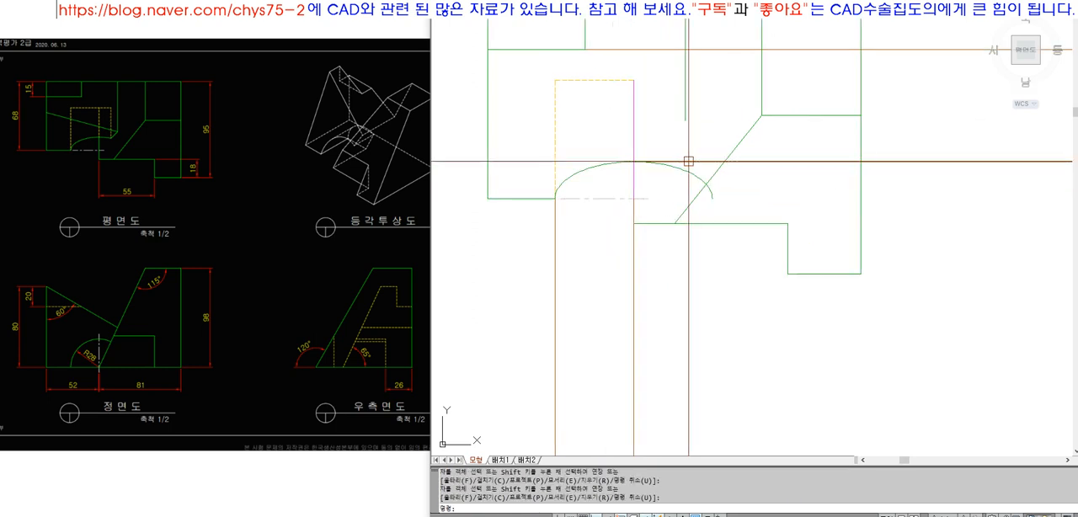
type("e")
key("space")
type("e")
key("space")
left_click(635, 303)
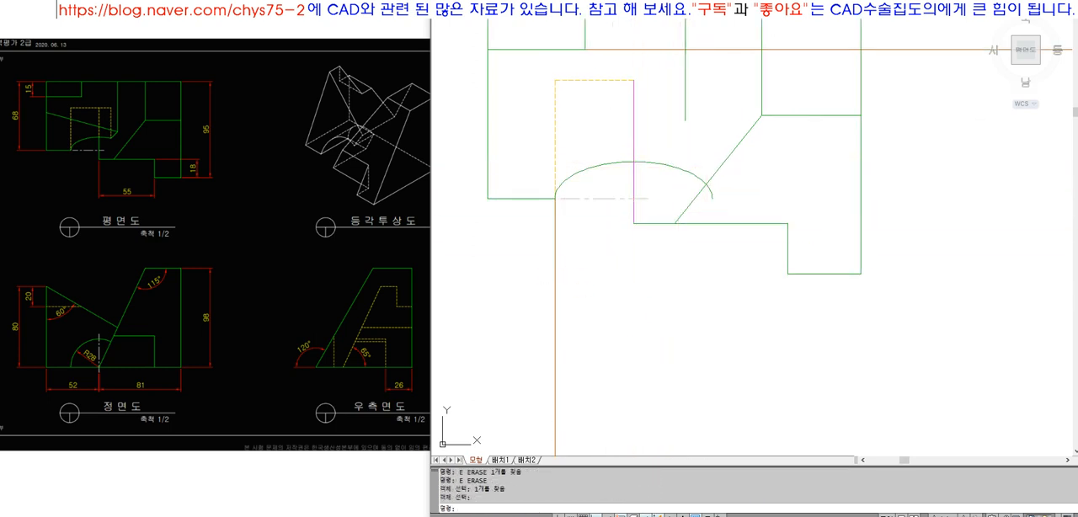
left_click(599, 291)
left_click(522, 250)
key("space")
Trim the top view's magenta vertical line below the top of the elliptical arc
scroll(535, 190, "down", 4)
scroll(567, 188, "up", 3)
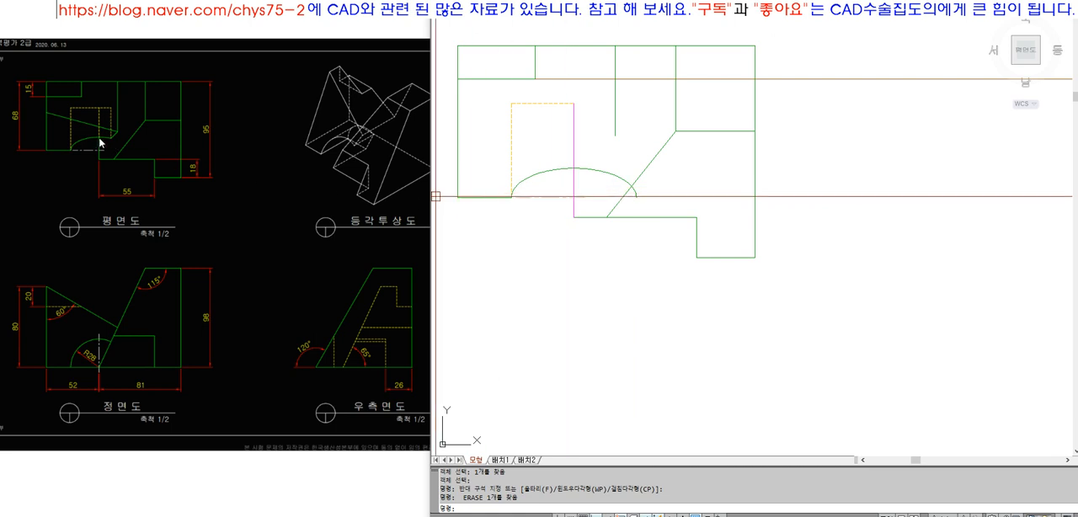
type("tr")
key("space")
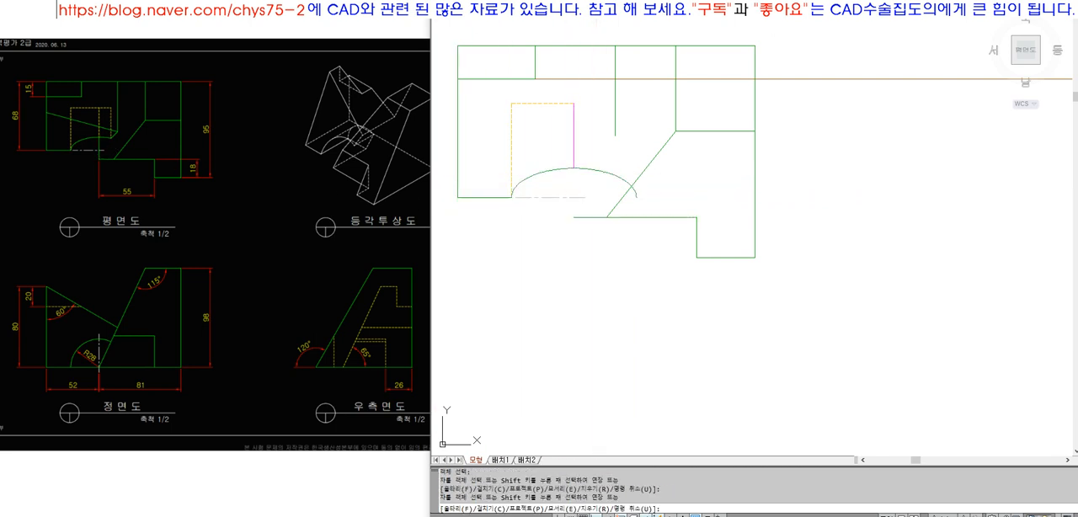
key("space")
Draw a vertical line from the top of the elliptical arc down to the left end of the lower outline edge
scroll(573, 187, "up", 2)
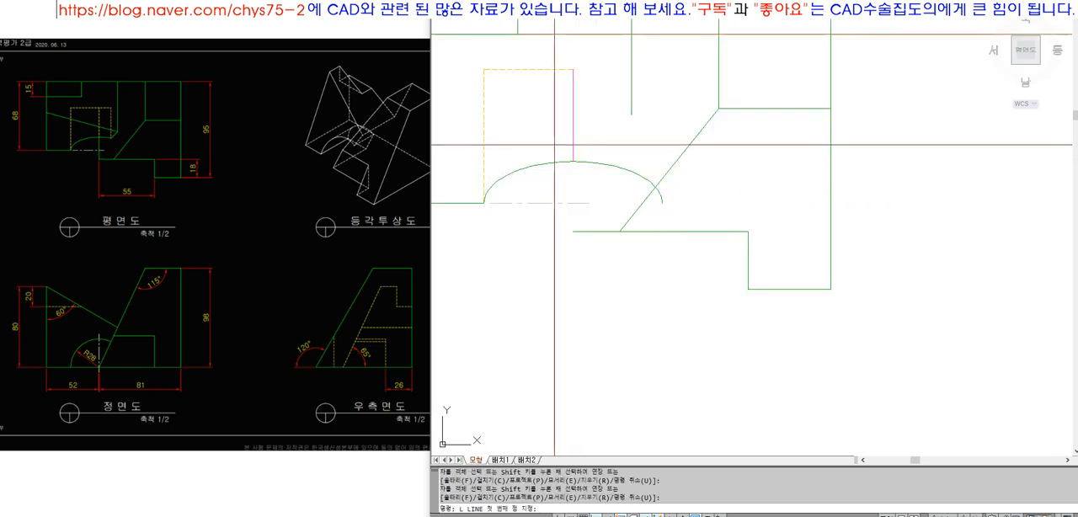
left_click(574, 161)
left_click(574, 232)
key("space")
Match the magenta vertical segment above the arc to the yellow hidden line's properties
type("ma")
key("space")
left_click(559, 71)
left_click(575, 118)
key("space")
Erase the remaining projection lines connecting the front, right side and top views, keeping the 45-degree line
scroll(578, 151, "down", 5)
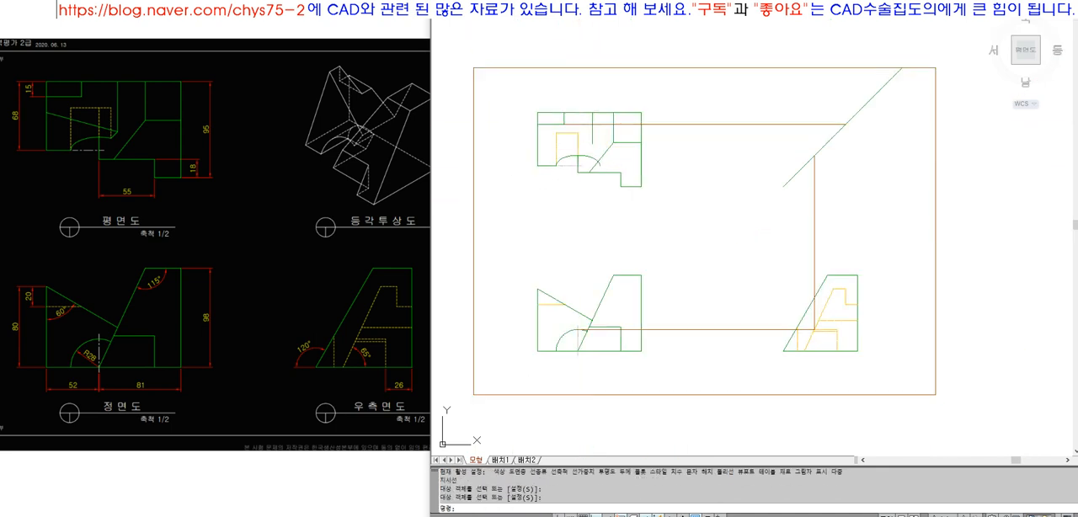
type("z")
key("space")
left_click(505, 91)
left_click(879, 376)
type("e")
key("space")
left_click(792, 405)
left_click(772, 361)
key("space")
key("space")
left_click(968, 273)
left_click(835, 225)
left_click(749, 60)
key("space")
left_click(749, 54)
key("space")
Draw a projection line from the front view's slanted-edge intersection across to the side view's hidden edge and up towards the 45-degree line
left_click(591, 78)
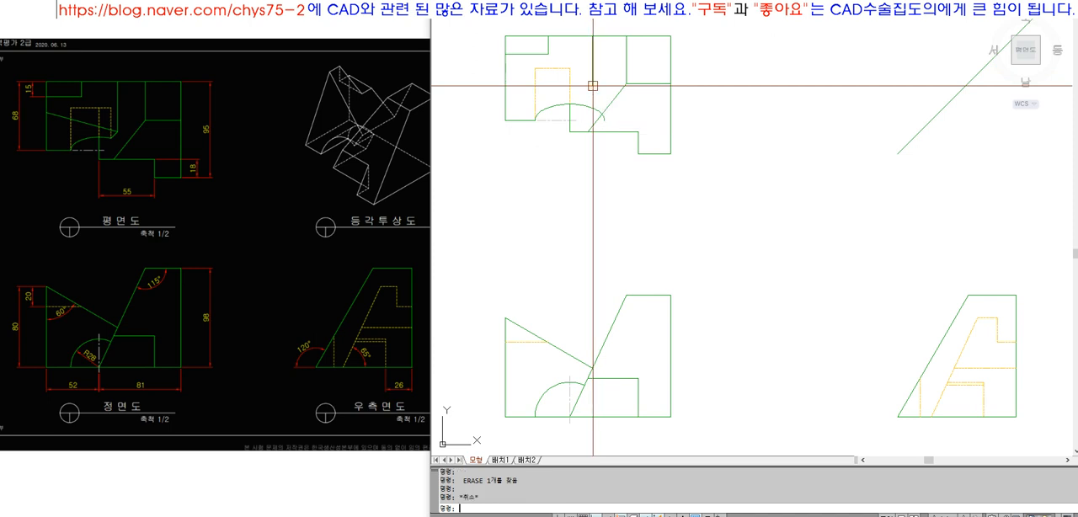
type("l")
key("space")
left_click(593, 368)
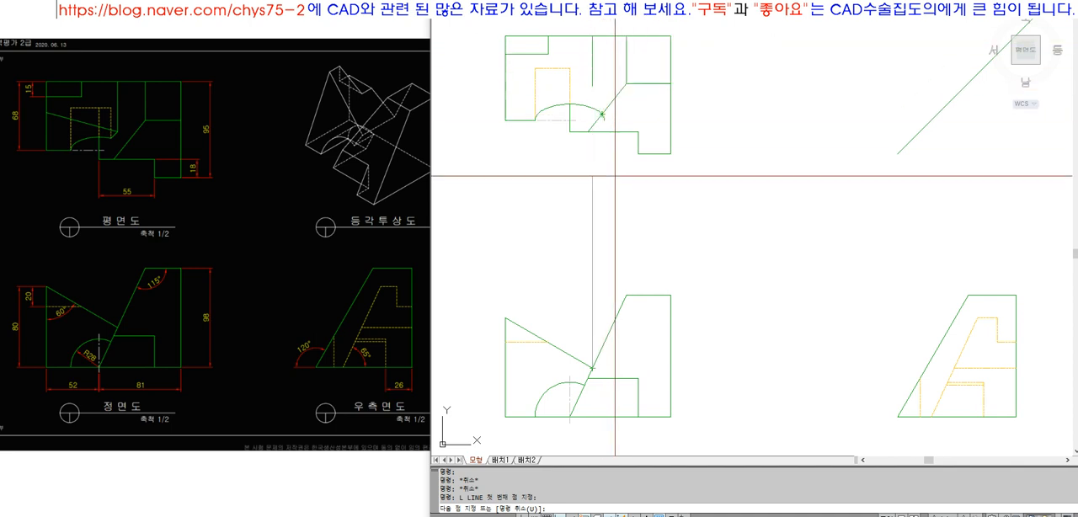
key("space")
key("space")
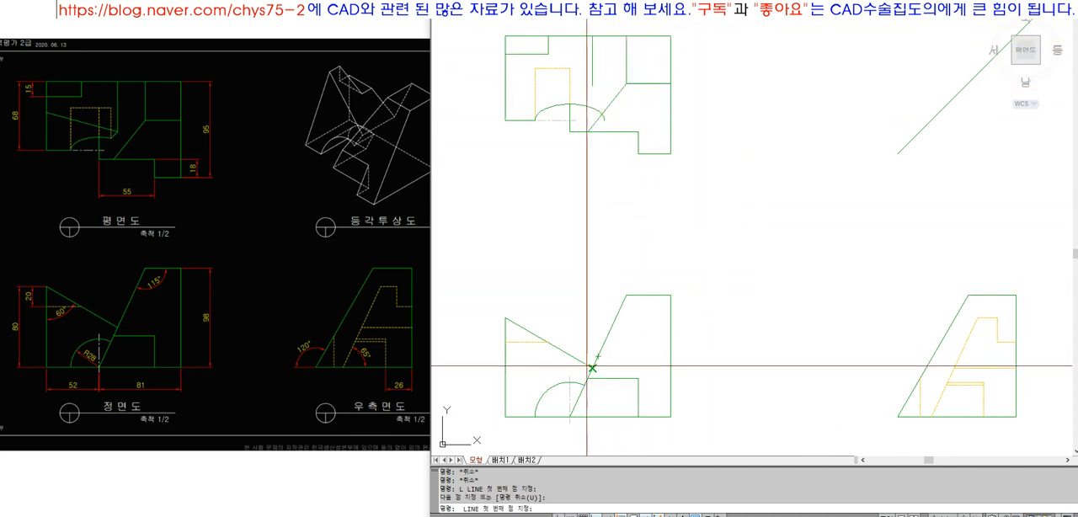
left_click(593, 369)
left_click(955, 224)
key("space")
key("space")
Extend the vertical projection line above the right side view to the 45-degree line
left_click(947, 105)
key("Escape")
type("EX")
key("space")
left_click(945, 113)
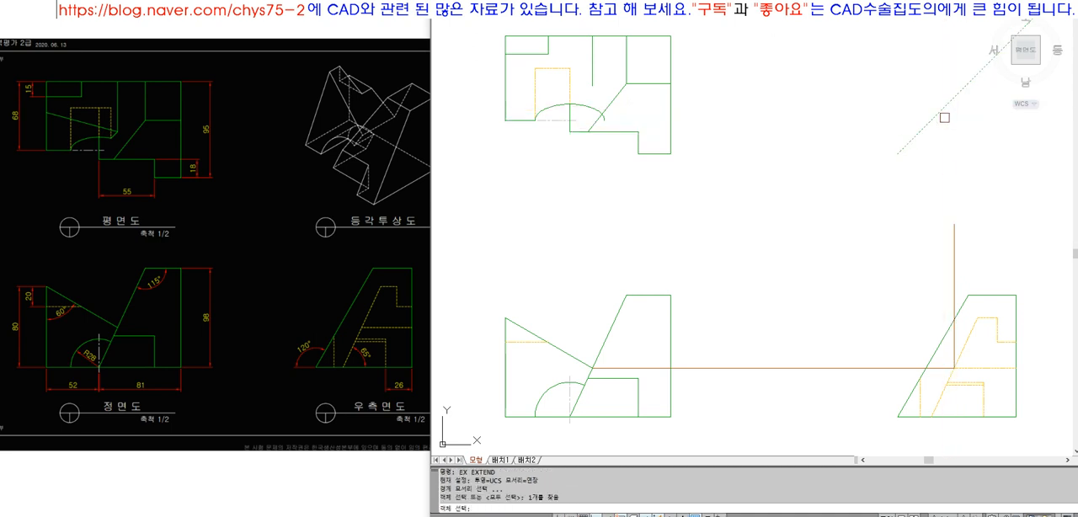
key("space")
Draw a horizontal projection line from the 45-degree line's intersection into the top view
type("L")
key("space")
left_click(954, 98)
left_click(569, 217)
key("space")
Extend the top view's short inner vertical edge down to the horizontal projection line
type("EX")
key("space")
left_click(597, 97)
key("space")
left_click(593, 82)
key("space")
left_click(708, 98)
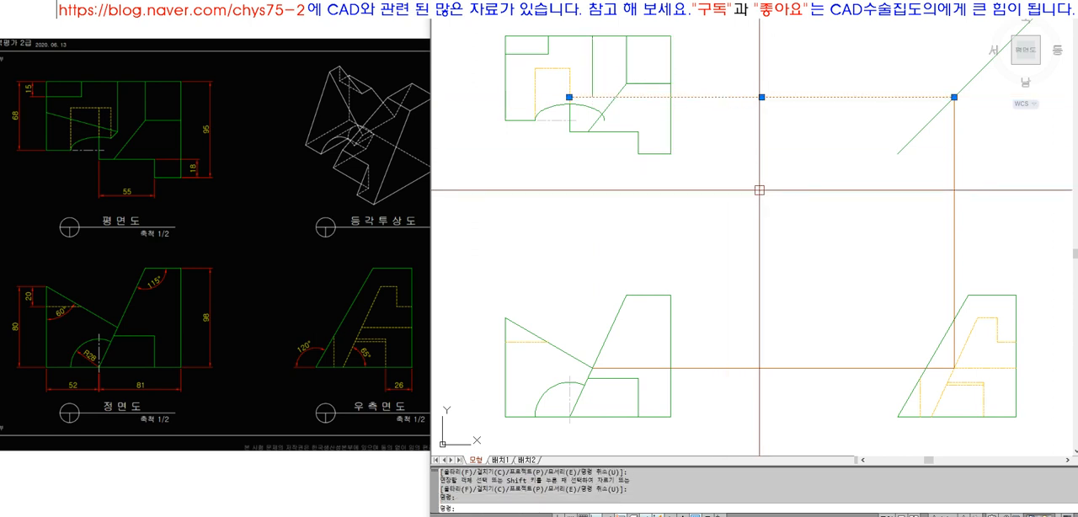
key("Escape")
Draw a vertical projection line up from the front view's slanted-edge intersection and fillet it with the top view's horizontal projection line
type("L")
key("space")
left_click(626, 295)
key("space")
type("F")
key("space")
left_click(755, 90)
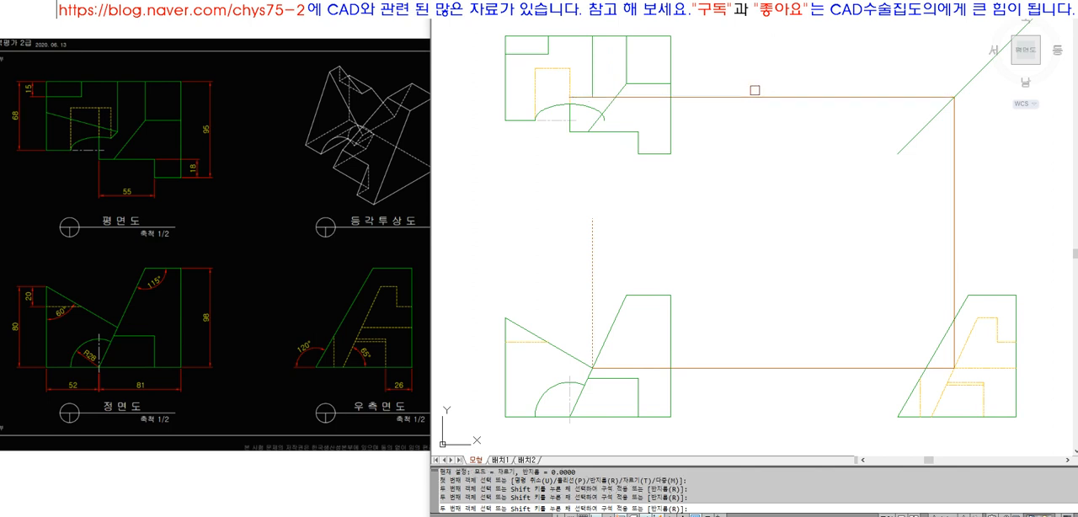
left_click(754, 95)
Erase the four projection lines between the front, right side and top views
left_click(756, 112)
left_click(745, 80)
left_click(619, 191)
left_click(573, 190)
left_click(984, 221)
left_click(832, 224)
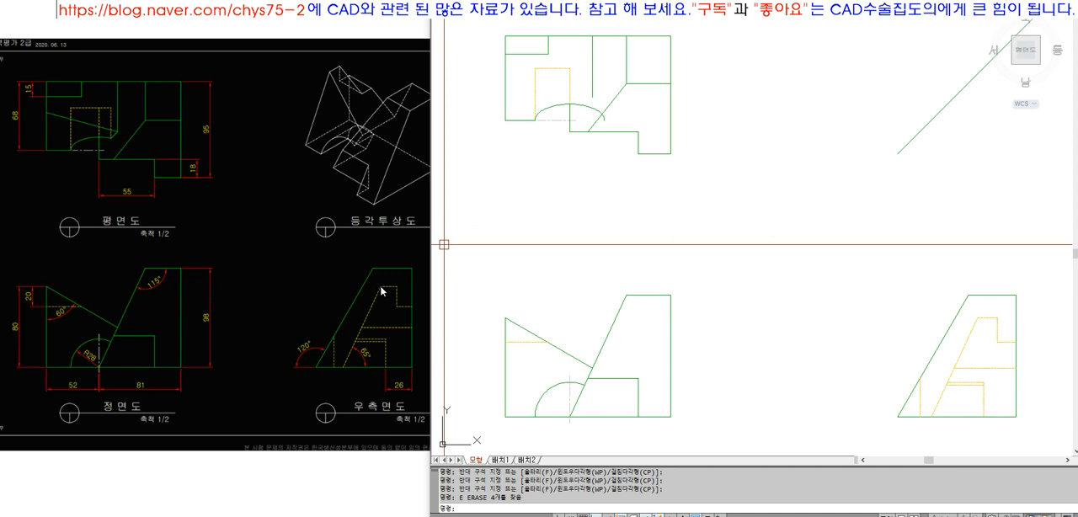
Draw a projection line from the front view's upper-left corner to the side view's hidden corner and up, extended to the 45-degree line
type("l")
key("Return")
left_click(505, 319)
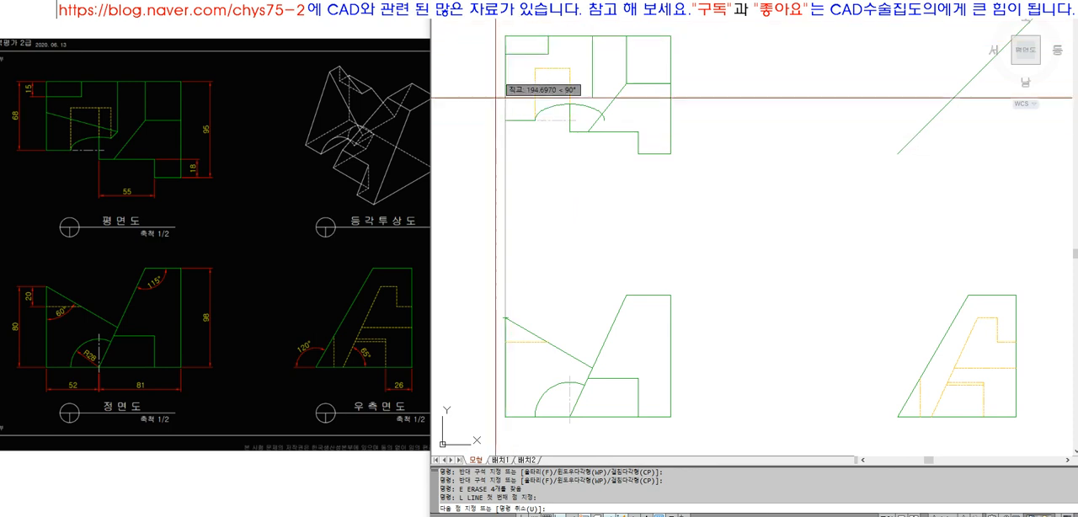
left_click(978, 317)
left_click(978, 186)
key("Return")
type("ex")
key("Return")
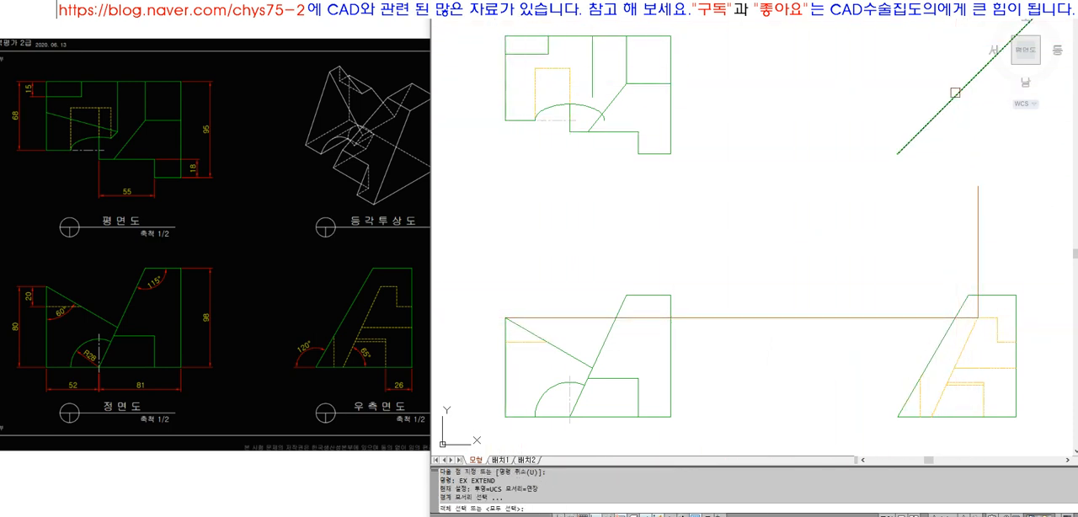
left_click(980, 199)
Draw a horizontal projection line from the 45-degree line's new intersection and extend it to the top view's left edge
key("Return")
type("l")
key("Return")
left_click(978, 74)
left_click(781, 74)
key("Return")
type("ex")
key("Return")
left_click(524, 80)
left_click(497, 64)
left_click(797, 75)
key("Return")
left_click(505, 74)
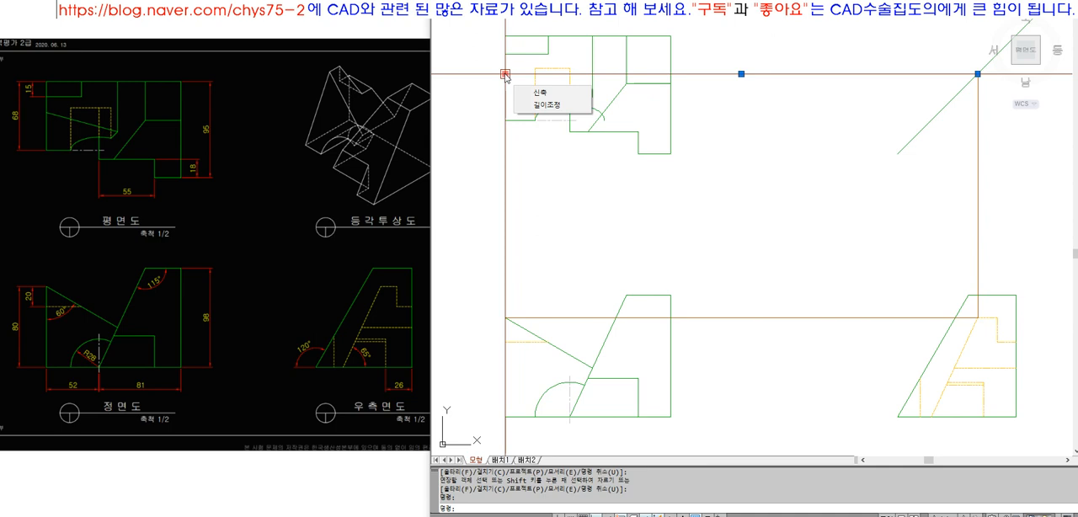
Draw a slanted line from the projected point on the top view's left edge to the lower end of the inner vertical edge
key("Escape")
type("l")
key("Return")
left_click(552, 106)
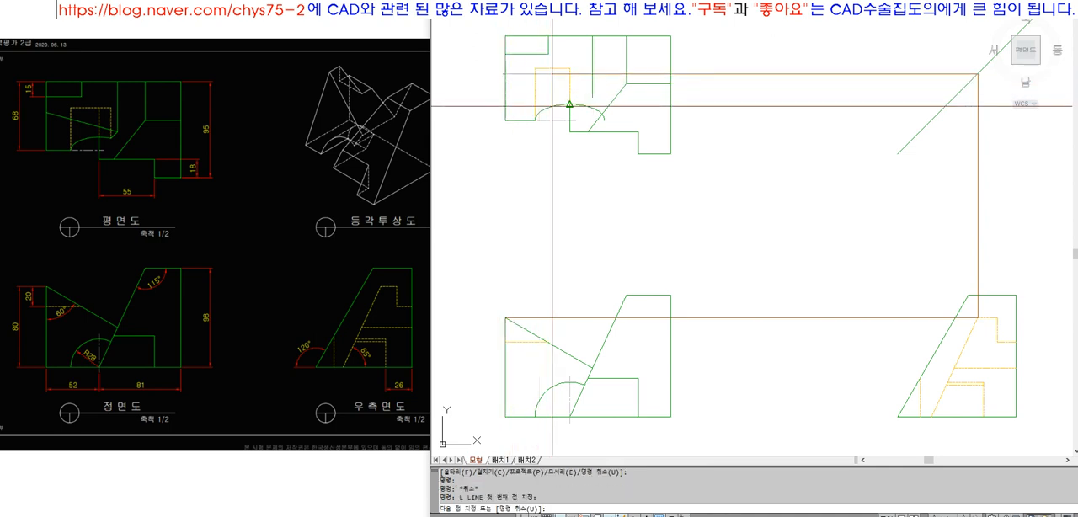
left_click(592, 96)
key("Return")
Erase the three projection lines and match the top view's new slanted line to the green outline's properties
type("e")
key("Return")
left_click(740, 74)
key("Return")
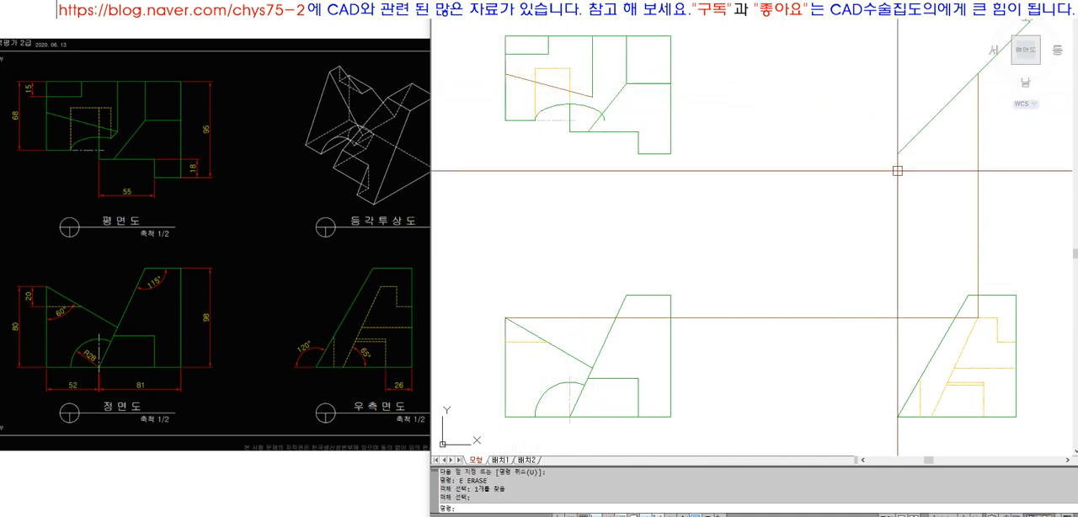
left_click(962, 234)
key("Return")
left_click(838, 275)
left_click(772, 353)
type("e")
key("Return")
type("ma")
key("Return")
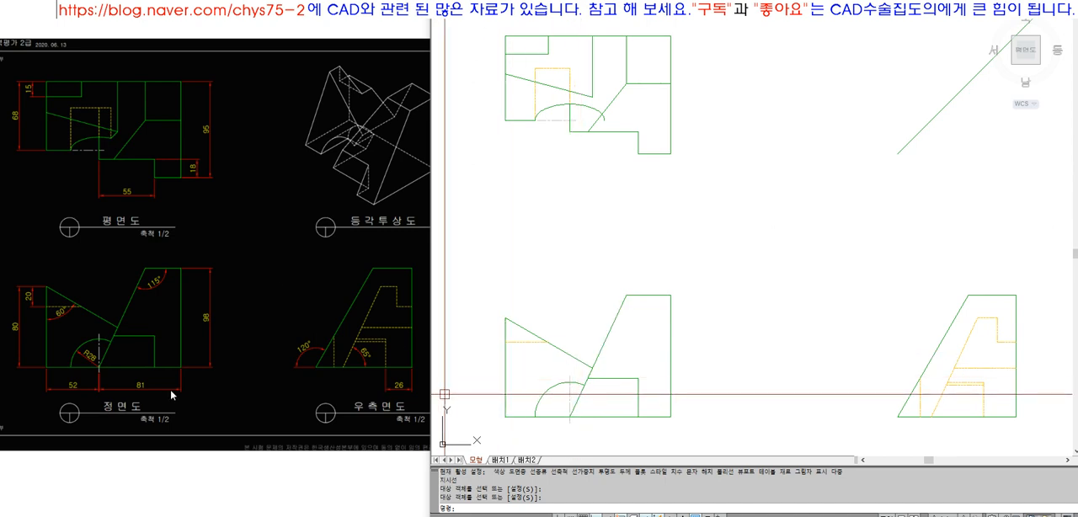
Draw a vertical projection line from the front view's arc end on the slanted edge and extend it up through the top view
scroll(101, 356, "up", 4)
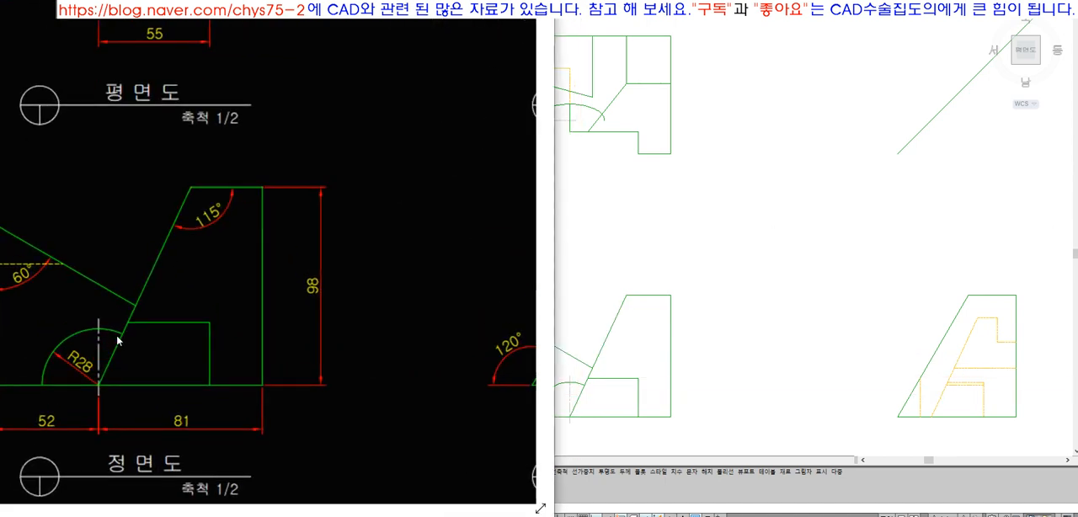
scroll(116, 341, "down", 4)
left_click(587, 393)
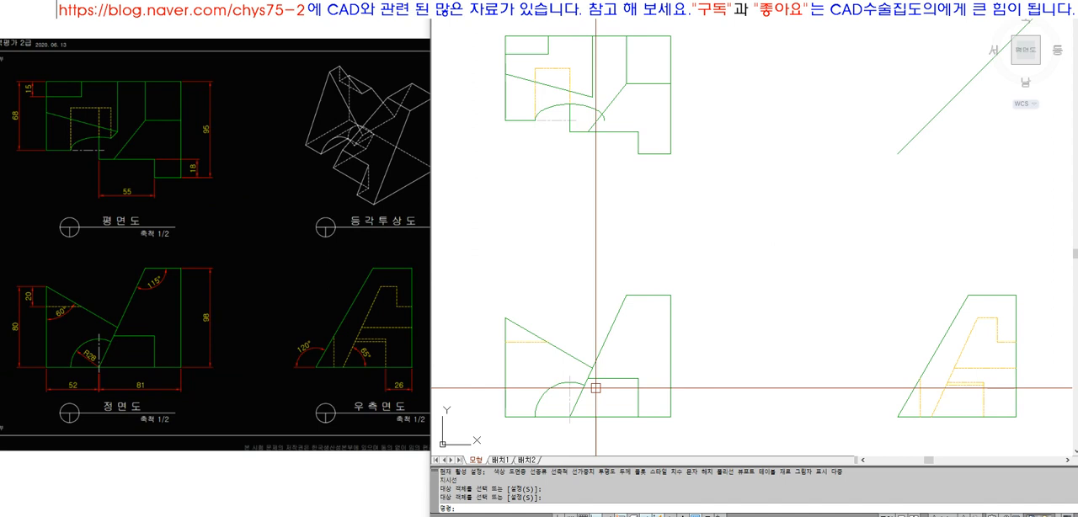
type("l")
key("space")
left_click(585, 385)
left_click(628, 228)
key("space")
type("ex")
key("space")
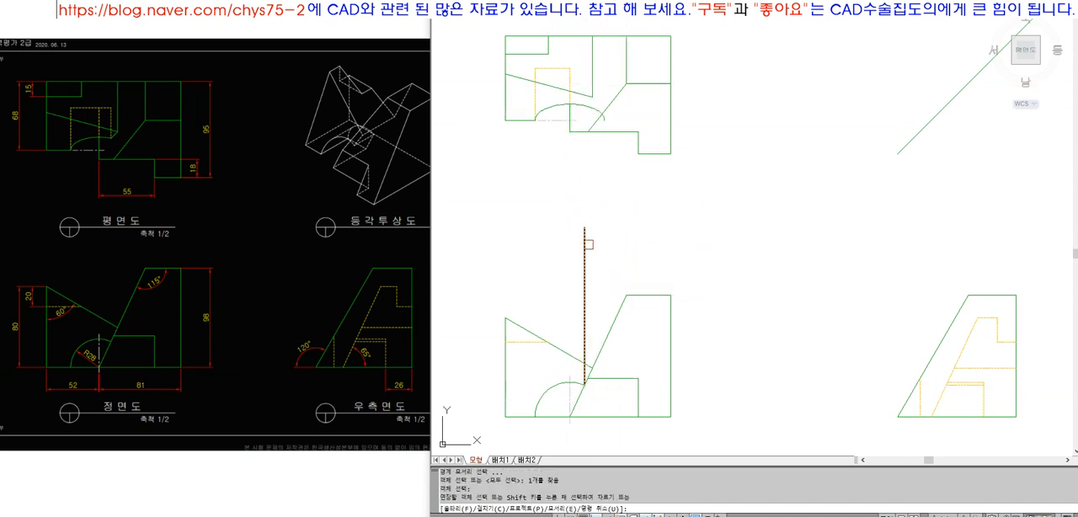
left_click(589, 245)
key("space")
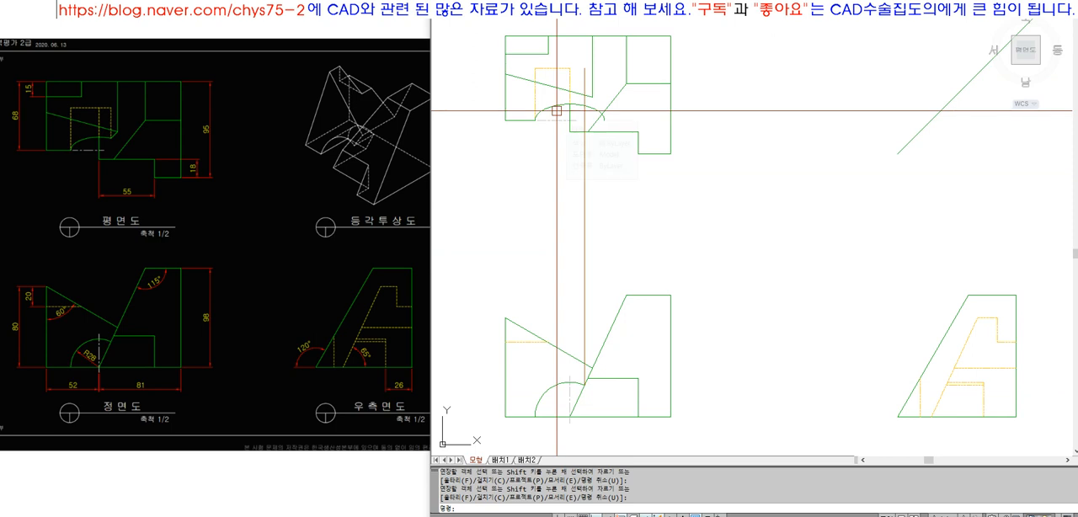
Draw a short slanted line from the inner vertical edge's lower end to the elliptical arc at the vertical projection line
scroll(556, 110, "up", 5)
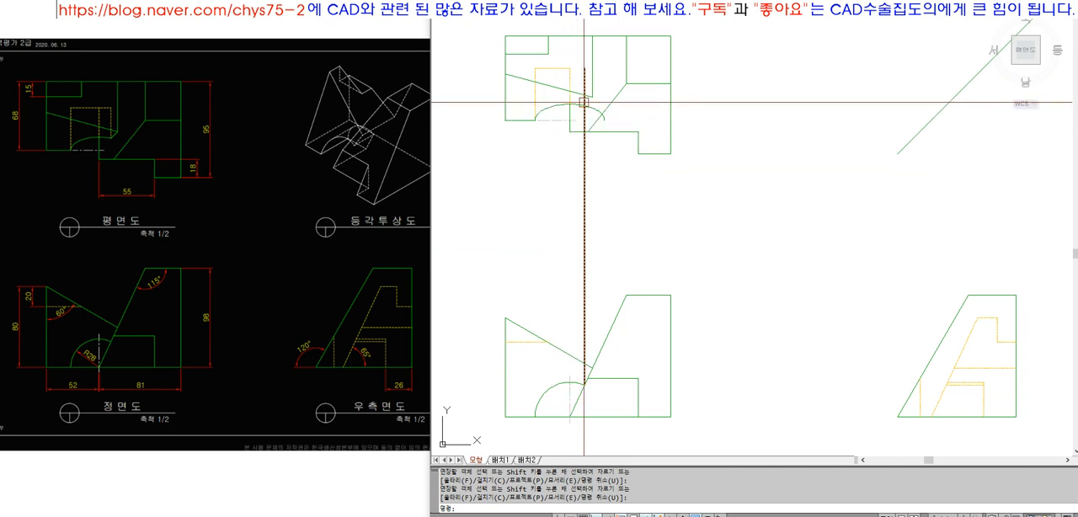
key("space")
left_click(606, 88)
left_click(583, 110)
key("space")
Trim the elliptical arc's part to the right of the vertical projection line
type("tr")
left_click(588, 104)
key("space")
left_click(598, 117)
Undo the last trim of the elliptical arc in the top view
key("ctrl+z")
key("ctrl+z")
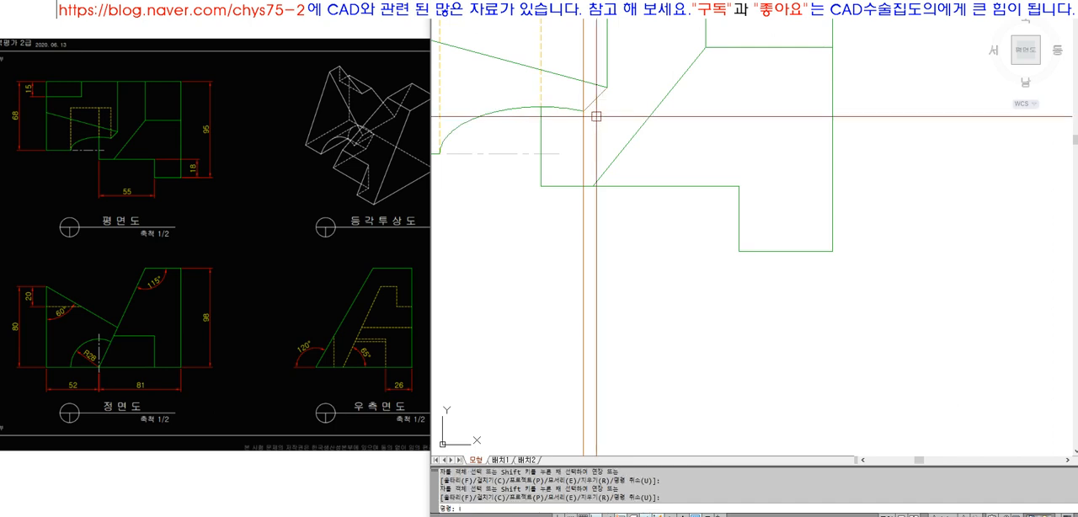
scroll(597, 116, "down", 3)
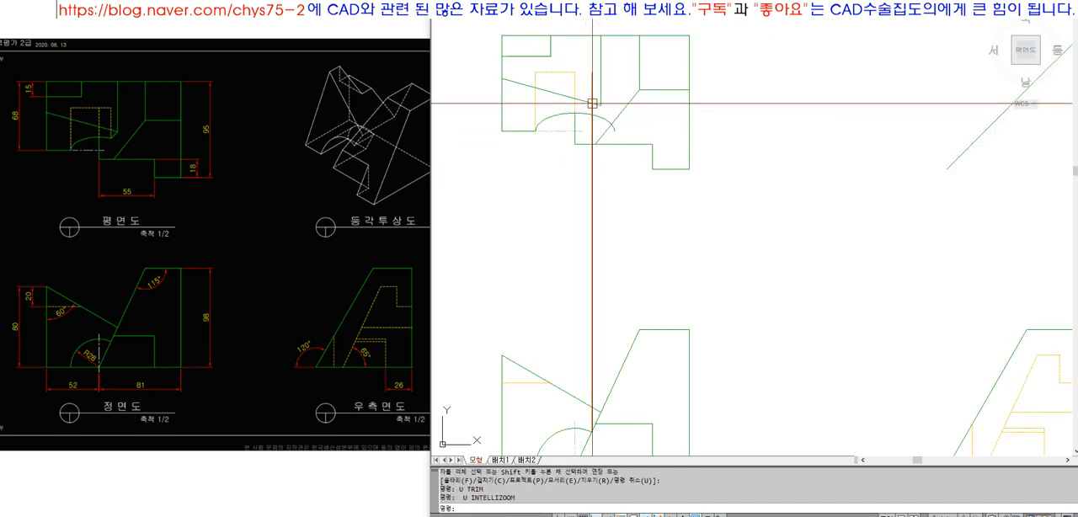
Draw a horizontal projection line from the front view's arc end on the slanted edge toward the side view
scroll(593, 105, "down", 3)
type("z")
key("space")
left_click(513, 45)
left_click(840, 278)
type("l")
key("space")
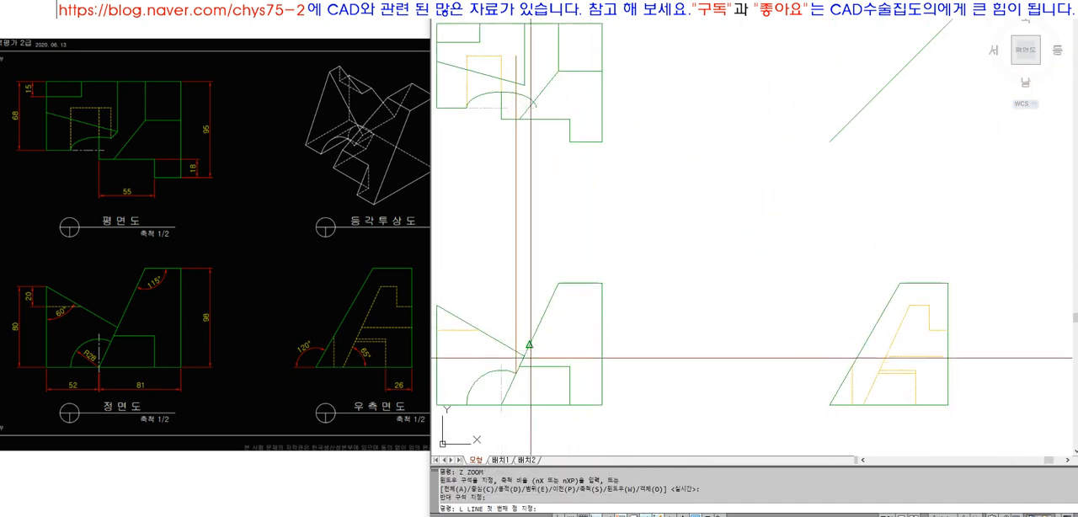
left_click(515, 373)
left_click(694, 393)
key("space")
Extend the horizontal projection line to the side view's slanted hidden line
type("ex")
key("space")
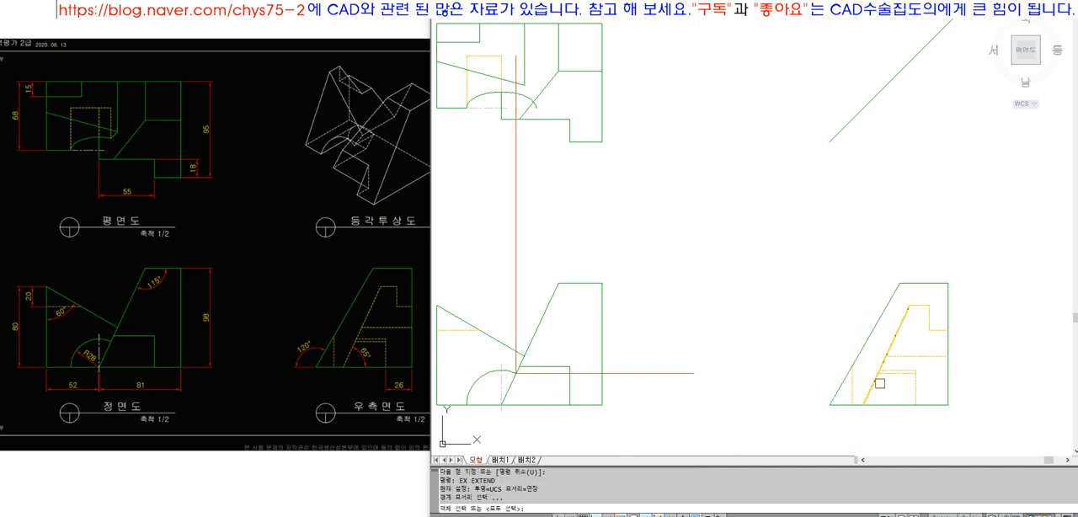
left_click(891, 378)
key("space")
left_click(689, 373)
Draw a vertical projection line from that intersection on the side view's slanted hidden line up to the 45° line
key("space")
scroll(891, 371, "up", 6)
type("l")
key("space")
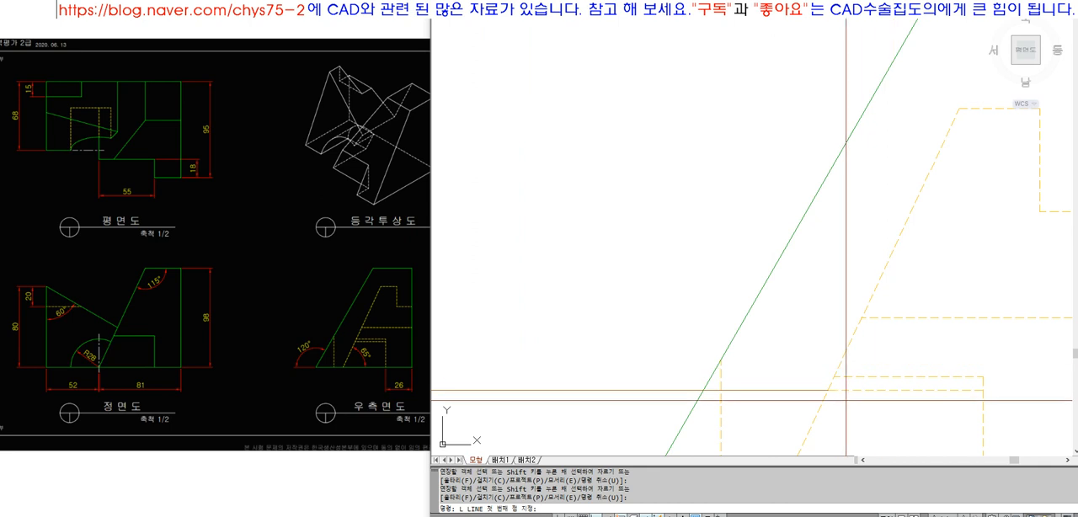
left_click(832, 390)
scroll(830, 396, "down", 8)
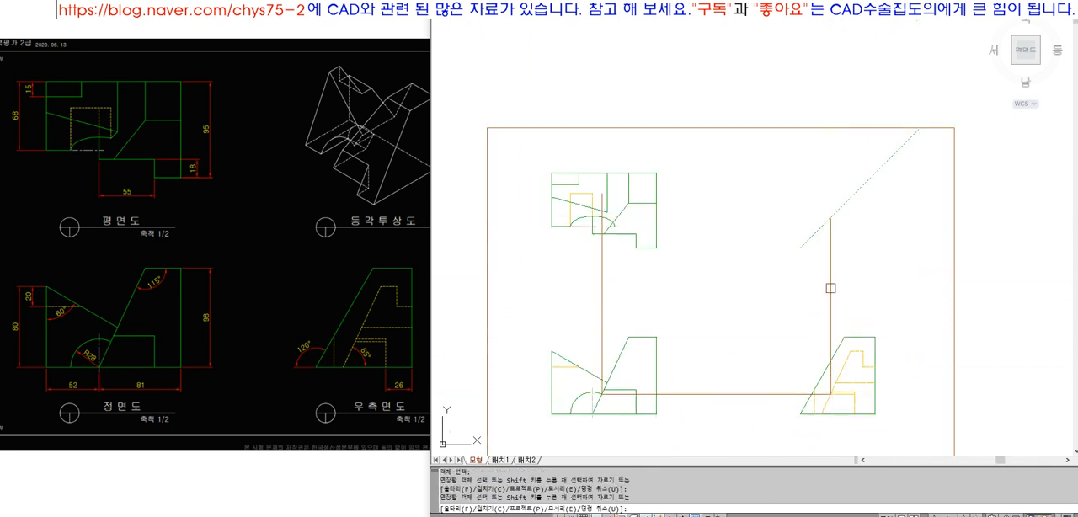
Project a horizontal line from the 45° line to the top view and fillet it to a sharp corner with the vertical projection line
left_click(832, 217)
key("space")
type("f")
key("space")
left_click(759, 218)
left_click(602, 262)
Try a slanted line from the inner vertical edge's lower end to the projection lines' corner in the top view, and erase it
type("z")
key("space")
left_click(558, 177)
left_click(635, 244)
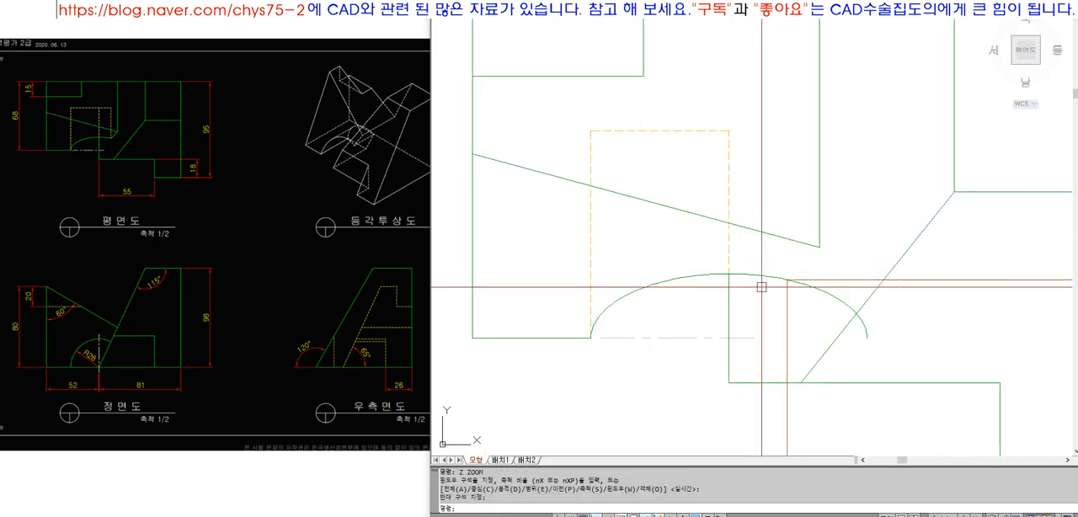
type("l")
key("space")
left_click(819, 247)
left_click(788, 280)
key("space")
type("tr")
key("space")
left_click(804, 266)
key("Escape")
left_click(810, 273)
type("e")
key("space")
left_click(806, 264)
type("e")
key("space")
Try to stretch the horizontal projection line's end off the corner and extend the line to the elliptical arc
scroll(806, 265, "up", 5)
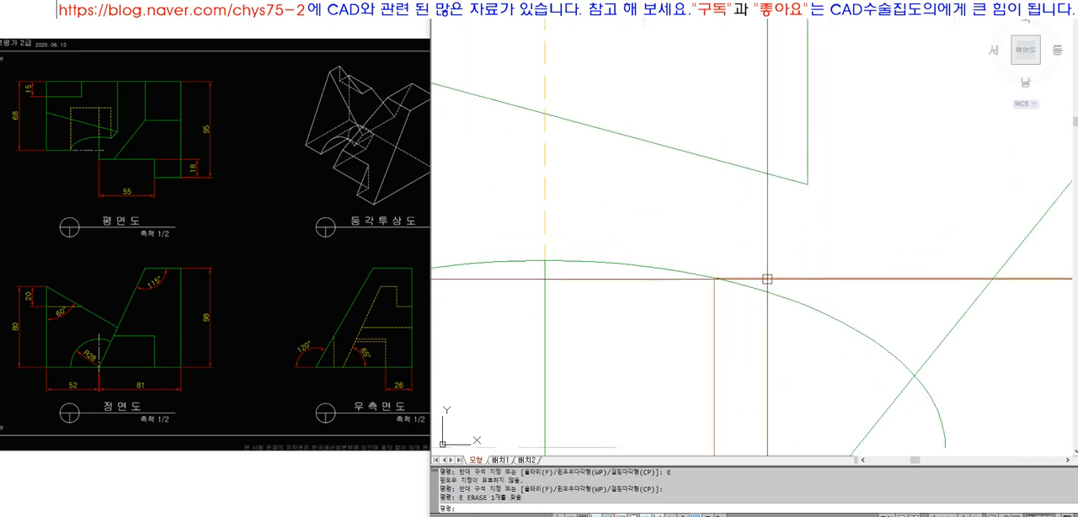
left_click(714, 278)
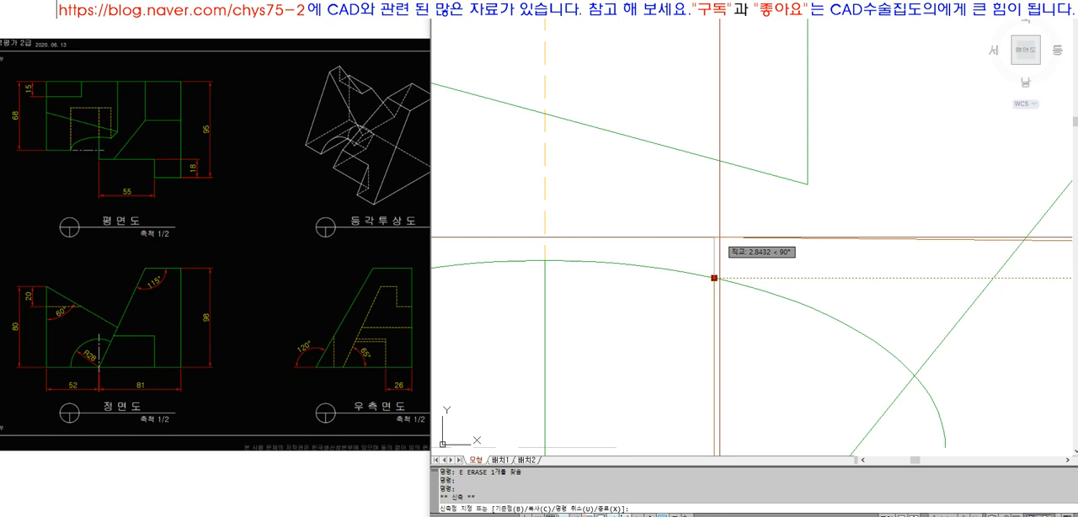
key("Escape")
key("Escape")
type("ex")
key("space")
left_click(694, 275)
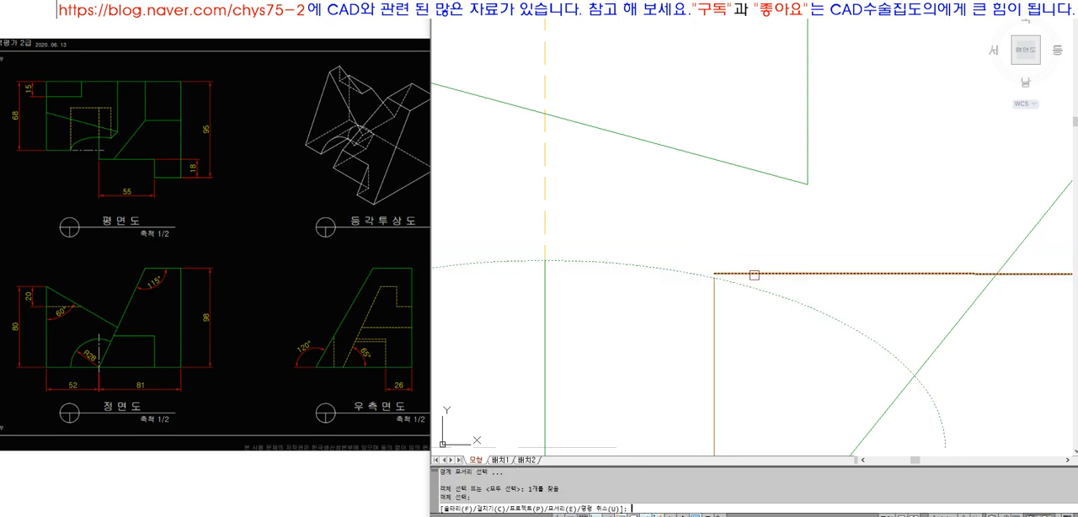
key("space")
left_click(743, 276)
key("space")
Undo the extension and the grip stretch of the horizontal projection line
scroll(739, 301, "up", 5)
left_click(672, 275)
left_click(658, 285)
left_click(711, 224)
scroll(632, 215, "down", 5)
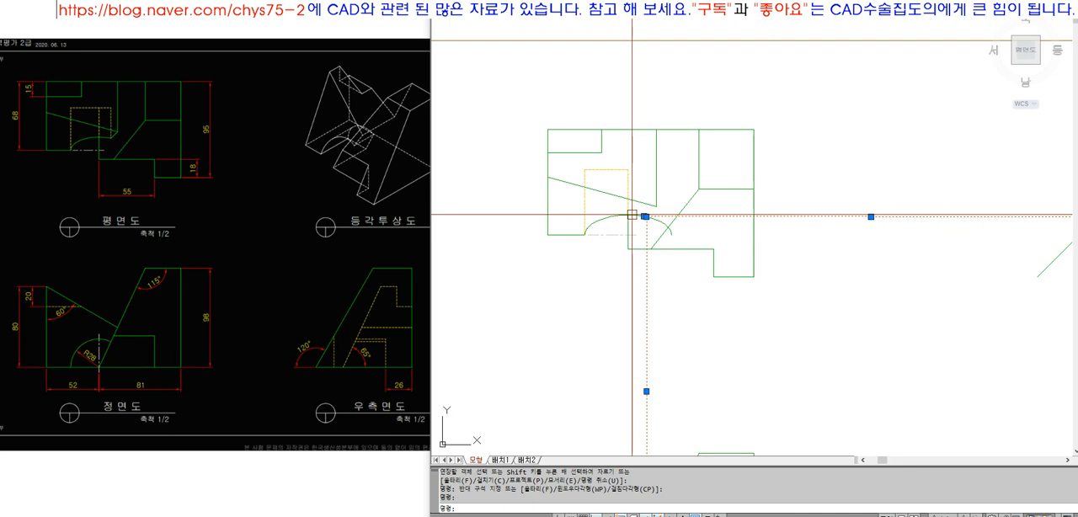
scroll(623, 175, "down", 4)
key("Escape")
scroll(700, 201, "up", 3)
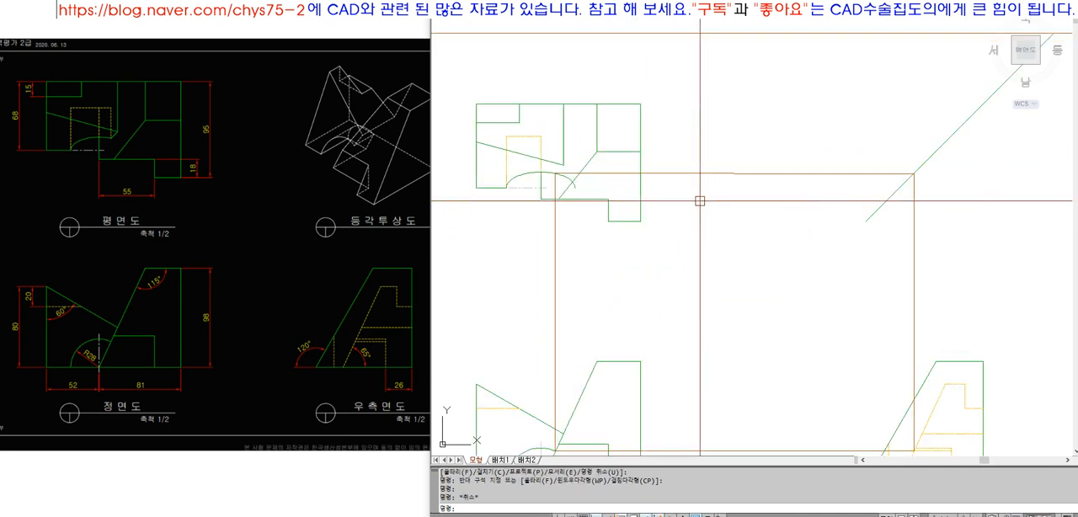
key("ctrl+z")
key("ctrl+z")
key("ctrl+z")
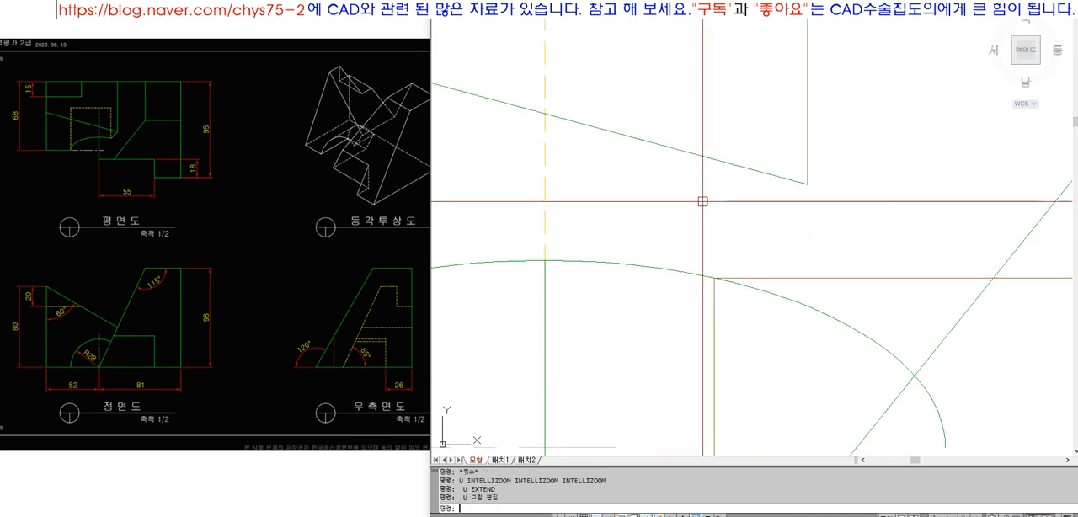
Trim the elliptical arc's part to the right of the vertical projection line in the top view
scroll(653, 163, "down", 3)
scroll(666, 198, "up", 5)
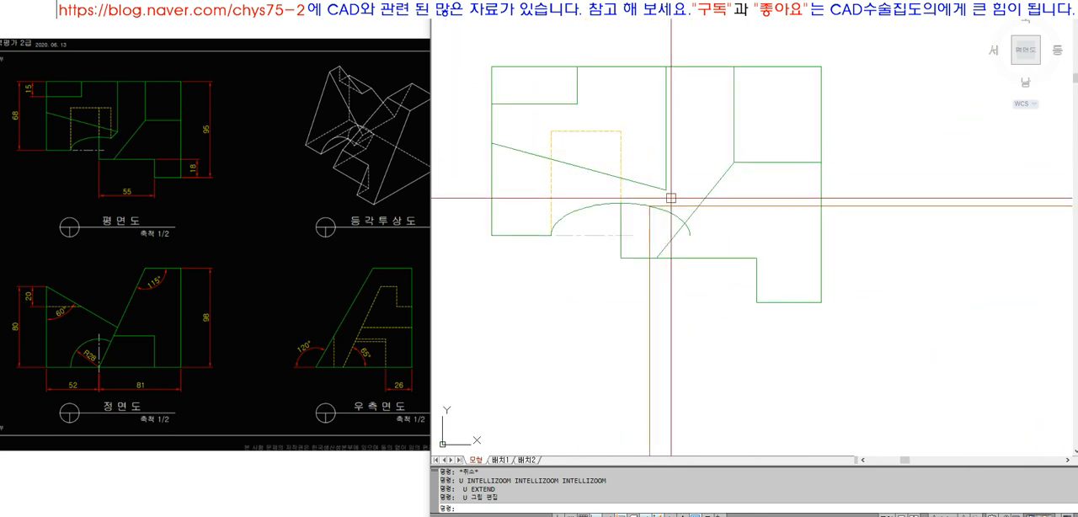
type("tr")
key("Return")
key("Return")
left_click(703, 227)
Draw a slanted line from the inner vertical edge's lower end to the elliptical arc's end and match its properties to the green outline
key("Return")
type("l")
key("Return")
left_click(701, 164)
left_click(653, 213)
key("space")
type("ma")
left_click(646, 207)
left_click(659, 206)
Erase the horizontal and vertical projection lines that meet at the elliptical arc's end in the top view
type("e")
left_click(691, 214)
key("space")
key("space")
left_click(656, 247)
key("space")
Erase the remaining projection lines between the front view, the side view and the 45° line
scroll(640, 239, "down", 10)
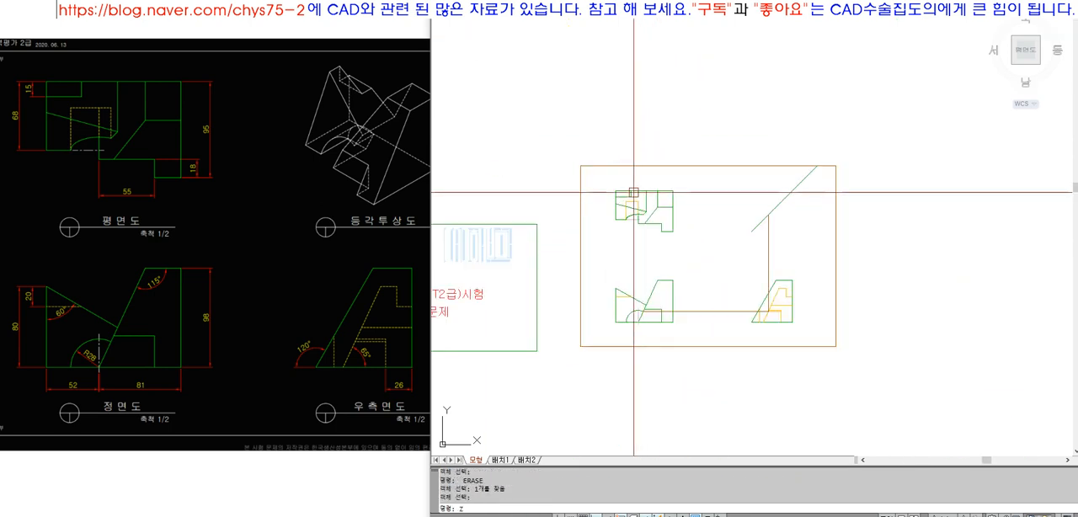
type("z")
left_click(563, 146)
left_click(872, 367)
type("e")
left_click(815, 386)
left_click(779, 341)
key("space")
key("space")
left_click(909, 253)
left_click(838, 224)
key("space")
Draw a vertical projection line from the front view's arc end up through the top view past the elliptical arc's end
type("z")
left_click(523, 61)
left_click(736, 216)
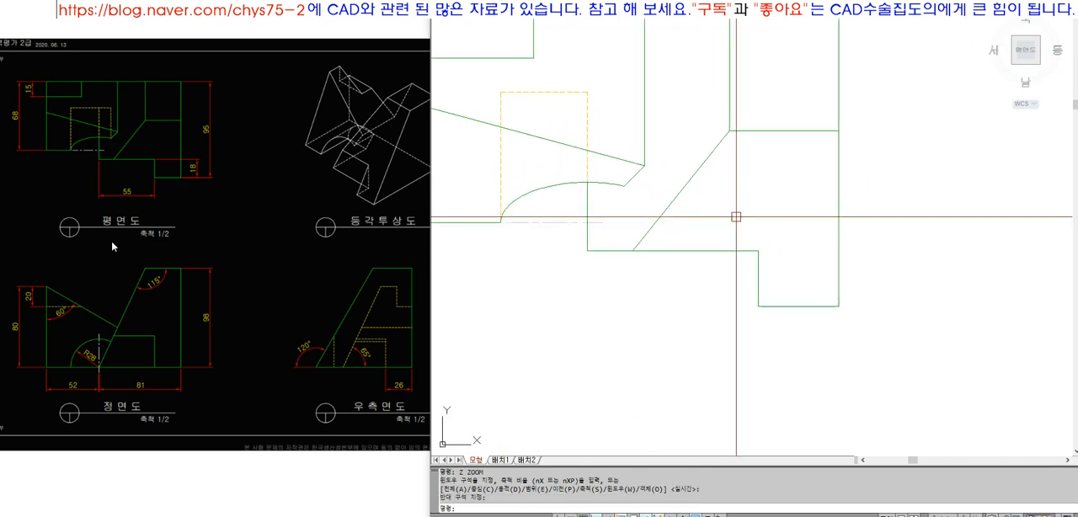
scroll(662, 199, "down", 8)
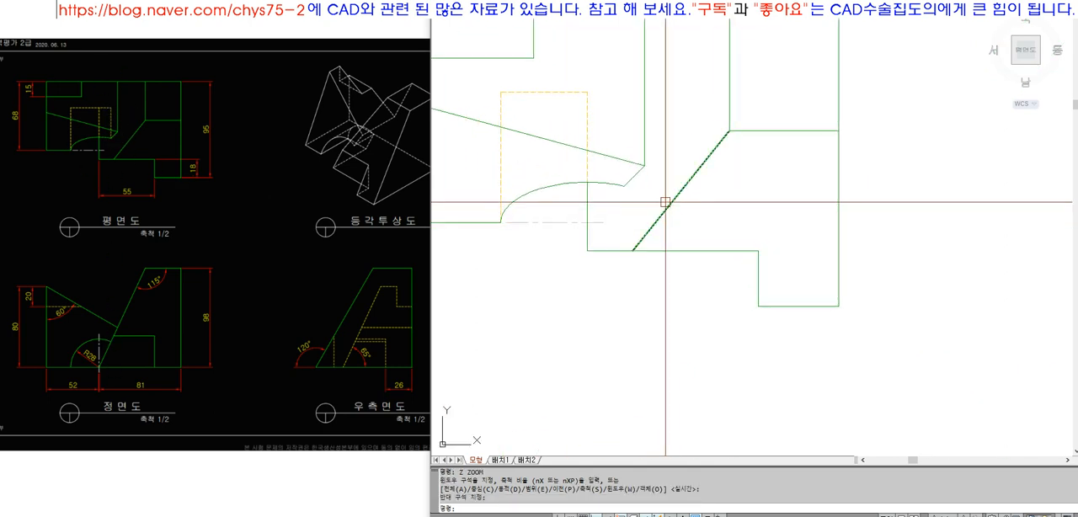
scroll(649, 340, "up", 5)
type("l")
key("space")
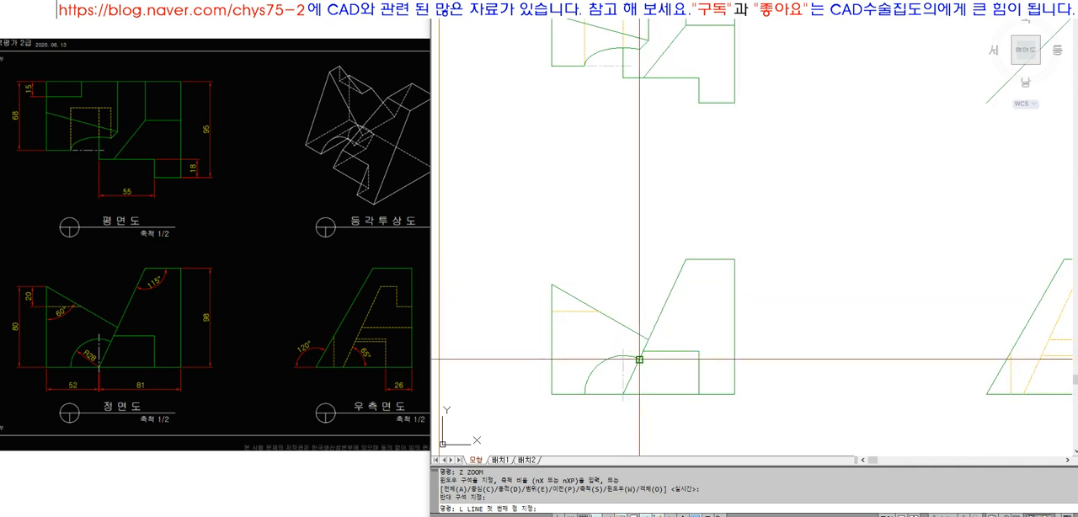
left_click(648, 340)
scroll(649, 340, "down", 5)
scroll(613, 80, "up", 7)
scroll(613, 80, "up", 3)
left_click(613, 80)
key("space")
key("space")
Draw a horizontal line from the hidden rectangle's upper-right corner and fillet it to a sharp corner with the vertical projection line
left_click(532, 85)
left_click(628, 103)
key("space")
type("f")
left_click(617, 98)
key("Escape")
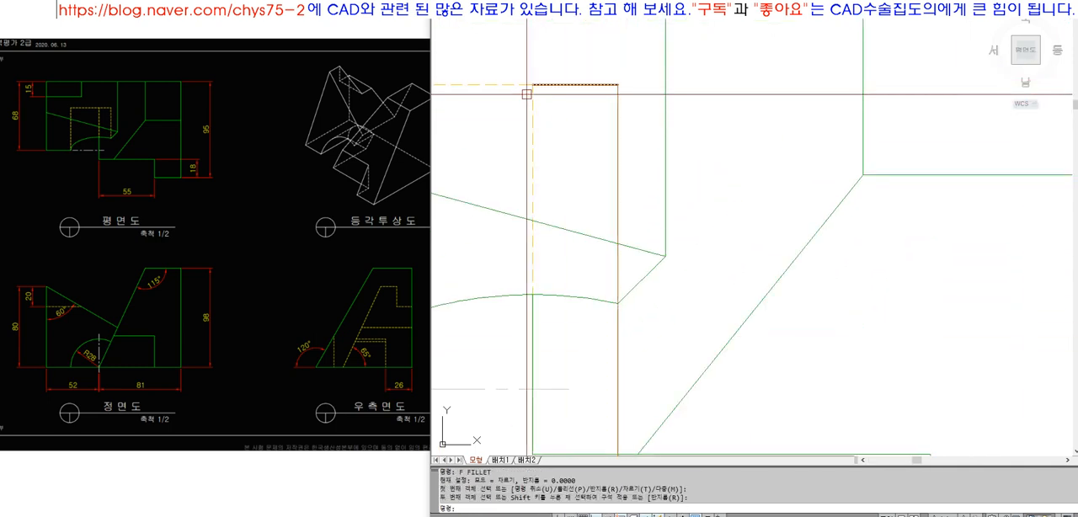
Erase the added horizontal line and match the vertical projection line's properties to the hidden rectangle's dashed edge
left_click(602, 84)
type("e ma")
key("space")
left_click(527, 85)
left_click(635, 114)
left_click(590, 166)
Trim the vertical hidden line at the elliptical arc's end and erase its leftover part below
type("tr")
left_click(609, 303)
key("space")
left_click(616, 321)
key("space")
scroll(654, 126, "down", 9)
type("e")
left_click(649, 212)
key("space")
type("z")
left_click(584, 101)
left_click(914, 337)
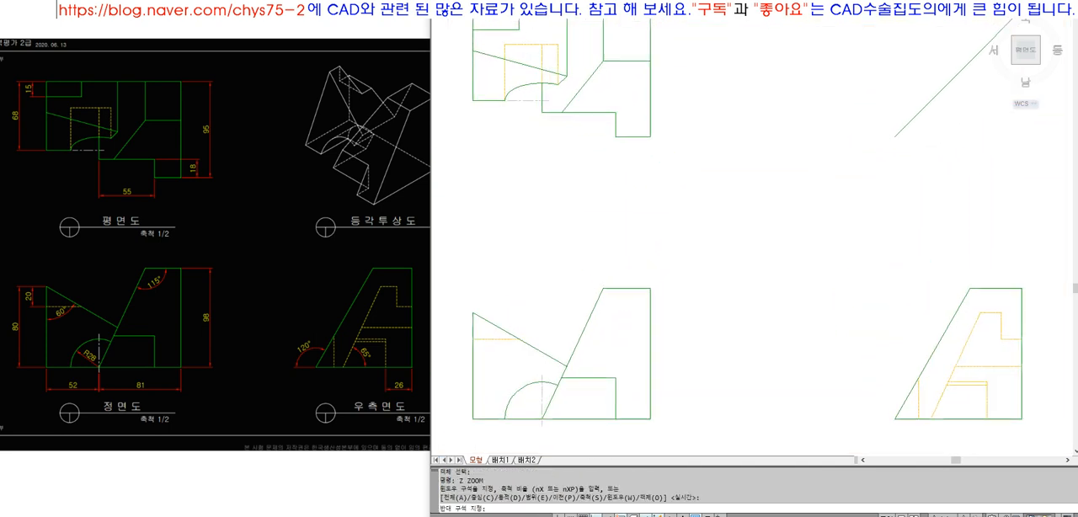
type("p")
left_click_drag(782, 253, 780, 259)
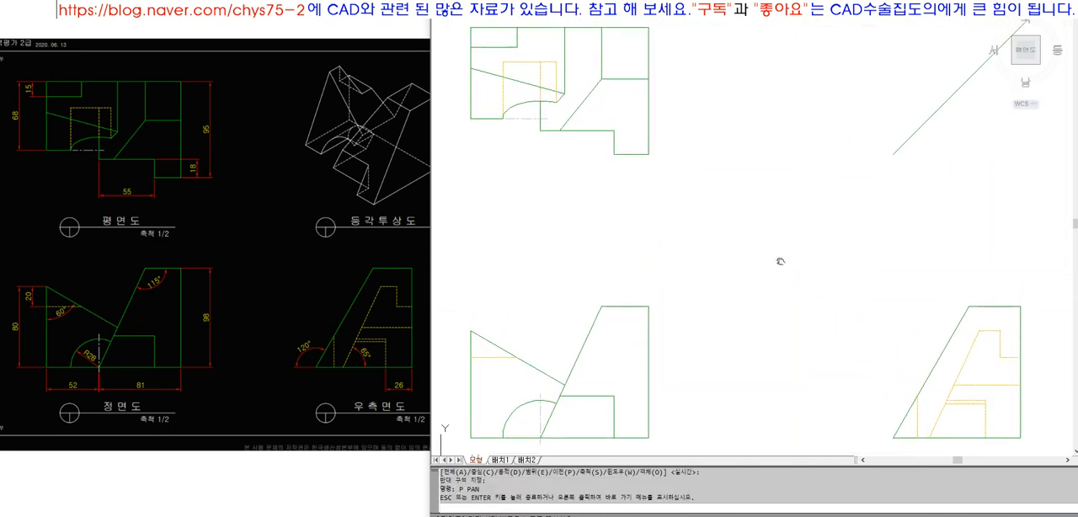
key("Escape")
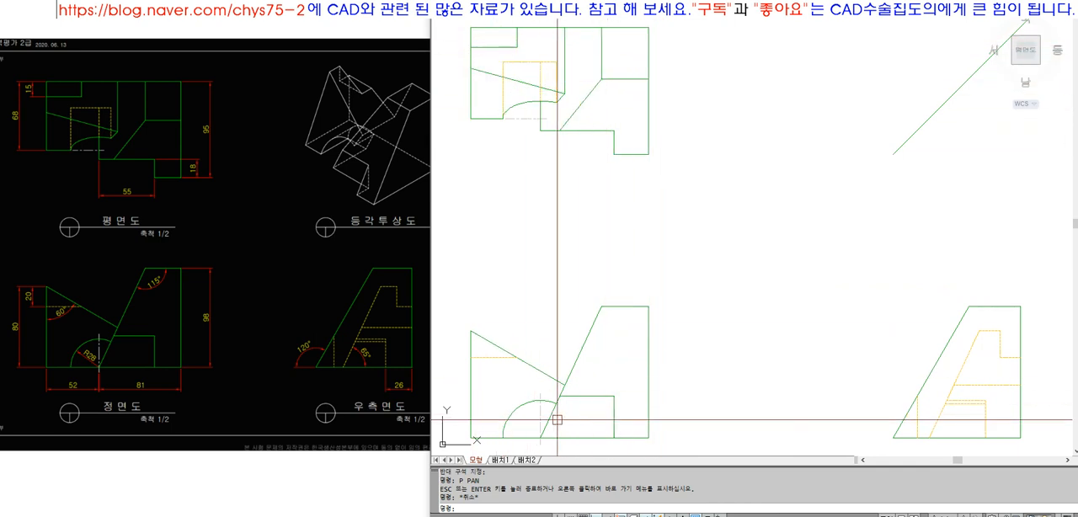
key("Escape")
Trim the hidden horizontal edge between the middle and outer vertical hidden lines in the top view
type("z")
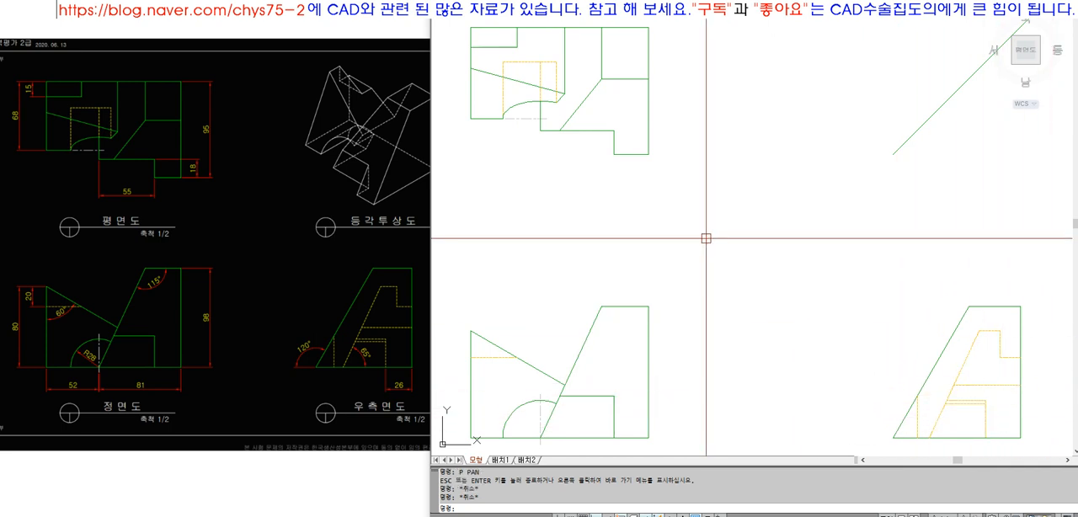
key("space")
left_click(465, 13)
left_click(598, 114)
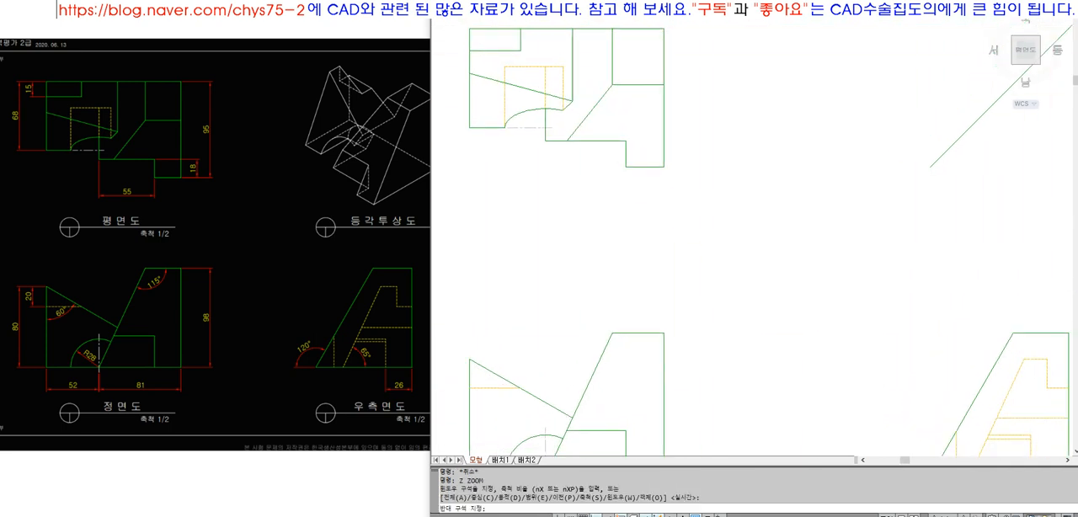
type("tr")
key("space")
key("space")
left_click(717, 169)
Draw a horizontal line joining the tops of the middle and outer vertical hidden lines in the top view
key("space")
type("l")
key("space")
left_click(680, 169)
left_click(758, 169)
Match the new horizontal line's properties to the outer vertical hidden line
key("space")
type("ma")
key("space")
left_click(759, 181)
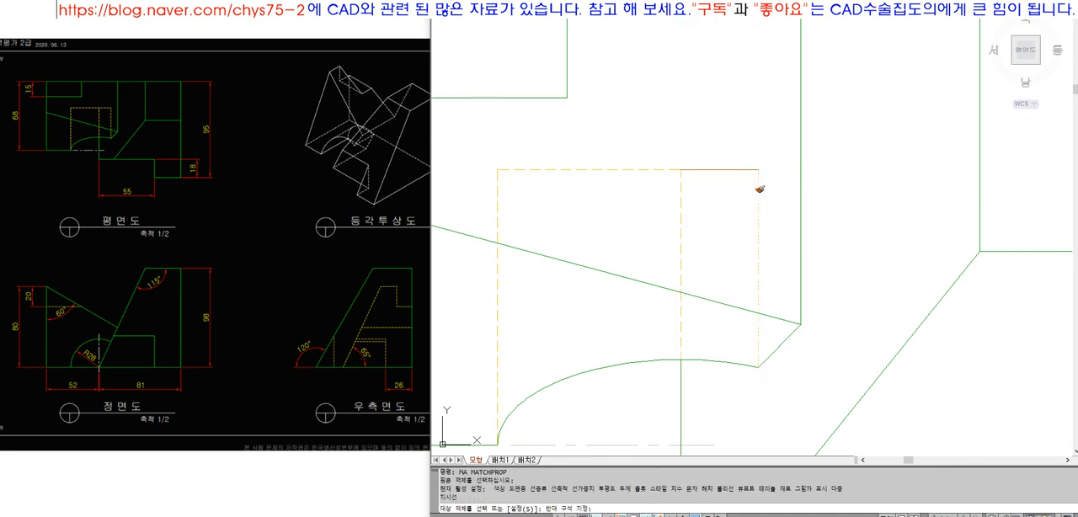
left_click(737, 168)
key("space")
left_click(718, 173)
type("e")
Erase the short added line and extend the horizontal hidden edge to the outer vertical hidden line in the top view
key("space")
key("Escape")
key("Escape")
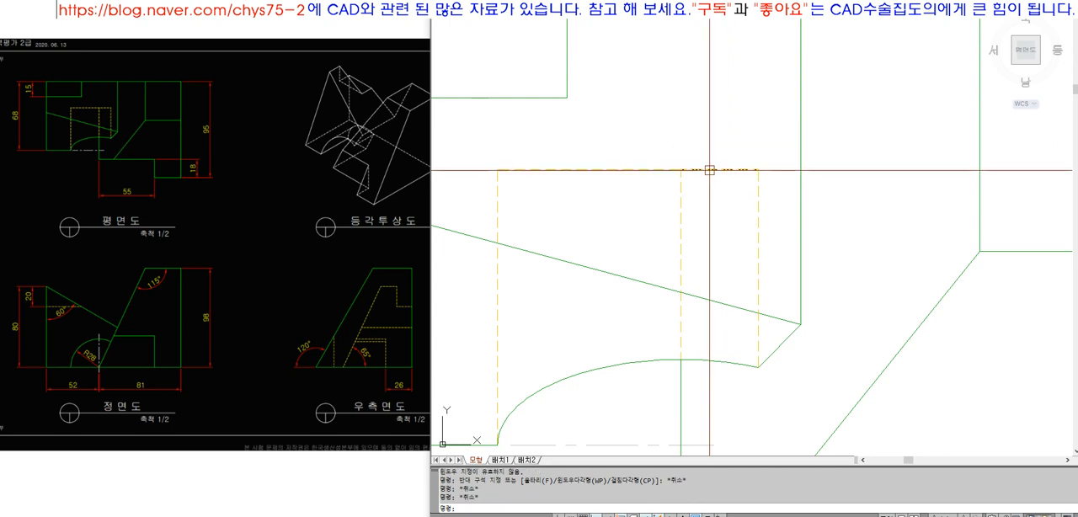
type("z")
key("space")
scroll(674, 141, "down", 3)
left_click(555, 113)
left_click(746, 259)
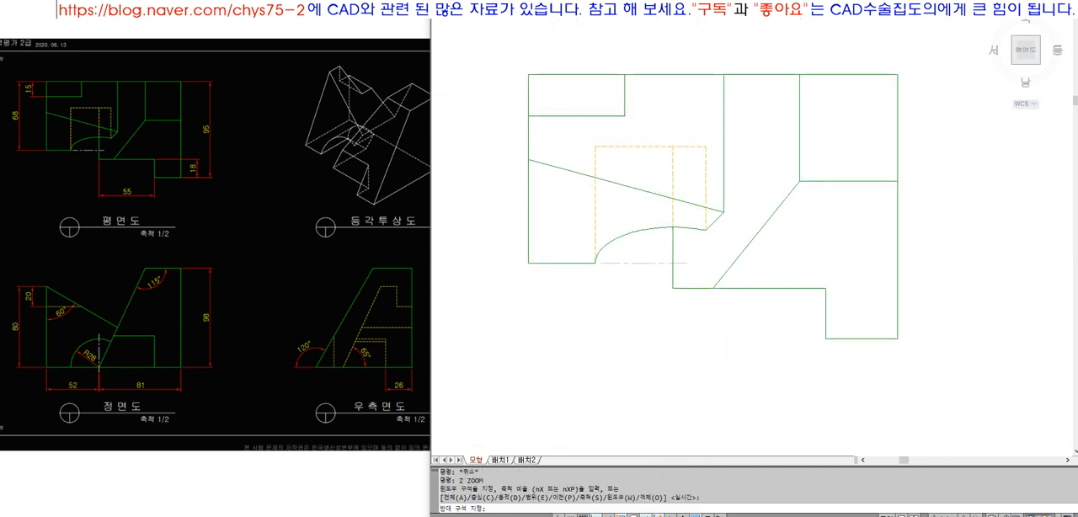
left_click(868, 150)
left_click(832, 86)
key("Escape")
left_click(753, 132)
left_click(708, 70)
type("ex")
key("space")
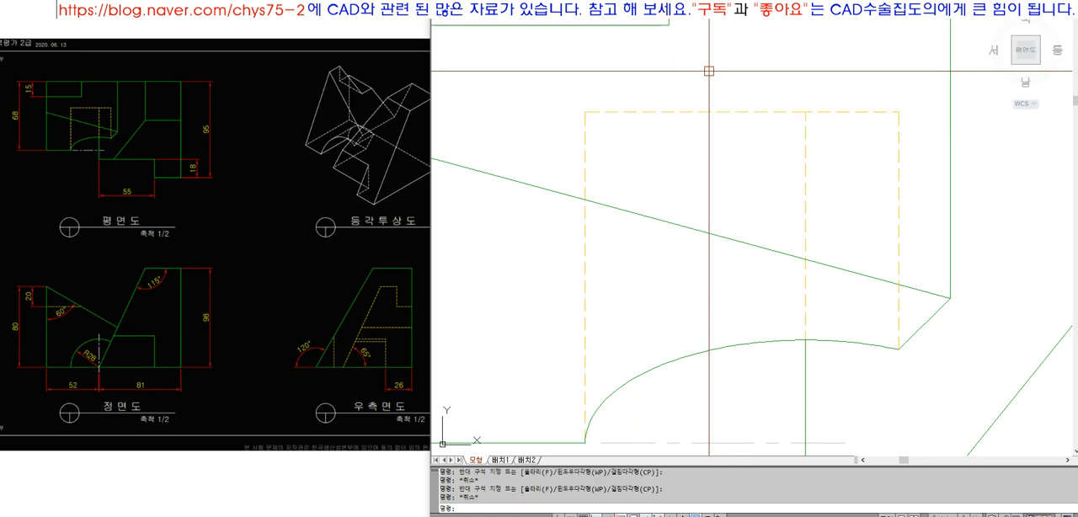
left_click(901, 138)
key("space")
left_click(792, 133)
left_click(758, 85)
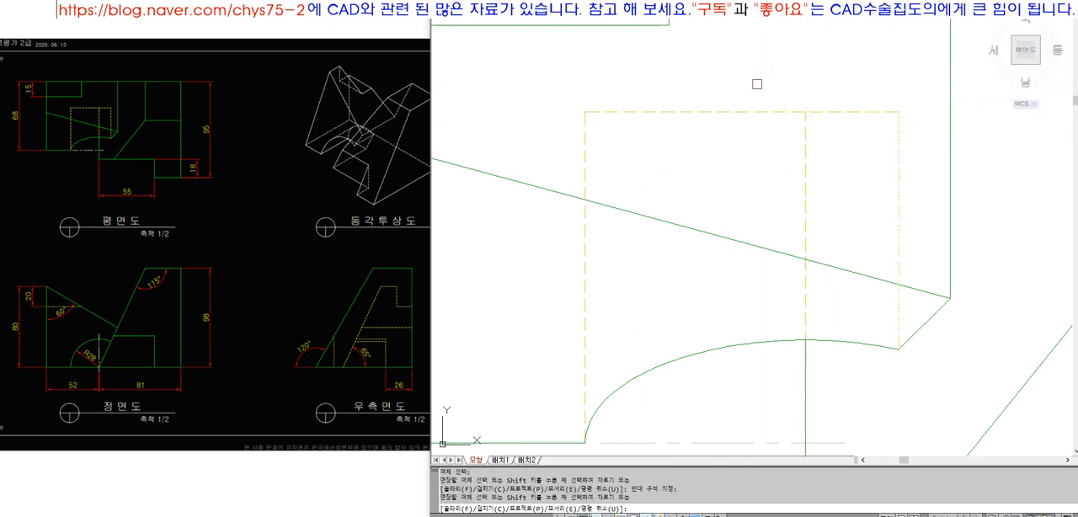
key("space")
left_click(731, 112)
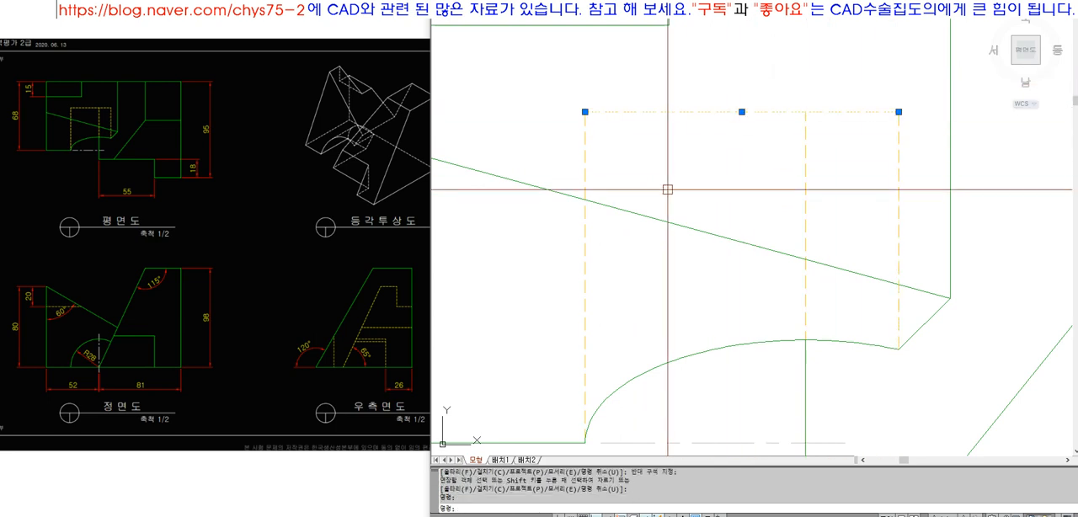
Undo the last extend and the erase of the short horizontal hidden line
type("u")
key("space")
type("u")
key("space")
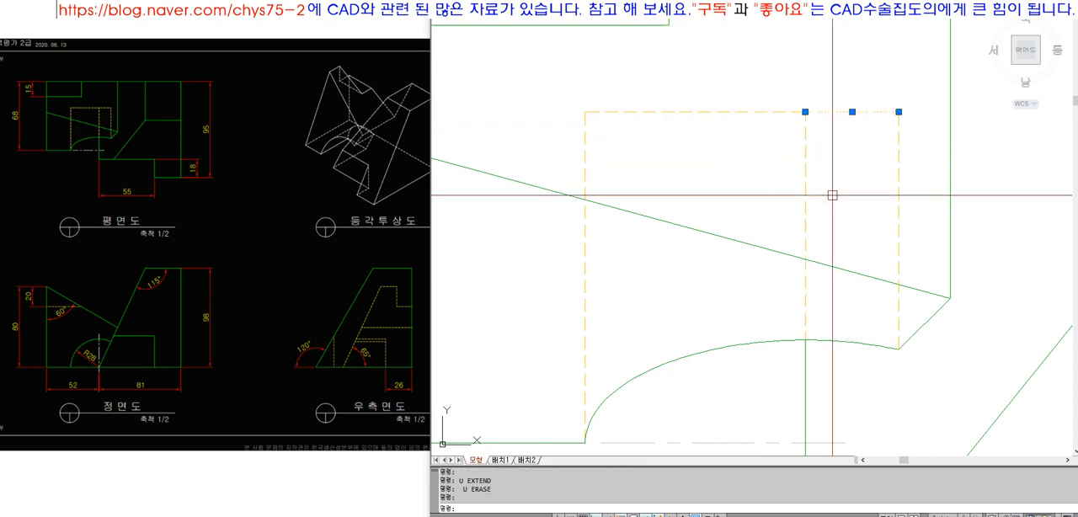
Erase the short horizontal hidden segment again and extend the remaining hidden edge to the outer vertical hidden line as one continuous line
type("e ex")
key("space")
left_click(900, 165)
key("space")
left_click(849, 143)
left_click(743, 88)
Examine the problem sheet's top, front and isometric views around the elliptical arc, slanted edge and hidden lines
key("space")
left_click(744, 111)
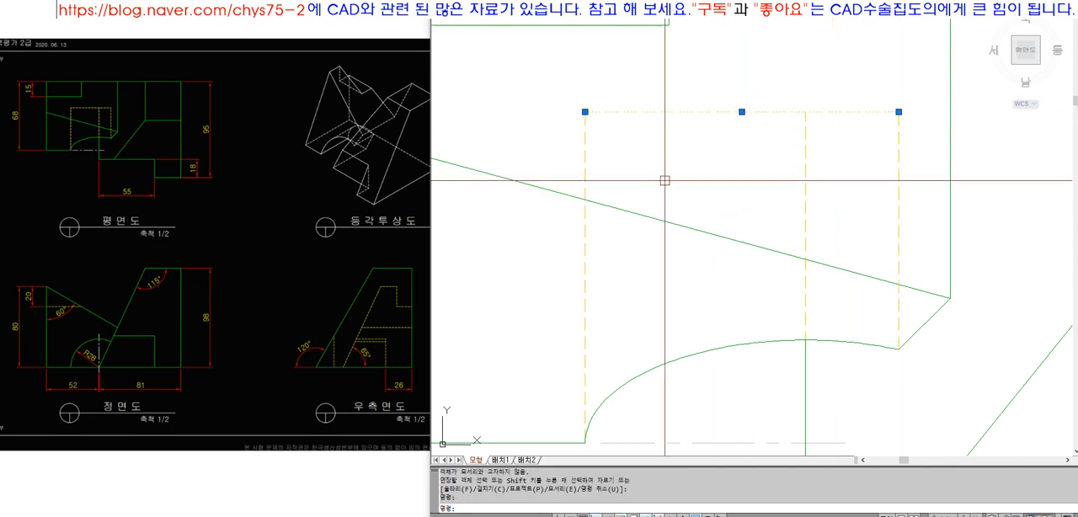
scroll(687, 164, "down", 6)
type("z")
key("space")
left_click(659, 145)
left_click(890, 314)
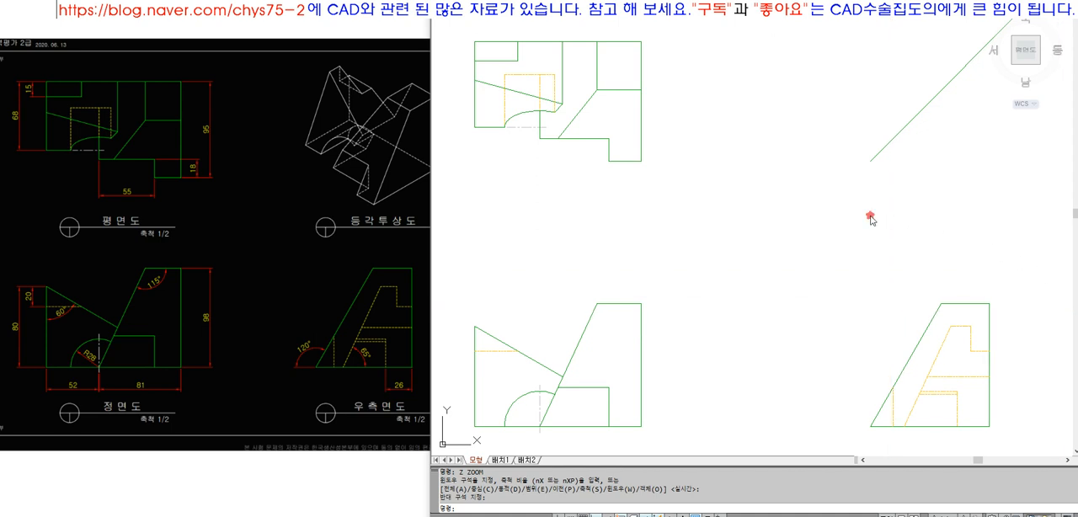
left_click(267, 224)
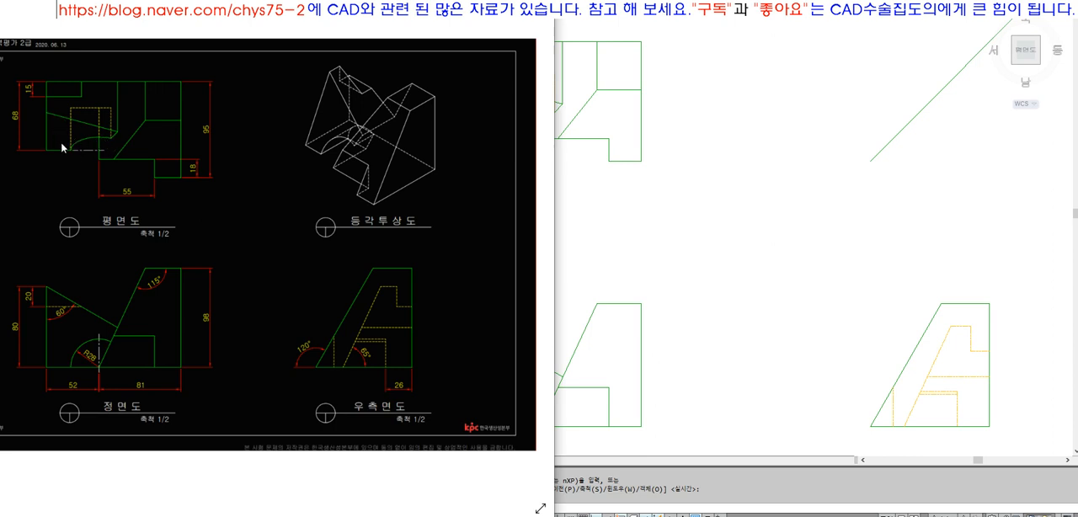
scroll(62, 133, "up", 2)
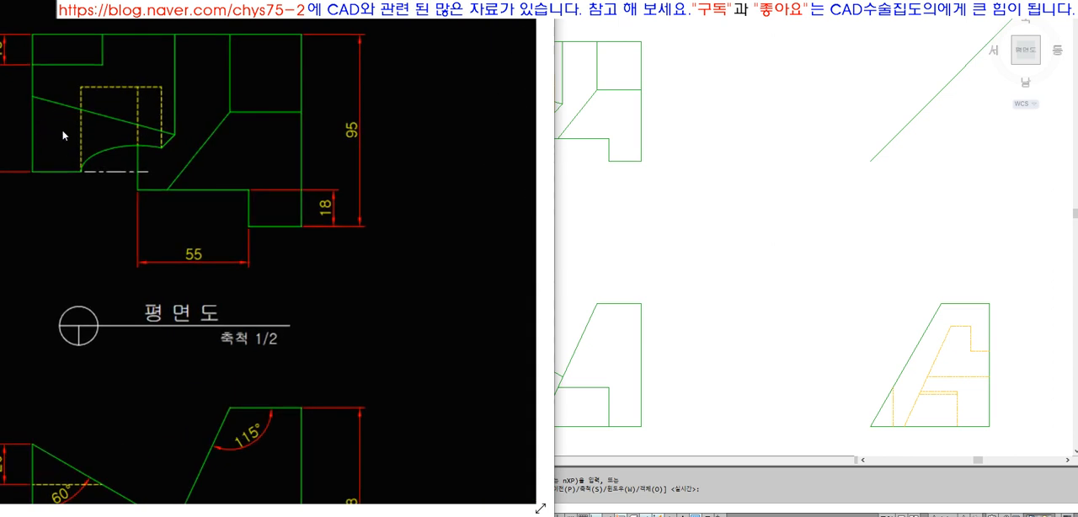
scroll(64, 135, "down", 2)
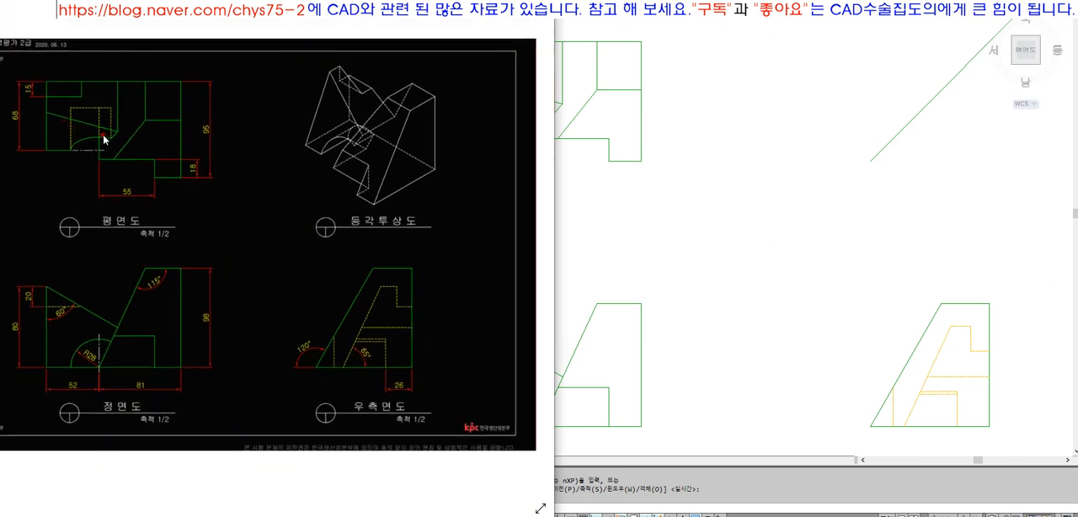
scroll(105, 135, "up", 2)
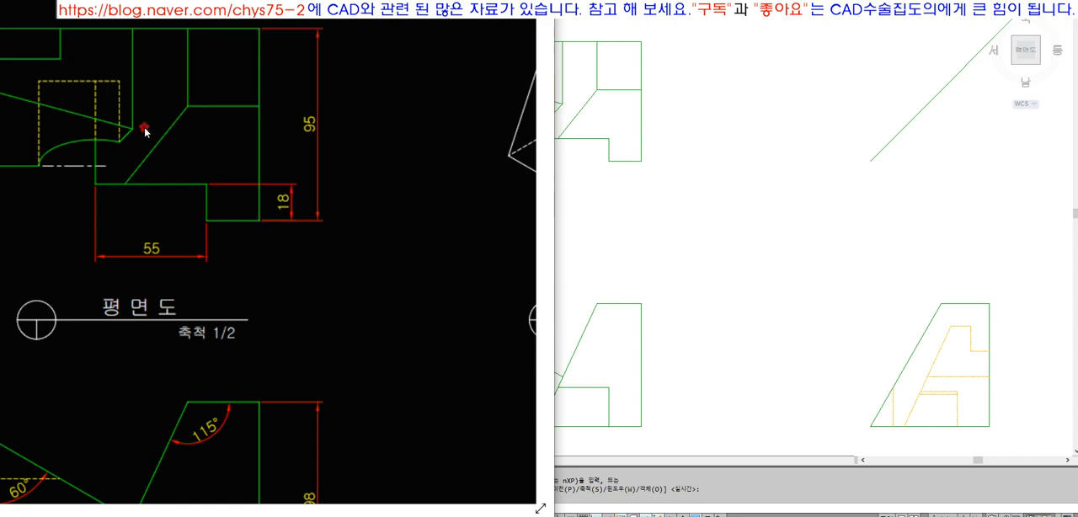
scroll(144, 127, "down", 3)
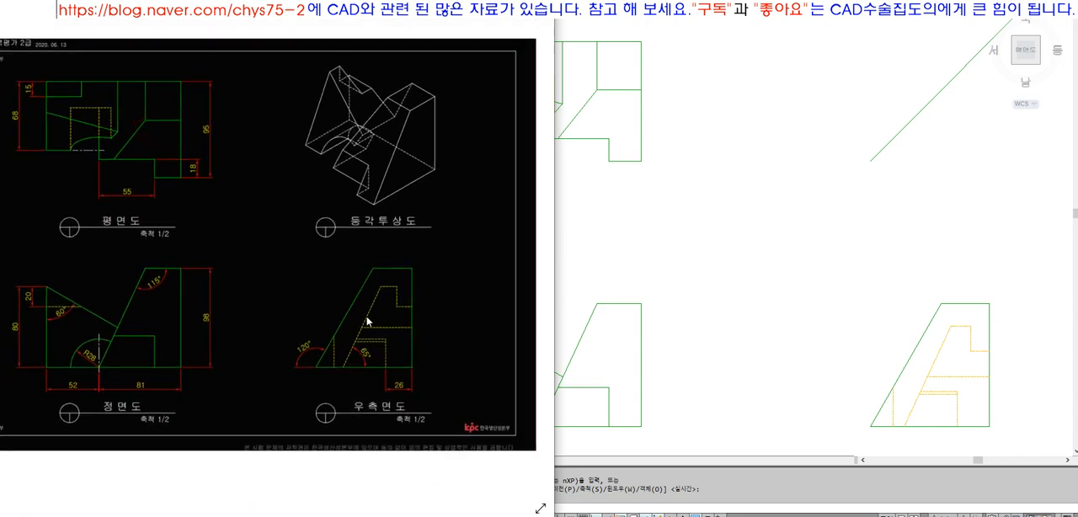
scroll(339, 141, "up", 3)
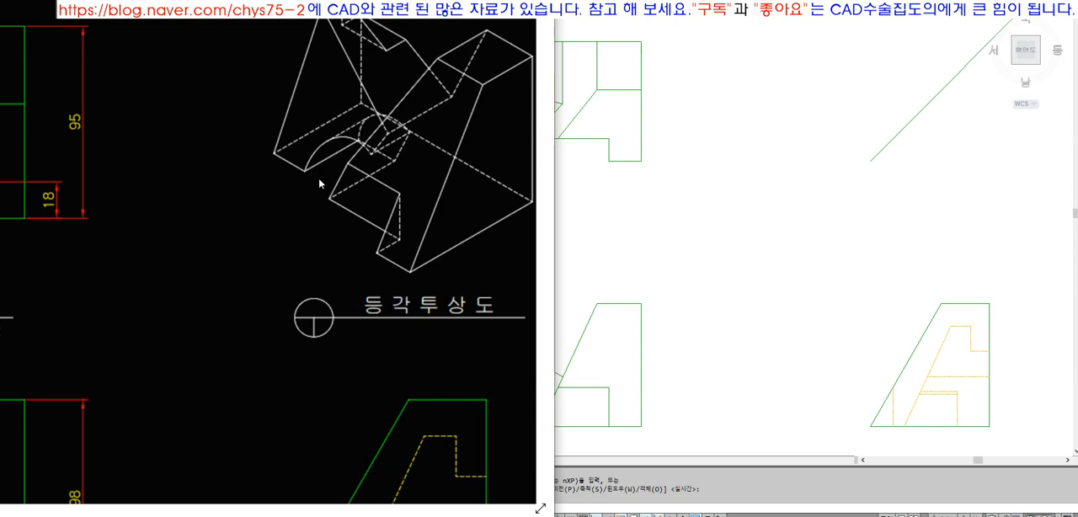
scroll(316, 181, "down", 3)
scroll(103, 139, "up", 3)
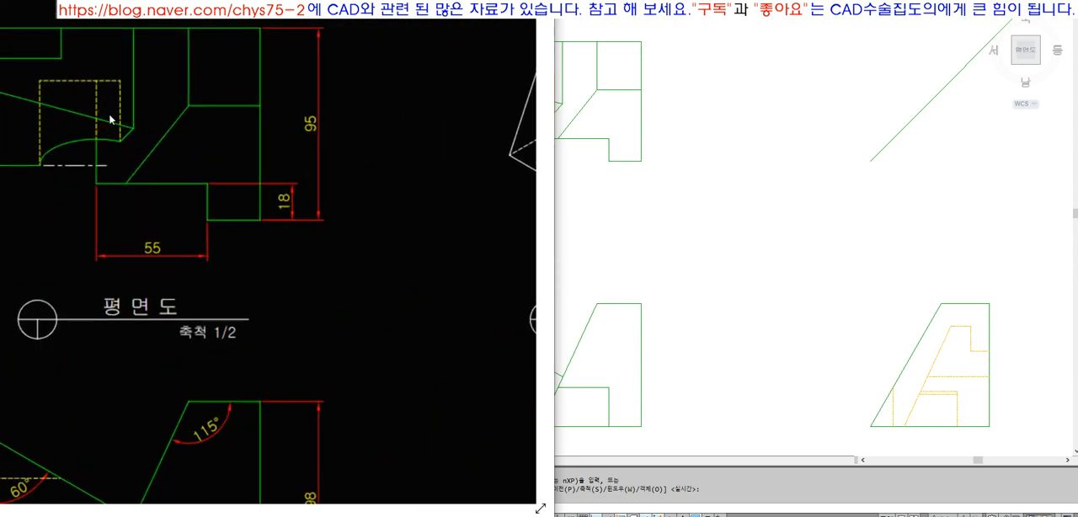
scroll(237, 182, "down", 3)
scroll(84, 353, "up", 3)
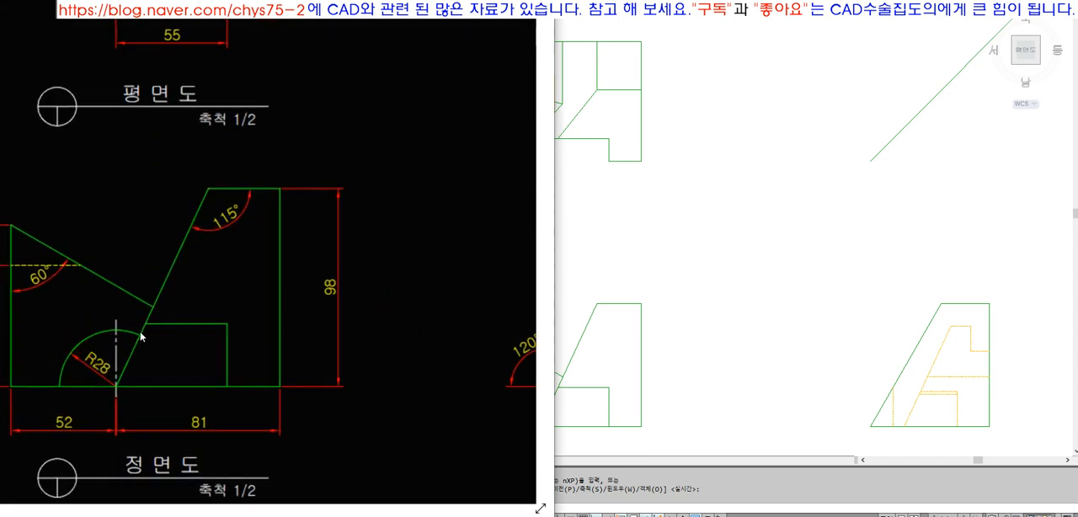
scroll(146, 208, "down", 3)
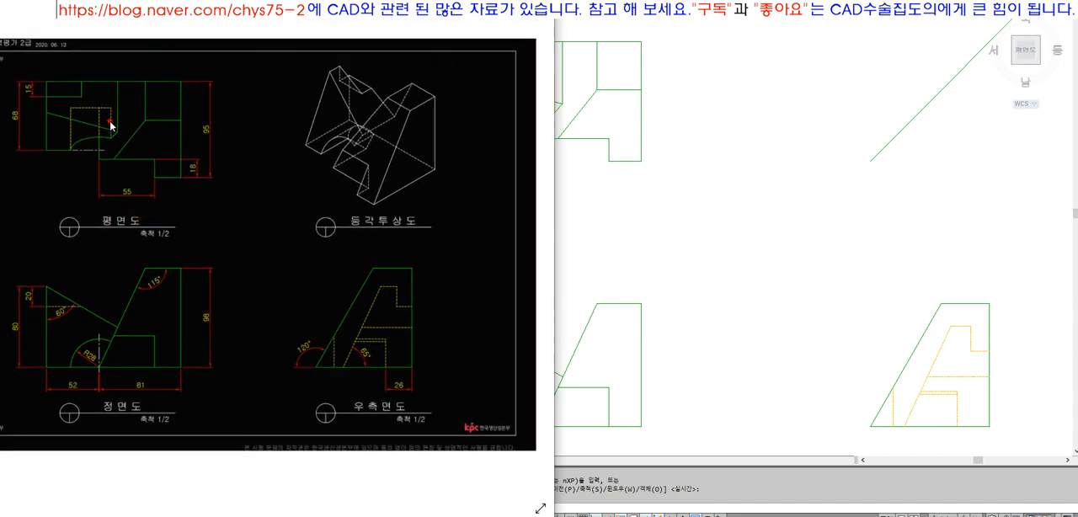
scroll(112, 134, "up", 3)
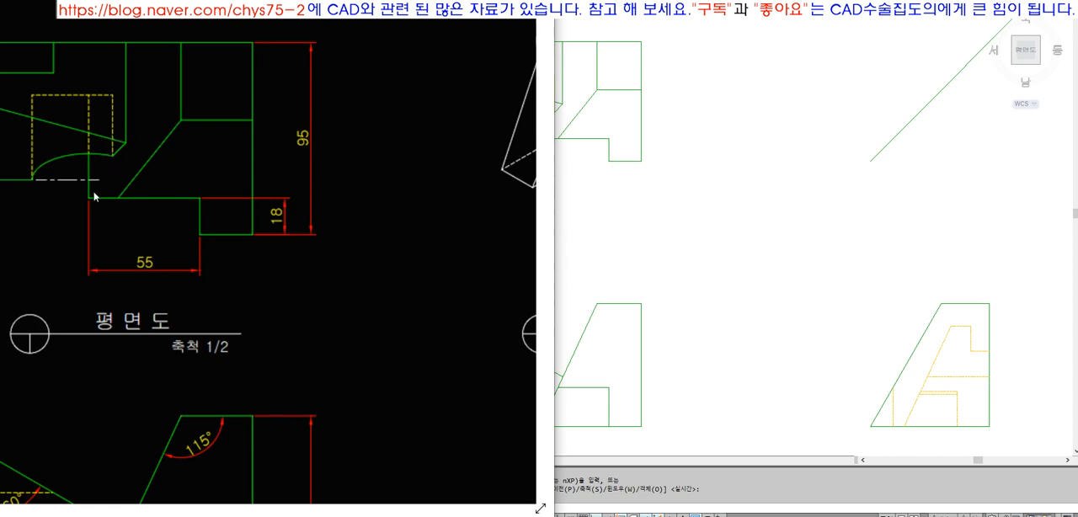
scroll(208, 190, "down", 4)
left_click(853, 126)
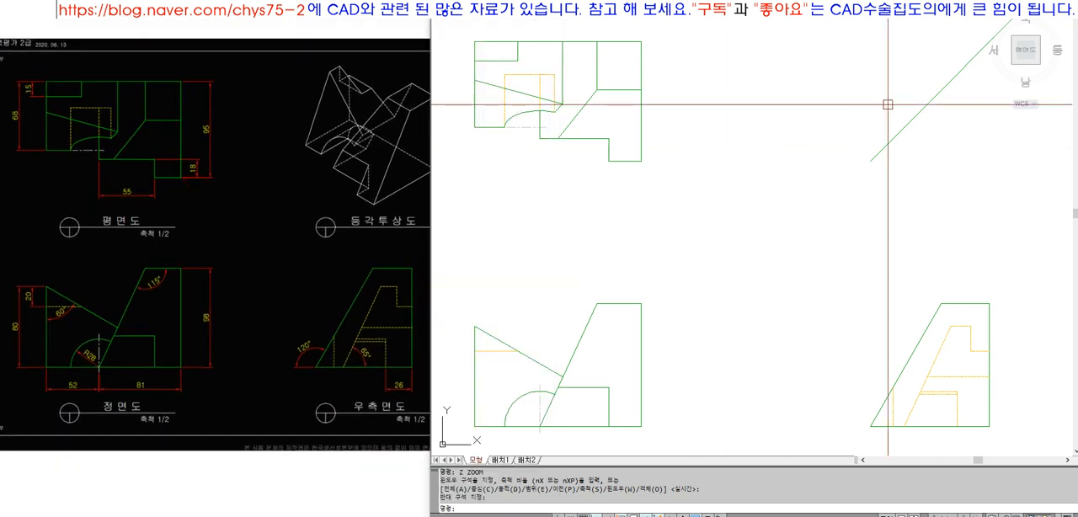
Erase the three views, the 45° projection line and the surrounding border, and zoom the drawing to its extents
double_click(876, 2)
left_click(744, 193)
left_click(719, 217)
key("Escape")
key("Escape")
scroll(652, 227, "down", 2)
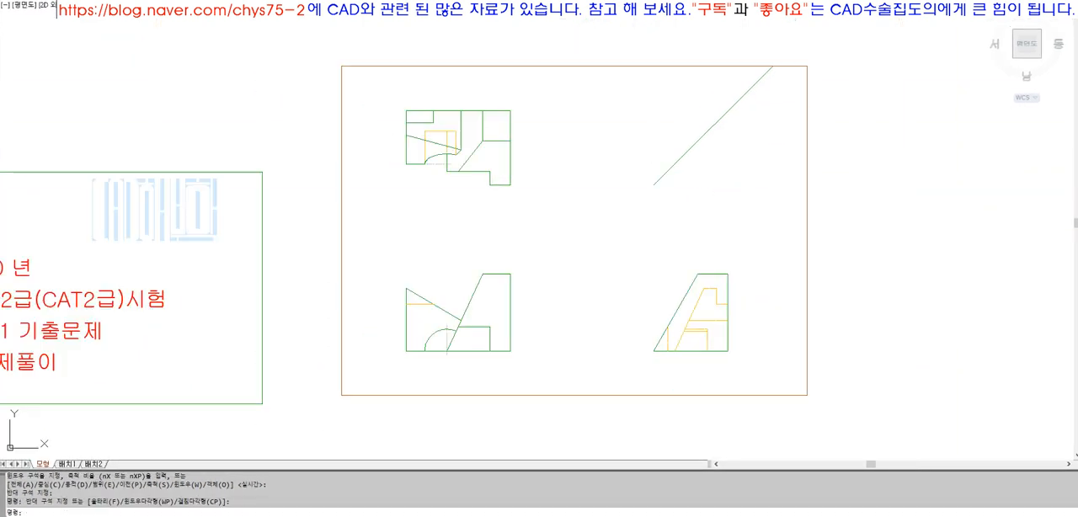
type("e")
left_click(850, 424)
left_click(371, 73)
key("space")
type("z e")
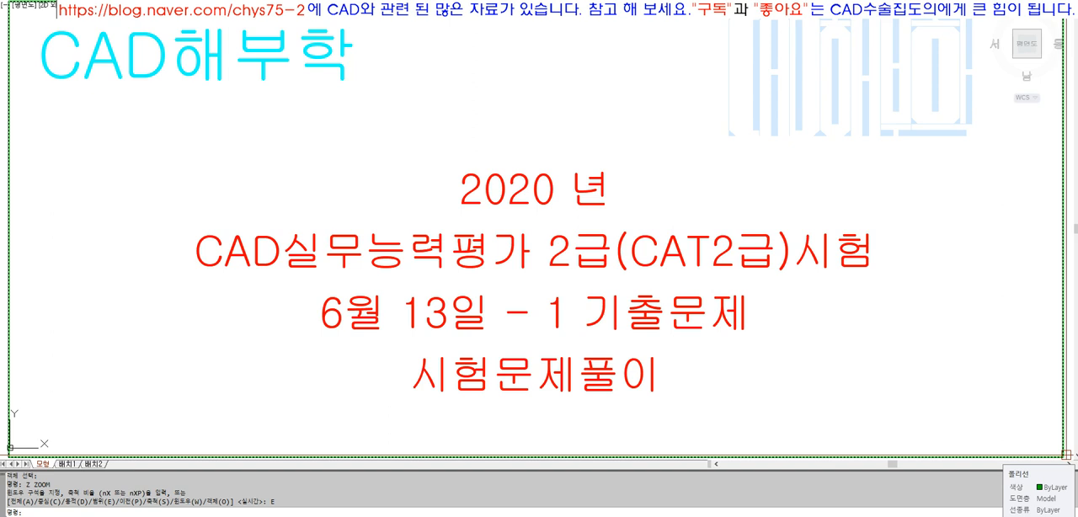
key("Escape")
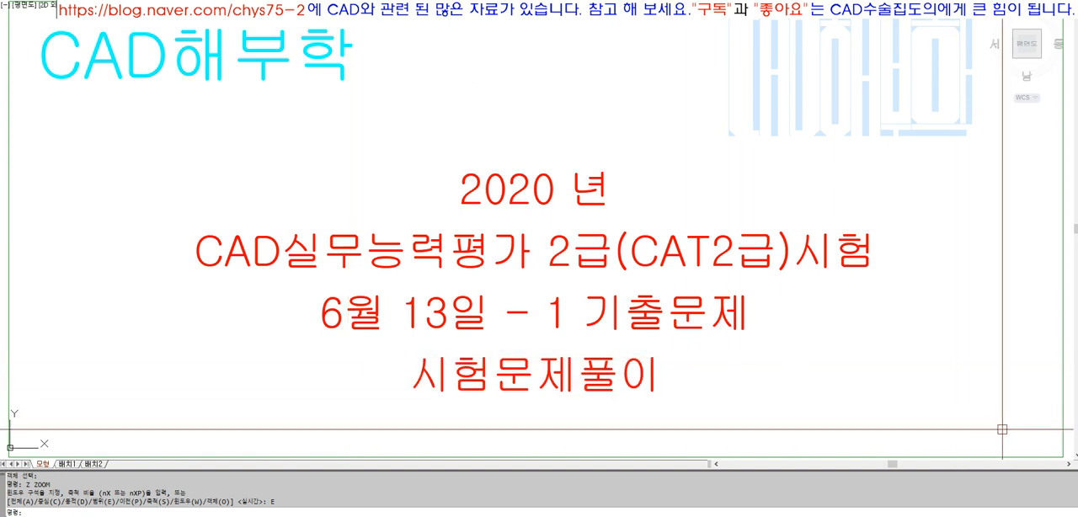
left_click(1061, 443)
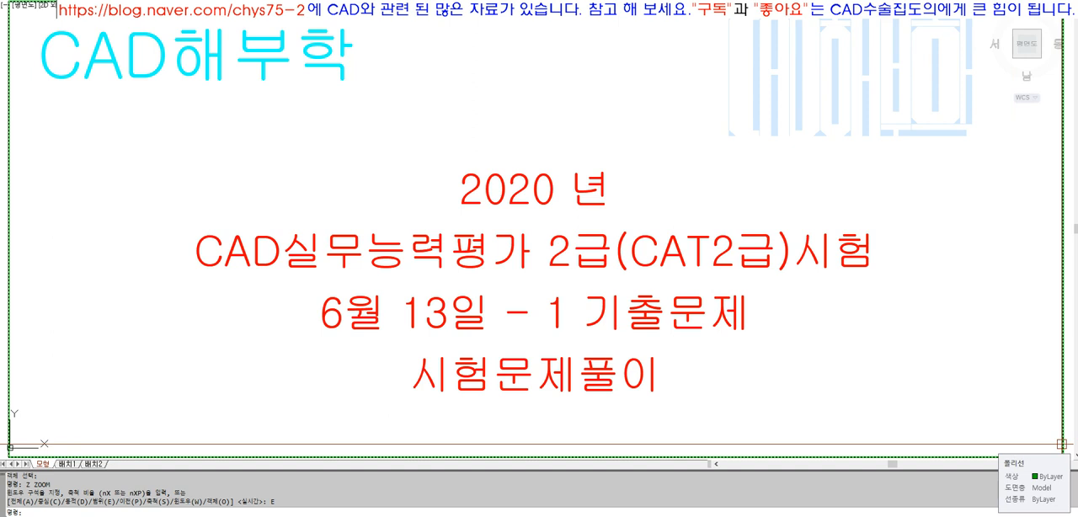
key("Escape")
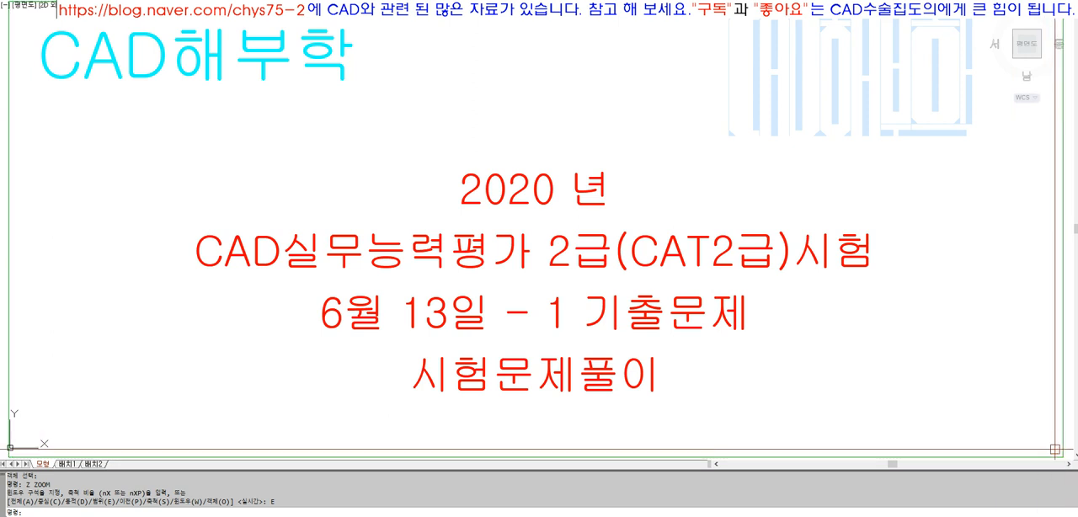